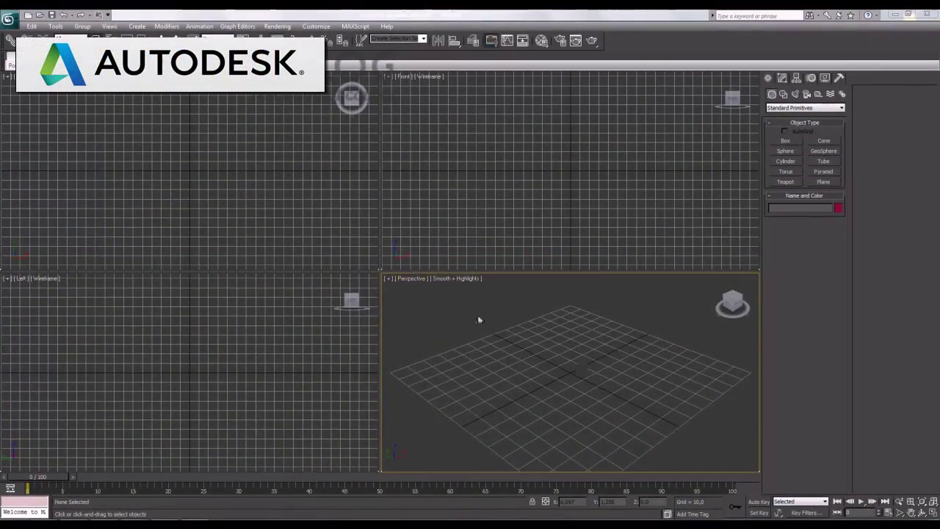
# Draw Line001 as an open inverted-U line spline in the maximized Front viewport
pyautogui.click(786, 94)
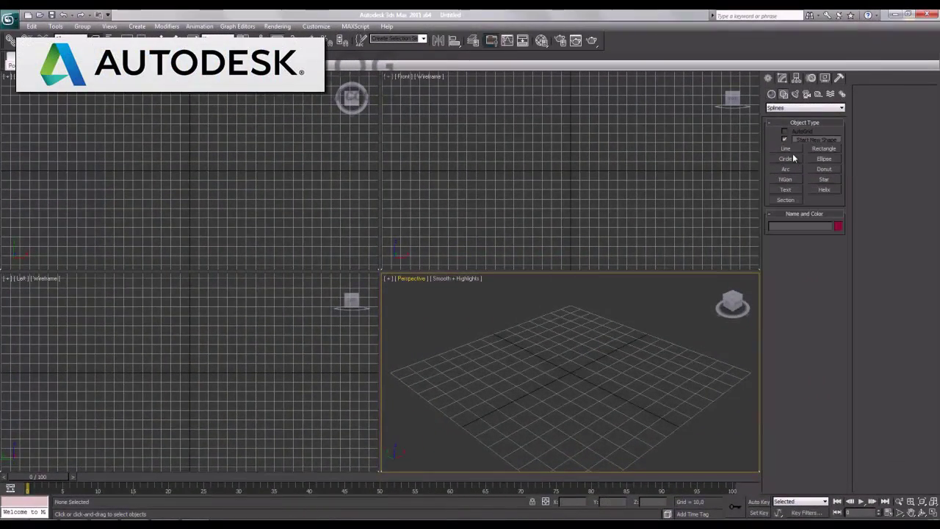
pyautogui.click(564, 167)
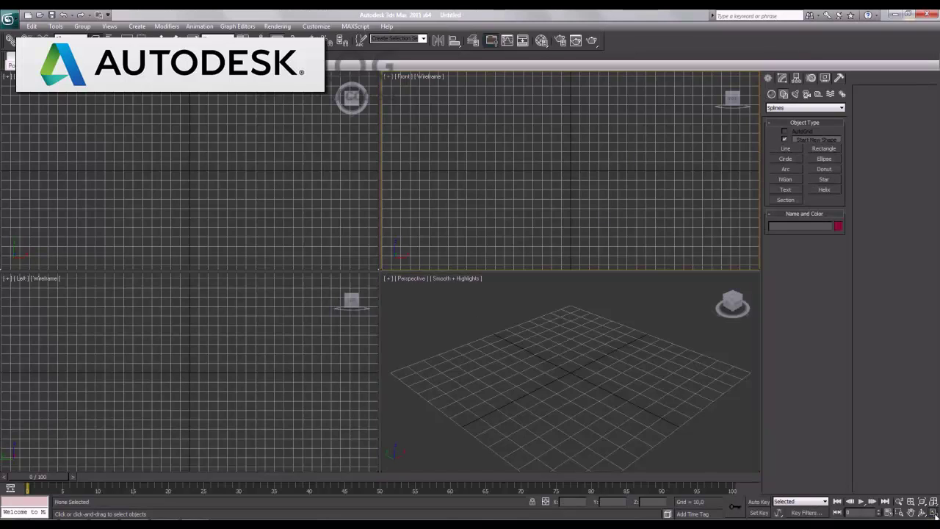
pyautogui.click(934, 512)
pyautogui.click(785, 149)
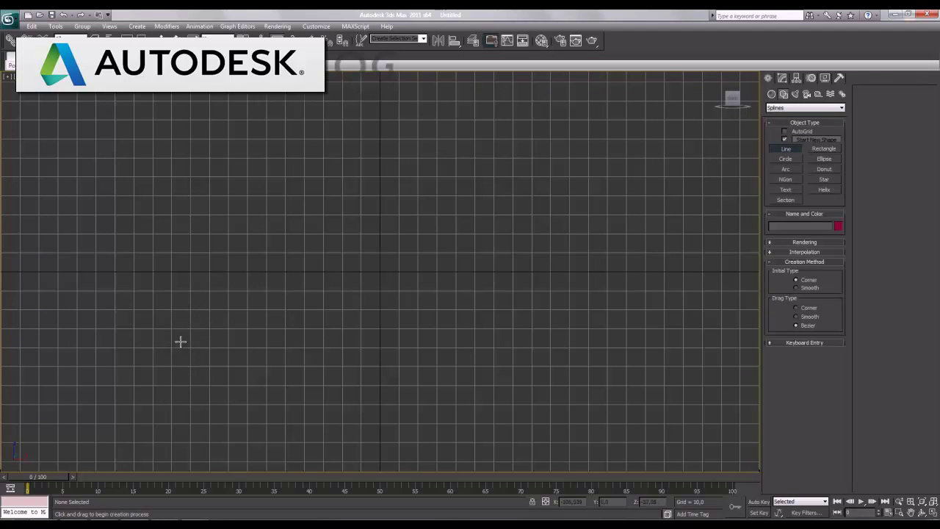
pyautogui.click(167, 348)
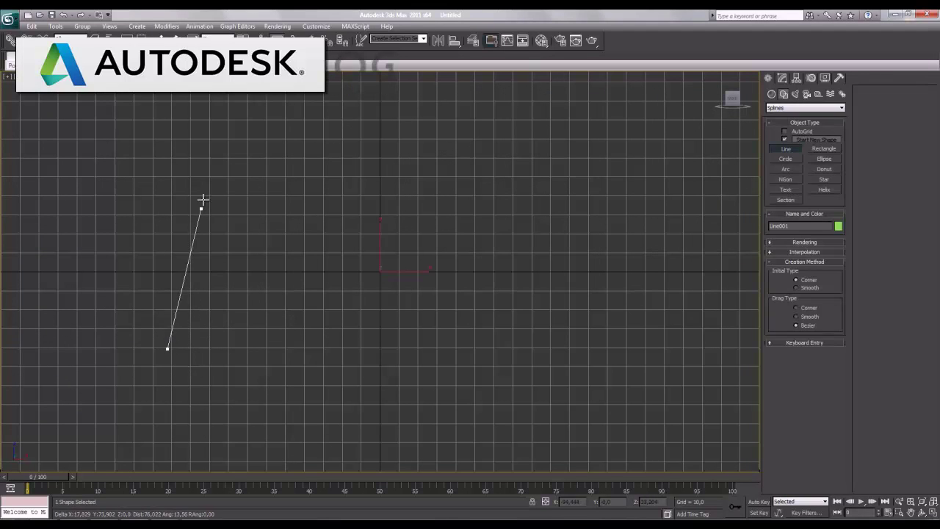
pyautogui.keyDown('shift'); pyautogui.click(179, 123); pyautogui.keyUp('shift')
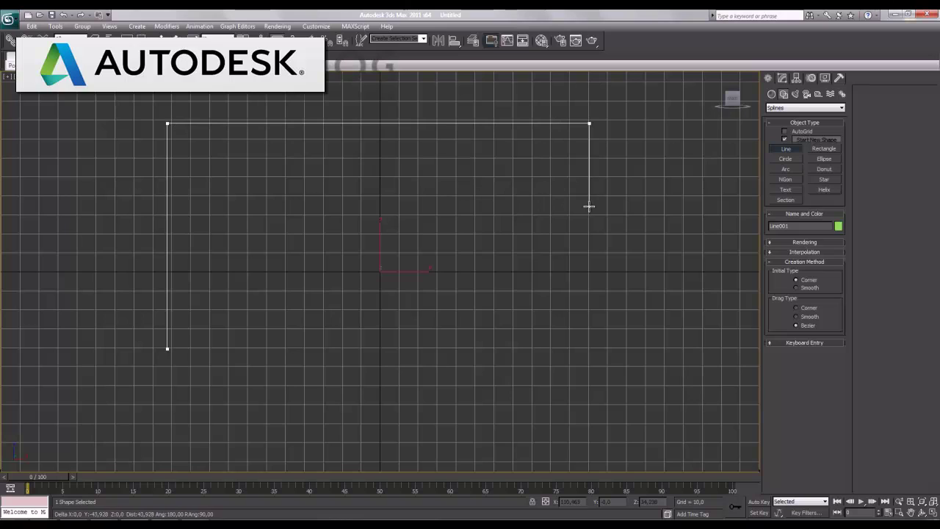
pyautogui.rightClick(602, 355)
pyautogui.rightClick(606, 357)
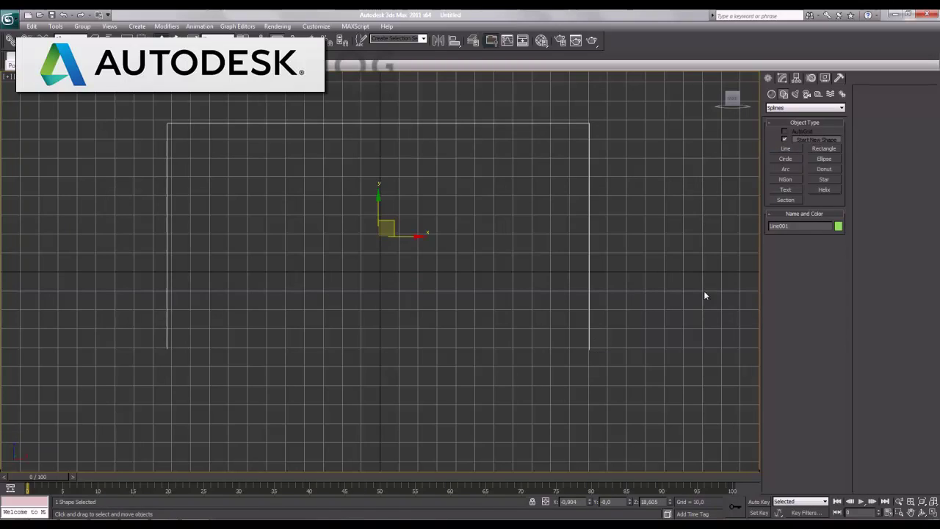
# Select both top vertices of Line001 and fillet them by about 79 into a semicircle
pyautogui.click(781, 79)
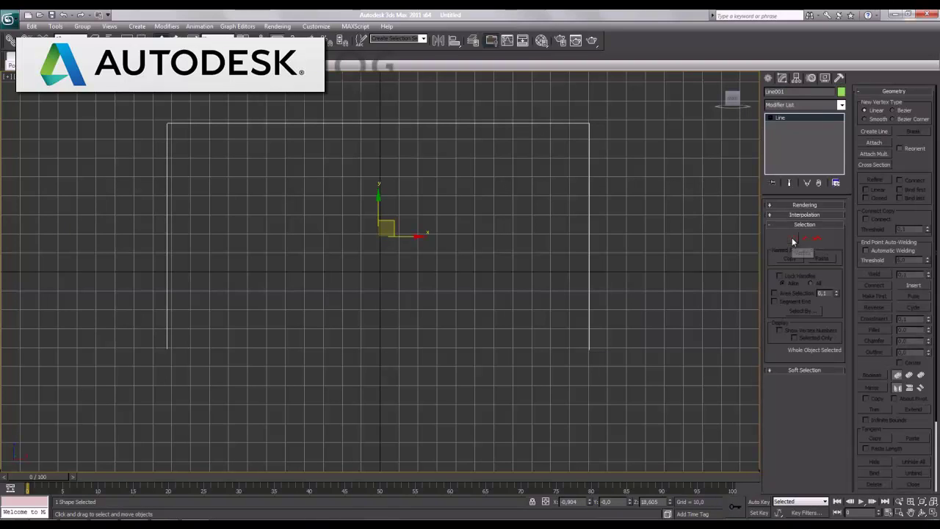
pyautogui.click(791, 237)
pyautogui.moveTo(549, 97); pyautogui.dragTo(631, 152)
pyautogui.keyDown('ctrl'); pyautogui.moveTo(133, 105); pyautogui.dragTo(232, 157); pyautogui.keyUp('ctrl')
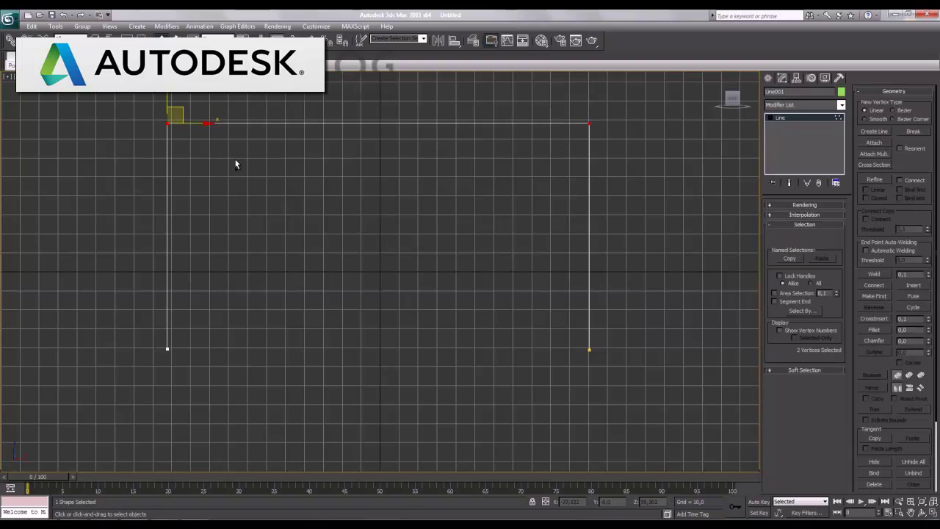
pyautogui.press('g')
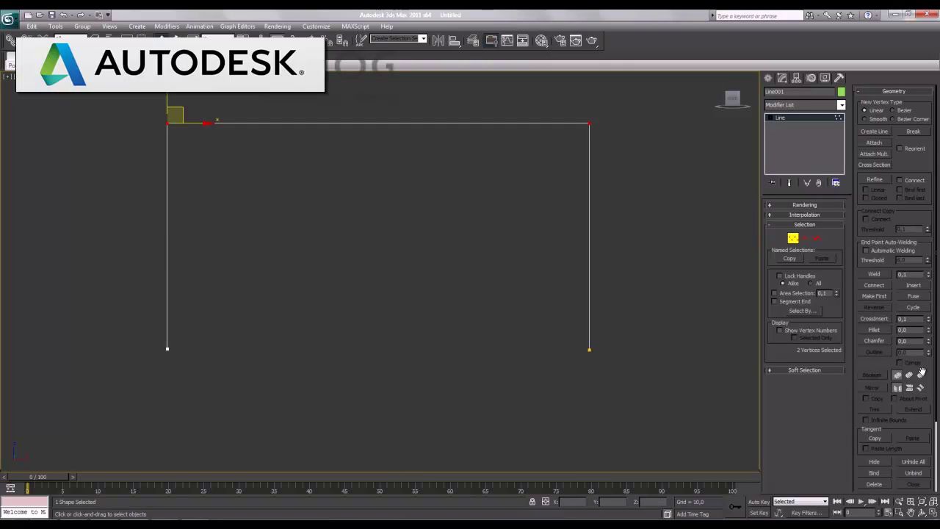
pyautogui.click(929, 332)
pyautogui.moveTo(928, 323); pyautogui.dragTo(908, 273)
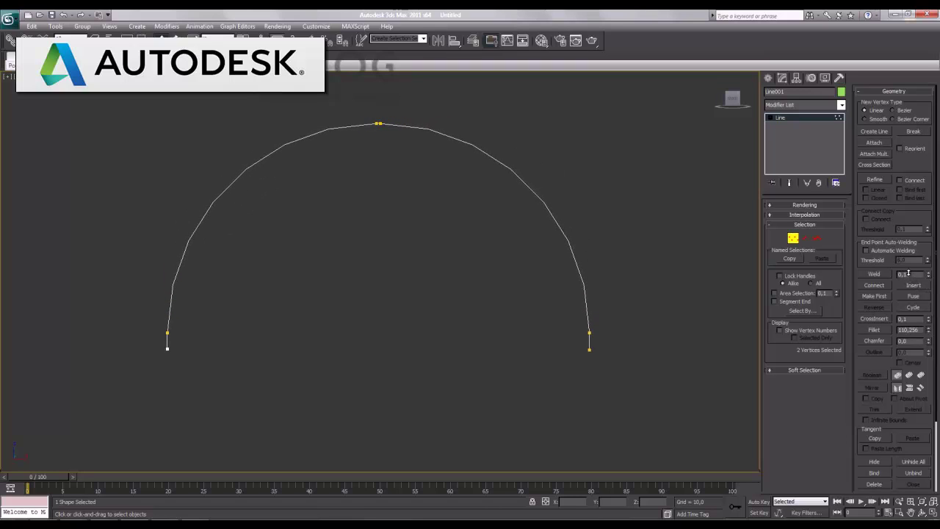
pyautogui.click(792, 240)
pyautogui.click(443, 288)
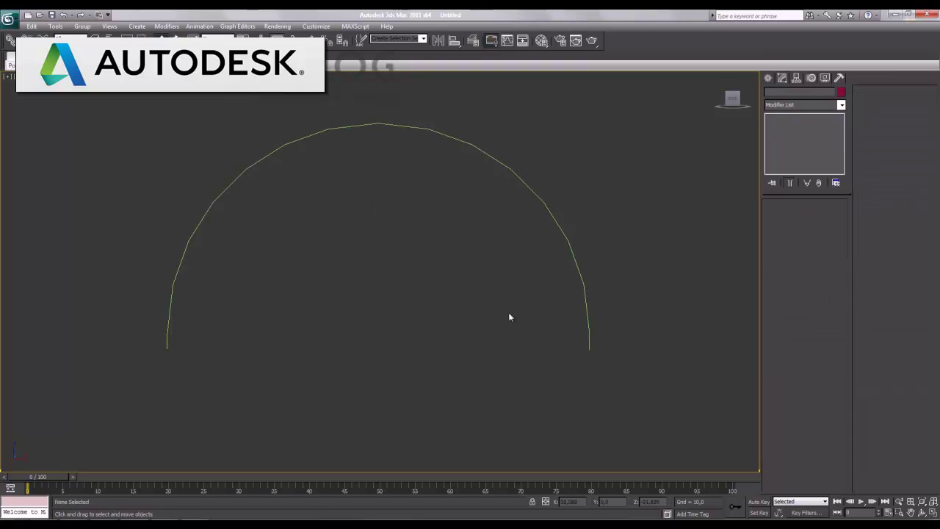
pyautogui.click(575, 254)
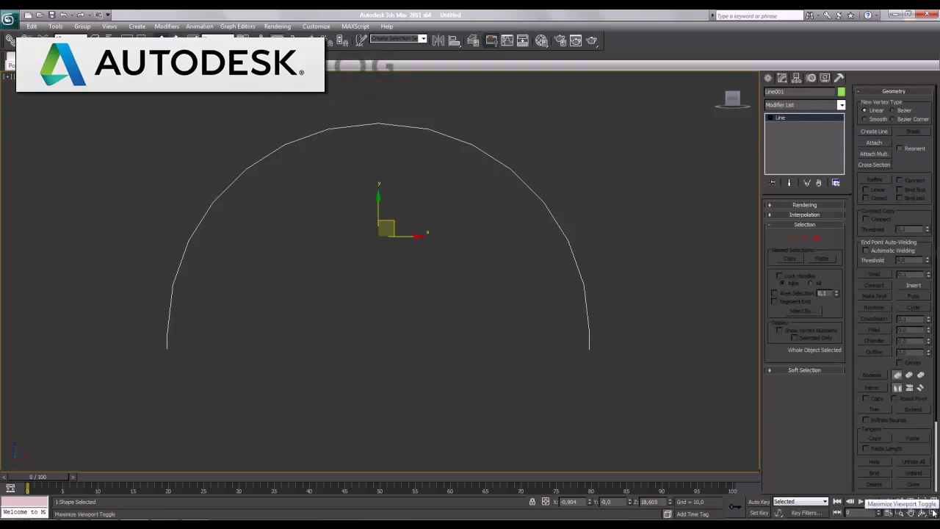
# Maximize the Top view and Shift-drag the arch line to clone it a short step ahead
pyautogui.hotkey('alt', 'w')
pyautogui.rightClick(258, 177)
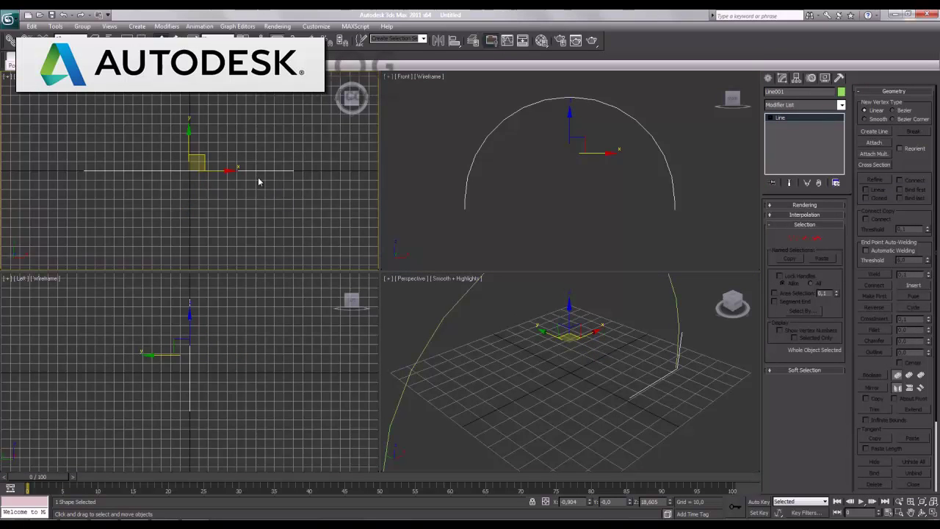
pyautogui.press('g')
pyautogui.click(933, 513)
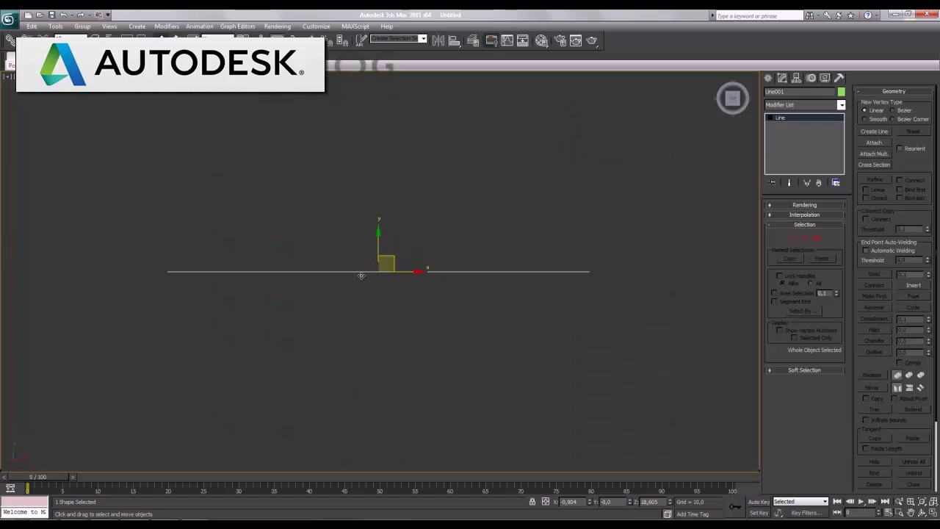
pyautogui.scroll(-2, 373, 276)
pyautogui.moveTo(387, 282); pyautogui.dragTo(405, 426, button='middle')
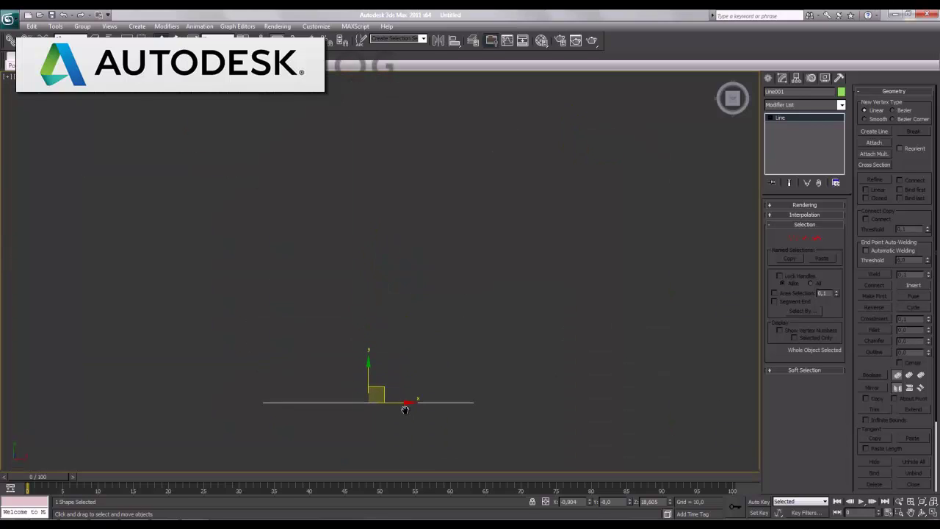
pyautogui.keyDown('shift'); pyautogui.moveTo(371, 420); pyautogui.dragTo(372, 356); pyautogui.keyUp('shift')
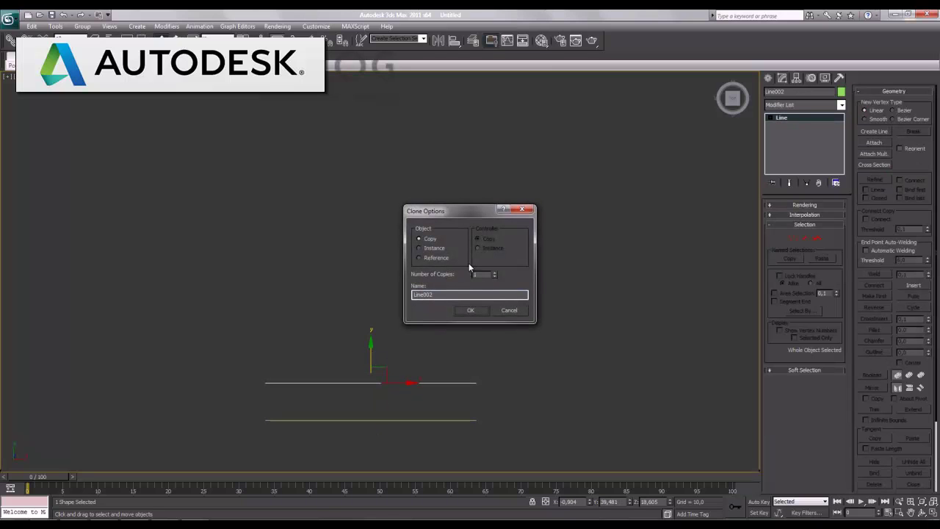
# Make 4 evenly spaced copies of the arch, then clone the front line once more above them
pyautogui.click(472, 309)
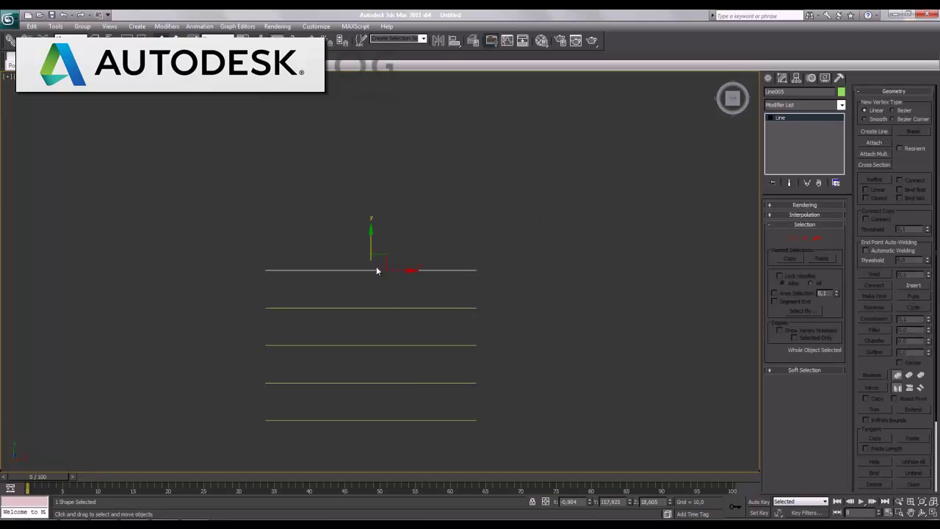
pyautogui.keyDown('shift'); pyautogui.moveTo(371, 242); pyautogui.dragTo(371, 217); pyautogui.keyUp('shift')
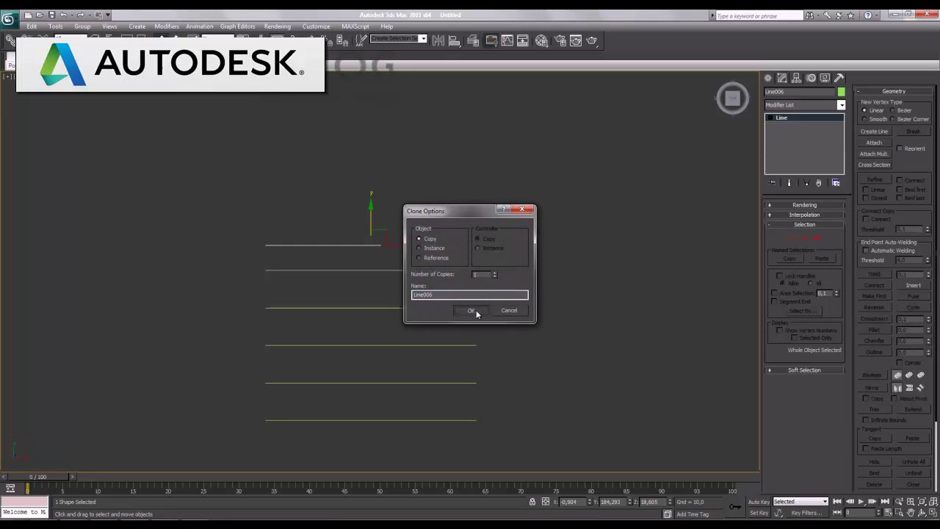
pyautogui.click(472, 310)
# Rotate the new copy to a slant and nudge it slightly right
pyautogui.press('e')
pyautogui.moveTo(412, 220); pyautogui.dragTo(409, 240)
pyautogui.press('w')
pyautogui.moveTo(399, 245); pyautogui.dragTo(404, 245)
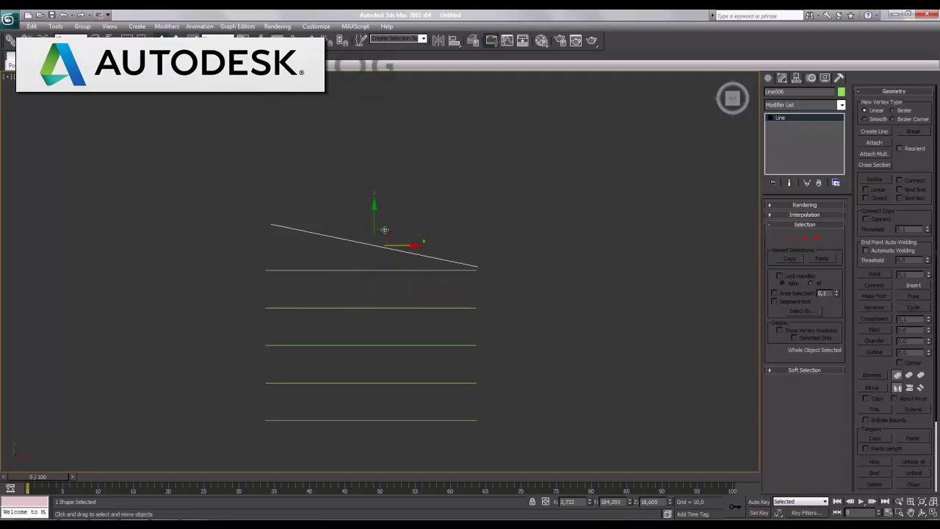
# Clone the slanted line twice further up, tilting the copies to steeper angles
pyautogui.keyDown('shift'); pyautogui.moveTo(374, 215); pyautogui.dragTo(377, 194); pyautogui.keyUp('shift')
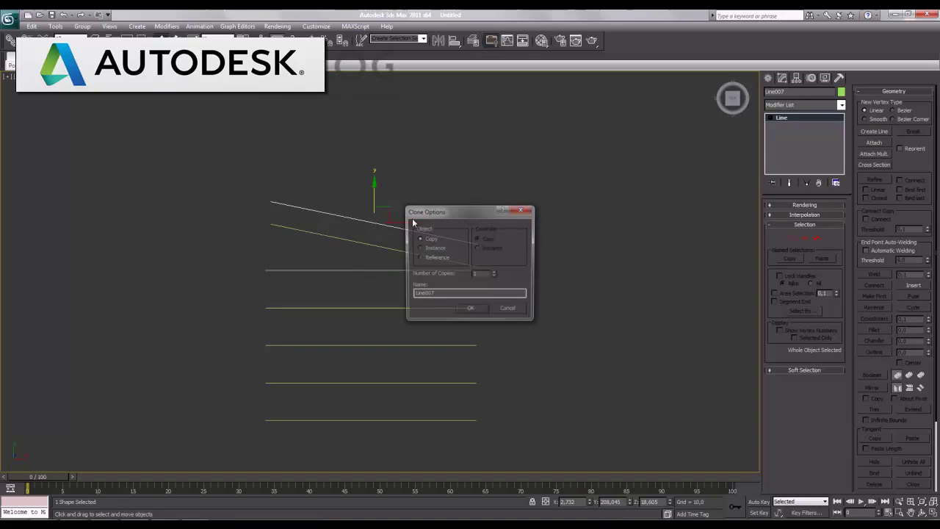
pyautogui.click(470, 311)
pyautogui.press('e')
pyautogui.moveTo(416, 200); pyautogui.dragTo(419, 208)
pyautogui.press('w')
pyautogui.moveTo(411, 222); pyautogui.dragTo(390, 164)
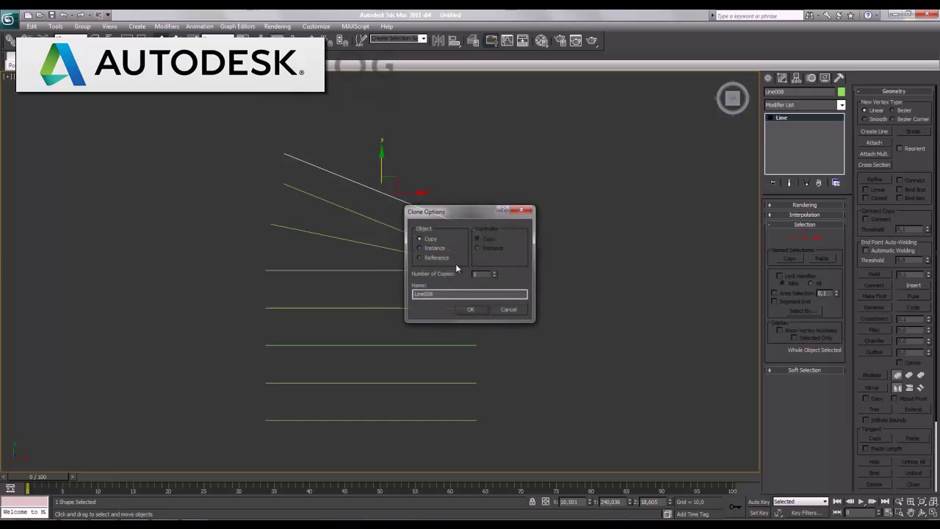
pyautogui.click(470, 307)
pyautogui.moveTo(398, 188)
pyautogui.mouseDown()
pyautogui.moveTo(438, 193)
pyautogui.moveTo(405, 186)
pyautogui.mouseUp()
pyautogui.press('e')
pyautogui.press('w')
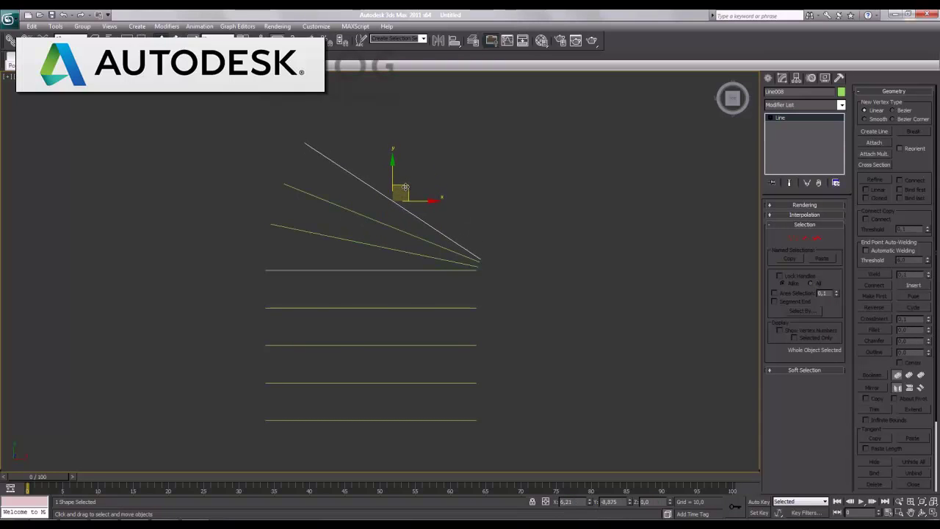
# Add two more copies further up and right, each rotated to a steeper angle
pyautogui.keyDown('shift'); pyautogui.moveTo(408, 189); pyautogui.dragTo(421, 171); pyautogui.keyUp('shift')
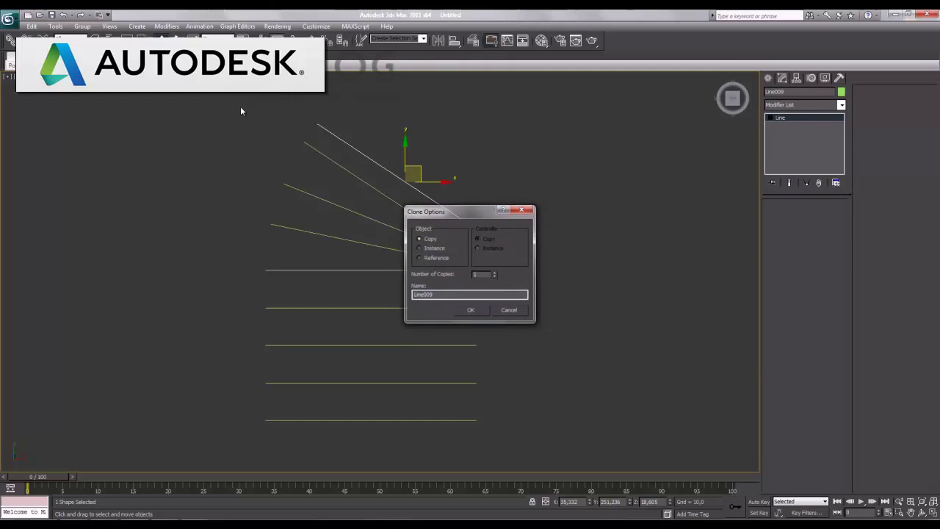
pyautogui.press('Return')
pyautogui.press('e')
pyautogui.moveTo(452, 174); pyautogui.dragTo(454, 182)
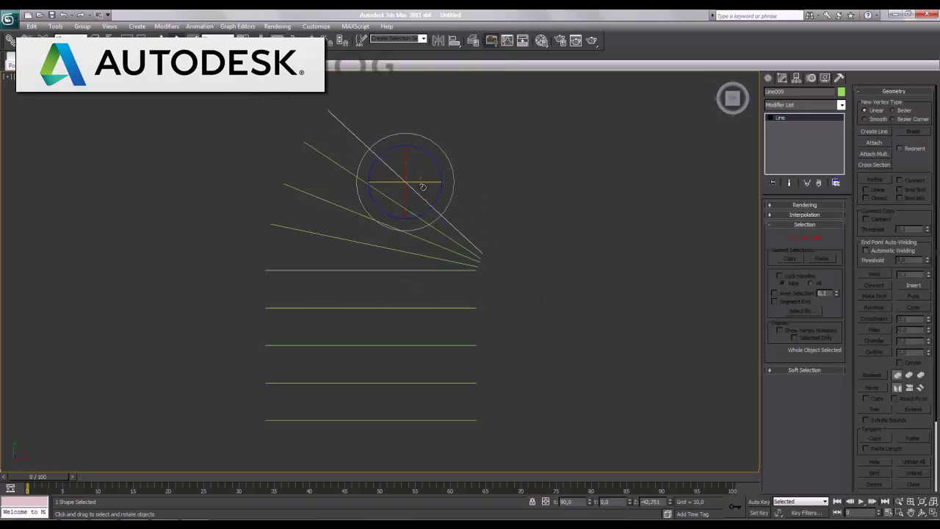
pyautogui.press('w')
pyautogui.keyDown('shift'); pyautogui.moveTo(416, 170); pyautogui.dragTo(435, 144); pyautogui.keyUp('shift')
pyautogui.click(471, 308)
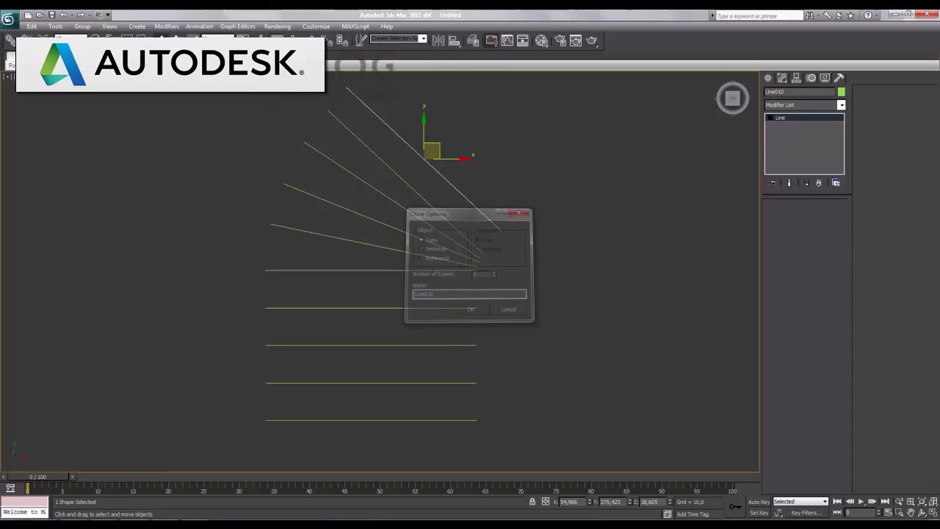
pyautogui.press('e')
pyautogui.moveTo(470, 141); pyautogui.dragTo(473, 153)
pyautogui.moveTo(498, 151); pyautogui.dragTo(495, 169, button='middle')
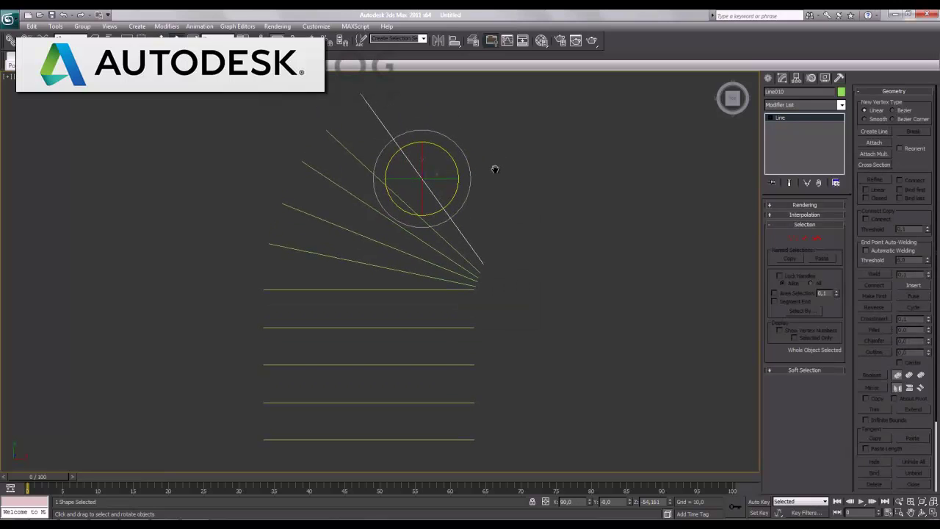
pyautogui.press('w')
# Add another steeper rotated copy, then clone the steepest line further up and right
pyautogui.moveTo(437, 166); pyautogui.dragTo(464, 151)
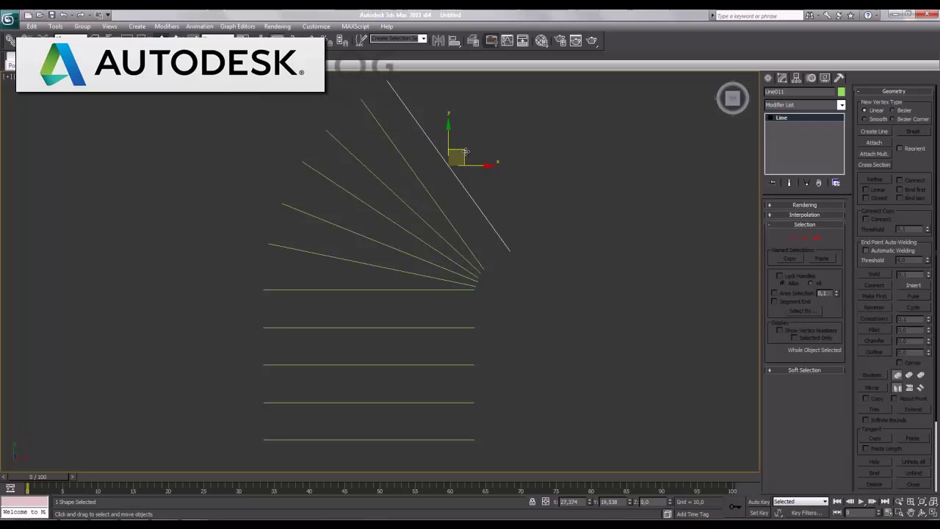
pyautogui.click(470, 310)
pyautogui.press('e')
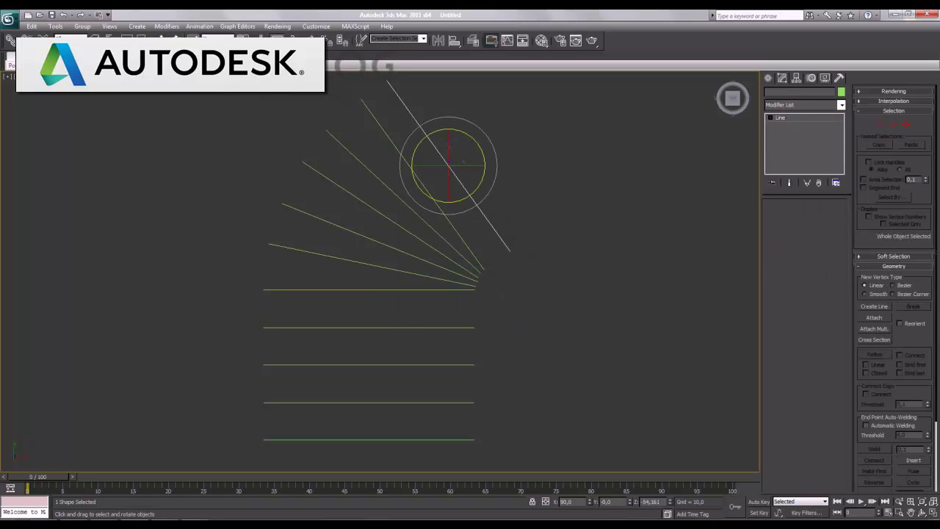
pyautogui.moveTo(487, 143); pyautogui.dragTo(498, 153)
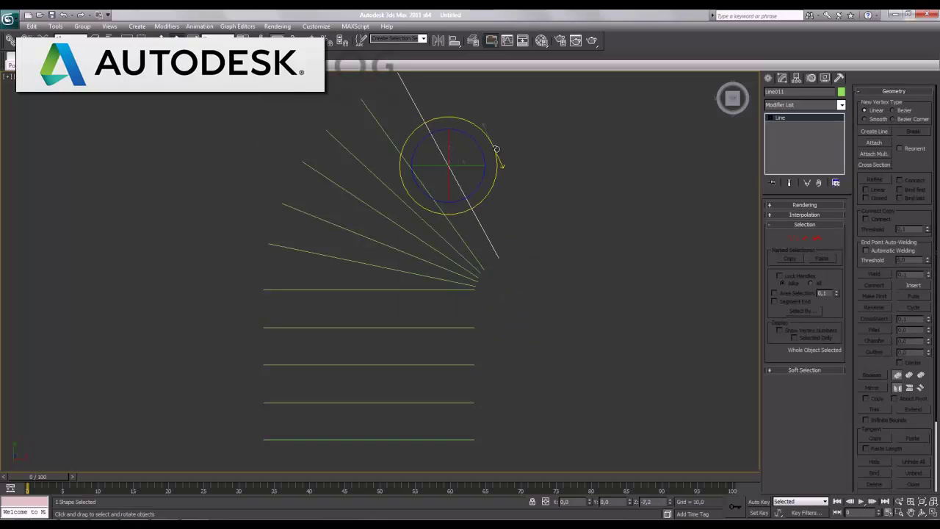
pyautogui.press('w')
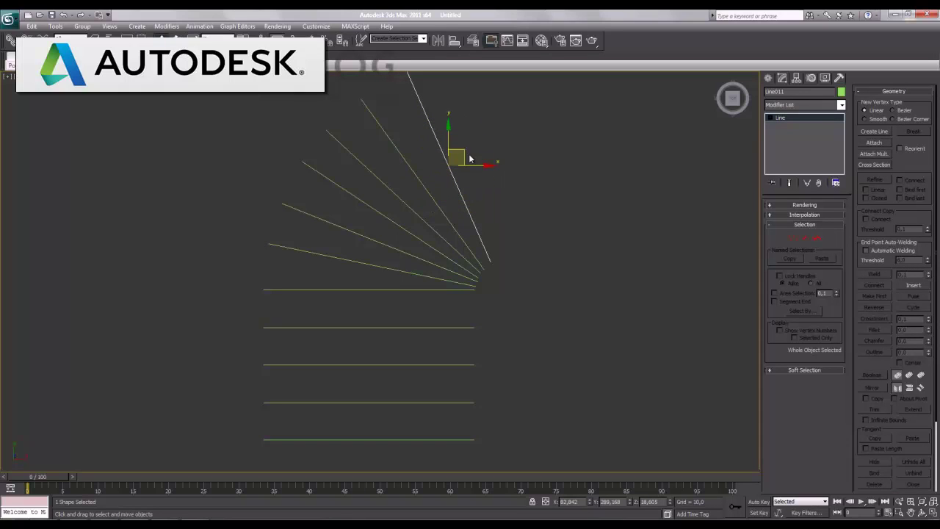
pyautogui.moveTo(463, 152); pyautogui.dragTo(459, 157)
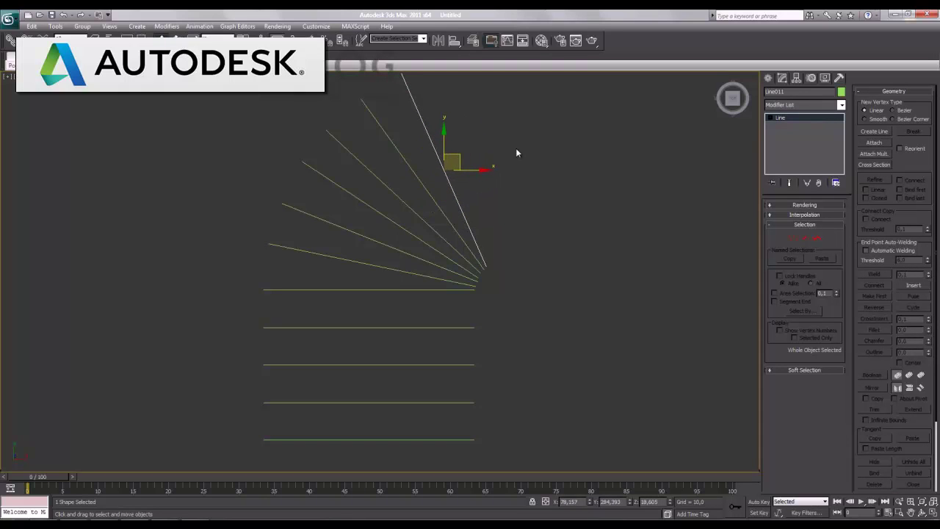
pyautogui.moveTo(516, 153); pyautogui.dragTo(495, 178, button='middle')
pyautogui.keyDown('shift'); pyautogui.moveTo(429, 199); pyautogui.dragTo(451, 179); pyautogui.keyUp('shift')
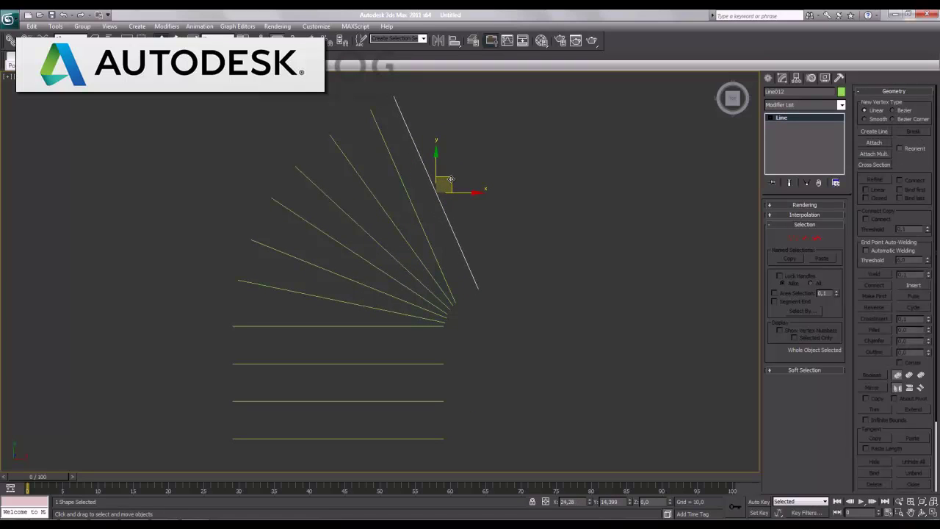
# Rotate the latest copy steeper and add another copy tilted closer to vertical
pyautogui.click(476, 313)
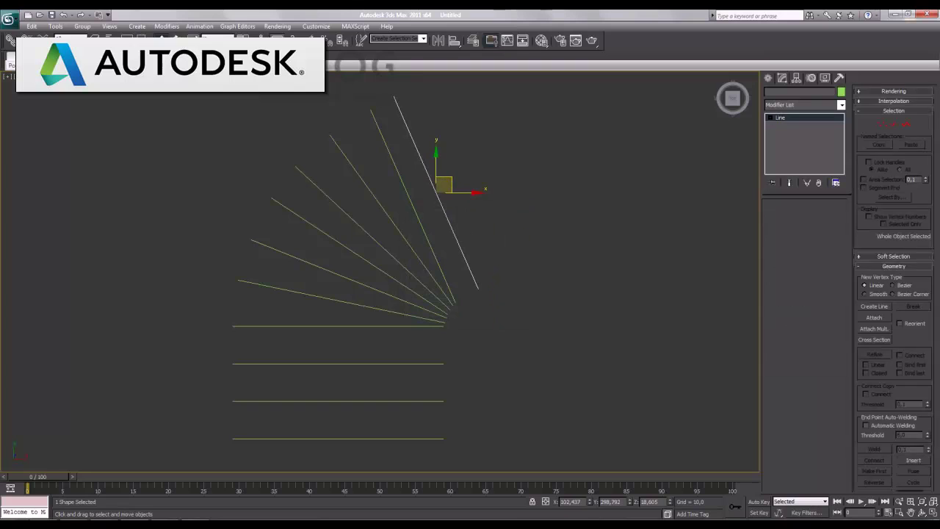
pyautogui.press('e')
pyautogui.moveTo(476, 196)
pyautogui.mouseDown()
pyautogui.moveTo(487, 196)
pyautogui.moveTo(447, 181)
pyautogui.mouseUp()
pyautogui.press('w')
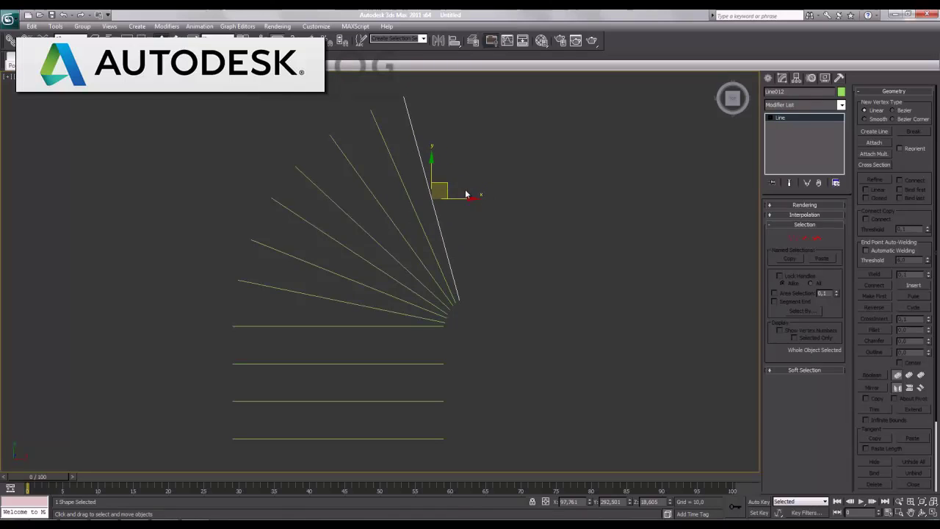
pyautogui.keyDown('shift'); pyautogui.moveTo(465, 182); pyautogui.dragTo(472, 179); pyautogui.keyUp('shift')
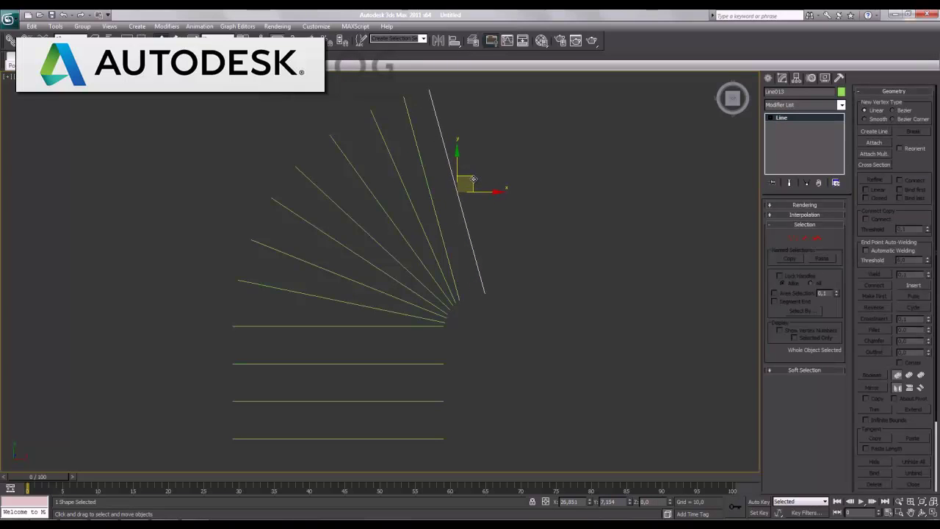
pyautogui.click(473, 311)
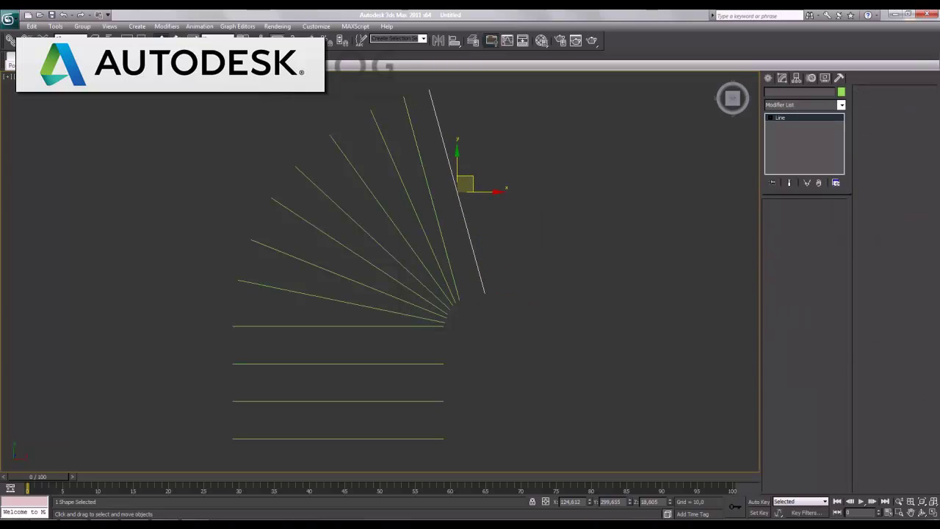
pyautogui.press('e')
pyautogui.moveTo(512, 175); pyautogui.dragTo(506, 182)
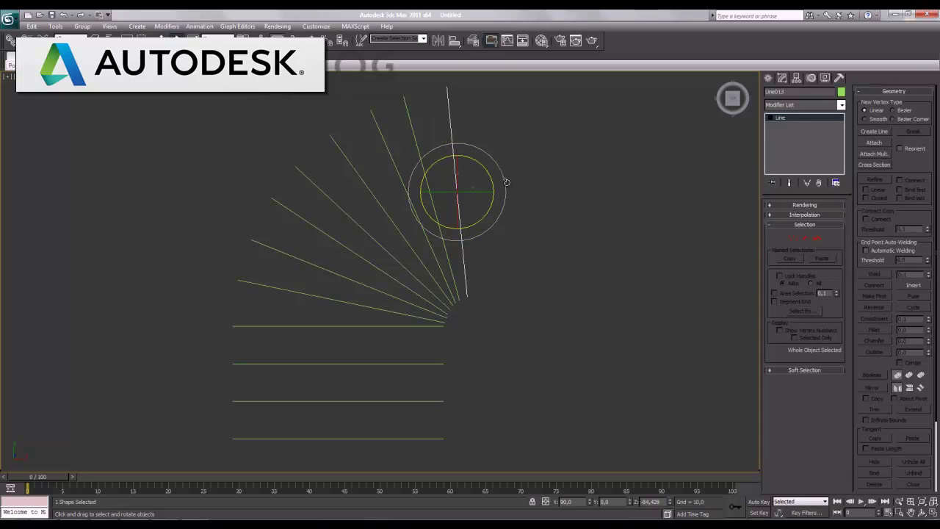
pyautogui.press('w')
# Add a final copy rotated to vertical, then Shift-drag it a short step sideways
pyautogui.moveTo(473, 180); pyautogui.dragTo(490, 180)
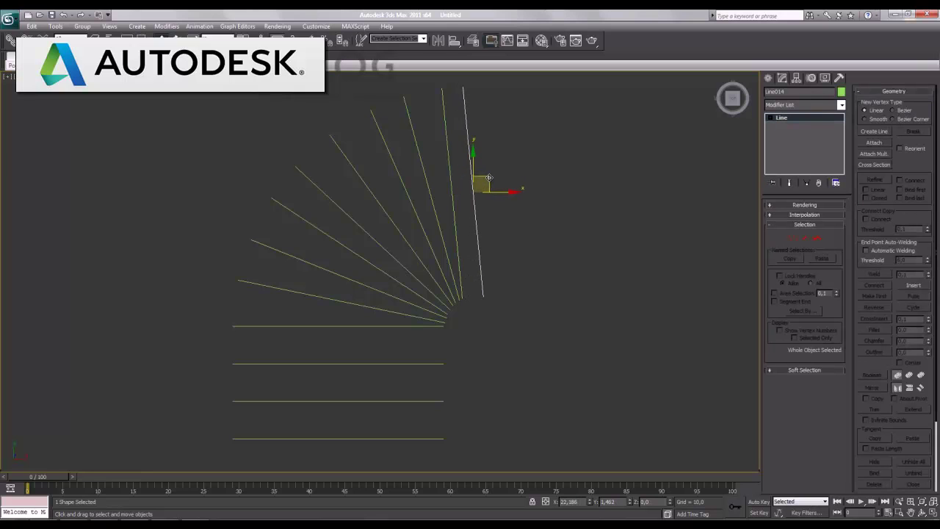
pyautogui.click(470, 311)
pyautogui.press('e')
pyautogui.moveTo(521, 175); pyautogui.dragTo(525, 180)
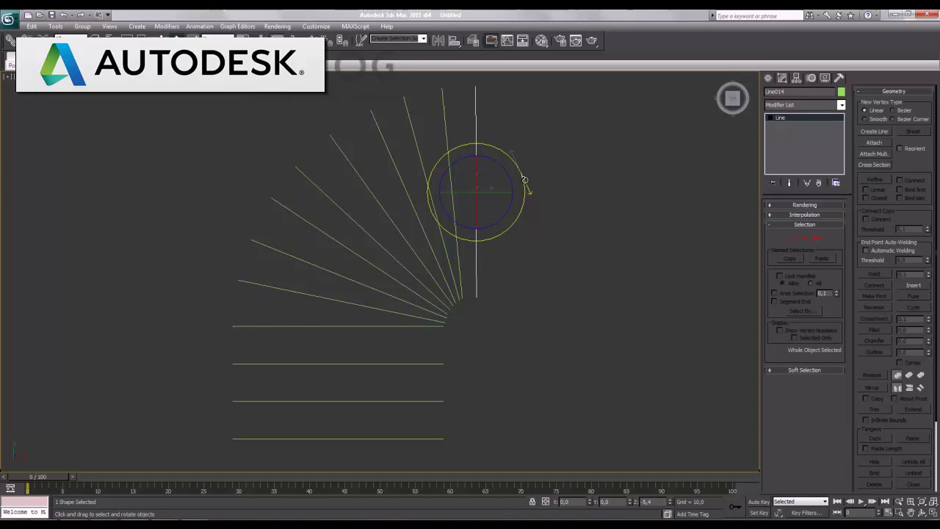
pyautogui.press('w')
pyautogui.moveTo(516, 190)
pyautogui.mouseDown()
pyautogui.moveTo(501, 197)
pyautogui.moveTo(515, 193)
pyautogui.mouseUp()
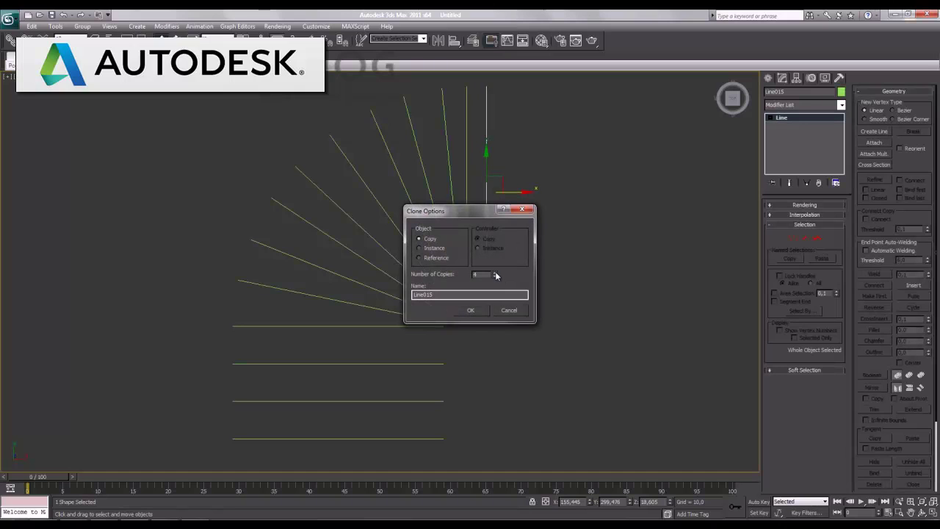
# Create six evenly spaced vertical line copies, then select the bottom horizontal line
pyautogui.click(471, 312)
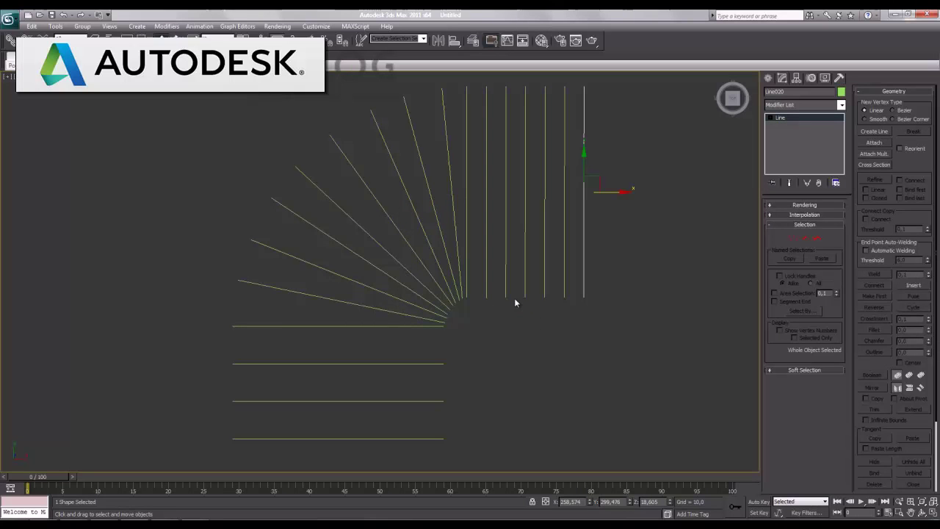
pyautogui.click(621, 266)
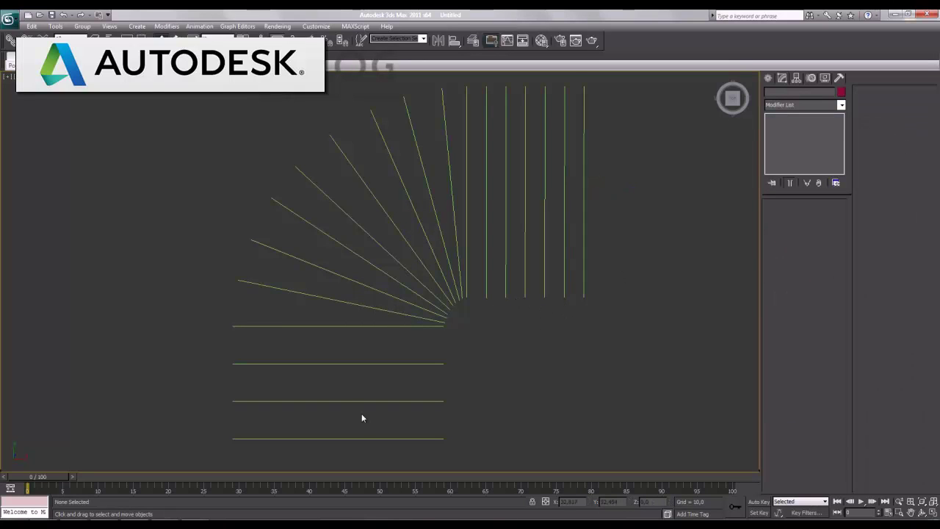
pyautogui.click(384, 438)
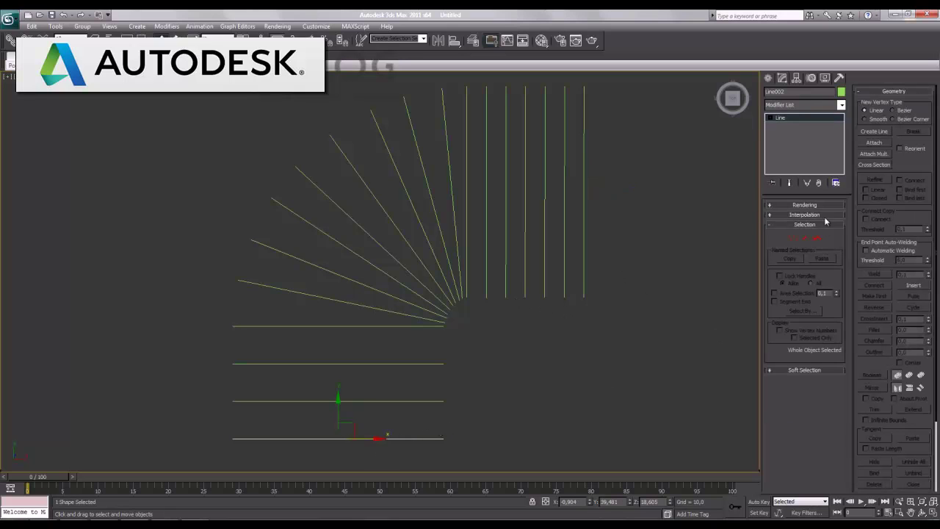
# Attach the other horizontal lines and the slanted fan lines to the bottom line
pyautogui.click(877, 146)
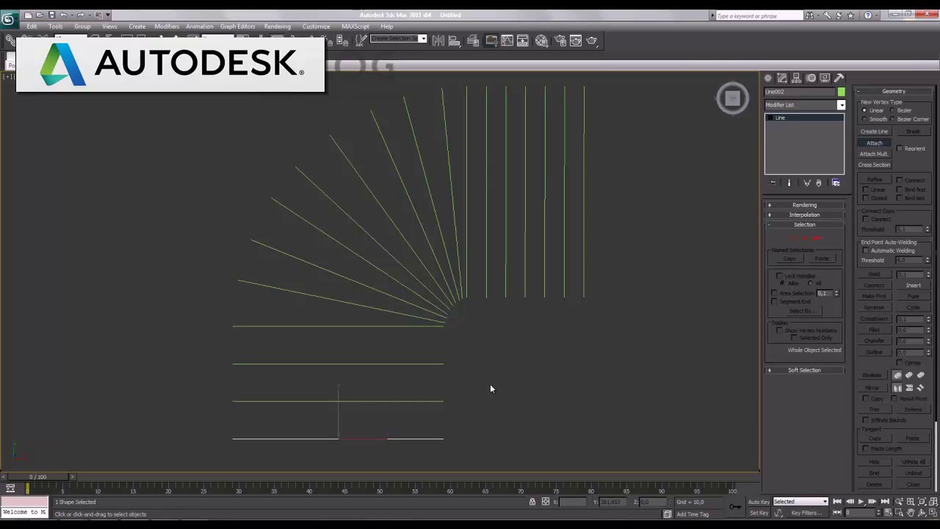
pyautogui.click(273, 401)
pyautogui.click(272, 362)
pyautogui.click(272, 325)
pyautogui.click(290, 288)
pyautogui.click(301, 258)
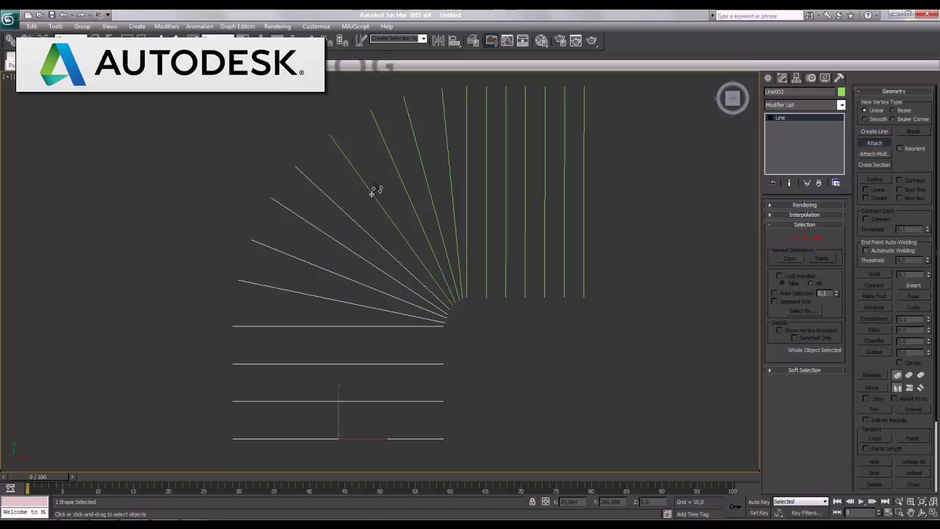
pyautogui.click(410, 174)
# Attach the row of vertical lines to complete the single combined shape
pyautogui.click(486, 159)
pyautogui.click(506, 160)
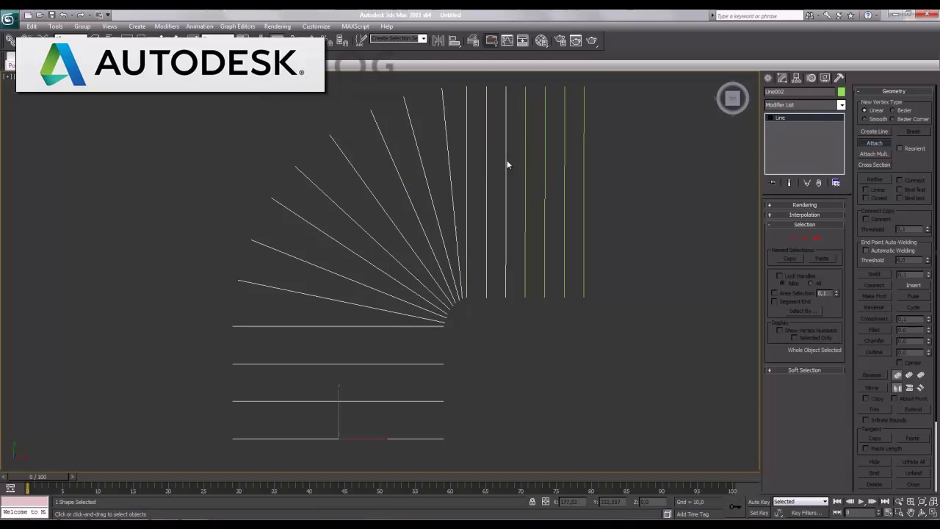
pyautogui.click(526, 157)
pyautogui.click(545, 160)
pyautogui.click(565, 166)
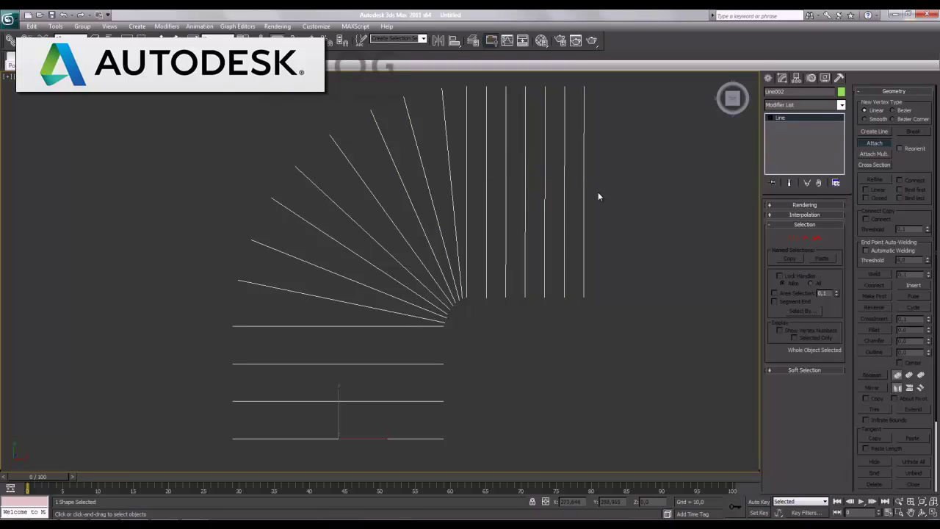
pyautogui.rightClick(587, 224)
# Zoom extents, maximize the Perspective view and orbit around the arched tunnel frame
pyautogui.hotkey('alt', 'w')
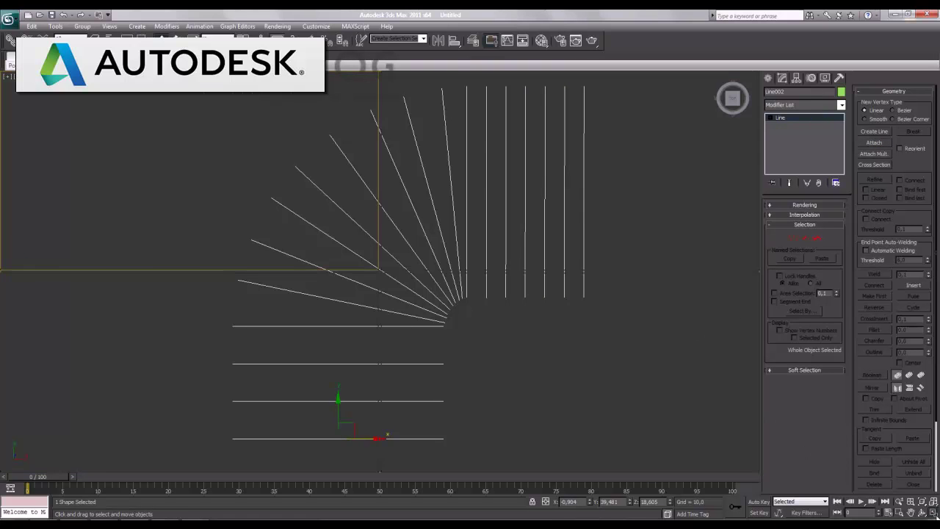
pyautogui.press('z')
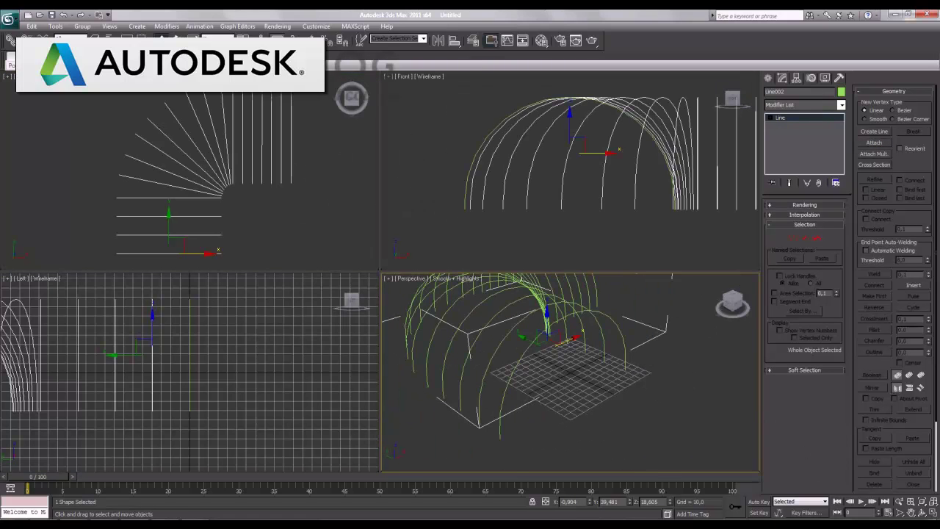
pyautogui.click(933, 514)
pyautogui.moveTo(526, 279)
pyautogui.keyDown('alt'); pyautogui.mouseDown(button='middle')
pyautogui.moveTo(493, 230)
pyautogui.moveTo(420, 278)
pyautogui.moveTo(440, 274)
pyautogui.mouseUp(button='middle'); pyautogui.keyUp('alt')
pyautogui.moveTo(368, 274)
pyautogui.keyDown('alt'); pyautogui.mouseDown(button='middle')
pyautogui.moveTo(406, 254)
pyautogui.moveTo(202, 272)
pyautogui.moveTo(195, 291)
pyautogui.moveTo(426, 213)
pyautogui.moveTo(373, 278)
pyautogui.moveTo(436, 273)
pyautogui.moveTo(367, 291)
pyautogui.moveTo(299, 292)
pyautogui.moveTo(405, 305)
pyautogui.moveTo(374, 310)
pyautogui.moveTo(353, 294)
pyautogui.mouseUp(button='middle'); pyautogui.keyUp('alt')
# Add a CrossSection modifier and then a Surface modifier to Line002
pyautogui.click(840, 105)
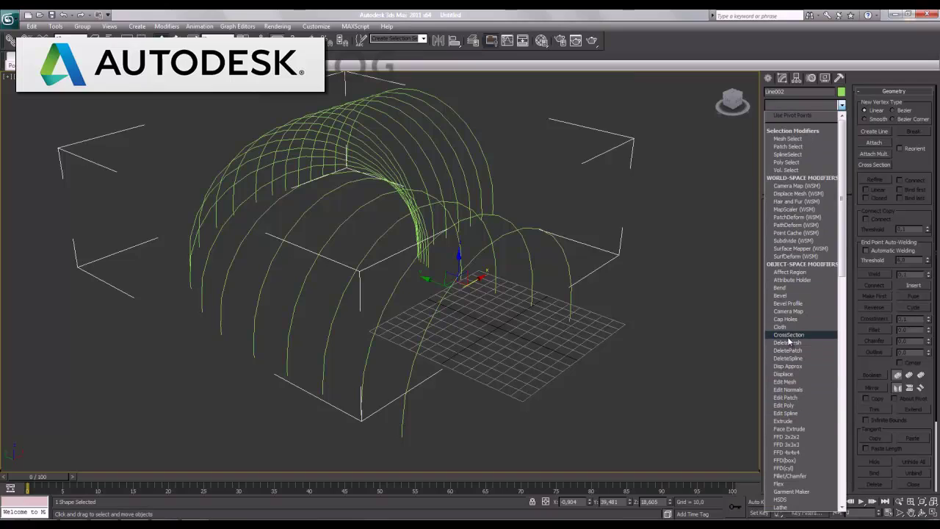
pyautogui.click(789, 336)
pyautogui.moveTo(605, 298)
pyautogui.keyDown('alt'); pyautogui.mouseDown(button='middle')
pyautogui.moveTo(566, 304)
pyautogui.moveTo(561, 290)
pyautogui.moveTo(644, 287)
pyautogui.moveTo(555, 292)
pyautogui.mouseUp(button='middle'); pyautogui.keyUp('alt')
pyautogui.click(842, 106)
pyautogui.scroll(-10, 812, 478)
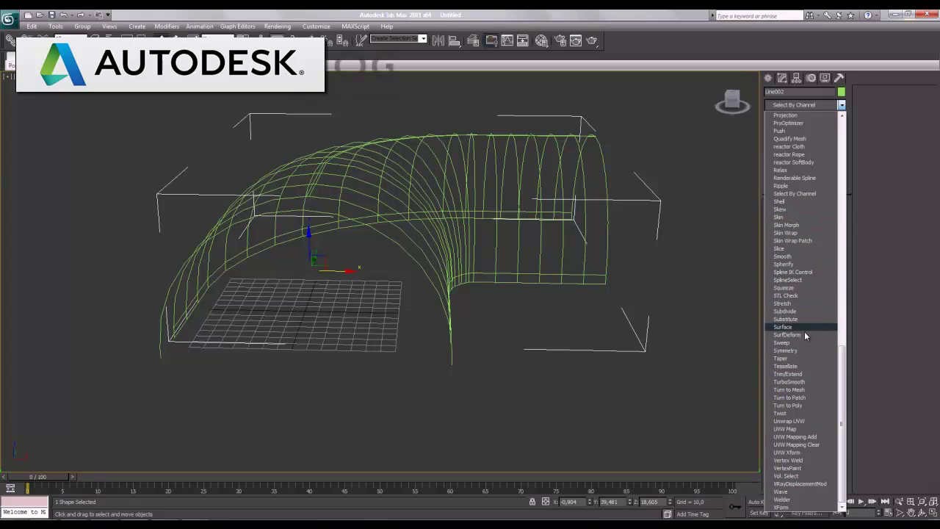
pyautogui.click(782, 326)
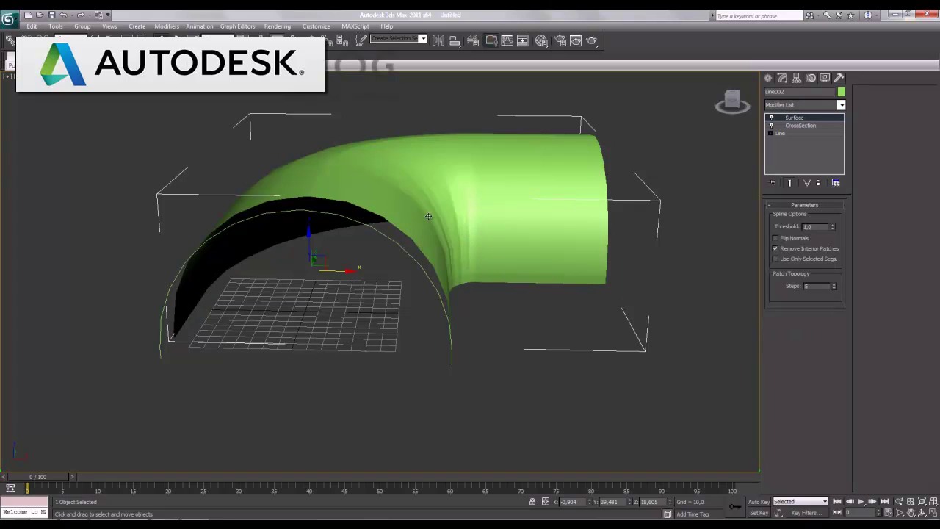
# Set the Surface steps to 10 and turn on Edged Faces (F4), orbiting into the arch
pyautogui.write('10')
pyautogui.press('Return')
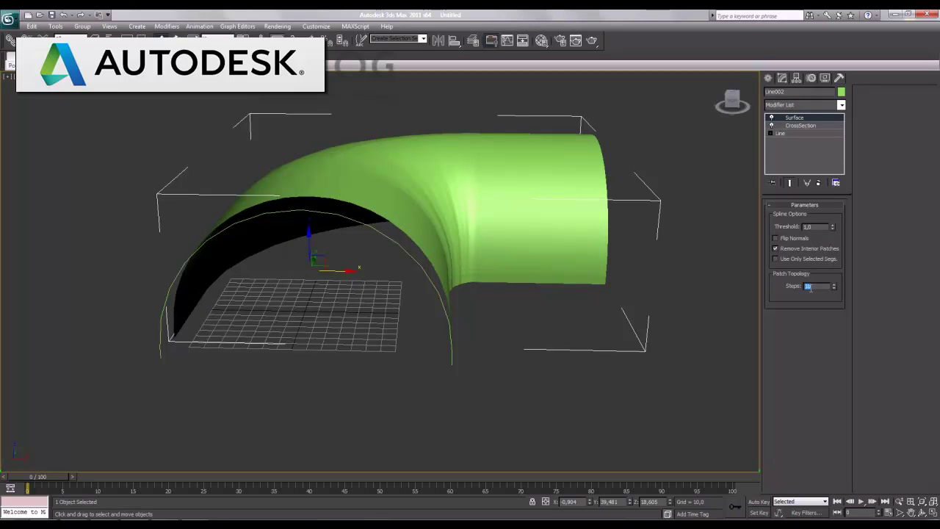
pyautogui.moveTo(409, 266)
pyautogui.keyDown('alt'); pyautogui.mouseDown(button='middle')
pyautogui.moveTo(401, 268)
pyautogui.moveTo(406, 244)
pyautogui.moveTo(469, 270)
pyautogui.moveTo(543, 273)
pyautogui.moveTo(441, 276)
pyautogui.mouseUp(button='middle'); pyautogui.keyUp('alt')
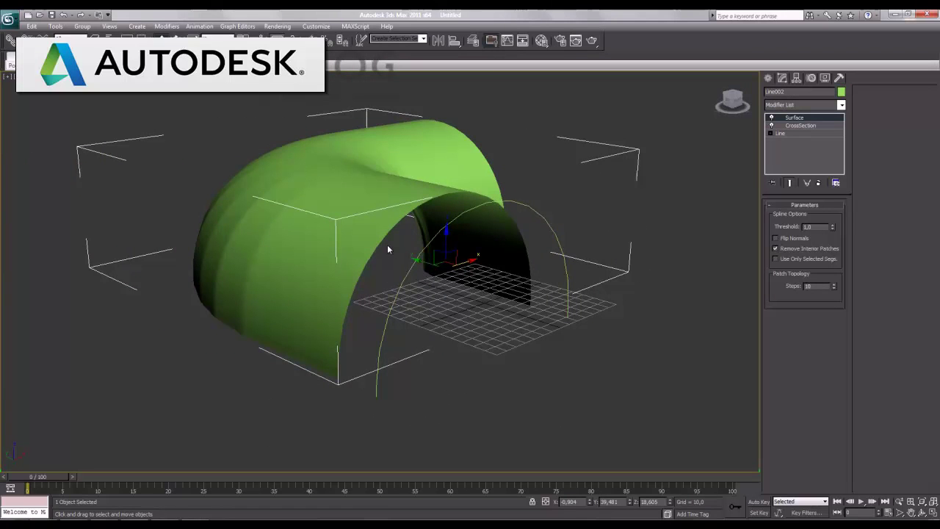
pyautogui.press('F4')
pyautogui.keyDown('alt'); pyautogui.moveTo(394, 249); pyautogui.dragTo(377, 258, button='middle'); pyautogui.keyUp('alt')
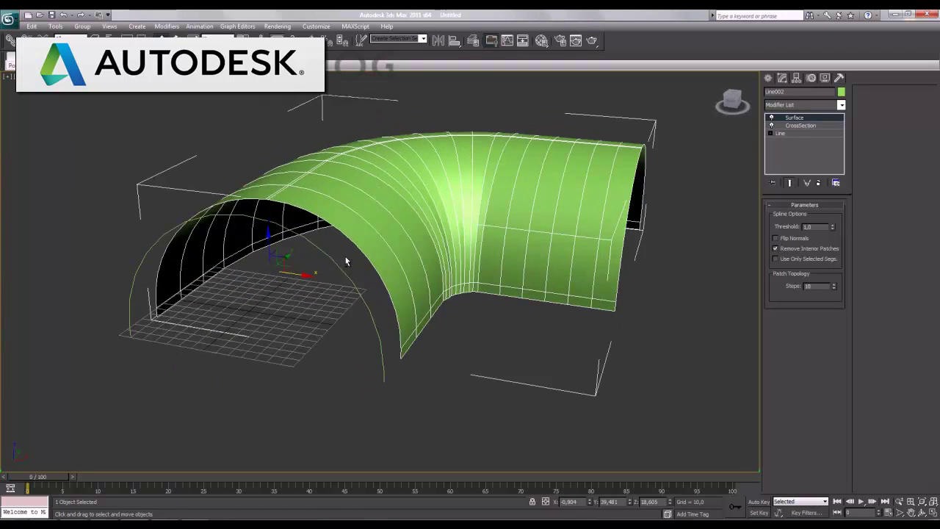
pyautogui.scroll(3, 378, 258)
pyautogui.moveTo(416, 284)
pyautogui.keyDown('alt'); pyautogui.mouseDown(button='middle')
pyautogui.moveTo(437, 270)
pyautogui.moveTo(518, 262)
pyautogui.moveTo(512, 269)
pyautogui.mouseUp(button='middle'); pyautogui.keyUp('alt')
# Add a Shell modifier to the arch: Outer Amount 0, Inner Amount about 11.27, 5 segments
pyautogui.click(842, 105)
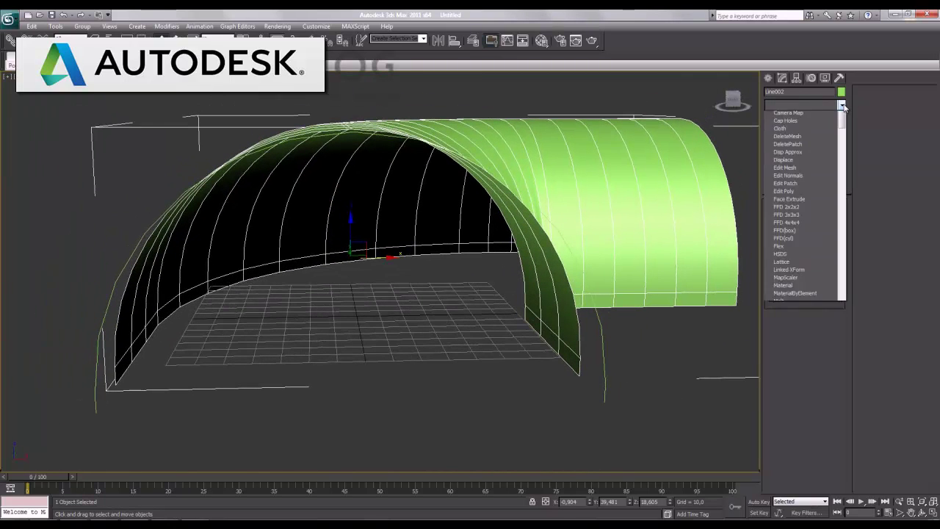
pyautogui.scroll(-10, 800, 294)
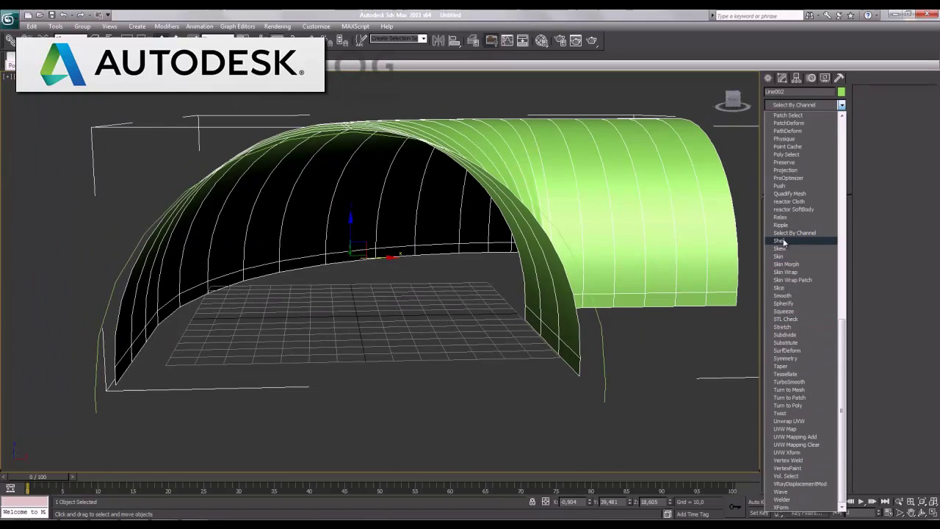
pyautogui.click(781, 240)
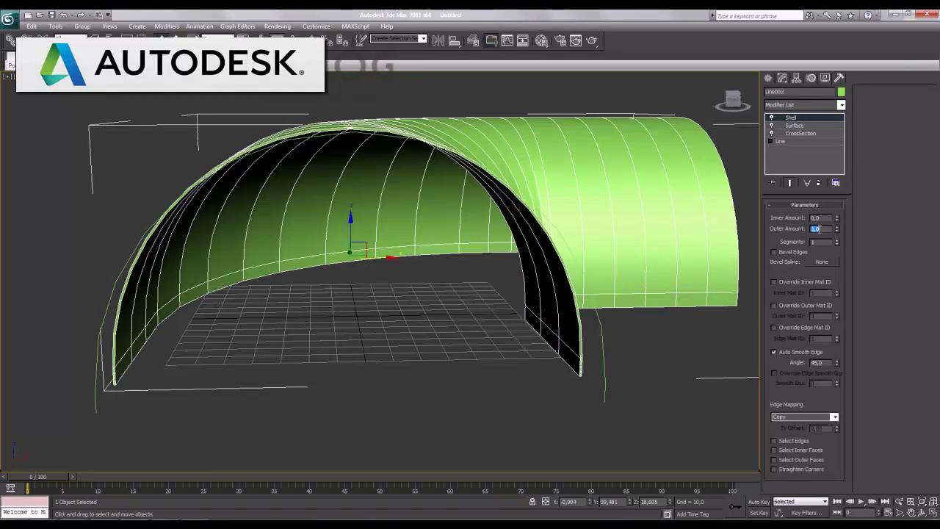
pyautogui.press('Return')
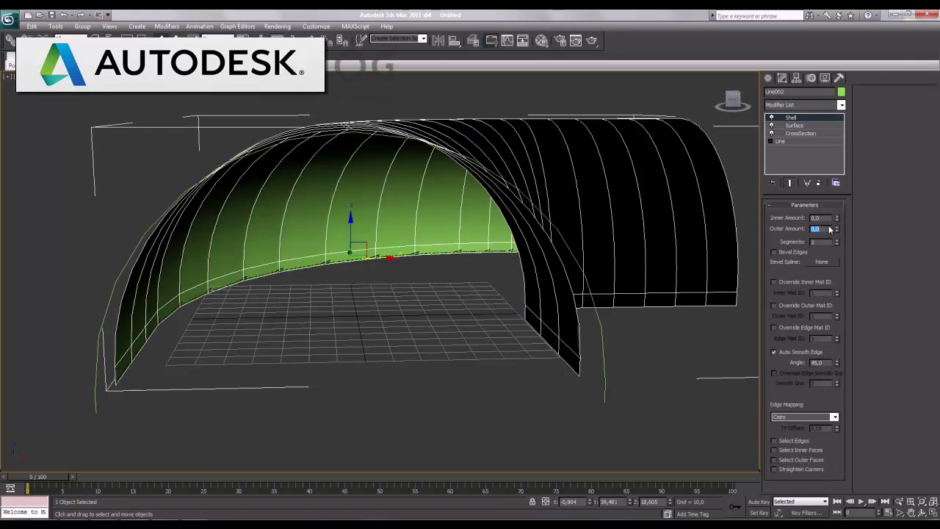
pyautogui.rightClick(836, 229)
pyautogui.moveTo(837, 218)
pyautogui.mouseDown()
pyautogui.moveTo(838, 174)
pyautogui.moveTo(780, 11)
pyautogui.mouseUp()
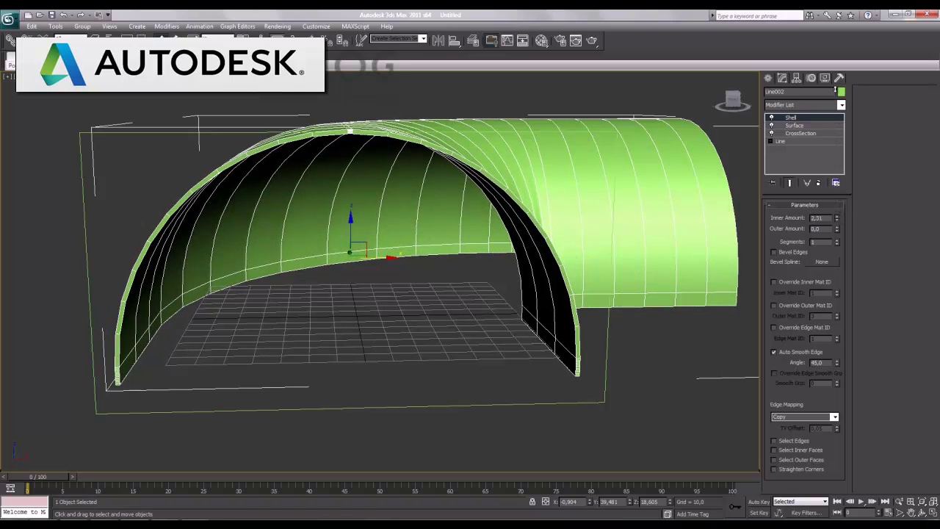
pyautogui.moveTo(780, 11)
pyautogui.mouseDown()
pyautogui.moveTo(206, 9)
pyautogui.moveTo(740, 362)
pyautogui.mouseUp()
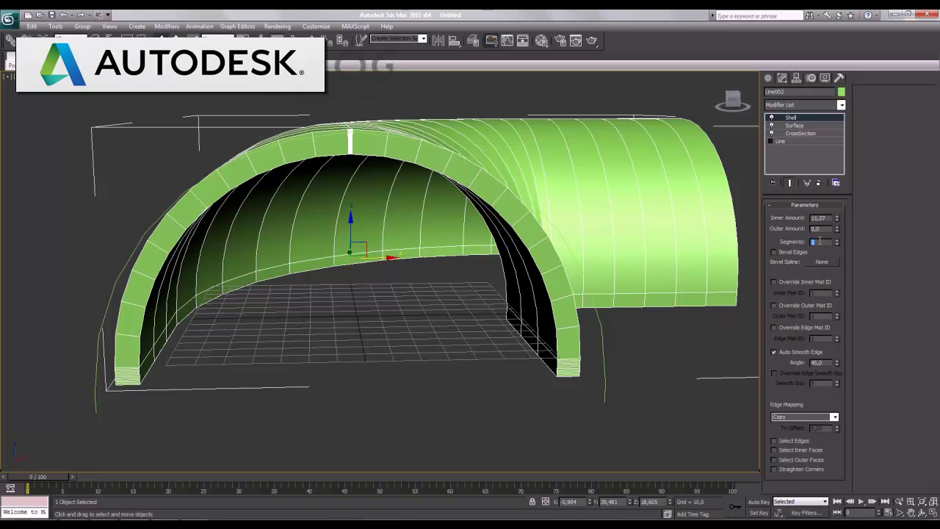
pyautogui.write('4')
pyautogui.press('Return')
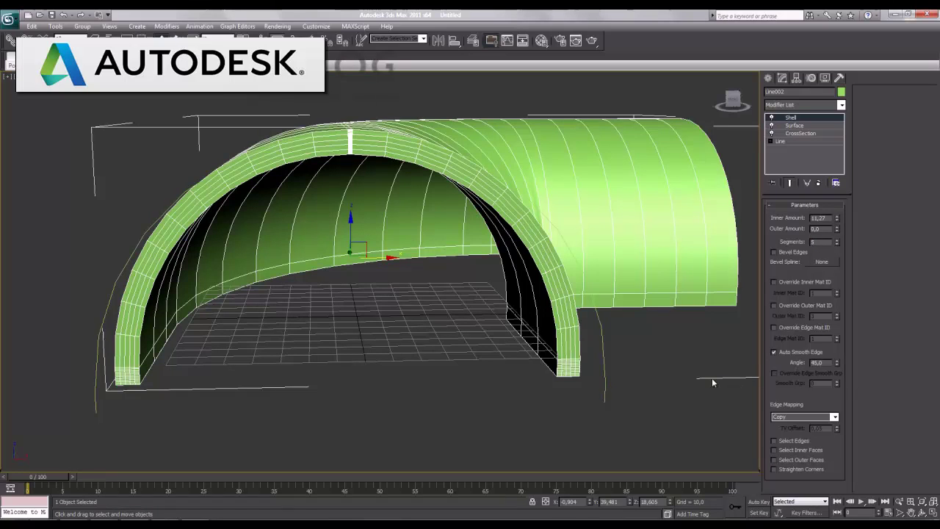
# Move the tunnel arch straight up along Z
pyautogui.click(449, 391)
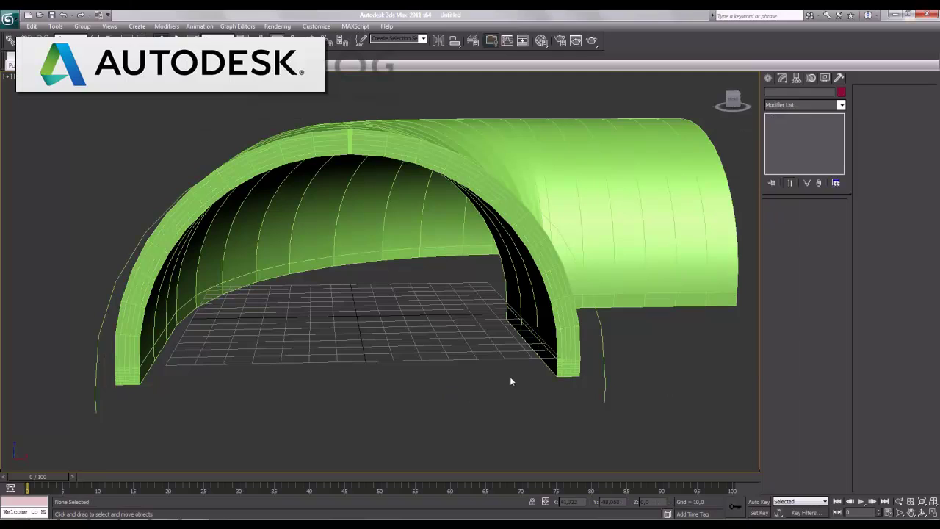
pyautogui.moveTo(625, 375)
pyautogui.keyDown('alt'); pyautogui.mouseDown(button='middle')
pyautogui.moveTo(603, 382)
pyautogui.moveTo(690, 379)
pyautogui.moveTo(694, 399)
pyautogui.moveTo(627, 377)
pyautogui.mouseUp(button='middle'); pyautogui.keyUp('alt')
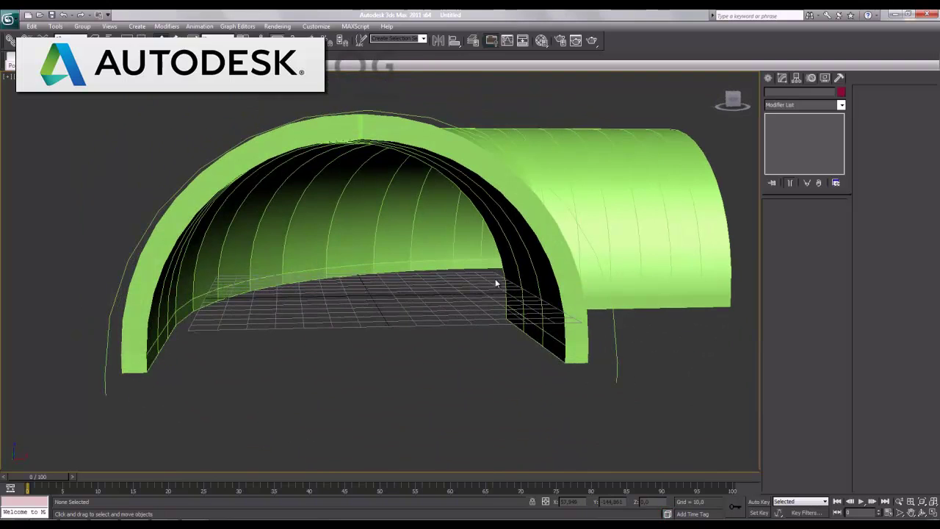
pyautogui.click(504, 189)
pyautogui.moveTo(361, 204); pyautogui.dragTo(361, 159)
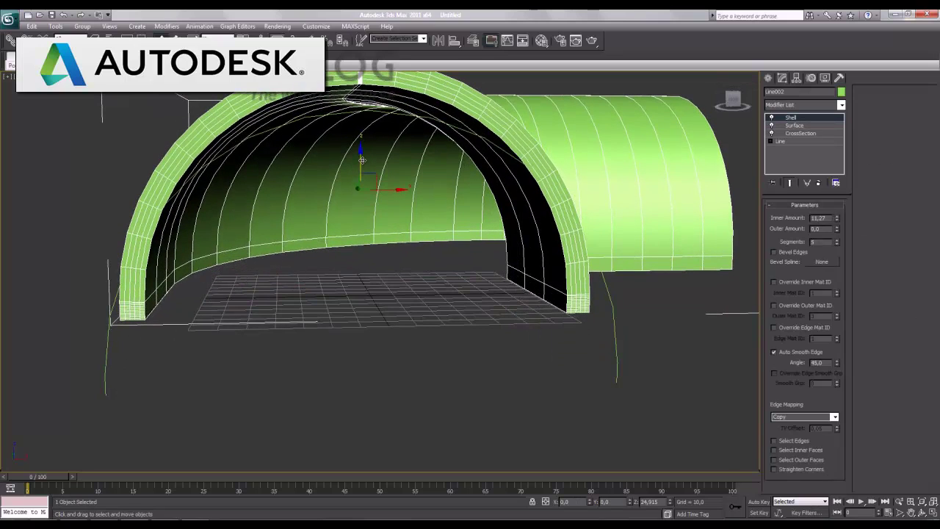
# Delete the leftover path line spline and return to the four-viewport layout
pyautogui.click(614, 369)
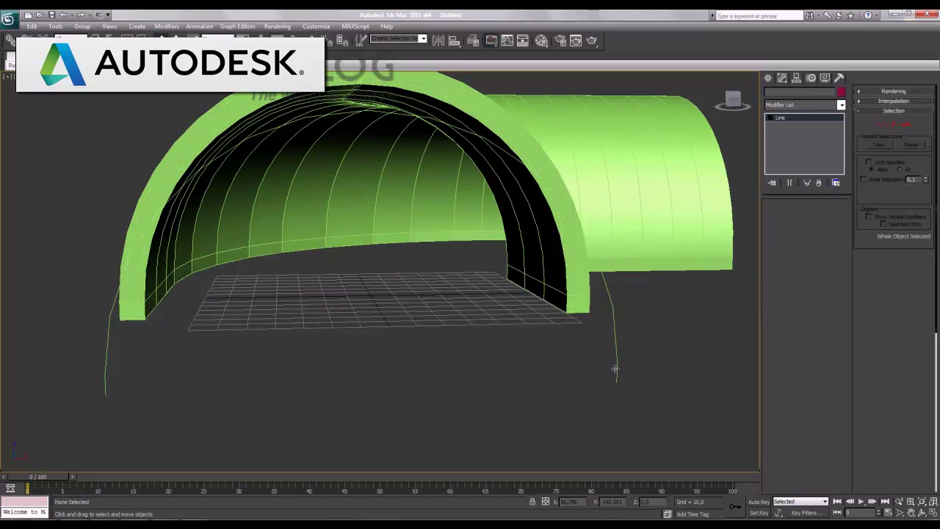
pyautogui.press('Delete')
pyautogui.moveTo(600, 371)
pyautogui.keyDown('alt'); pyautogui.mouseDown(button='middle')
pyautogui.moveTo(463, 294)
pyautogui.moveTo(460, 323)
pyautogui.mouseUp(button='middle'); pyautogui.keyUp('alt')
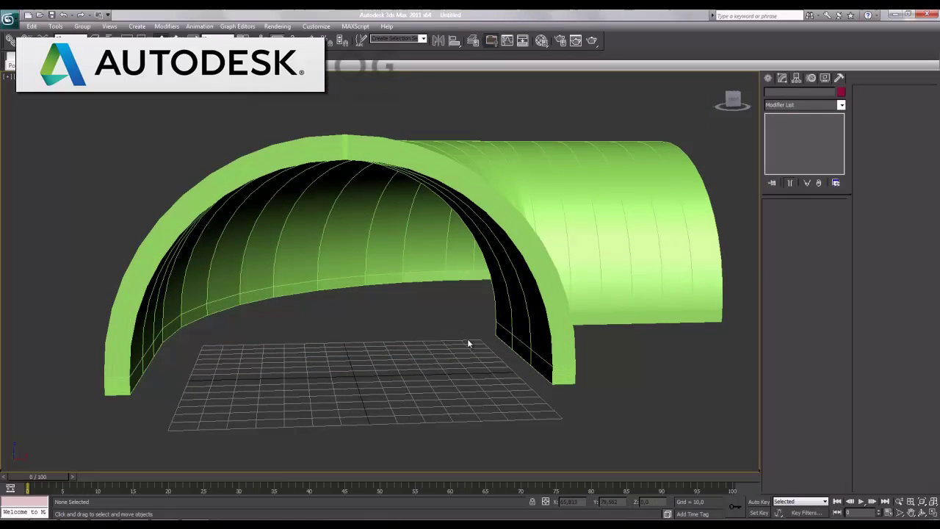
pyautogui.click(934, 513)
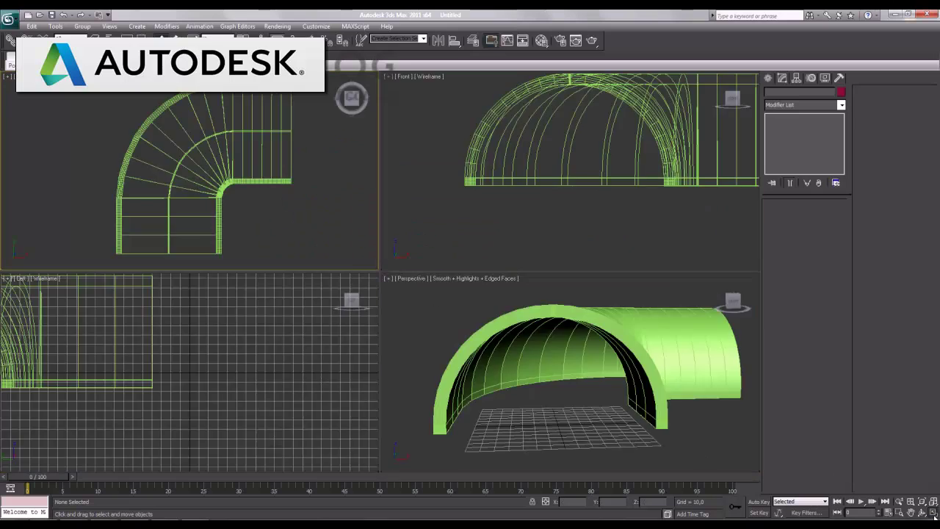
# In the maximized Top view, start a Line spline tracing the tunnel's left outer curve
pyautogui.click(934, 513)
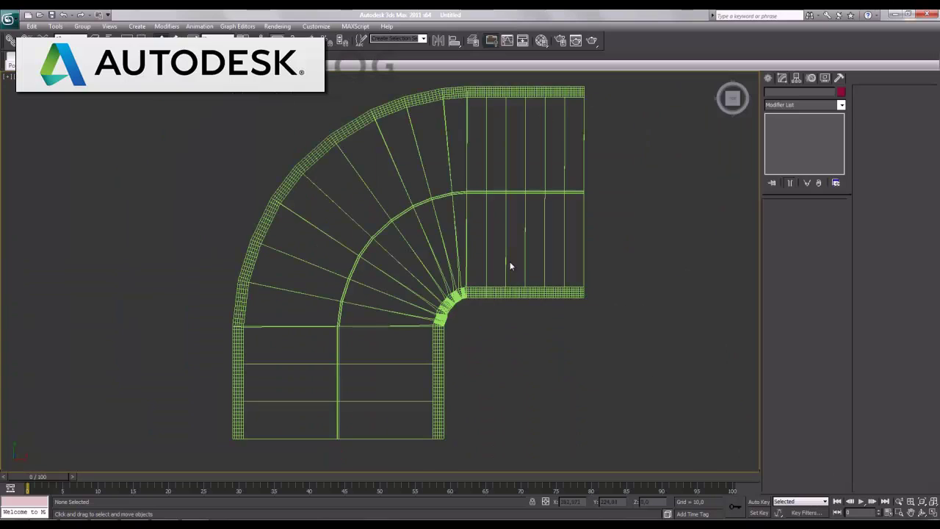
pyautogui.click(768, 78)
pyautogui.click(785, 148)
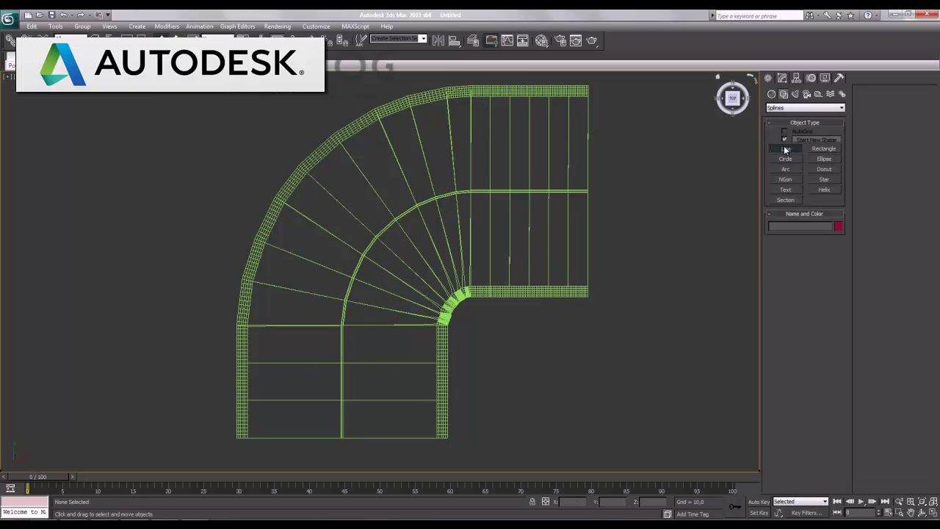
pyautogui.click(234, 436)
pyautogui.click(233, 325)
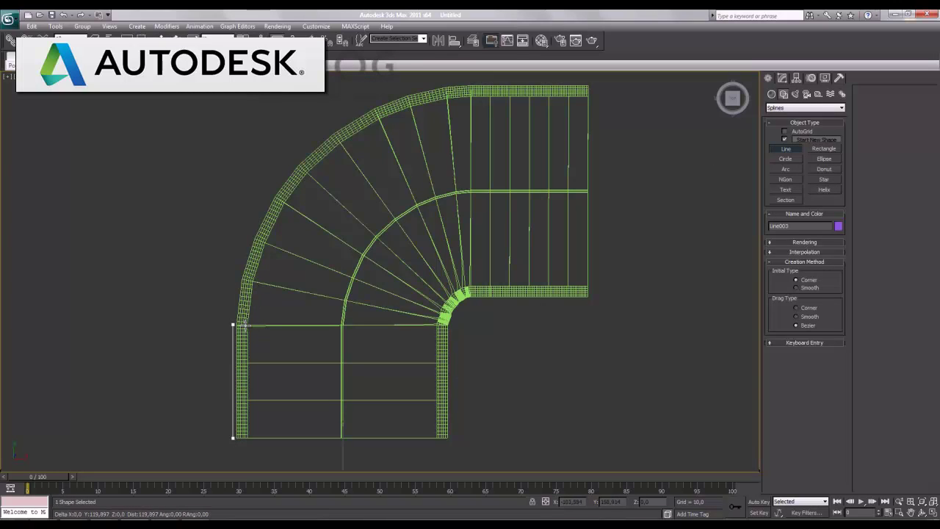
pyautogui.click(251, 237)
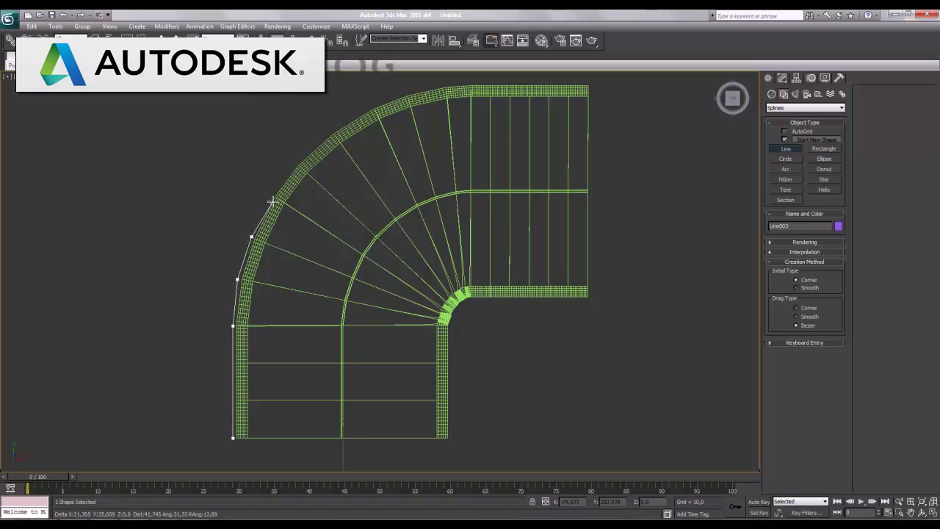
pyautogui.click(271, 195)
pyautogui.click(294, 163)
pyautogui.click(331, 131)
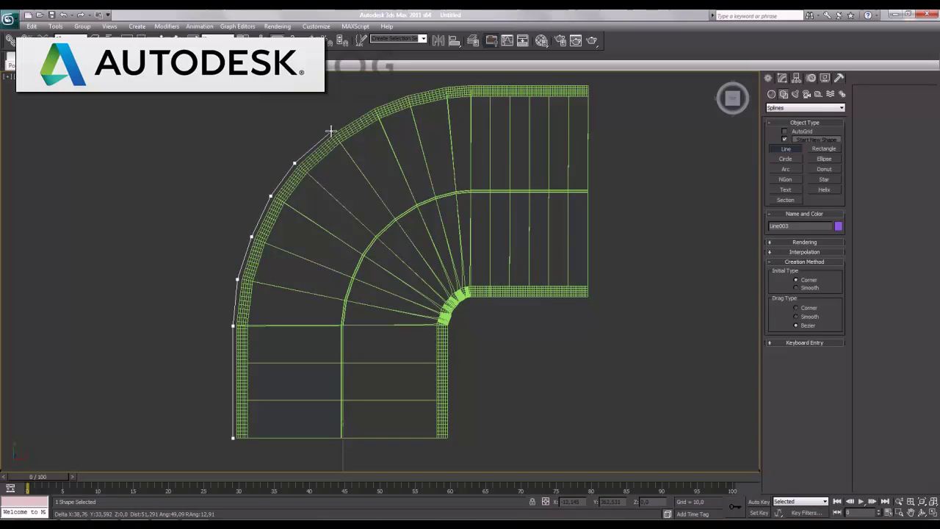
pyautogui.click(373, 105)
# Continue the outline along the top edge, right end and inner bend, then close the spline
pyautogui.click(406, 92)
pyautogui.click(445, 85)
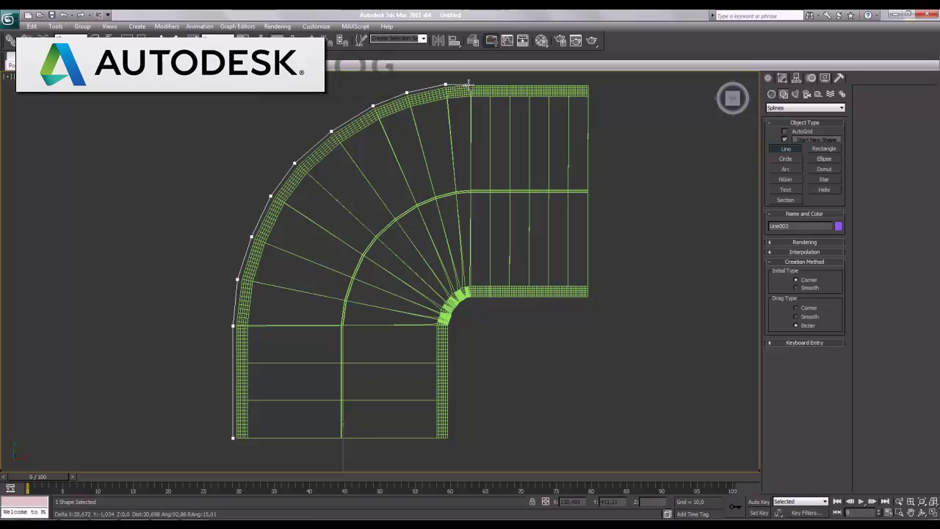
pyautogui.click(470, 83)
pyautogui.click(591, 83)
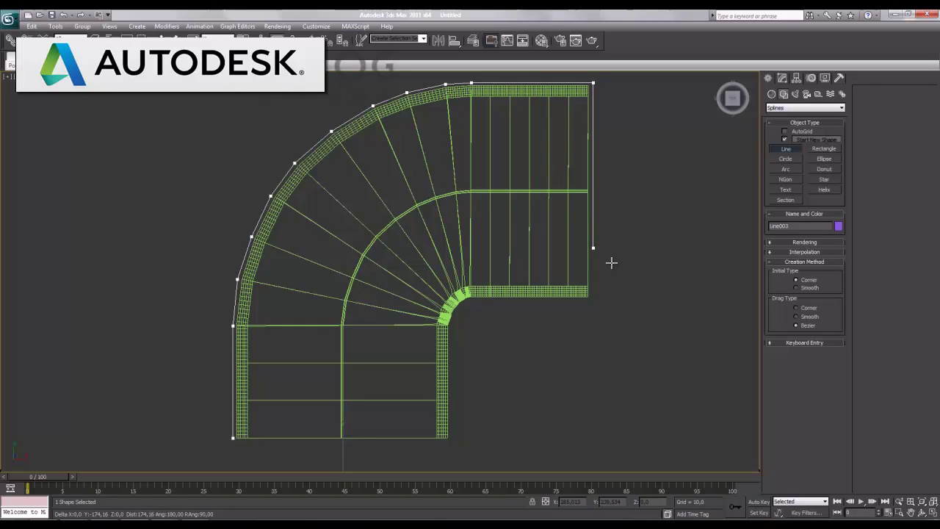
pyautogui.click(603, 299)
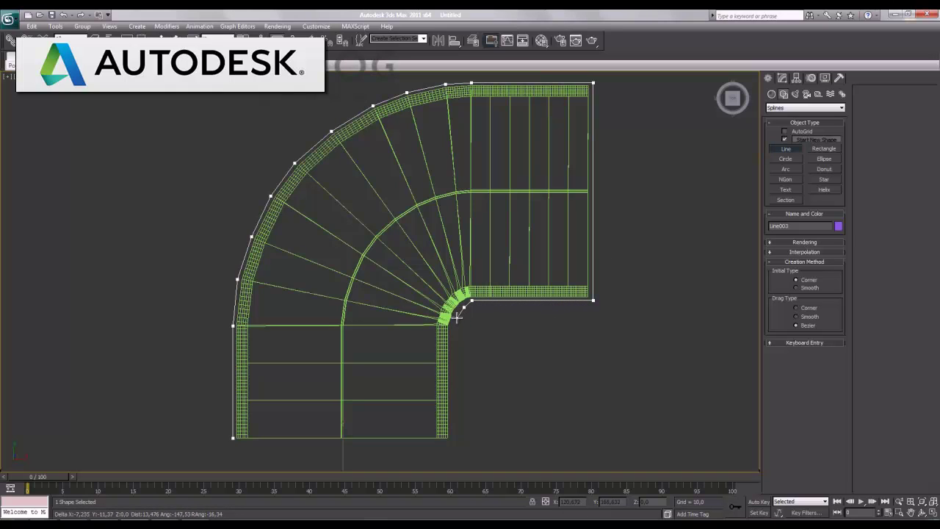
pyautogui.click(456, 329)
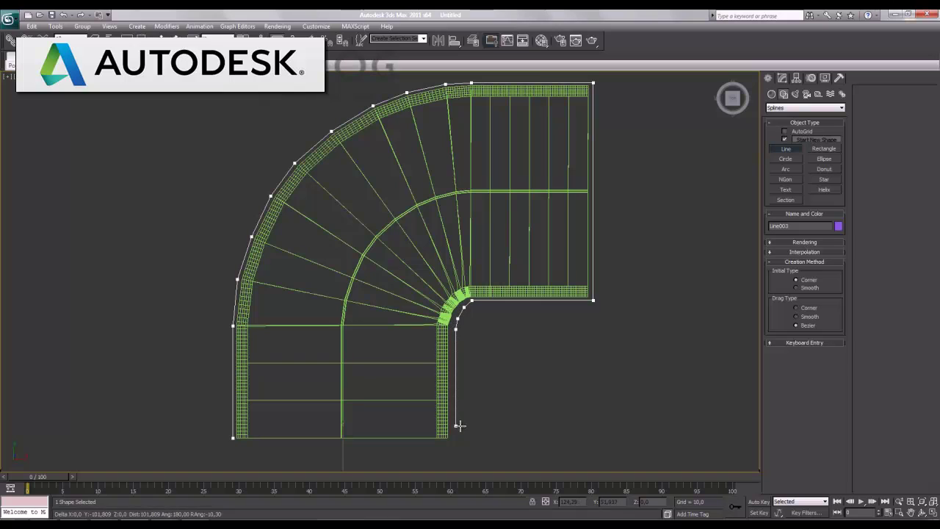
pyautogui.click(455, 450)
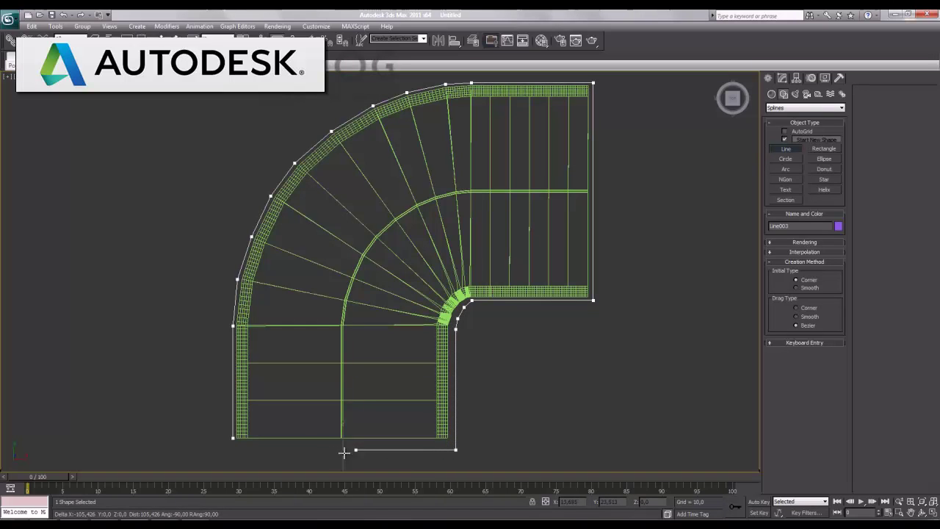
pyautogui.click(233, 449)
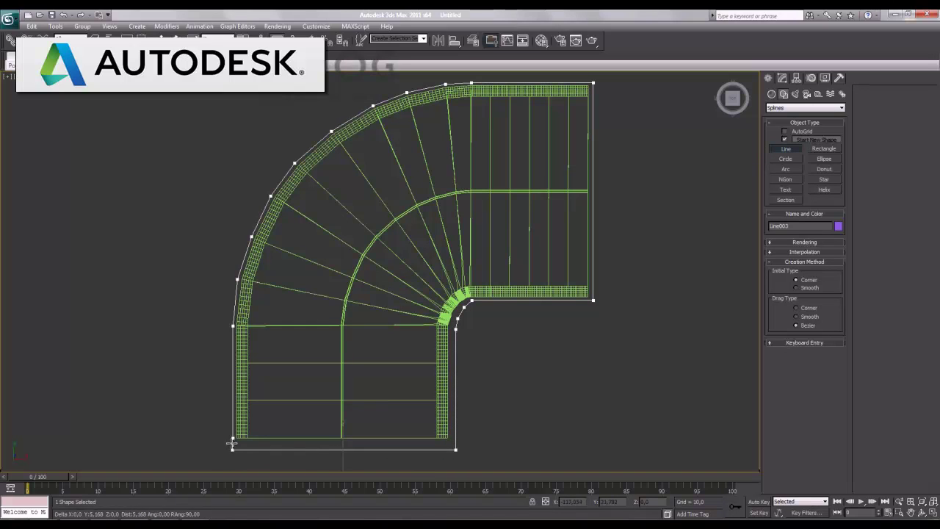
pyautogui.click(233, 439)
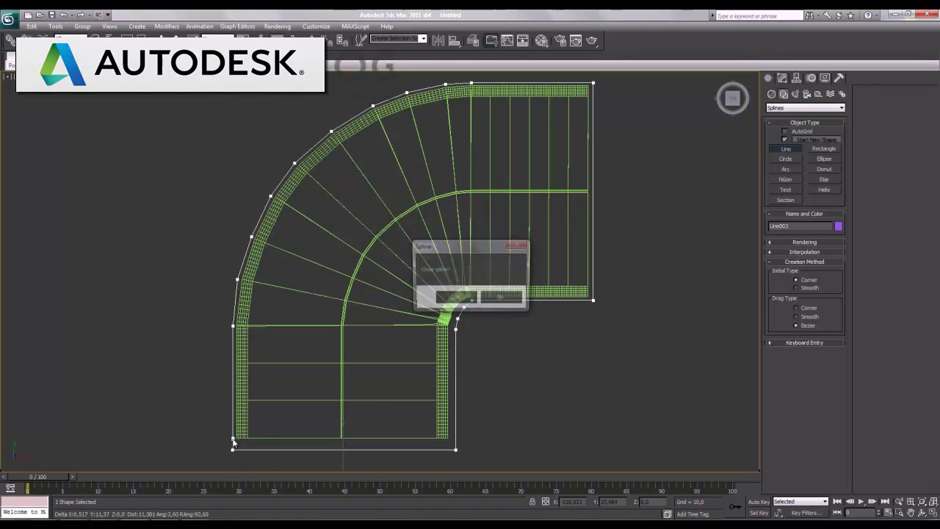
pyautogui.click(455, 299)
# Convert the Line003 outline to an Editable Poly
pyautogui.rightClick(516, 332)
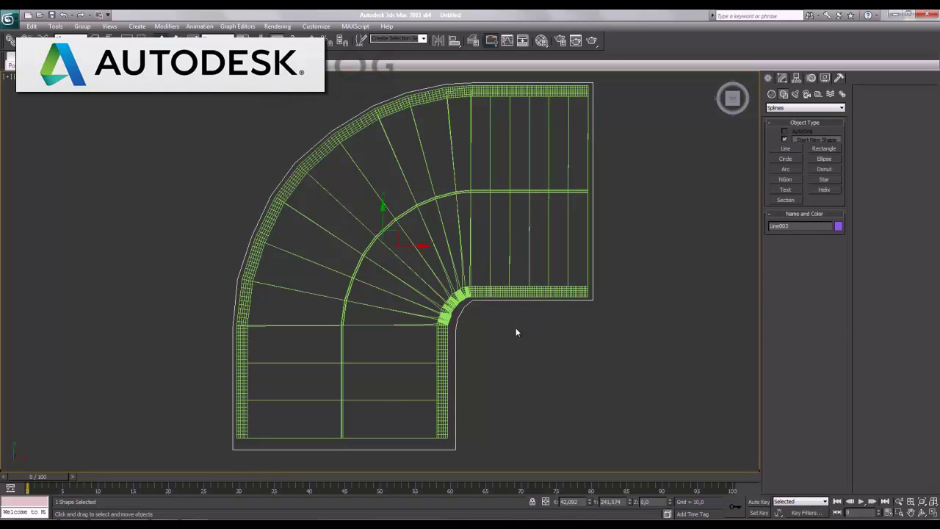
pyautogui.rightClick(412, 246)
pyautogui.moveTo(431, 336)
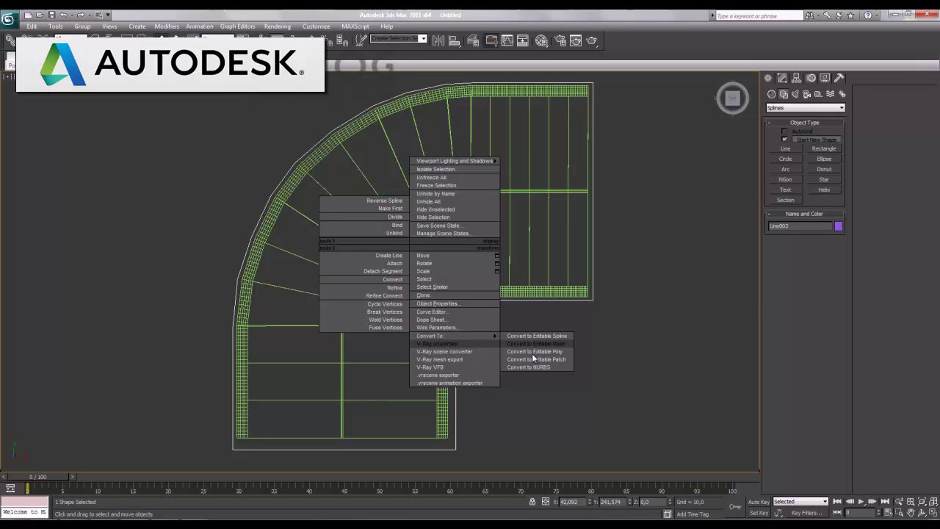
pyautogui.click(538, 352)
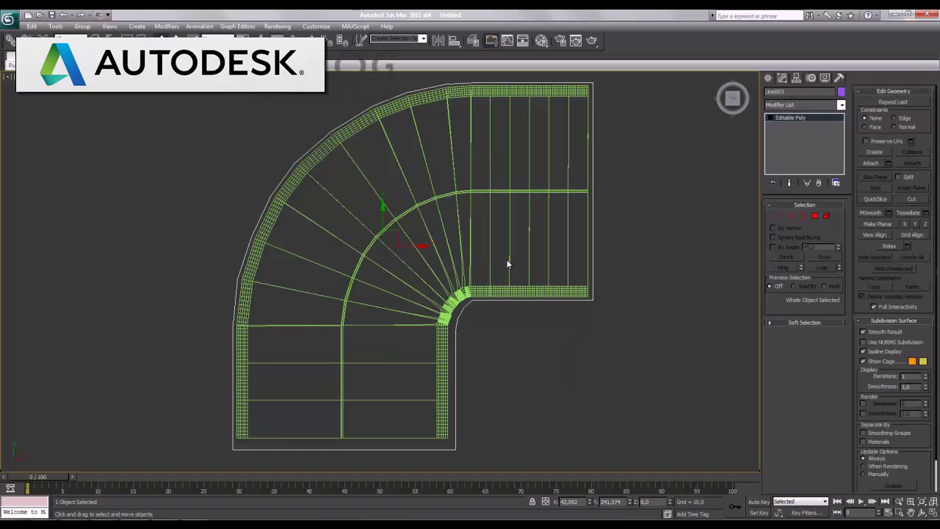
# Check the floor and arch in the maximized Front view, then restore the four viewports
pyautogui.click(933, 512)
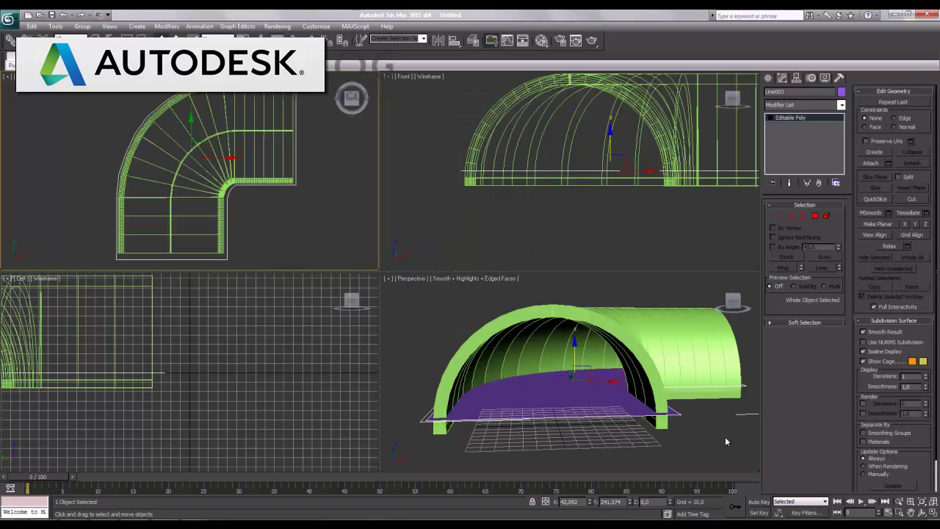
pyautogui.click(605, 183)
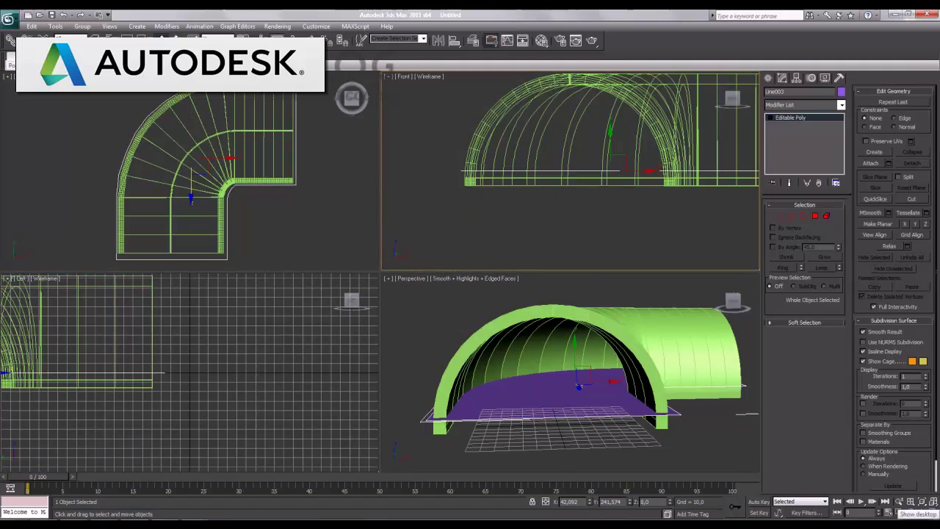
pyautogui.hotkey('alt', 'w')
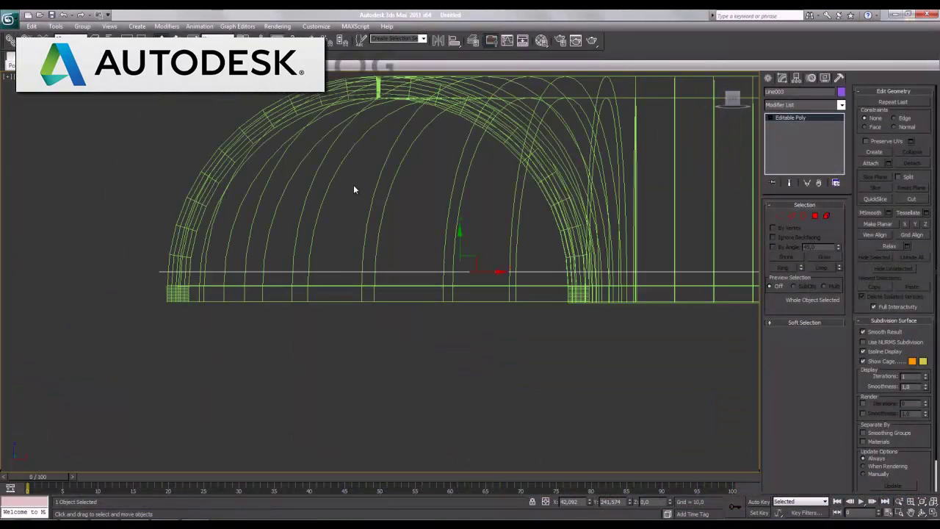
pyautogui.moveTo(468, 256); pyautogui.dragTo(453, 294, button='middle')
pyautogui.click(498, 327)
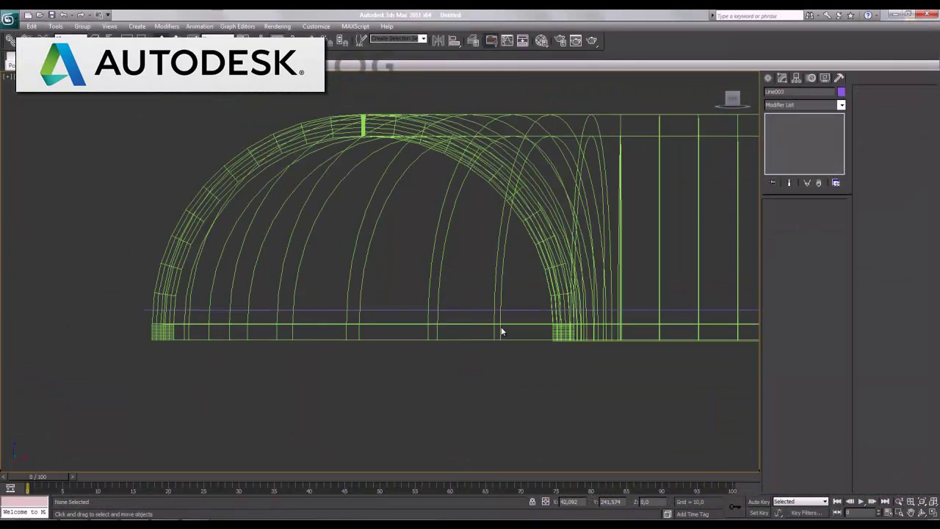
pyautogui.click(539, 248)
pyautogui.moveTo(358, 208); pyautogui.dragTo(368, 169, button='middle')
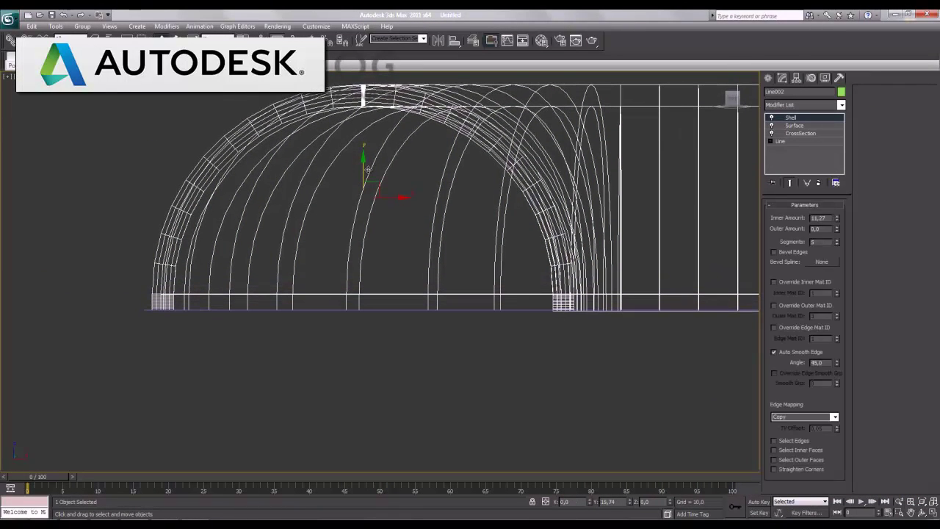
pyautogui.click(376, 368)
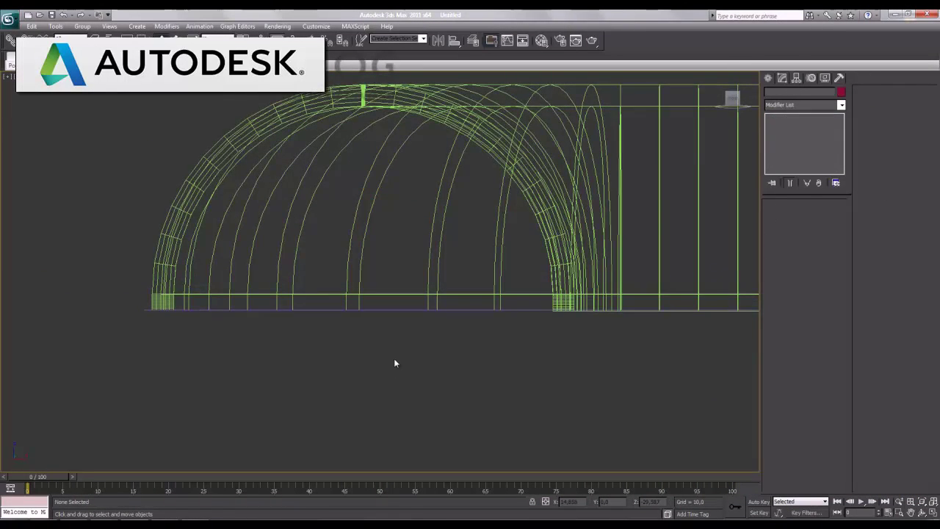
pyautogui.click(933, 512)
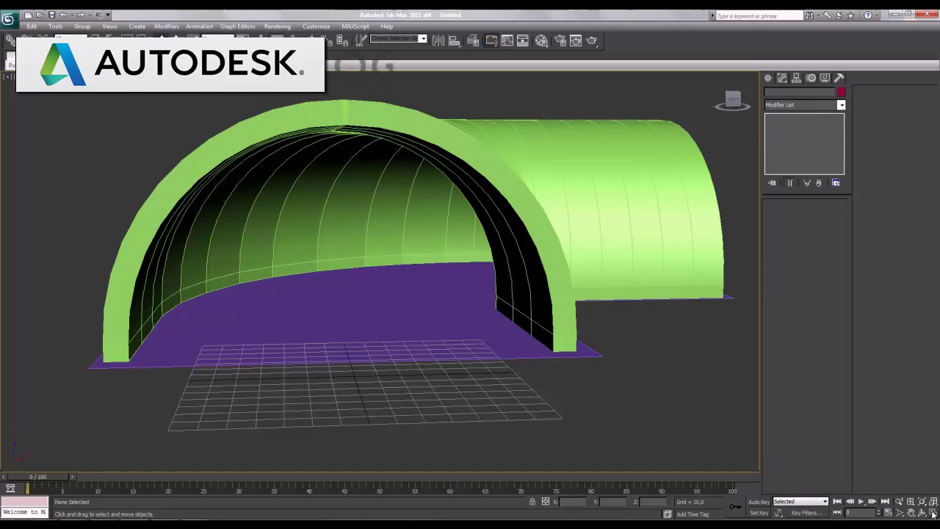
# In the maximized Perspective view with the grid hidden, select Line003's floor polygon at Polygon level
pyautogui.click(934, 512)
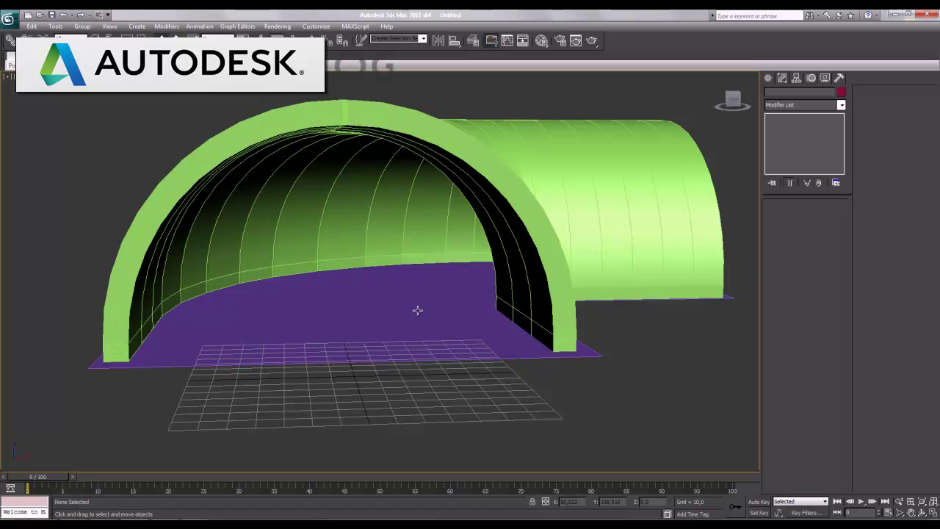
pyautogui.keyDown('alt'); pyautogui.moveTo(418, 310); pyautogui.dragTo(428, 330, button='middle'); pyautogui.keyUp('alt')
pyautogui.press('g')
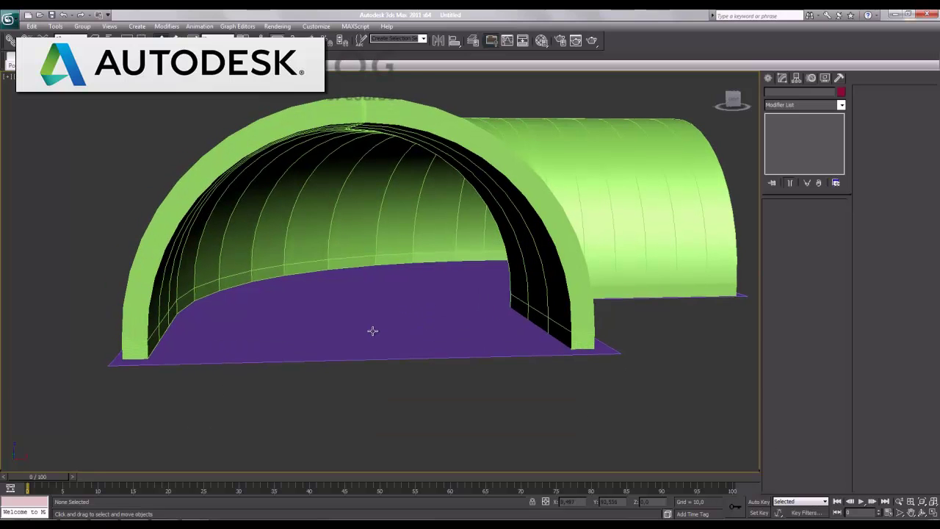
pyautogui.scroll(5, 372, 331)
pyautogui.keyDown('alt'); pyautogui.moveTo(453, 378); pyautogui.dragTo(448, 373, button='middle'); pyautogui.keyUp('alt')
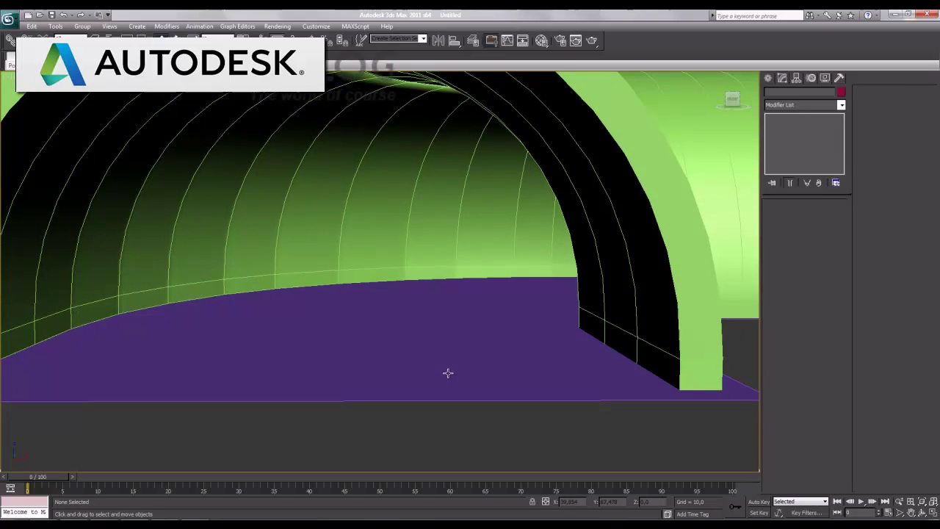
pyautogui.moveTo(360, 348); pyautogui.dragTo(408, 348, button='middle')
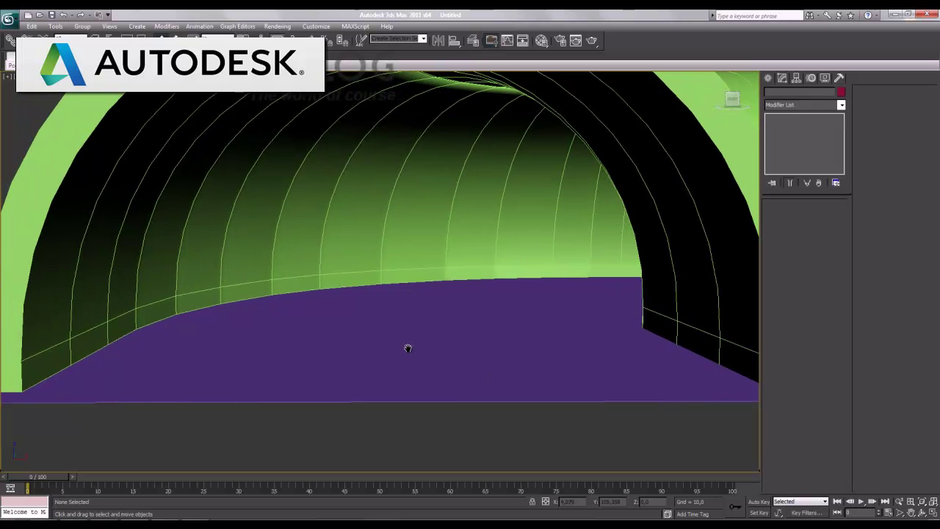
pyautogui.click(361, 377)
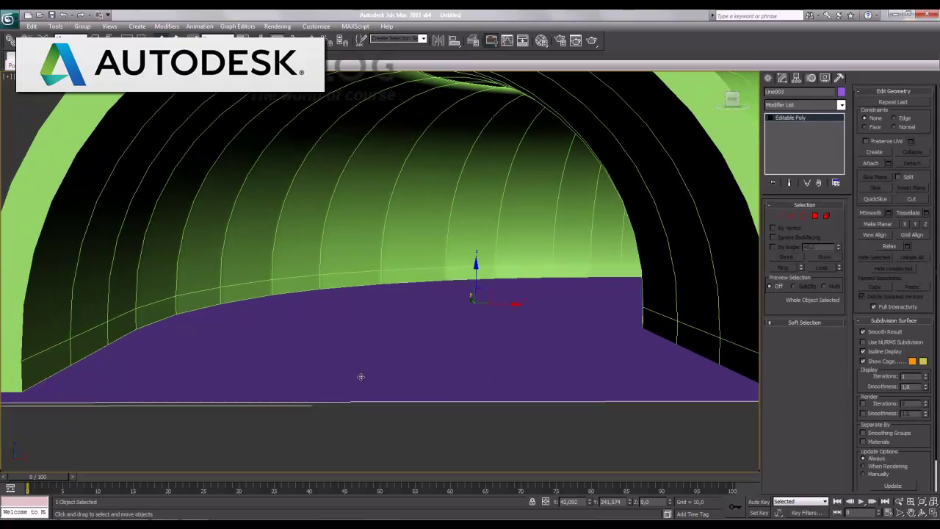
pyautogui.click(788, 214)
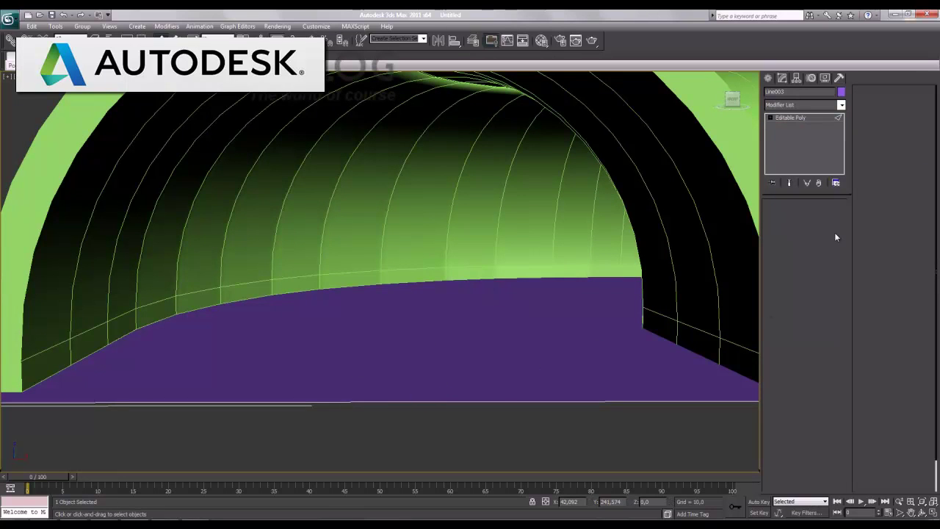
pyautogui.click(807, 119)
pyautogui.click(814, 216)
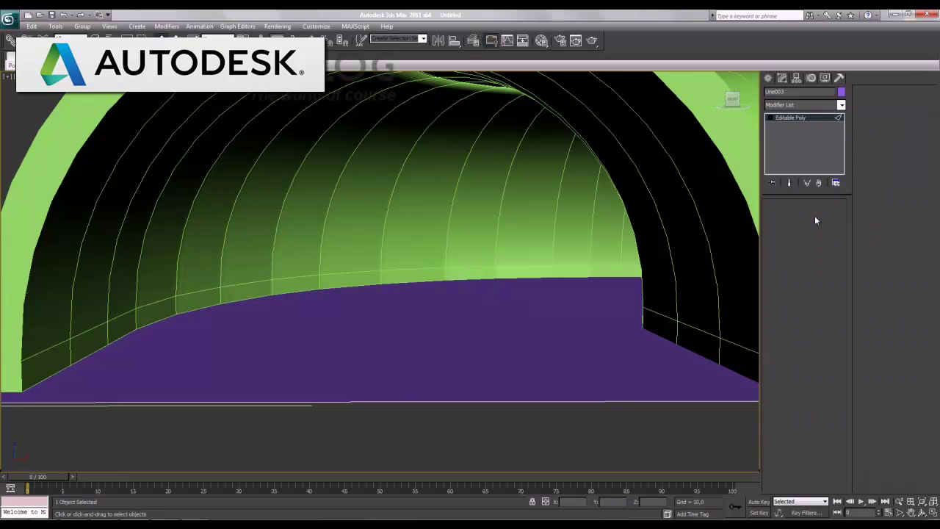
pyautogui.click(484, 360)
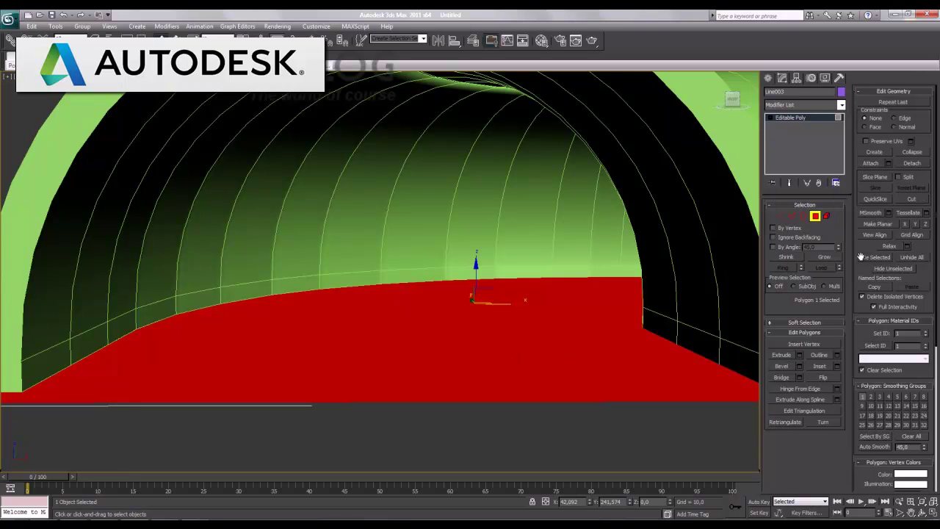
# Inset the floor polygon by about 28.6 using the Inset caddy
pyautogui.click(836, 366)
pyautogui.moveTo(494, 324); pyautogui.dragTo(649, 346)
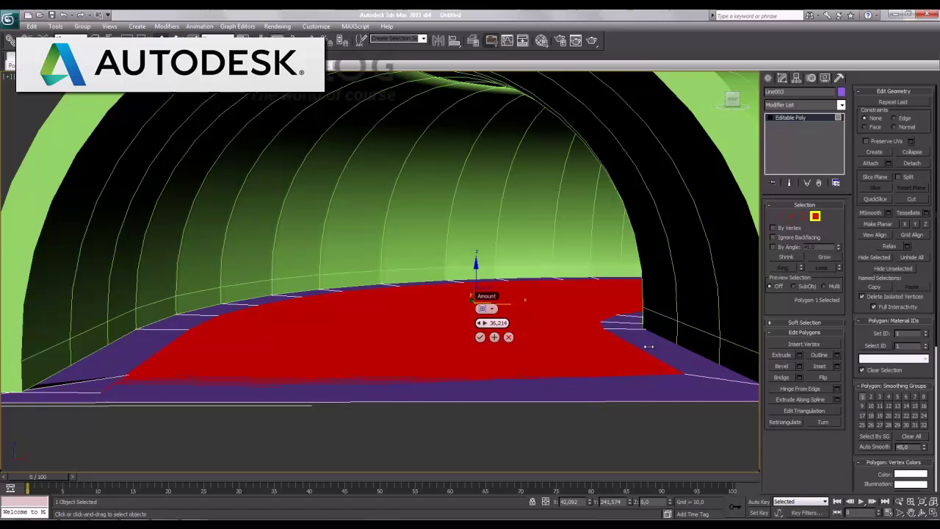
pyautogui.moveTo(648, 346); pyautogui.dragTo(522, 335)
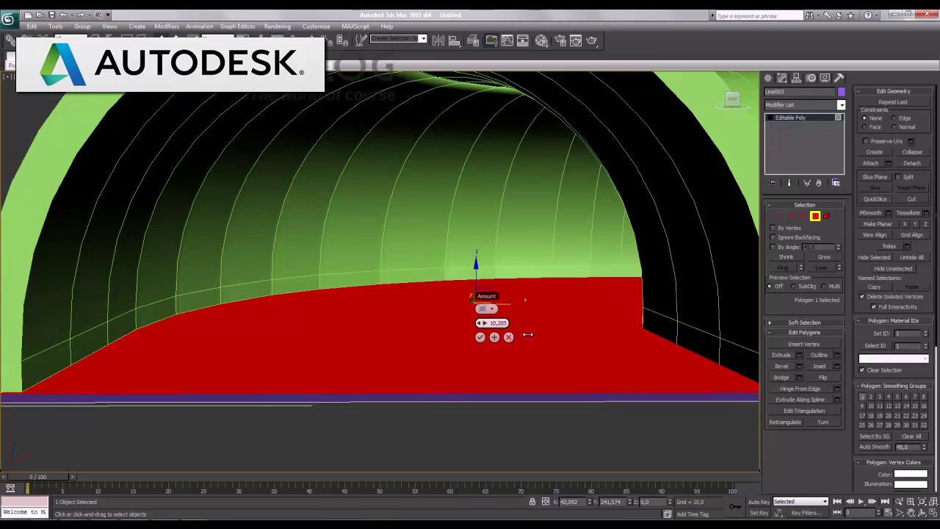
pyautogui.moveTo(579, 342)
pyautogui.mouseDown()
pyautogui.moveTo(656, 355)
pyautogui.moveTo(610, 355)
pyautogui.mouseUp()
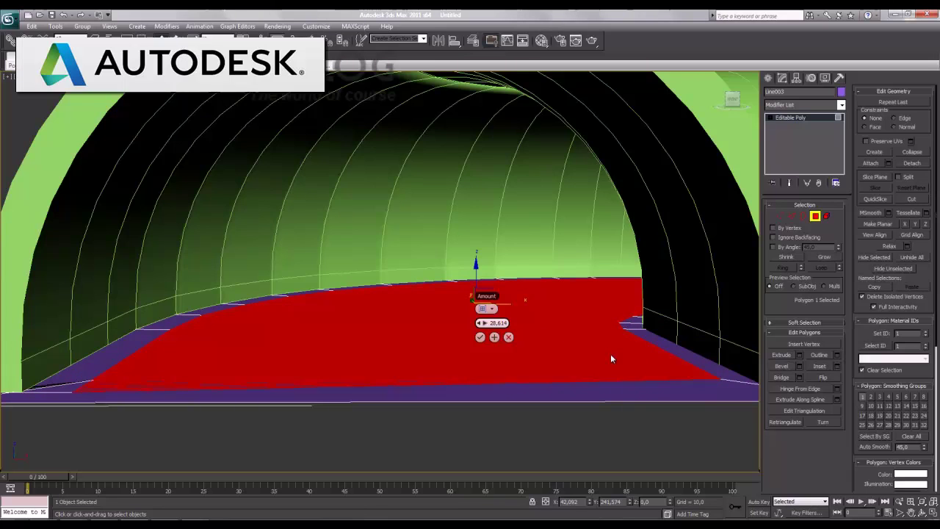
pyautogui.click(480, 337)
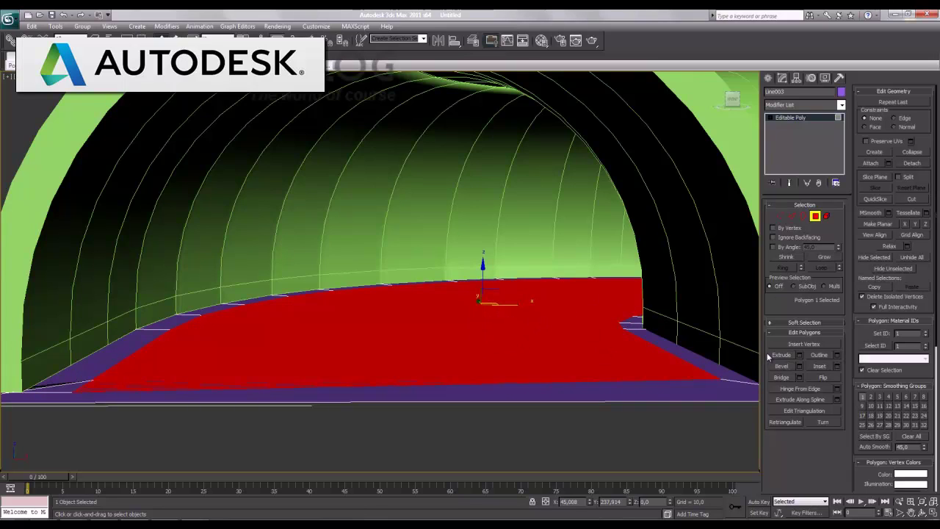
# Extrude the inset floor face by -13.975 and leave Polygon sub-object level
pyautogui.click(799, 356)
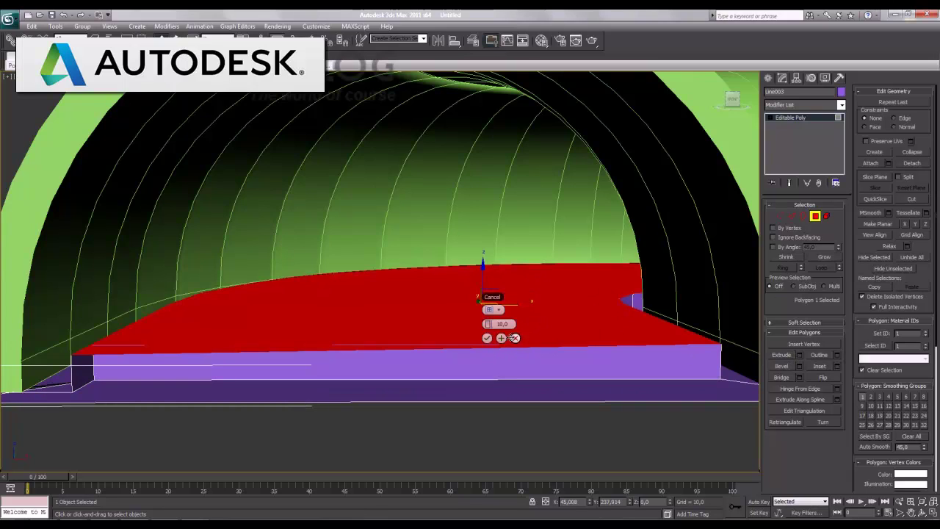
pyautogui.moveTo(489, 324); pyautogui.dragTo(375, 326)
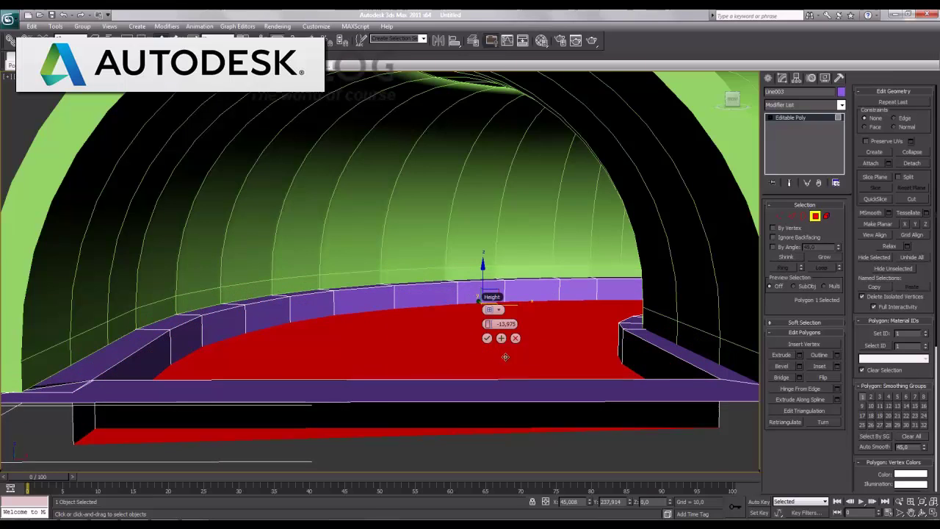
pyautogui.click(486, 337)
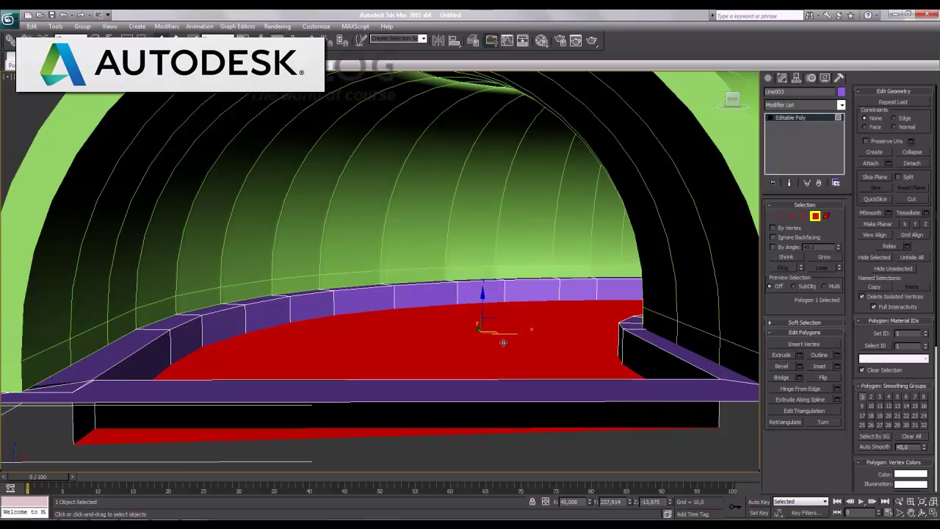
pyautogui.keyDown('alt'); pyautogui.moveTo(562, 283); pyautogui.dragTo(544, 287, button='middle'); pyautogui.keyUp('alt')
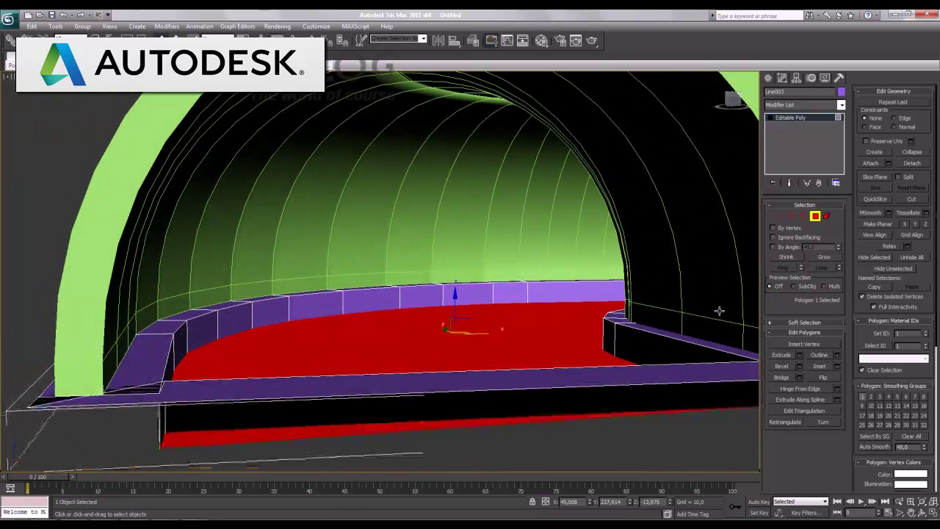
pyautogui.click(815, 215)
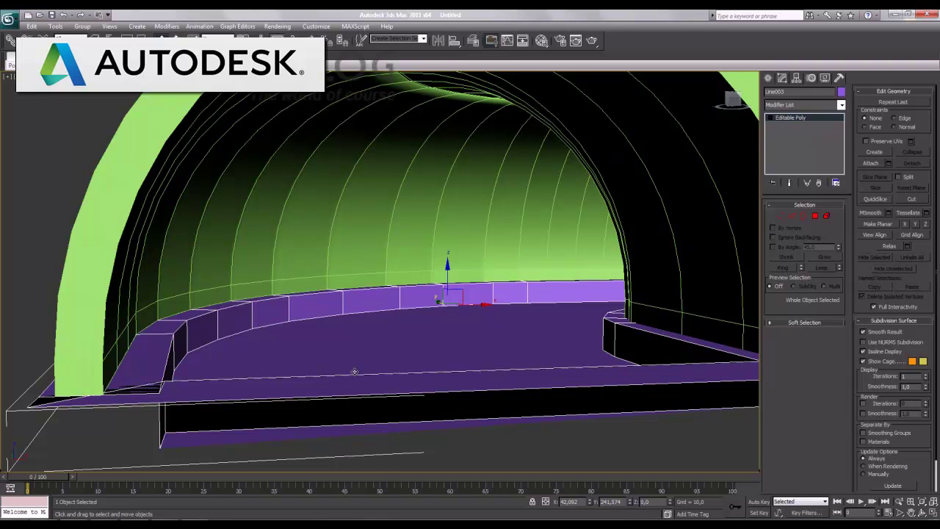
# Zoom in close on the left curb, then switch back to Select and Move at Polygon level
pyautogui.moveTo(511, 400)
pyautogui.mouseDown(button='middle')
pyautogui.moveTo(499, 395)
pyautogui.moveTo(507, 401)
pyautogui.mouseUp(button='middle')
pyautogui.click(899, 501)
pyautogui.moveTo(479, 374); pyautogui.dragTo(491, 348)
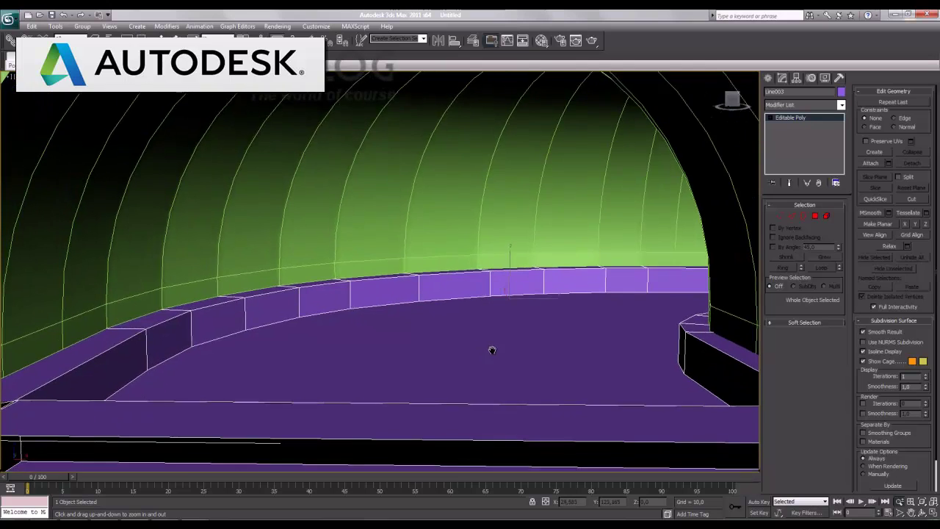
pyautogui.moveTo(489, 392); pyautogui.dragTo(491, 384)
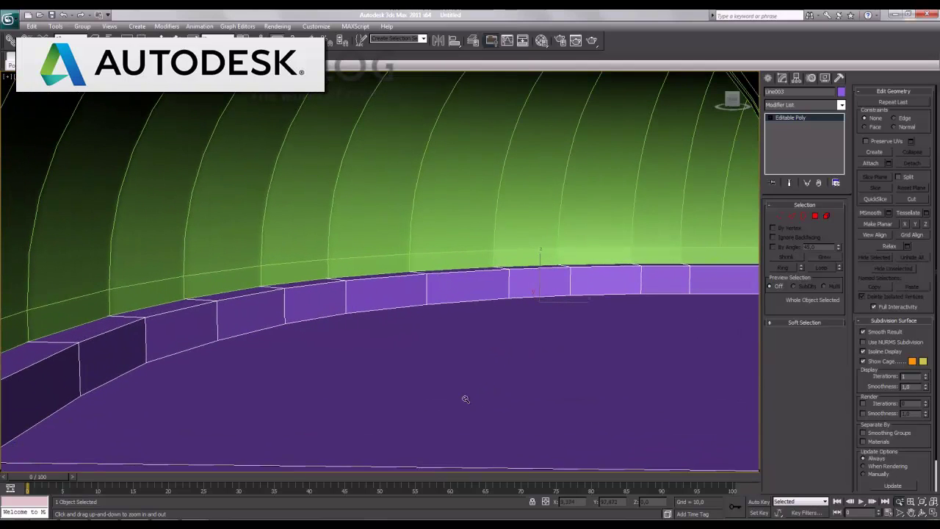
pyautogui.press('w')
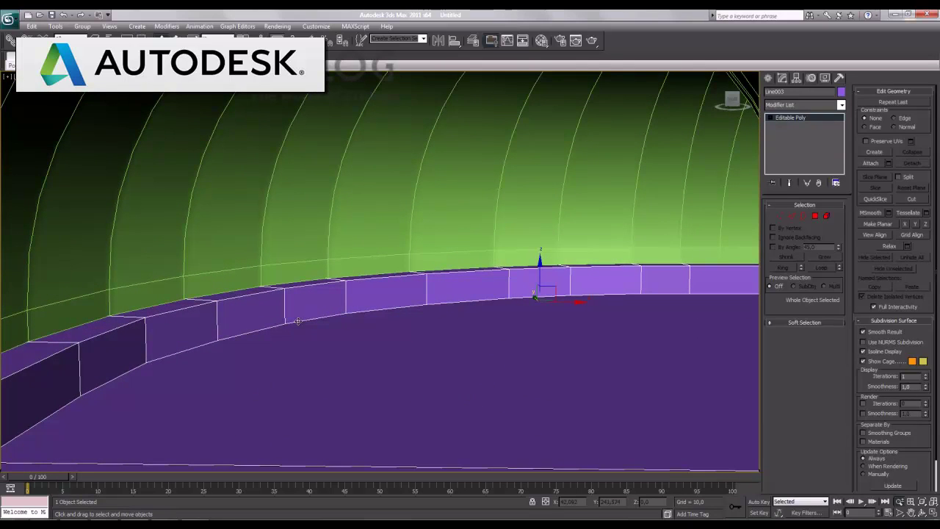
pyautogui.click(815, 216)
# Ctrl-select the 11 inner faces along the curved left curb
pyautogui.click(73, 434)
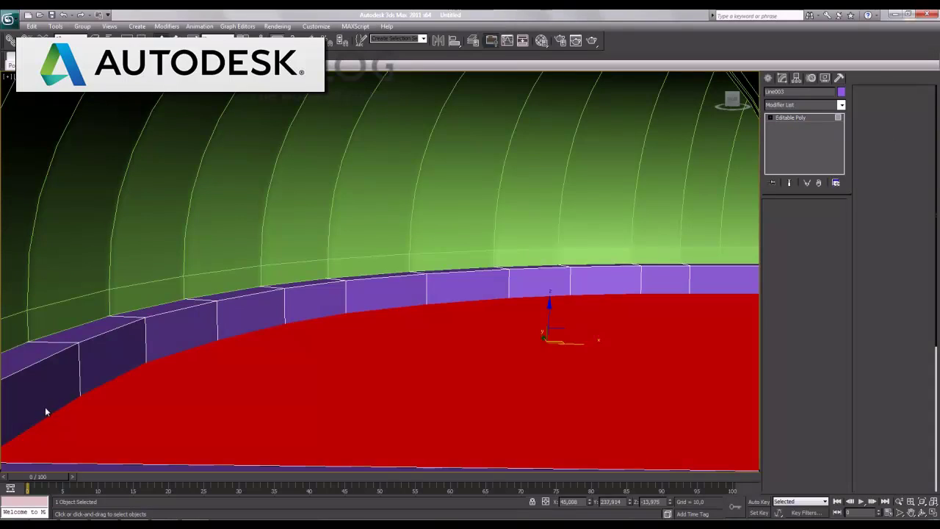
pyautogui.click(52, 392)
pyautogui.keyDown('ctrl'); pyautogui.click(105, 360); pyautogui.keyUp('ctrl')
pyautogui.keyDown('ctrl'); pyautogui.click(179, 339); pyautogui.keyUp('ctrl')
pyautogui.keyDown('ctrl'); pyautogui.click(249, 323); pyautogui.keyUp('ctrl')
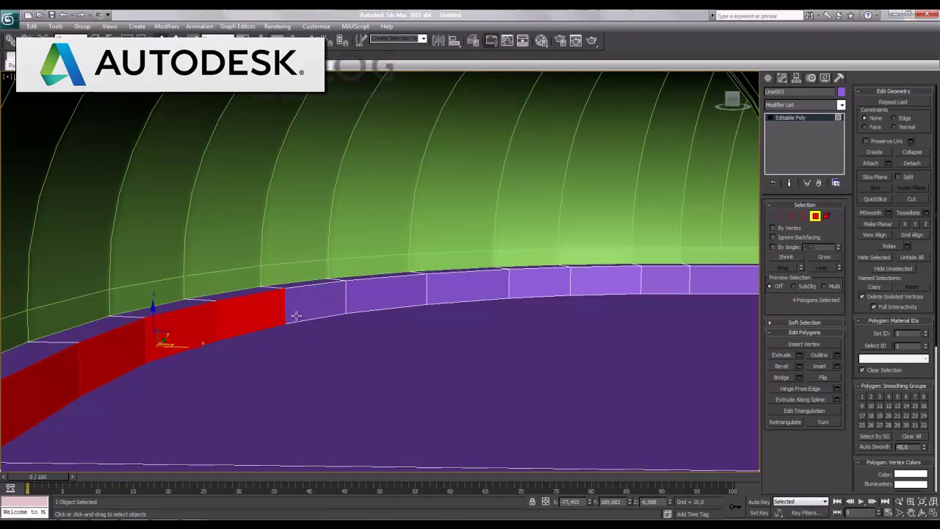
pyautogui.keyDown('ctrl'); pyautogui.click(321, 308); pyautogui.keyUp('ctrl')
pyautogui.keyDown('ctrl'); pyautogui.click(397, 300); pyautogui.keyUp('ctrl')
pyautogui.keyDown('ctrl'); pyautogui.click(478, 291); pyautogui.keyUp('ctrl')
pyautogui.keyDown('ctrl'); pyautogui.click(544, 283); pyautogui.keyUp('ctrl')
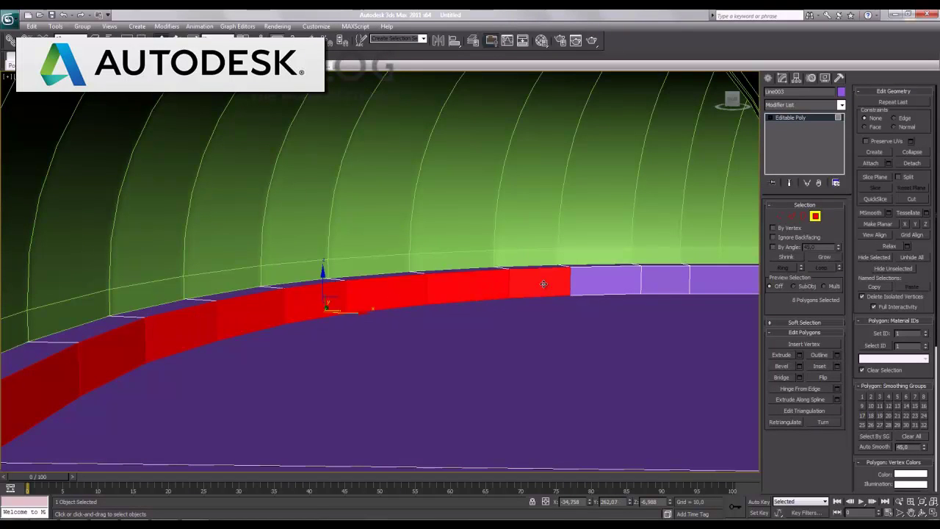
pyautogui.keyDown('ctrl'); pyautogui.click(625, 278); pyautogui.keyUp('ctrl')
pyautogui.keyDown('ctrl'); pyautogui.click(661, 282); pyautogui.keyUp('ctrl')
pyautogui.keyDown('ctrl'); pyautogui.click(706, 286); pyautogui.keyUp('ctrl')
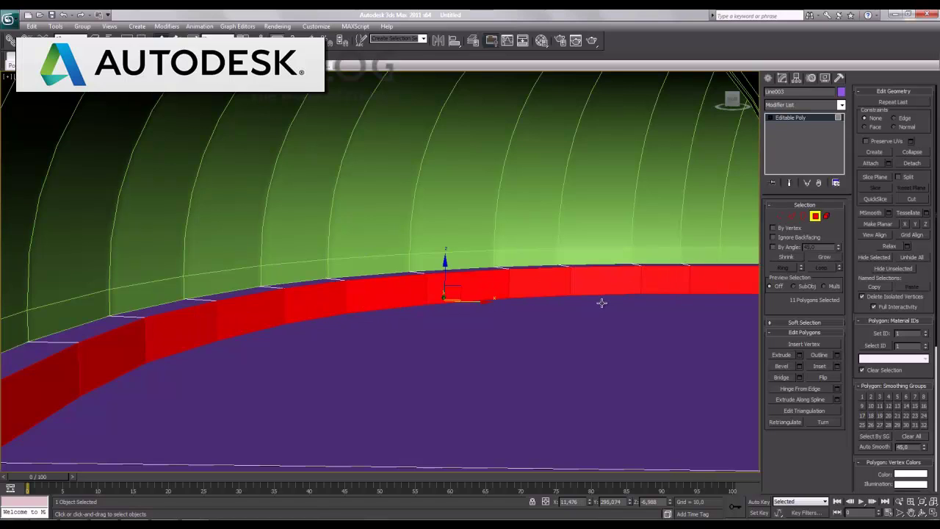
# Turn on the safe frame and adjust the zoom to review the selected curb faces
pyautogui.hotkey('shift', 'f')
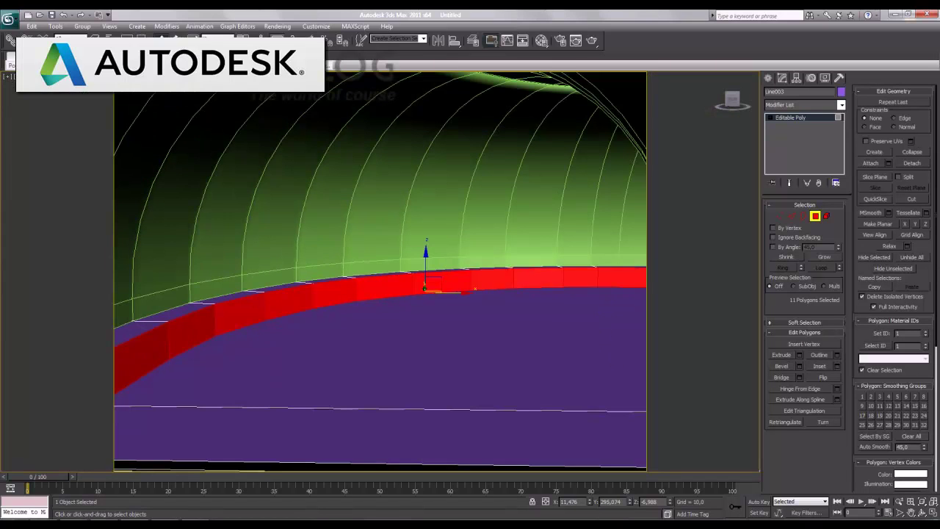
pyautogui.click(900, 502)
pyautogui.moveTo(462, 348); pyautogui.dragTo(464, 358)
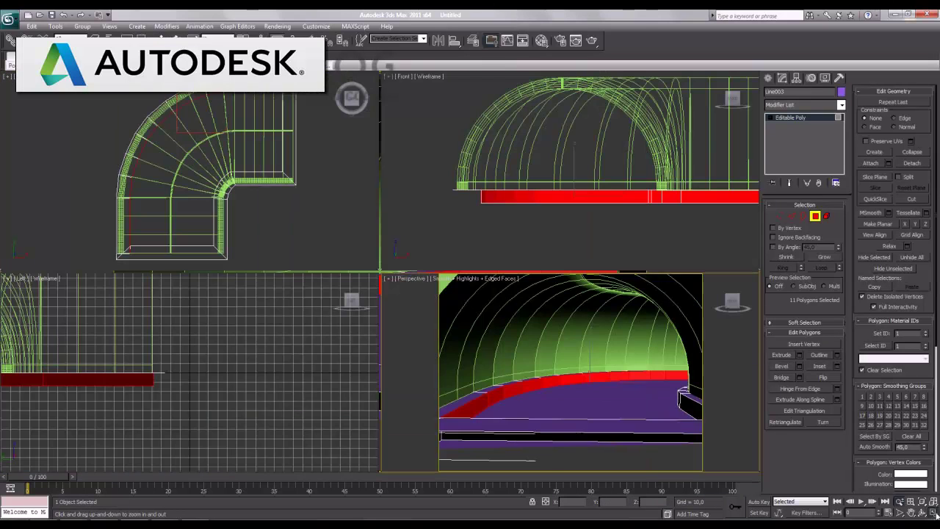
pyautogui.click(931, 513)
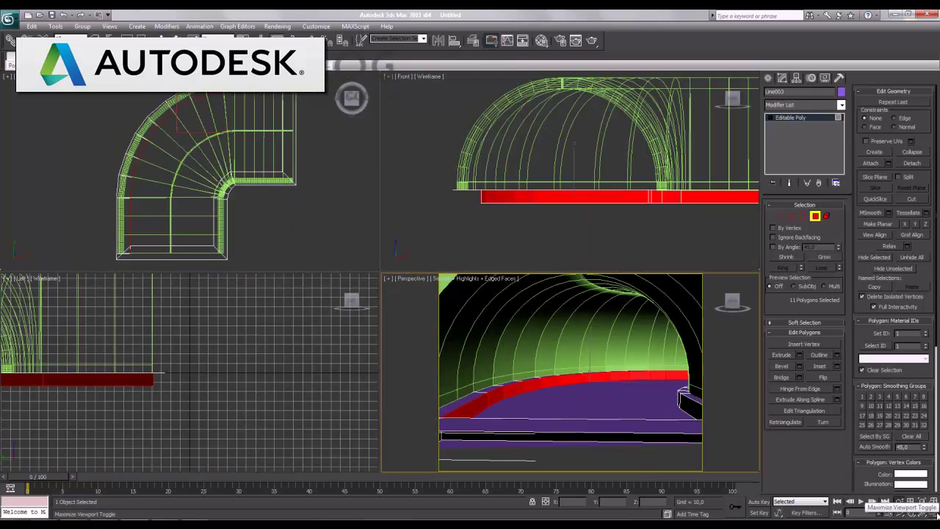
pyautogui.click(931, 512)
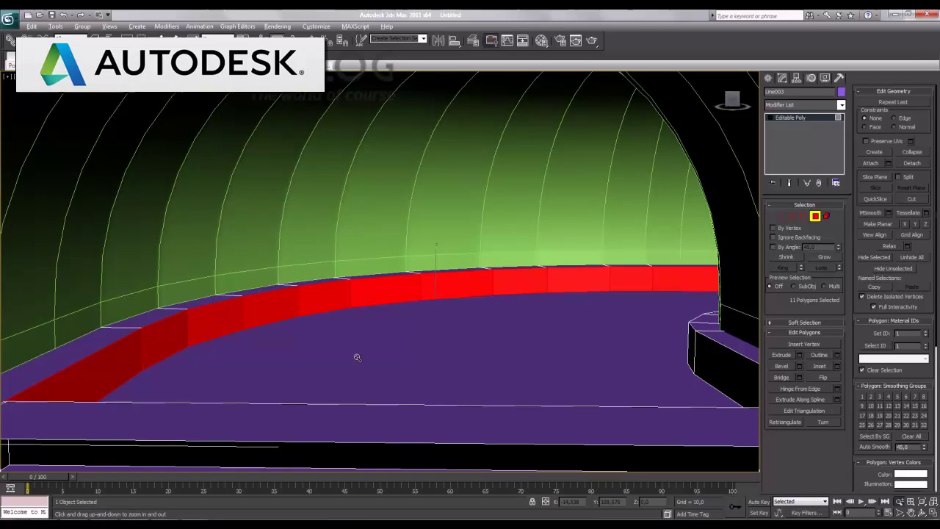
pyautogui.moveTo(371, 336)
pyautogui.mouseDown()
pyautogui.moveTo(369, 358)
pyautogui.moveTo(378, 356)
pyautogui.mouseUp()
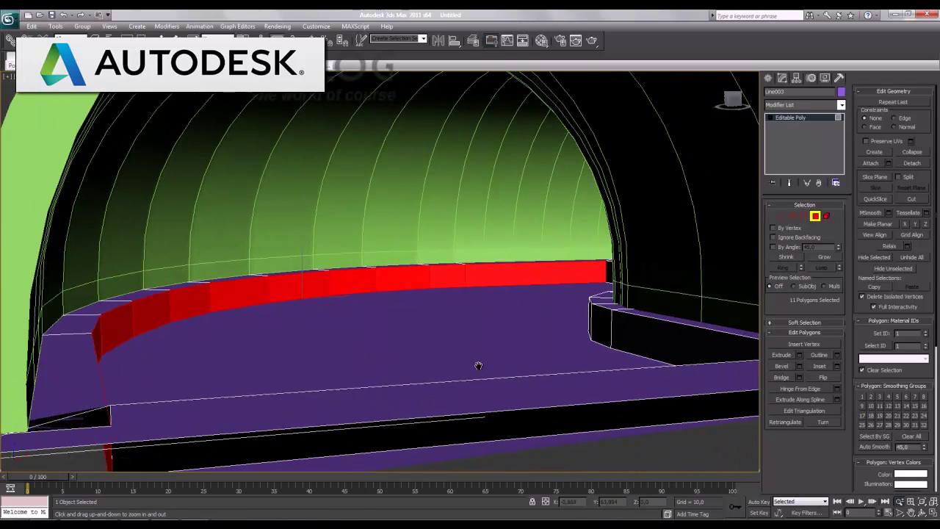
# Add the right-side curb faces and end face to reach 14 selected polygons
pyautogui.moveTo(548, 376); pyautogui.dragTo(548, 333)
pyautogui.rightClick(547, 332)
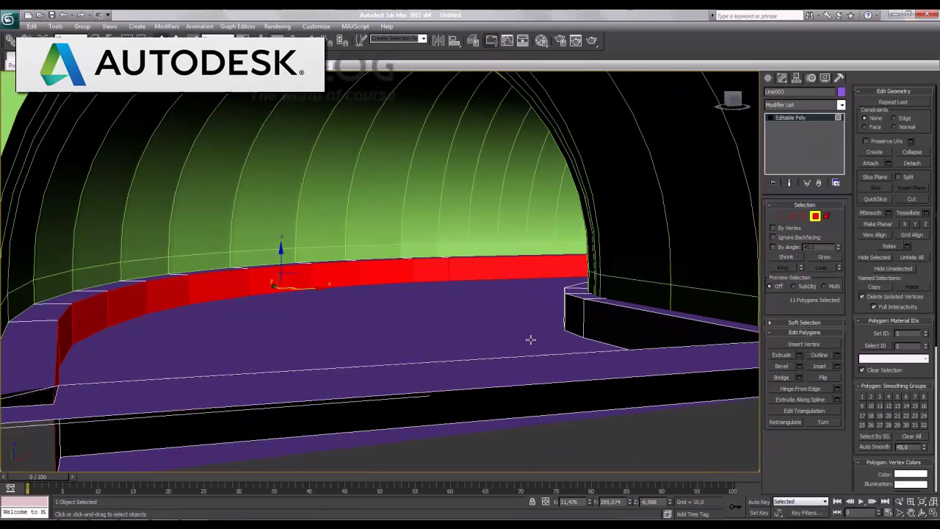
pyautogui.keyDown('ctrl'); pyautogui.click(606, 325); pyautogui.keyUp('ctrl')
pyautogui.keyDown('ctrl'); pyautogui.click(576, 315); pyautogui.keyUp('ctrl')
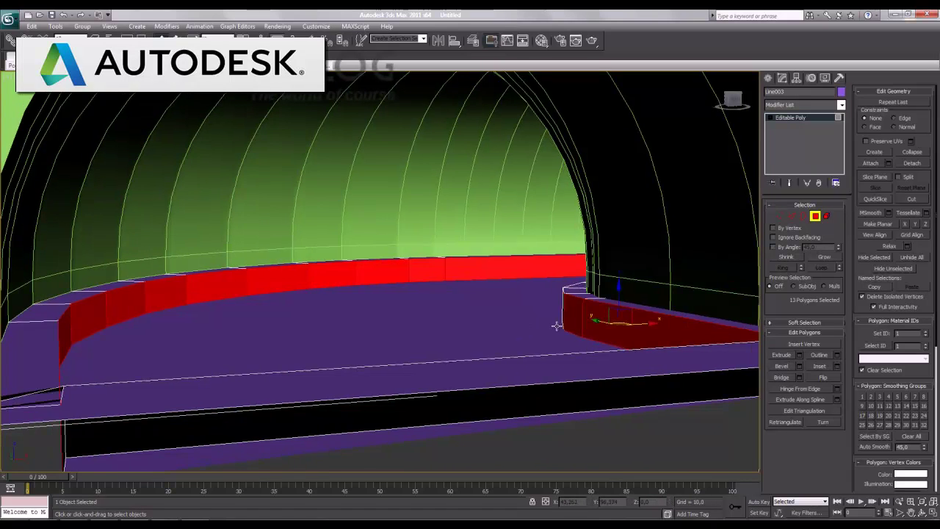
pyautogui.keyDown('alt'); pyautogui.moveTo(556, 325); pyautogui.dragTo(556, 327, button='middle'); pyautogui.keyUp('alt')
pyautogui.keyDown('ctrl'); pyautogui.click(507, 307); pyautogui.keyUp('ctrl')
pyautogui.moveTo(502, 316)
pyautogui.keyDown('alt'); pyautogui.mouseDown(button='middle')
pyautogui.moveTo(514, 325)
pyautogui.moveTo(488, 325)
pyautogui.mouseUp(button='middle'); pyautogui.keyUp('alt')
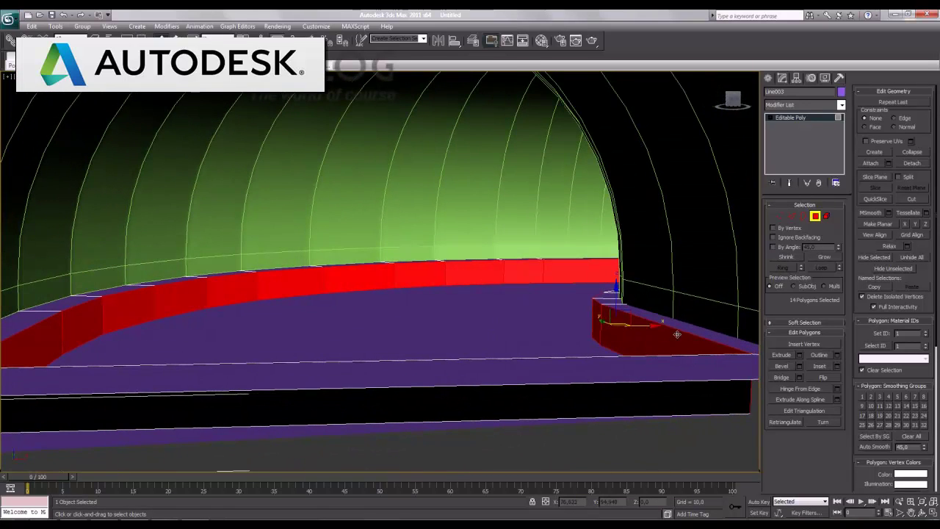
# Extrude the 14 curb faces about 37.186 high, then exit Polygon mode
pyautogui.click(799, 355)
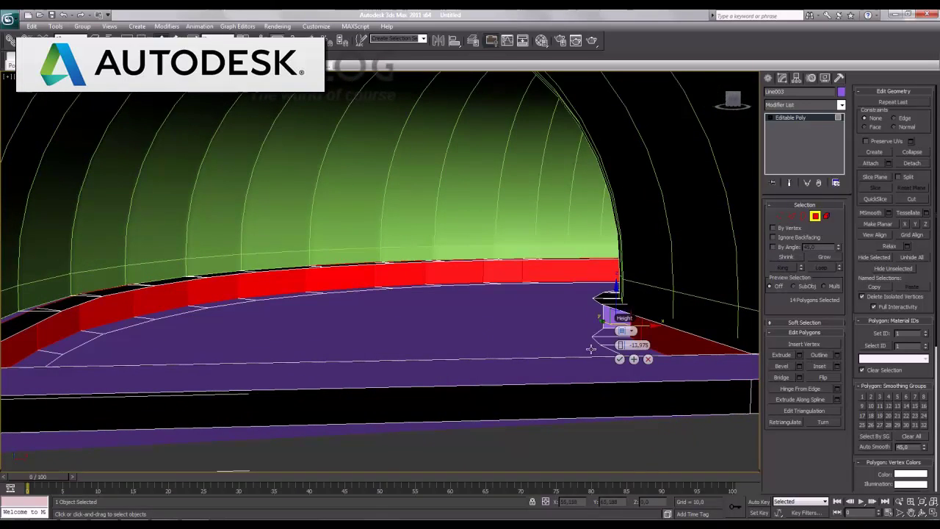
pyautogui.moveTo(626, 353); pyautogui.dragTo(854, 343)
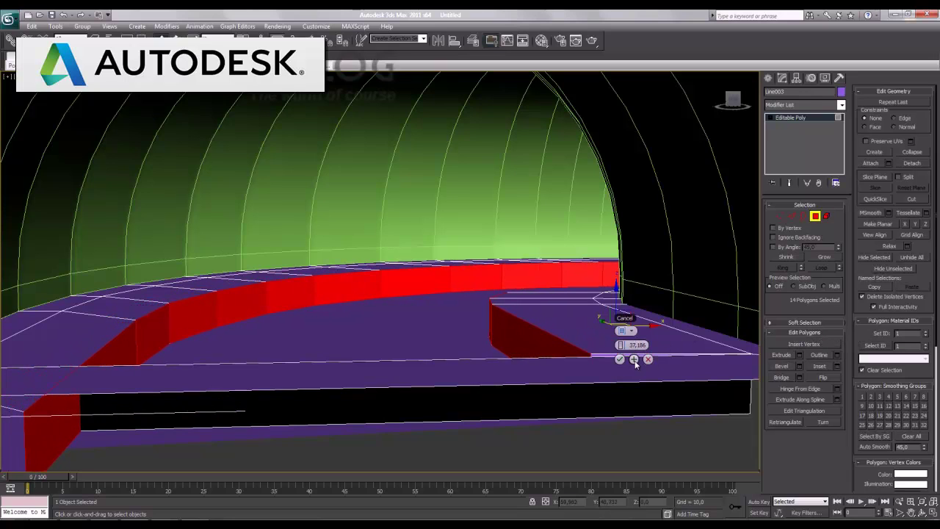
pyautogui.click(619, 359)
pyautogui.keyDown('alt'); pyautogui.moveTo(426, 304); pyautogui.dragTo(497, 325, button='middle'); pyautogui.keyUp('alt')
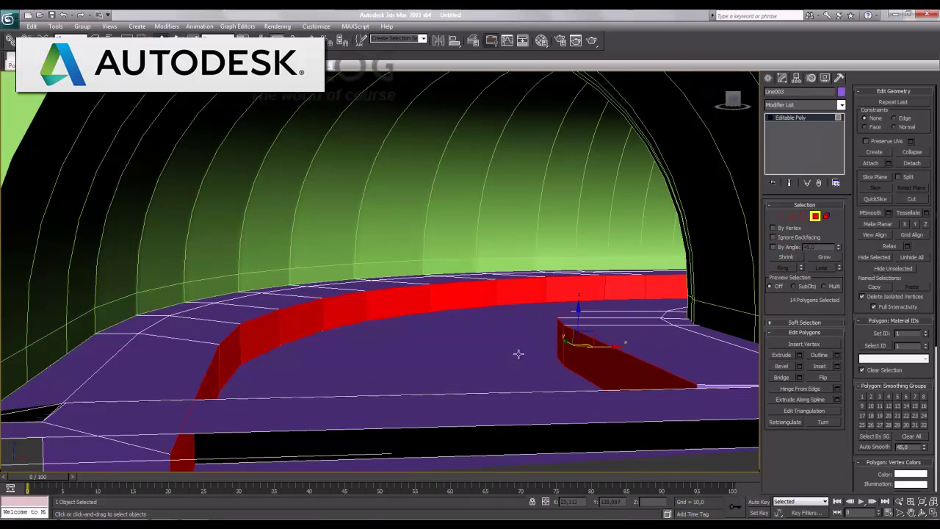
pyautogui.click(900, 502)
pyautogui.moveTo(419, 346); pyautogui.dragTo(420, 337)
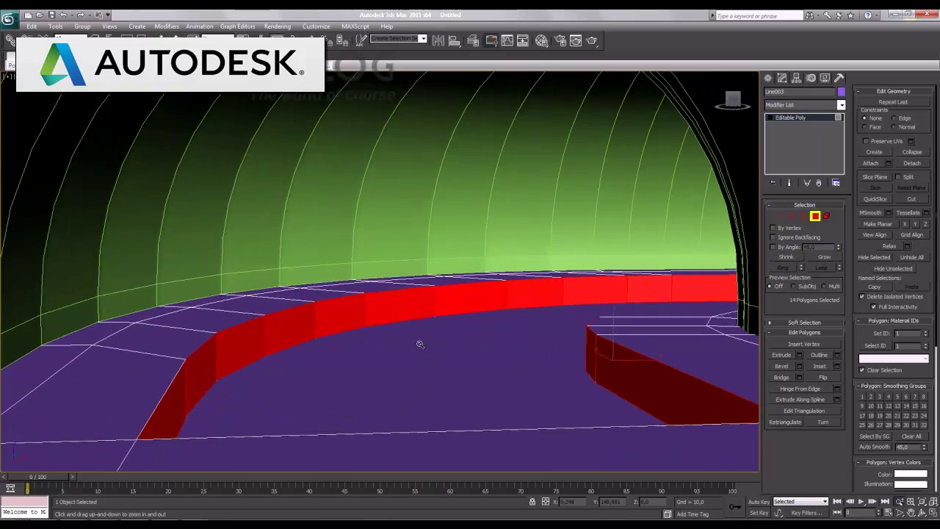
pyautogui.moveTo(492, 381); pyautogui.dragTo(485, 380)
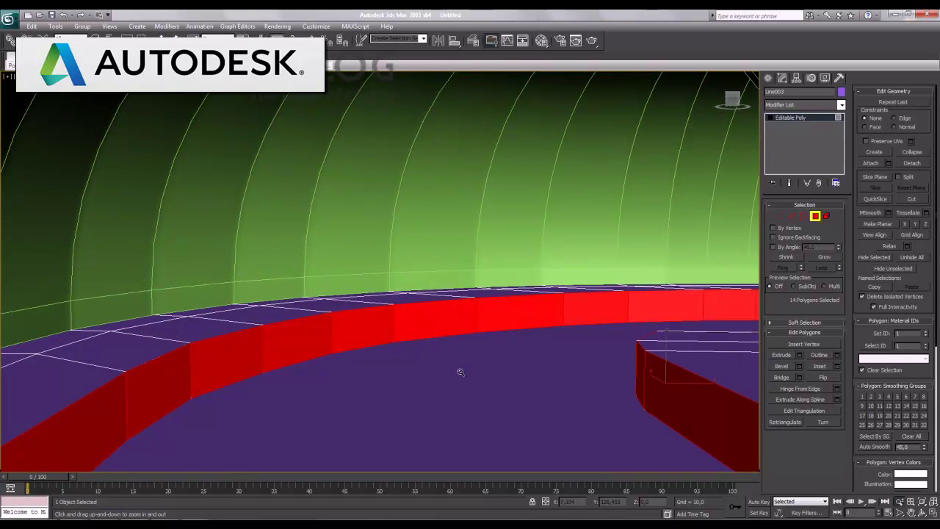
pyautogui.click(815, 217)
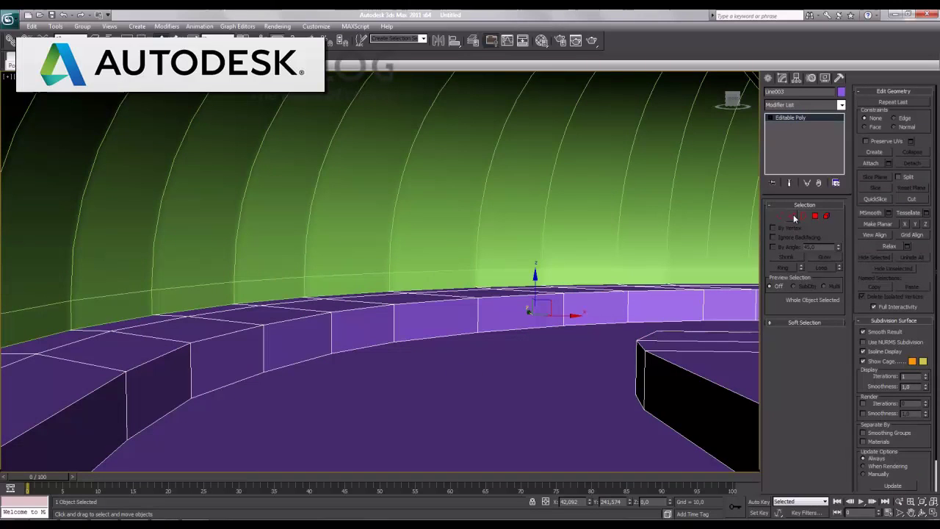
# Add two edge loops around the curb wall with Ring and Connect set to 2 segments
pyautogui.click(791, 216)
pyautogui.click(125, 416)
pyautogui.click(783, 267)
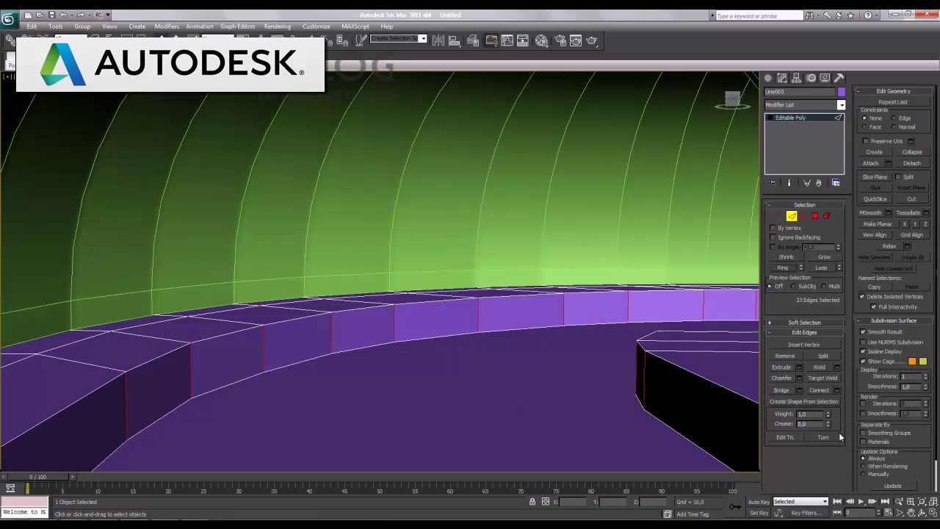
pyautogui.click(838, 390)
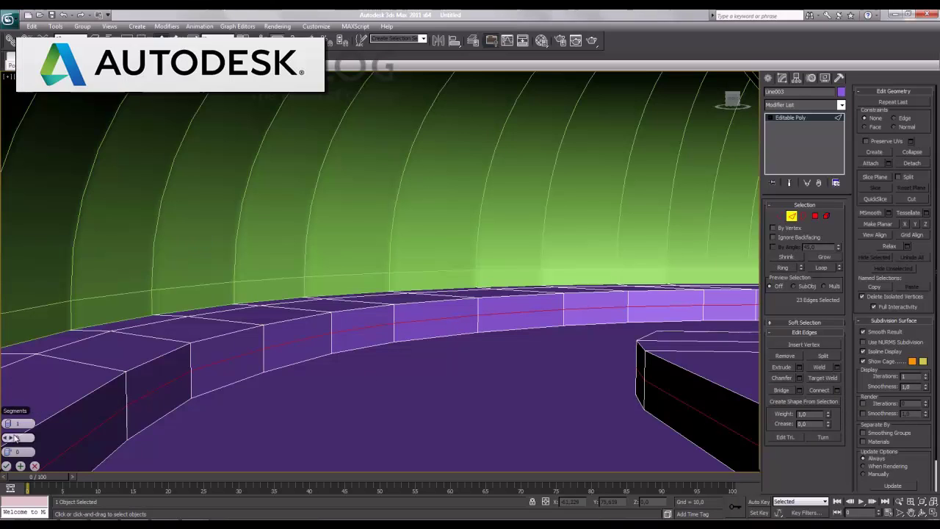
pyautogui.moveTo(9, 425); pyautogui.dragTo(10, 420)
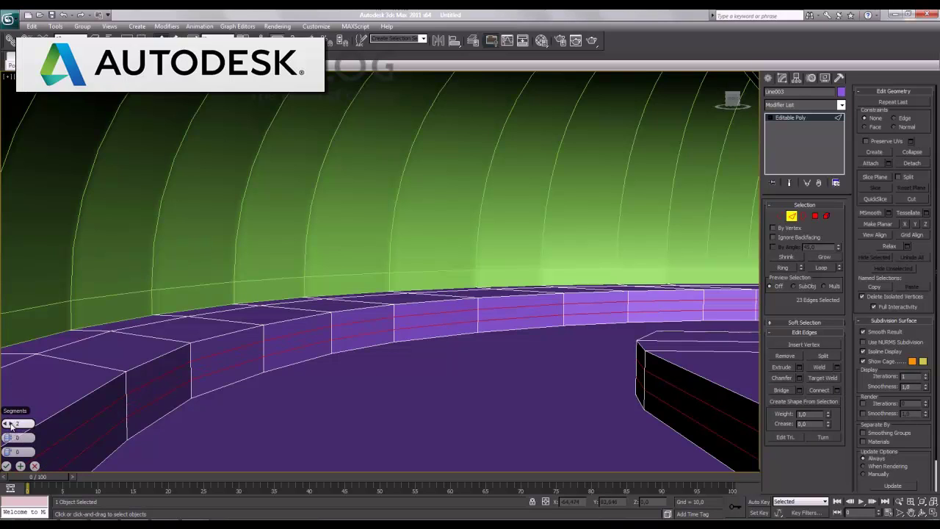
pyautogui.click(6, 466)
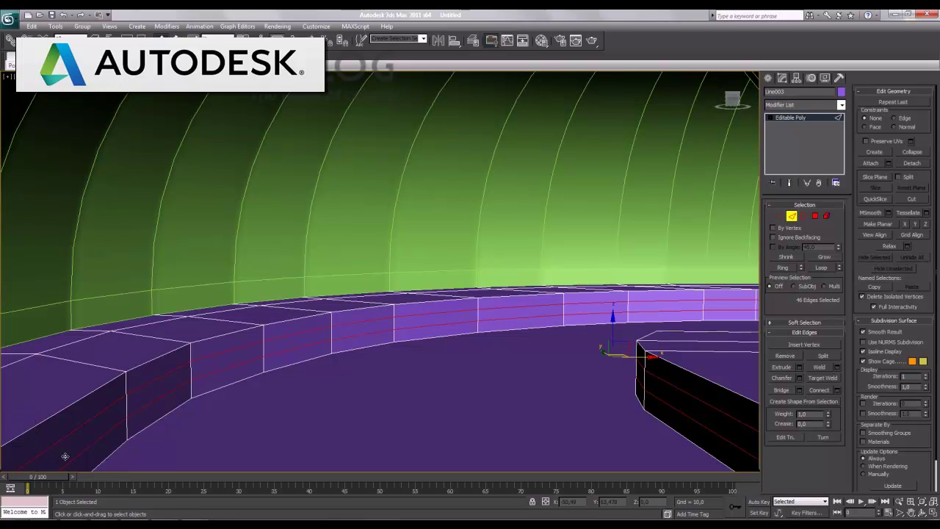
# Select the eleven polygons of the middle band along the curb wall
pyautogui.keyDown('ctrl'); pyautogui.click(815, 216); pyautogui.keyUp('ctrl')
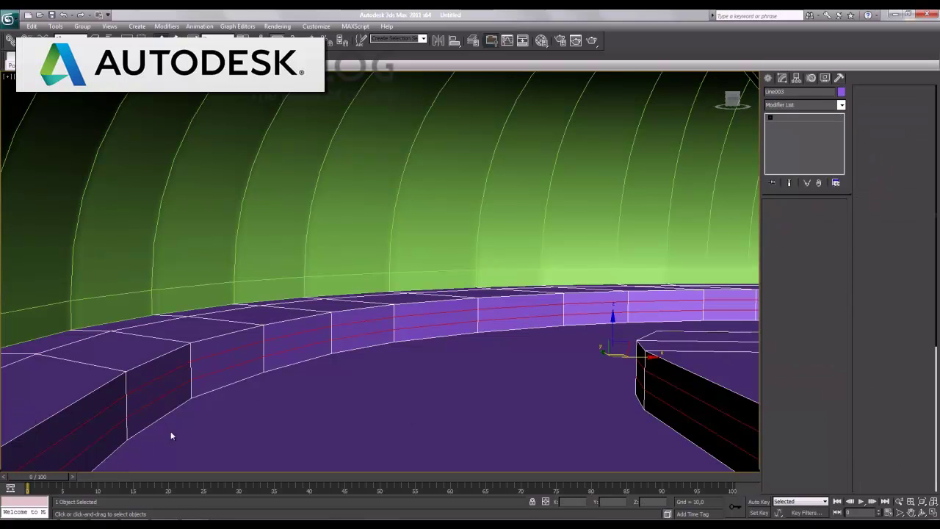
pyautogui.click(95, 433)
pyautogui.keyDown('ctrl'); pyautogui.click(141, 402); pyautogui.keyUp('ctrl')
pyautogui.keyDown('ctrl'); pyautogui.click(219, 372); pyautogui.keyUp('ctrl')
pyautogui.keyDown('ctrl'); pyautogui.click(298, 346); pyautogui.keyUp('ctrl')
pyautogui.keyDown('ctrl'); pyautogui.click(361, 331); pyautogui.keyUp('ctrl')
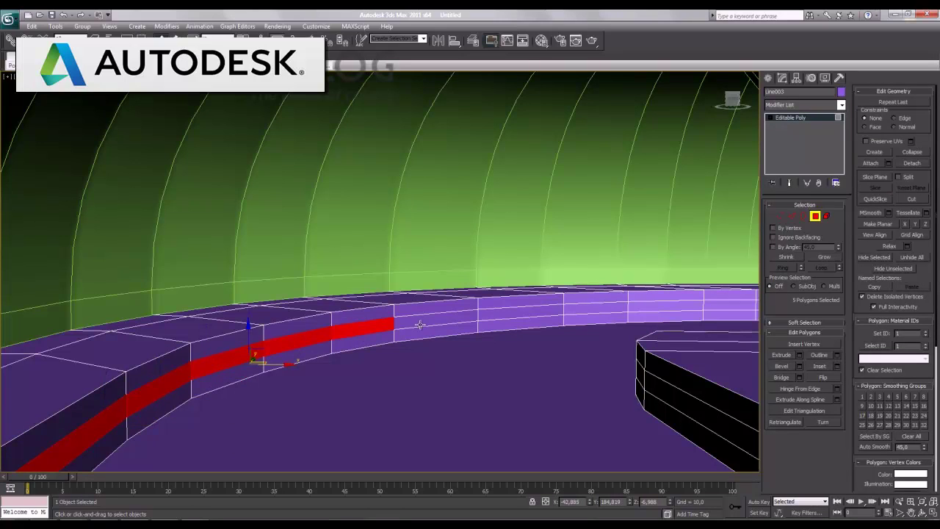
pyautogui.keyDown('ctrl'); pyautogui.click(435, 323); pyautogui.keyUp('ctrl')
pyautogui.keyDown('ctrl'); pyautogui.click(496, 317); pyautogui.keyUp('ctrl')
pyautogui.keyDown('ctrl'); pyautogui.click(593, 310); pyautogui.keyUp('ctrl')
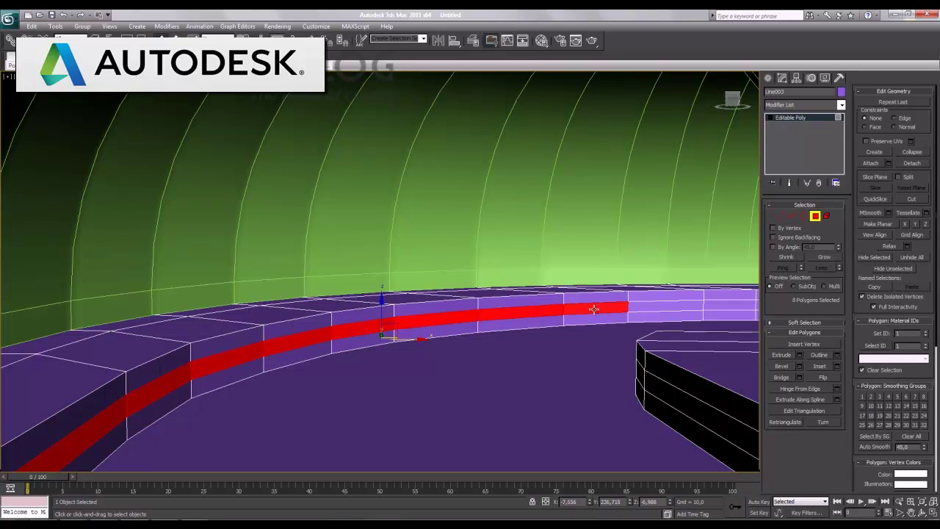
pyautogui.keyDown('ctrl'); pyautogui.click(661, 307); pyautogui.keyUp('ctrl')
pyautogui.keyDown('ctrl'); pyautogui.click(716, 304); pyautogui.keyUp('ctrl')
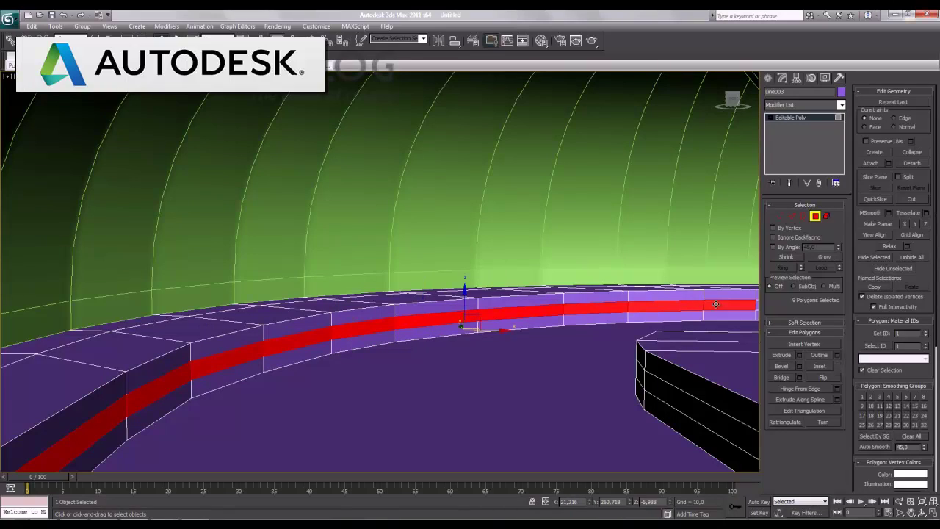
pyautogui.keyDown('ctrl'); pyautogui.click(755, 307); pyautogui.keyUp('ctrl')
# Extrude the middle band by about 114 units and leave polygon sub-object mode
pyautogui.click(799, 356)
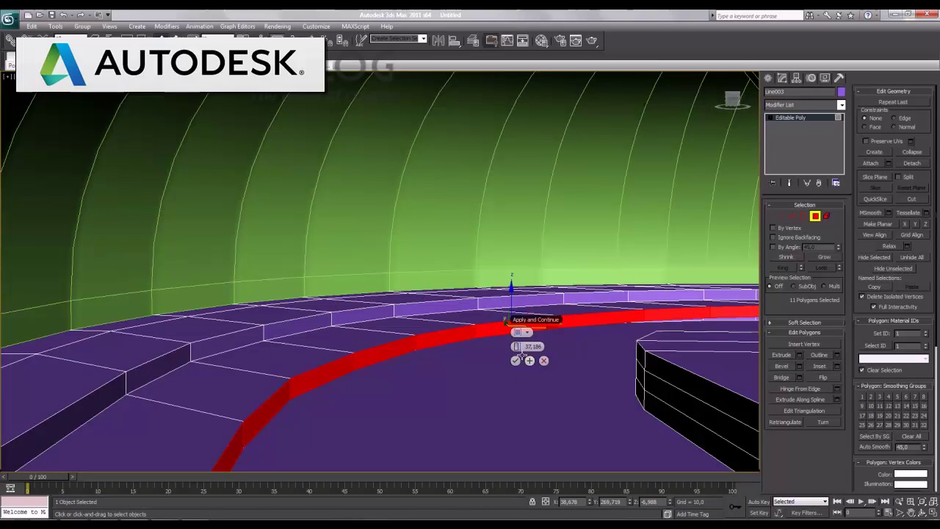
pyautogui.moveTo(528, 346); pyautogui.dragTo(680, 365)
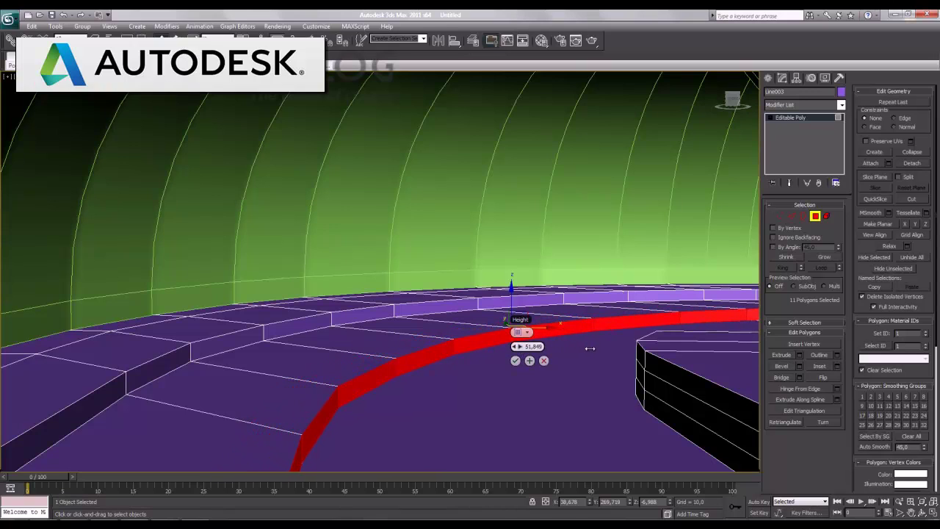
pyautogui.click(523, 332)
pyautogui.click(545, 346)
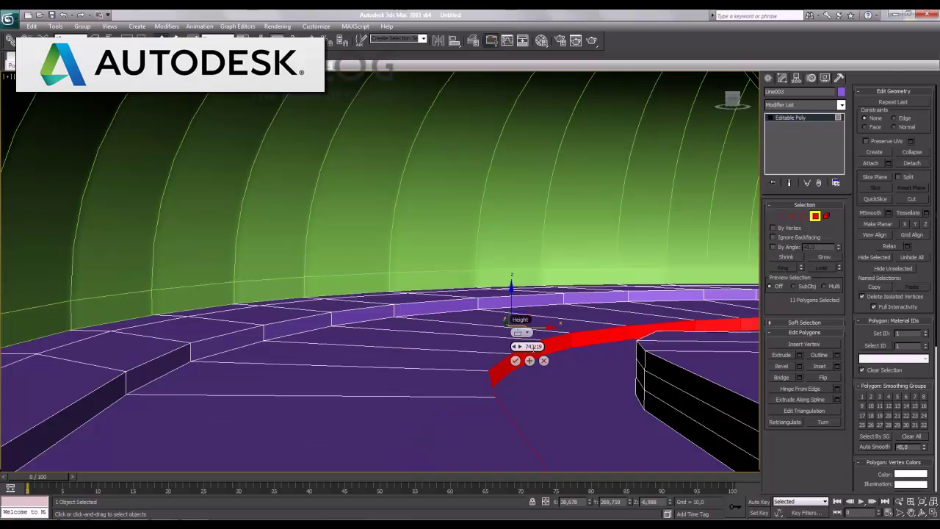
pyautogui.moveTo(517, 348)
pyautogui.mouseDown()
pyautogui.moveTo(597, 357)
pyautogui.moveTo(699, 388)
pyautogui.mouseUp()
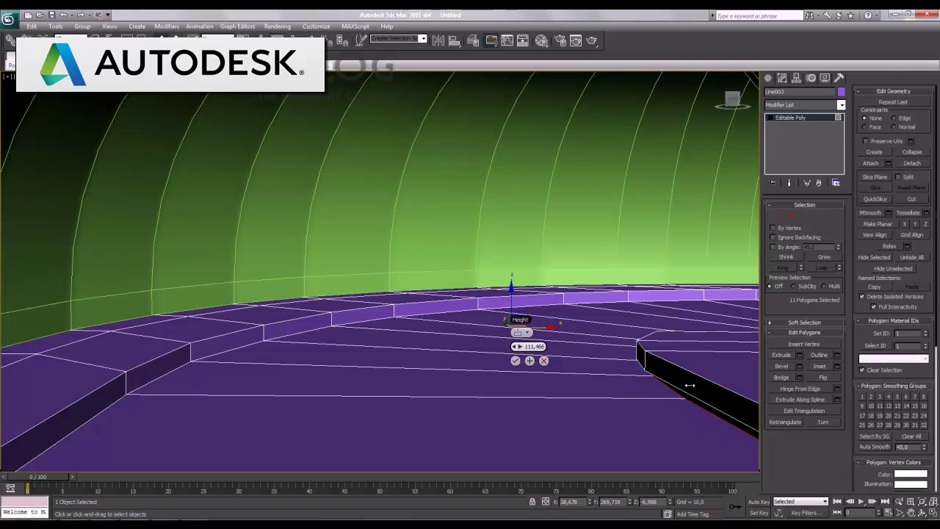
pyautogui.click(515, 360)
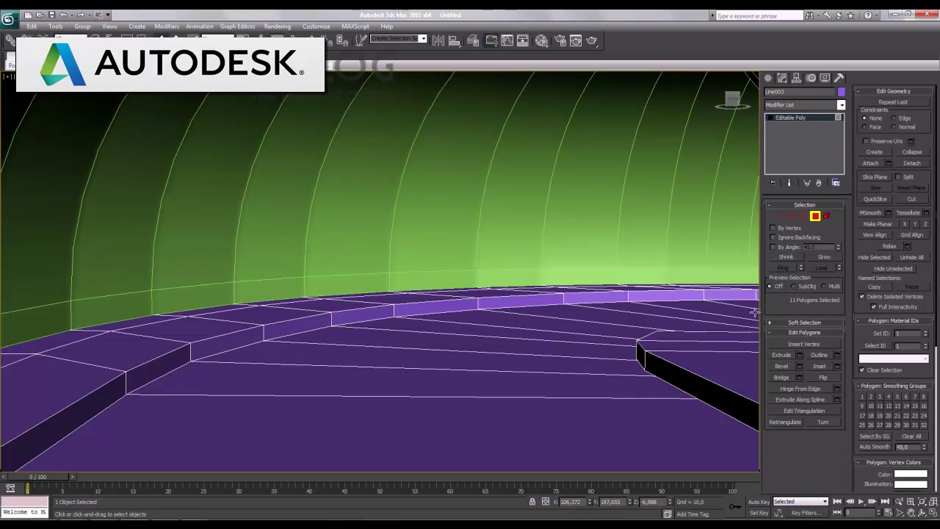
pyautogui.click(815, 216)
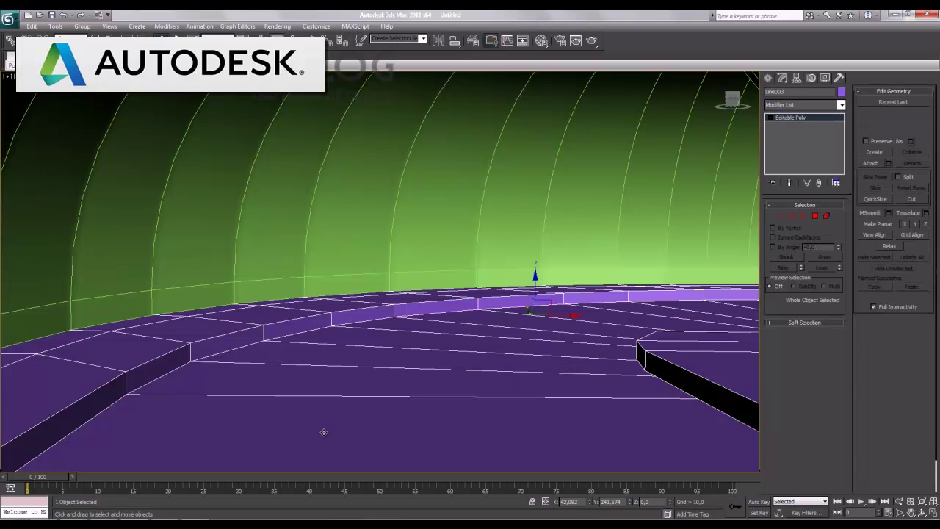
pyautogui.click(815, 216)
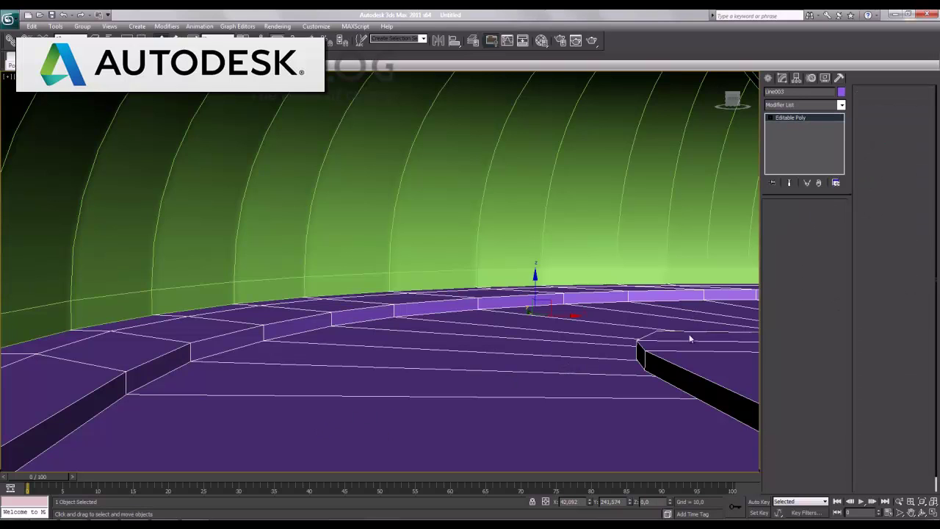
pyautogui.click(444, 433)
pyautogui.keyDown('ctrl'); pyautogui.click(445, 387); pyautogui.keyUp('ctrl')
pyautogui.keyDown('ctrl'); pyautogui.click(470, 355); pyautogui.keyUp('ctrl')
pyautogui.keyDown('ctrl'); pyautogui.click(499, 338); pyautogui.keyUp('ctrl')
pyautogui.keyDown('ctrl'); pyautogui.click(508, 333); pyautogui.keyUp('ctrl')
pyautogui.keyDown('ctrl'); pyautogui.click(543, 328); pyautogui.keyUp('ctrl')
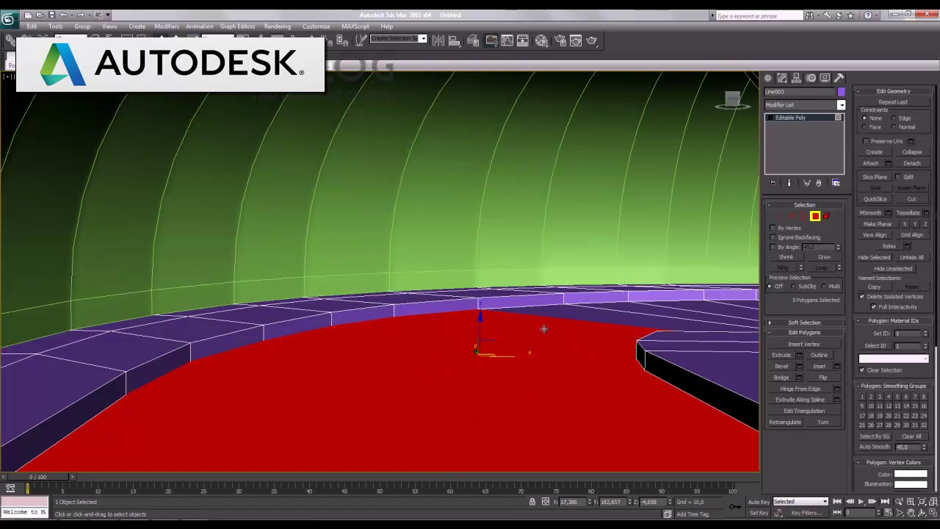
pyautogui.keyDown('ctrl'); pyautogui.click(578, 318); pyautogui.keyUp('ctrl')
pyautogui.keyDown('ctrl'); pyautogui.click(644, 305); pyautogui.keyUp('ctrl')
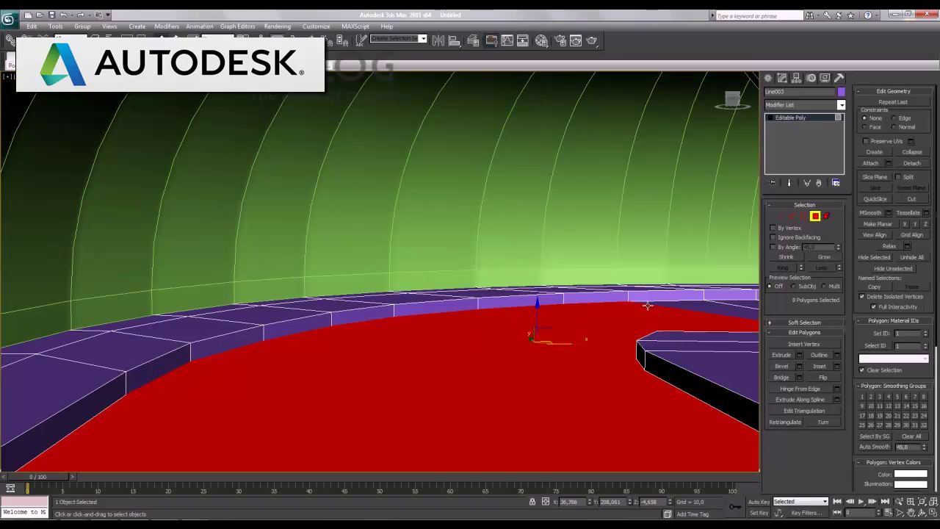
pyautogui.keyDown('ctrl'); pyautogui.click(687, 306); pyautogui.keyUp('ctrl')
pyautogui.keyDown('ctrl'); pyautogui.click(744, 304); pyautogui.keyUp('ctrl')
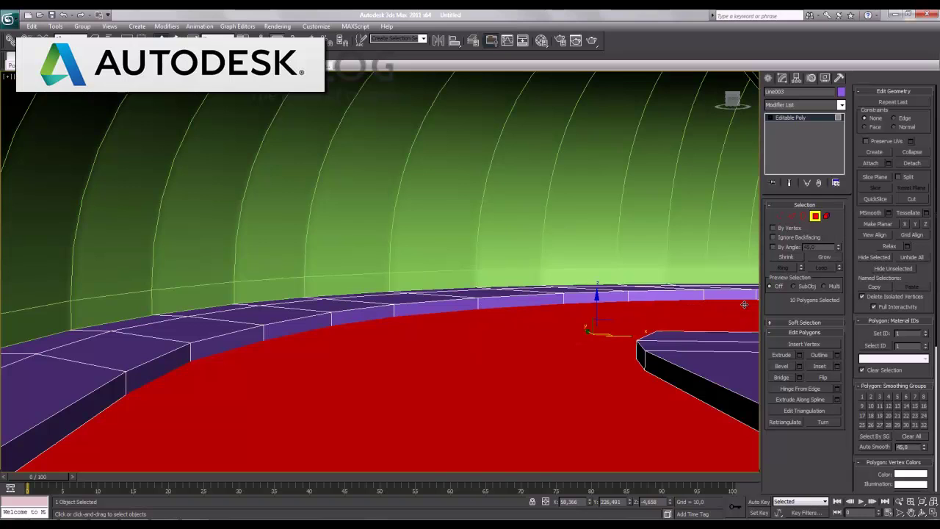
pyautogui.keyDown('alt'); pyautogui.moveTo(702, 341); pyautogui.dragTo(719, 322, button='middle'); pyautogui.keyUp('alt')
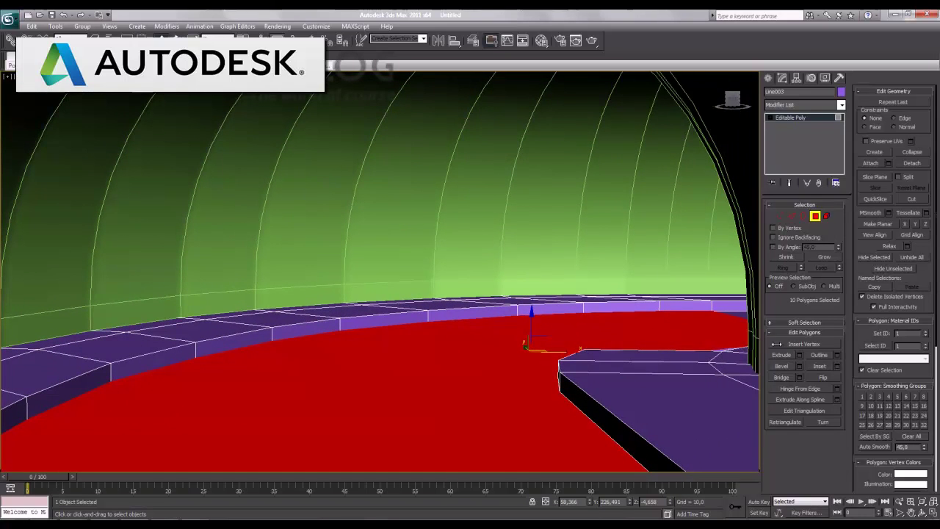
pyautogui.keyDown('alt'); pyautogui.moveTo(637, 362); pyautogui.dragTo(667, 374, button='middle'); pyautogui.keyUp('alt')
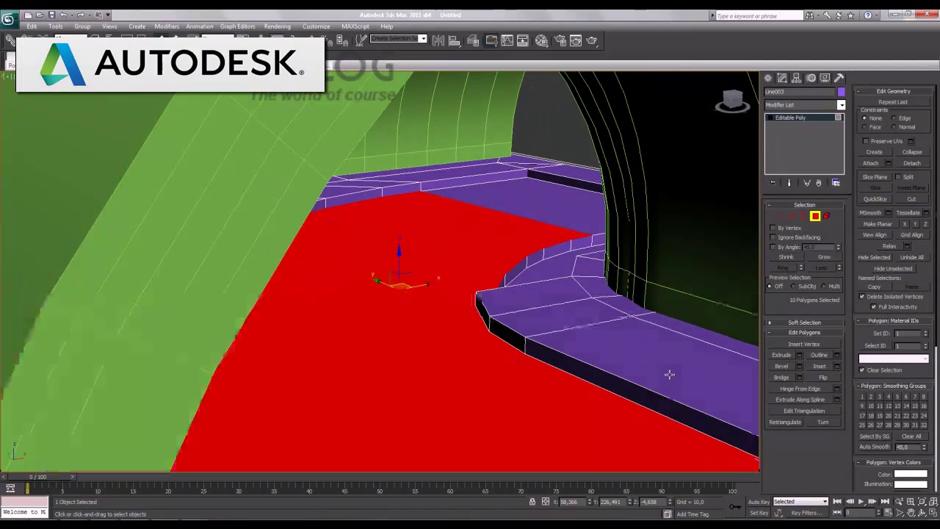
pyautogui.keyDown('ctrl'); pyautogui.click(564, 224); pyautogui.keyUp('ctrl')
pyautogui.moveTo(561, 326)
pyautogui.keyDown('alt'); pyautogui.mouseDown(button='middle')
pyautogui.moveTo(519, 301)
pyautogui.moveTo(516, 318)
pyautogui.moveTo(520, 306)
pyautogui.moveTo(546, 308)
pyautogui.mouseUp(button='middle'); pyautogui.keyUp('alt')
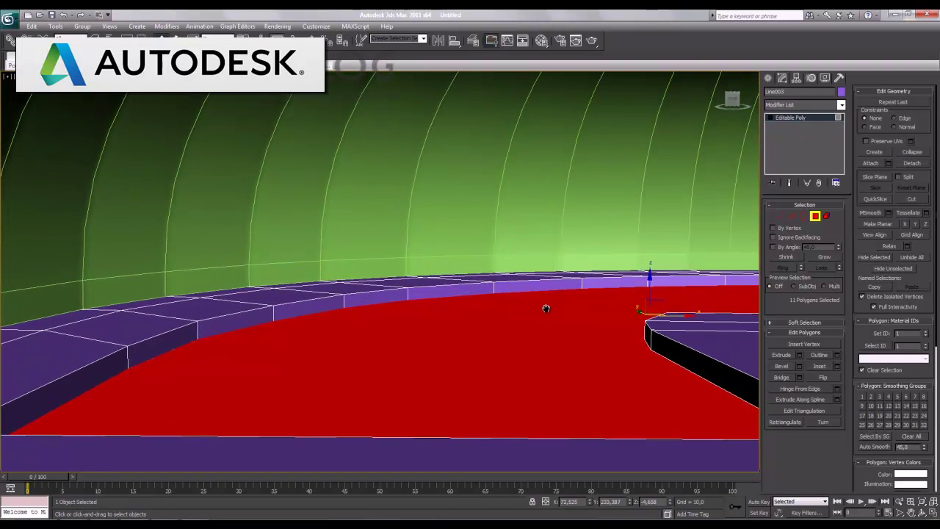
pyautogui.click(815, 216)
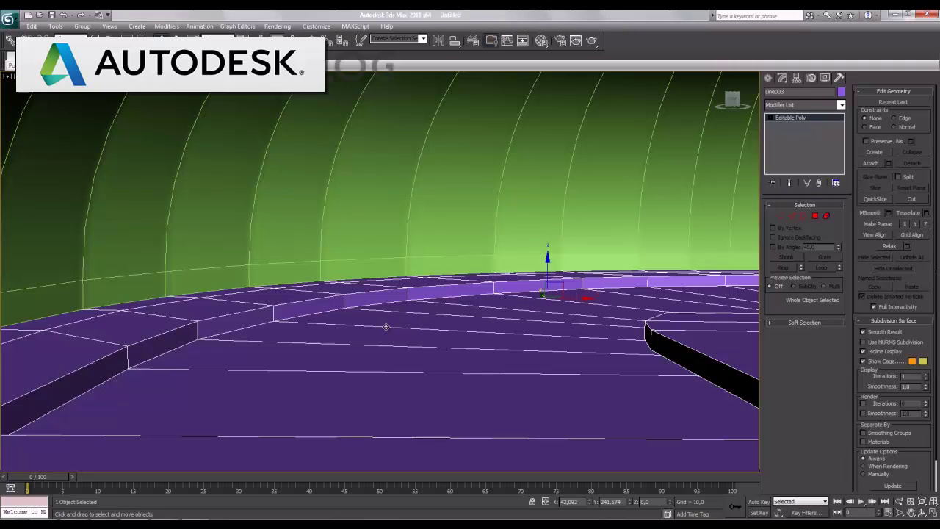
# Assign V-Ray Adv 2.10.01 as the production renderer
pyautogui.click(277, 25)
pyautogui.press('Escape')
pyautogui.press('F10')
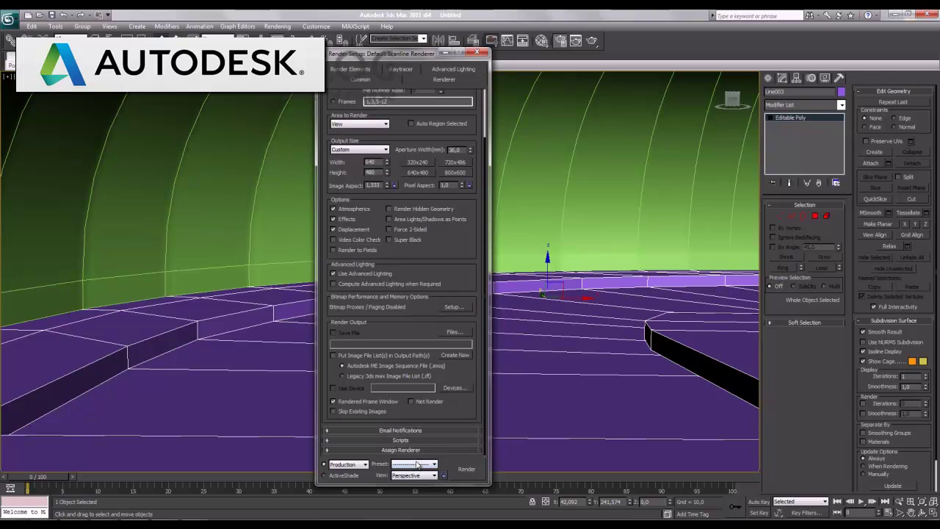
pyautogui.click(415, 450)
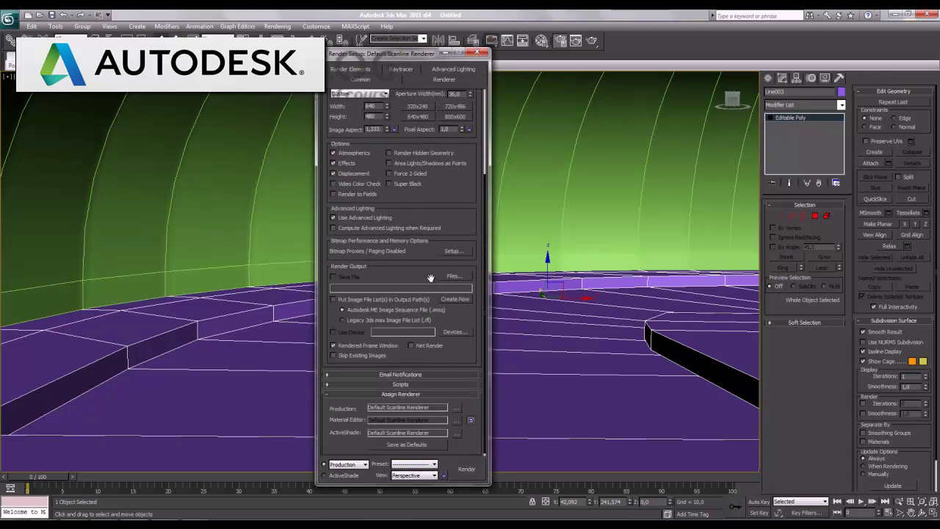
pyautogui.click(456, 407)
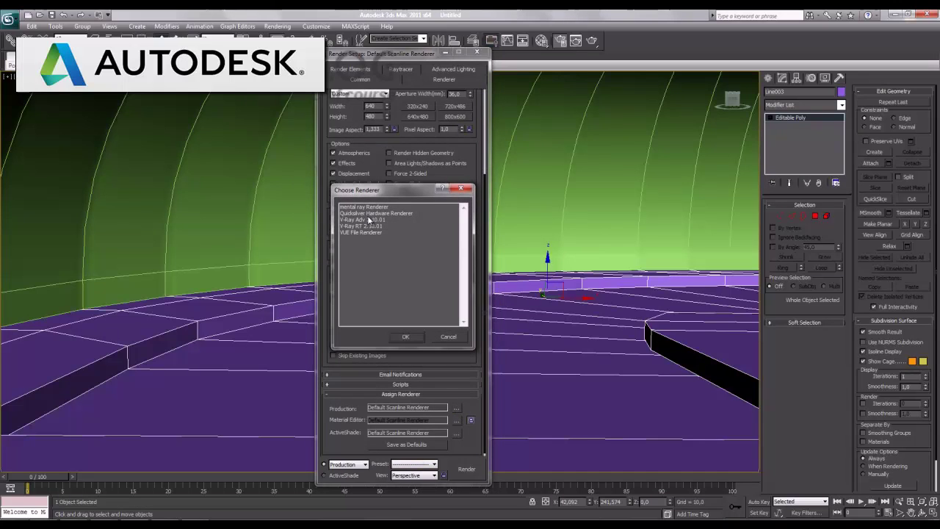
pyautogui.doubleClick(370, 222)
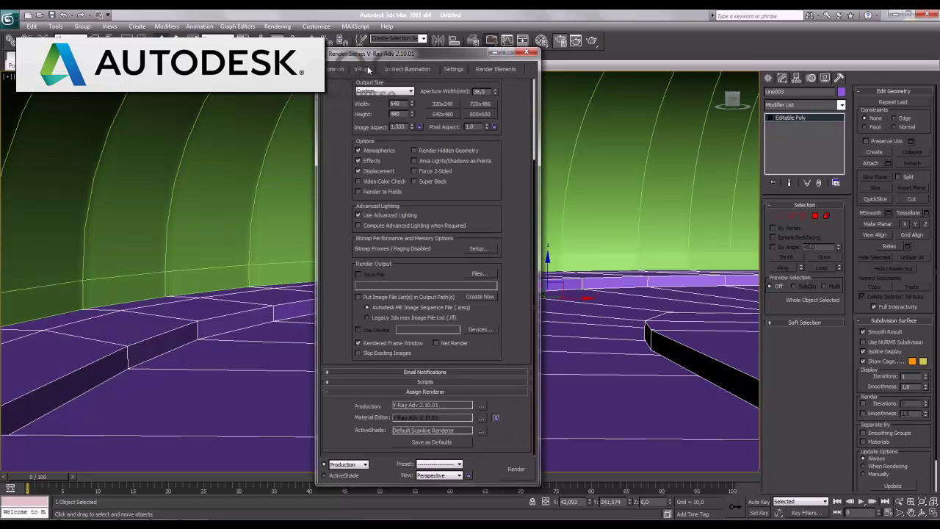
# Set the antialiasing filter to Catmull-Rom and the image sampler to Adaptive DMC
pyautogui.click(363, 68)
pyautogui.click(410, 105)
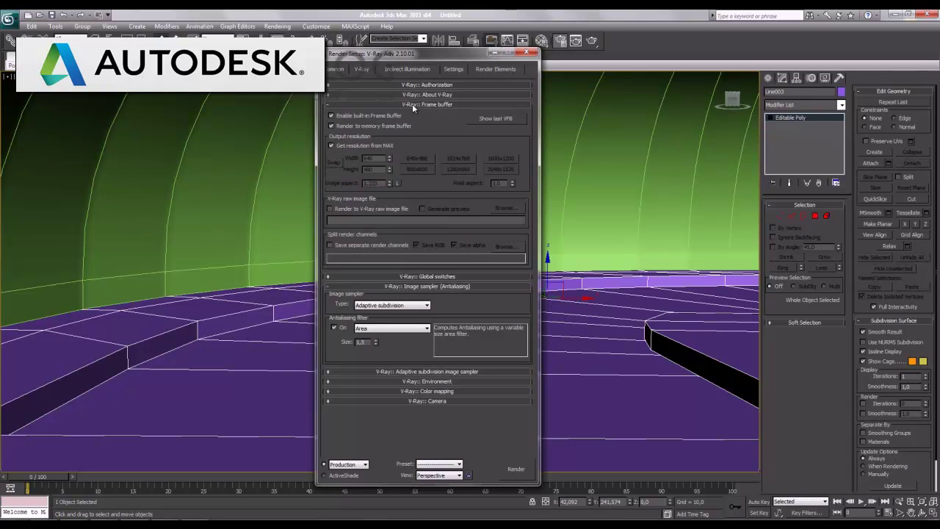
pyautogui.click(413, 105)
pyautogui.click(390, 169)
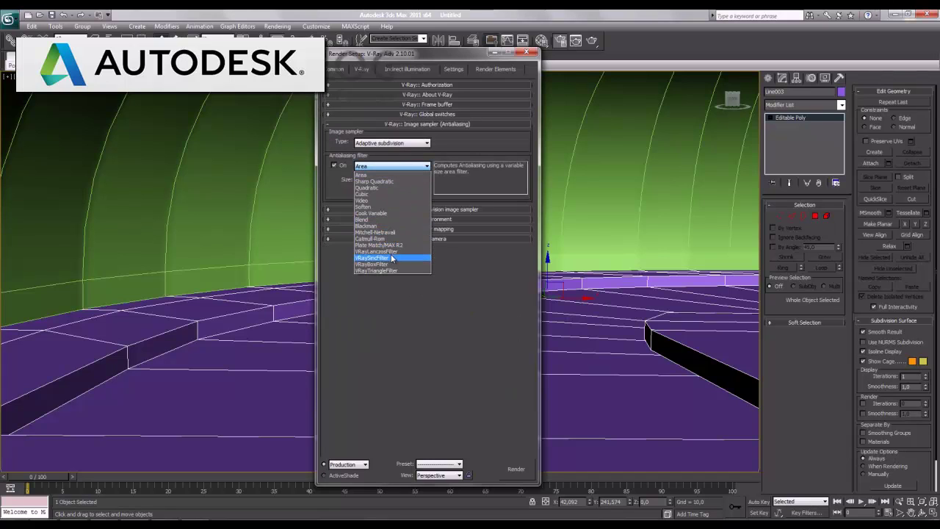
pyautogui.click(381, 240)
pyautogui.click(392, 142)
pyautogui.click(383, 155)
pyautogui.click(433, 106)
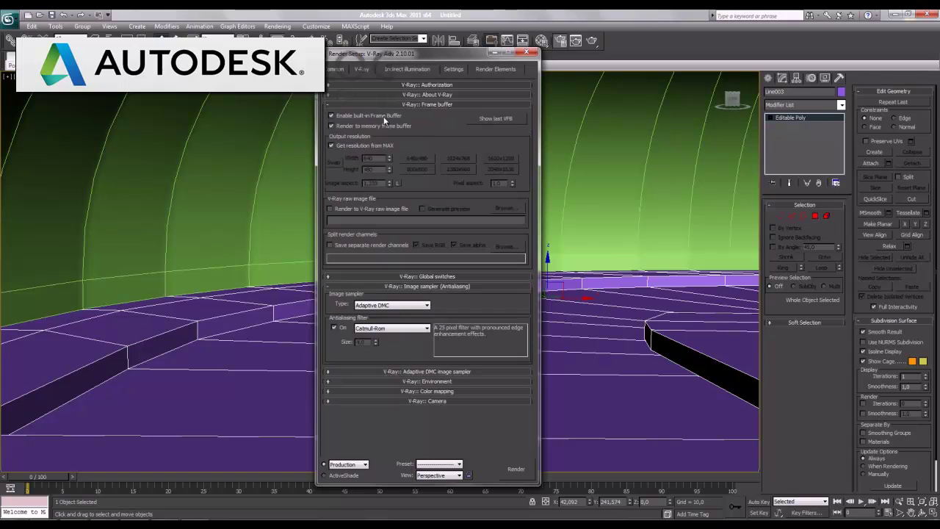
pyautogui.click(446, 102)
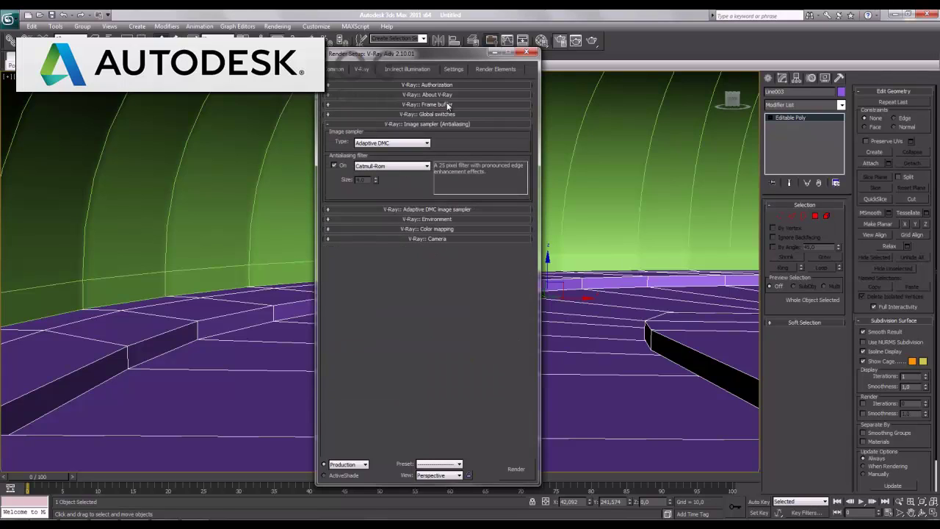
# Turn on GI with Light cache secondary bounces and a Very low irradiance preset
pyautogui.click(415, 68)
pyautogui.click(329, 97)
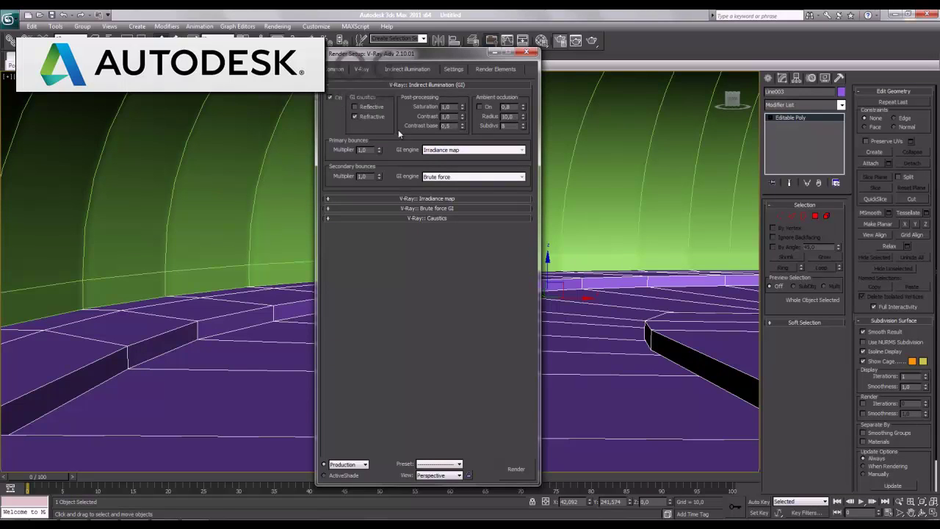
pyautogui.click(479, 181)
pyautogui.click(463, 206)
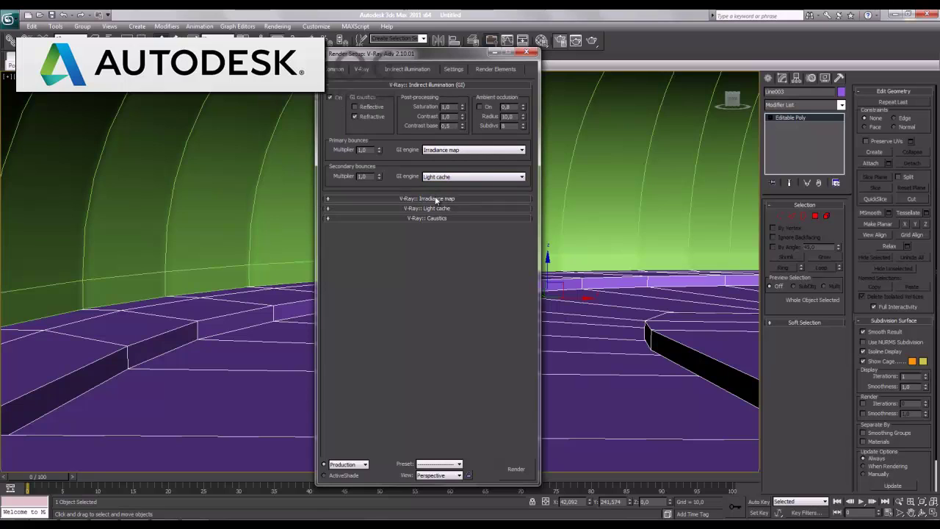
pyautogui.click(436, 199)
pyautogui.click(449, 195)
pyautogui.click(441, 210)
# Show the calculation phase, set HSph and light cache subdivs to 20, and close Render Setup
pyautogui.click(520, 217)
pyautogui.write('0')
pyautogui.scroll(-1, 398, 250)
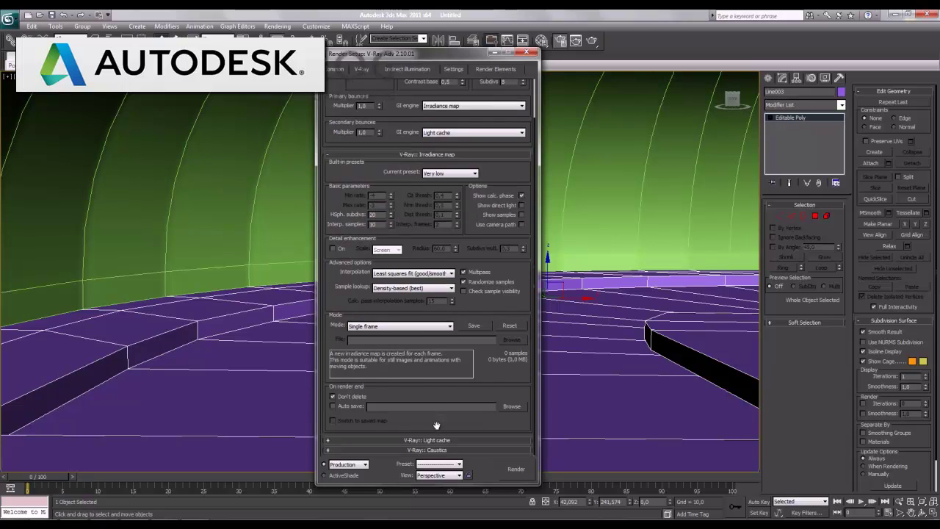
pyautogui.scroll(-5, 395, 314)
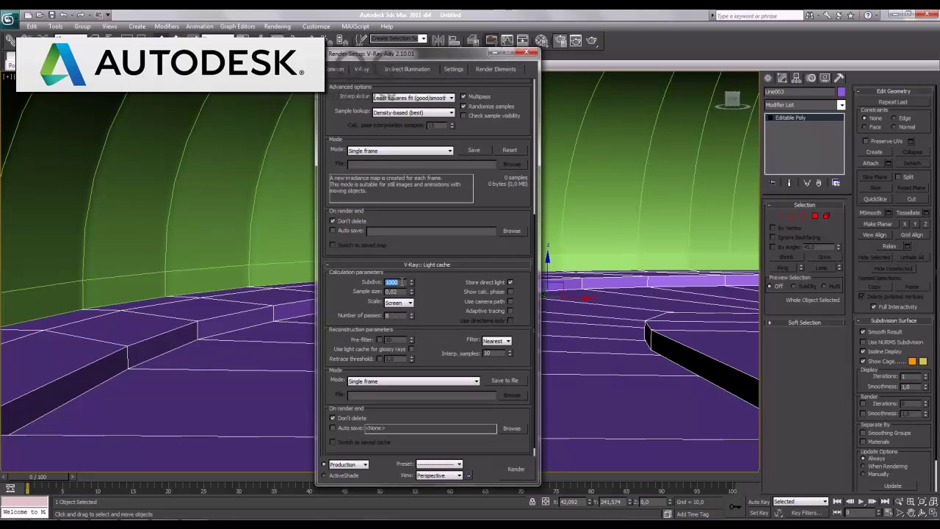
pyautogui.doubleClick(403, 282)
pyautogui.click(528, 53)
# Change the first material in the Material Editor to a VRayMtl
pyautogui.press('m')
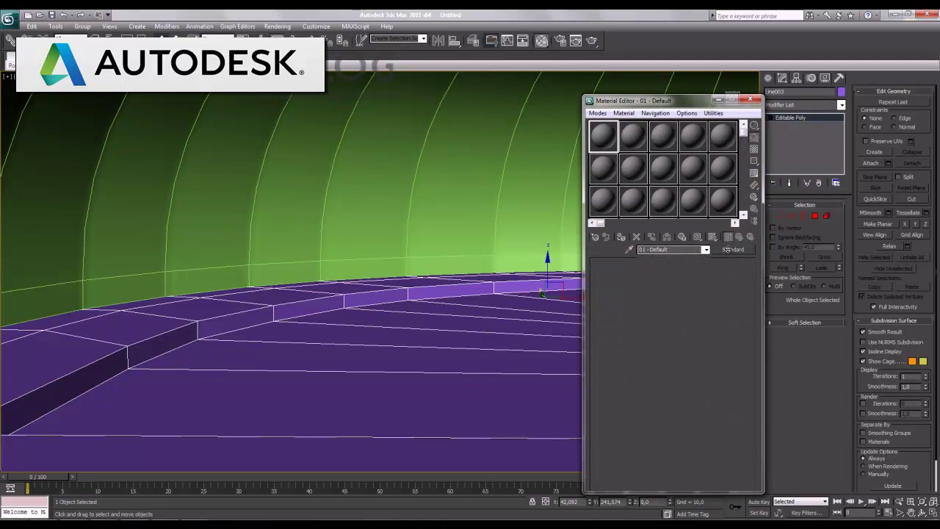
pyautogui.click(733, 249)
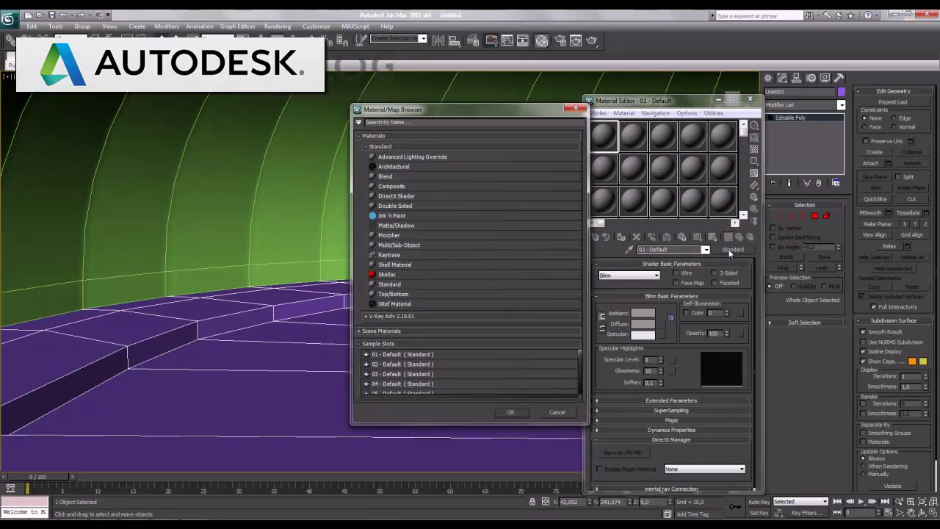
pyautogui.click(402, 343)
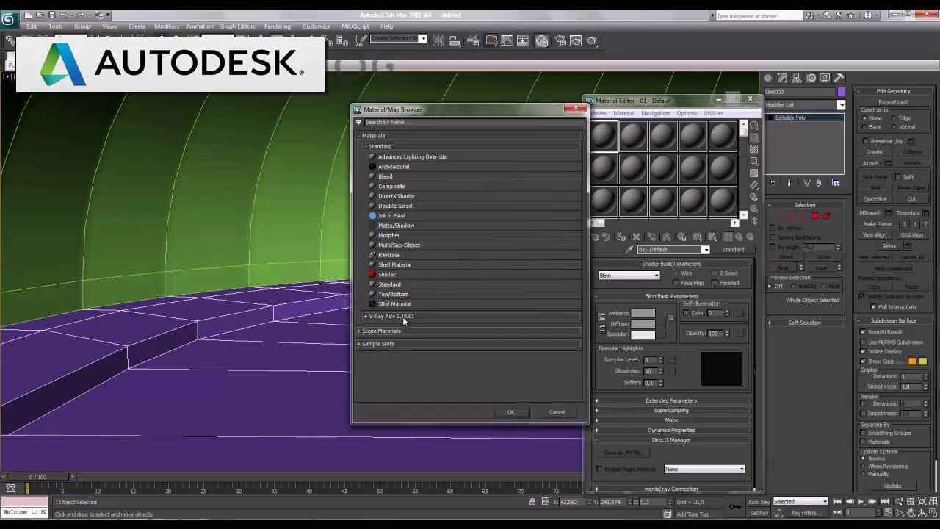
pyautogui.click(403, 318)
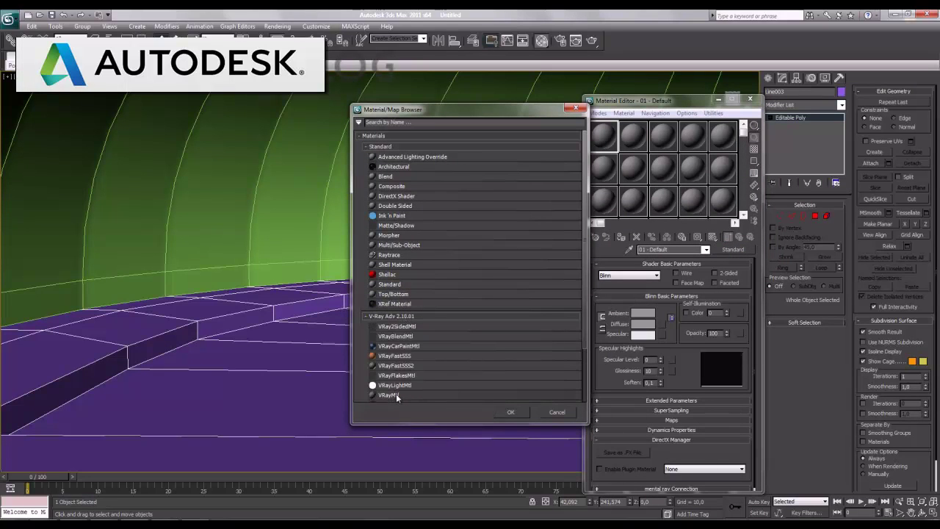
pyautogui.doubleClick(389, 395)
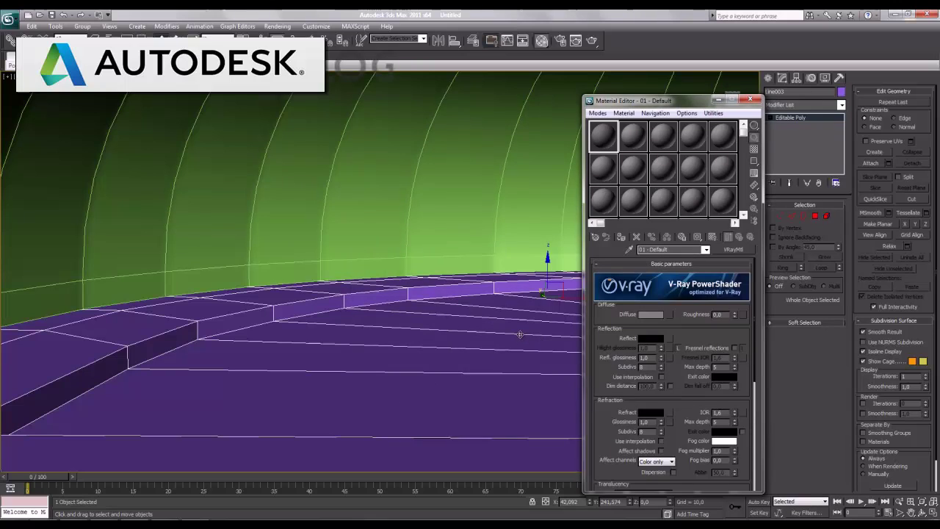
# Put a VRayDirt map in the diffuse slot and select the arched tunnel wall
pyautogui.click(669, 314)
pyautogui.scroll(-3, 454, 321)
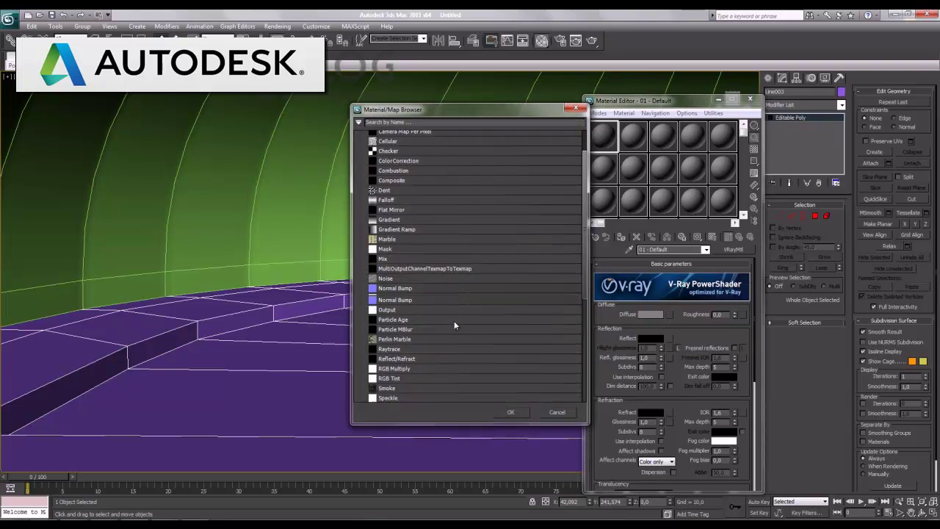
pyautogui.scroll(-3, 454, 322)
pyautogui.scroll(-3, 455, 320)
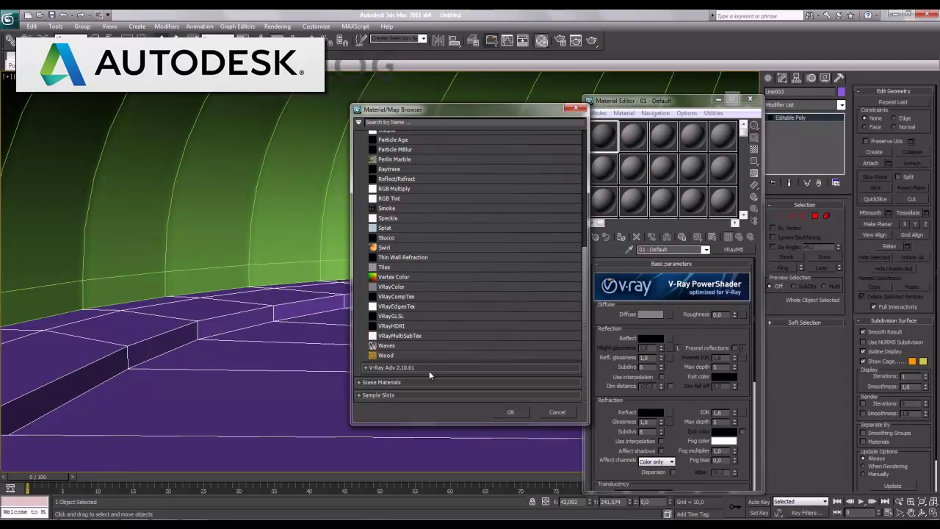
pyautogui.scroll(-2, 429, 345)
pyautogui.scroll(-2, 412, 338)
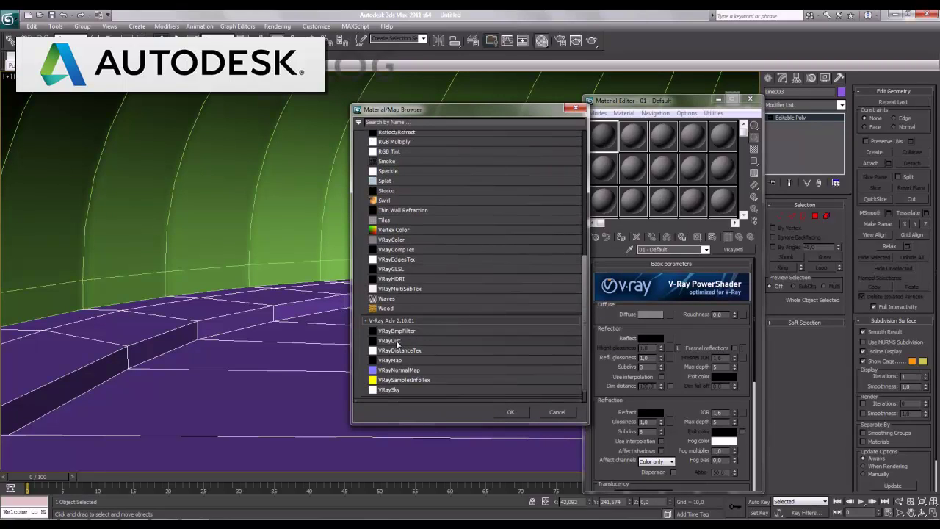
pyautogui.doubleClick(393, 340)
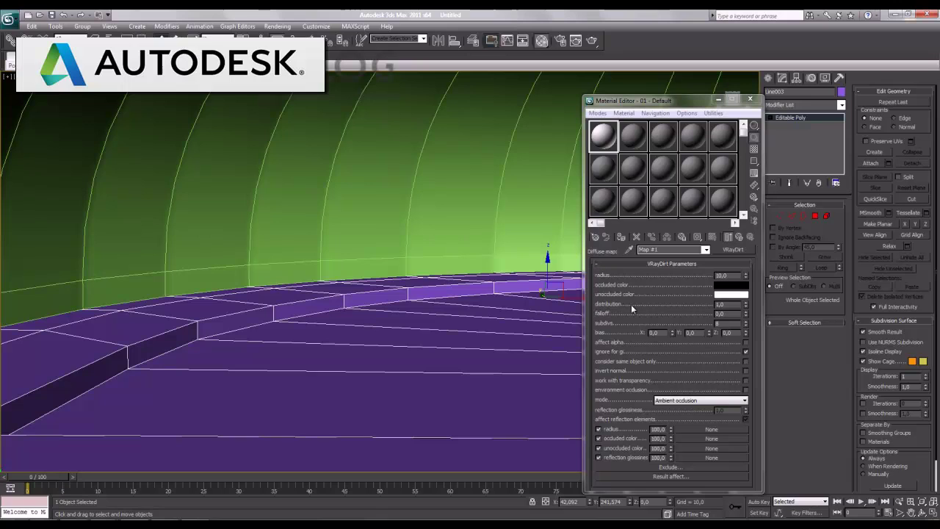
pyautogui.click(517, 209)
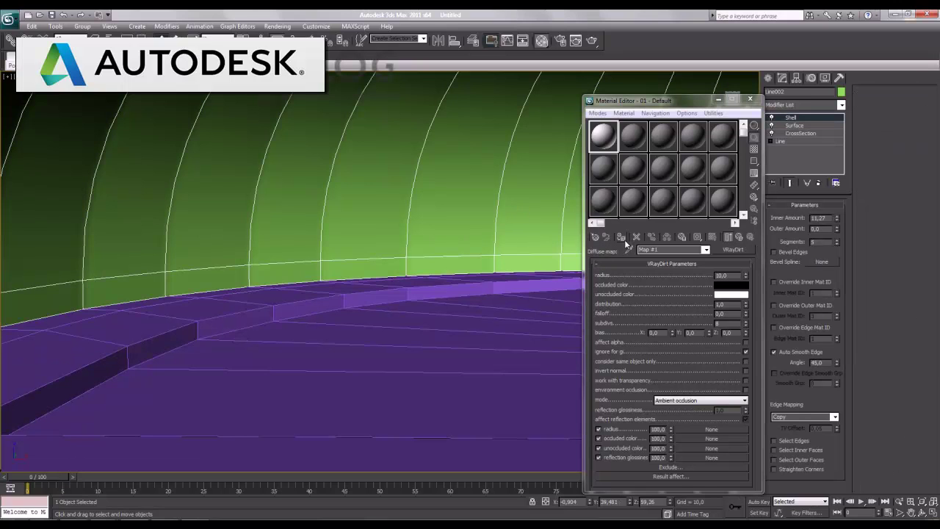
# Assign the material to the tunnel wall and choose a Bitmap for the VRayDirt radius
pyautogui.click(620, 236)
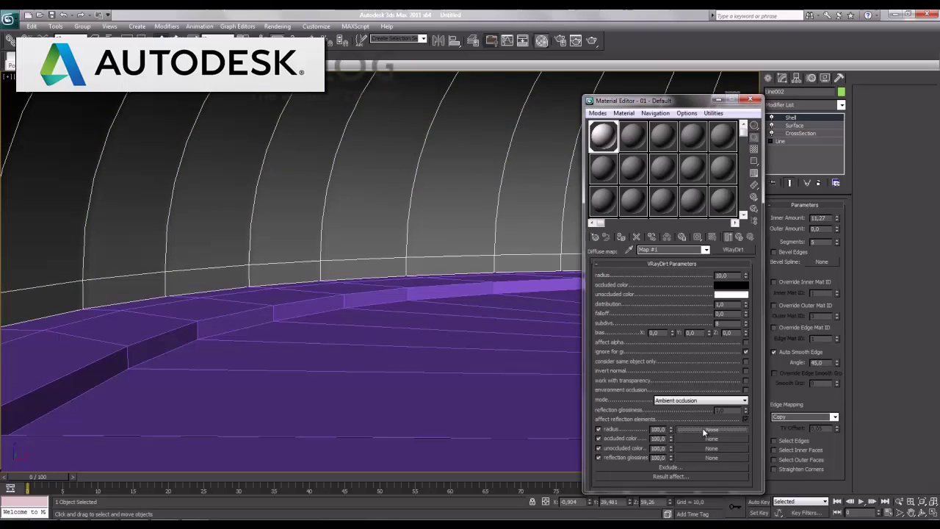
pyautogui.click(710, 438)
pyautogui.scroll(3, 433, 189)
pyautogui.scroll(3, 436, 188)
pyautogui.scroll(3, 438, 190)
pyautogui.scroll(1, 439, 190)
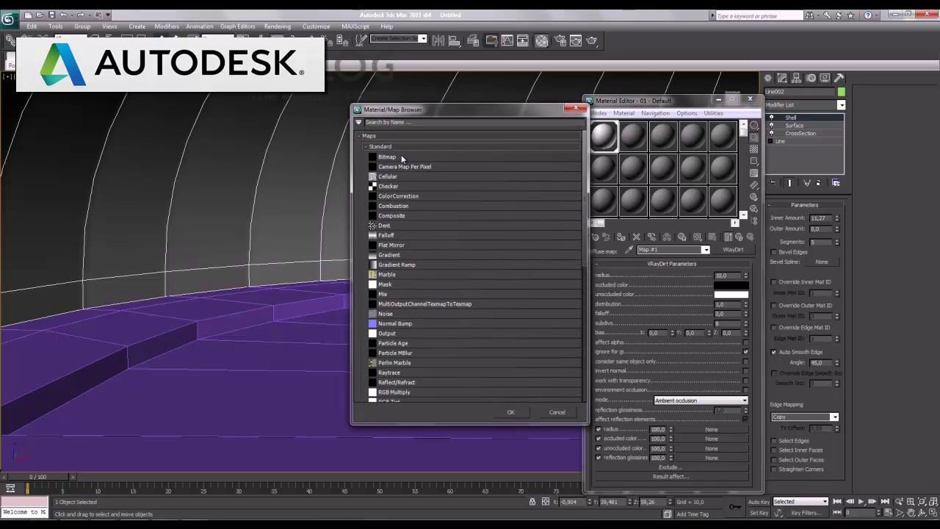
pyautogui.press('Escape')
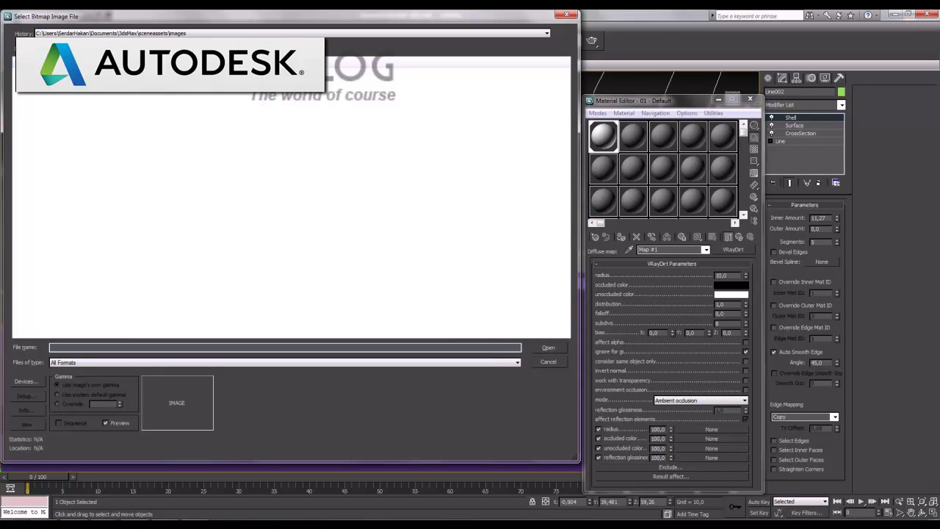
# Load 002.jpg from the tunnel texture folder and show the material in the viewport
pyautogui.click(176, 47)
pyautogui.click(66, 59)
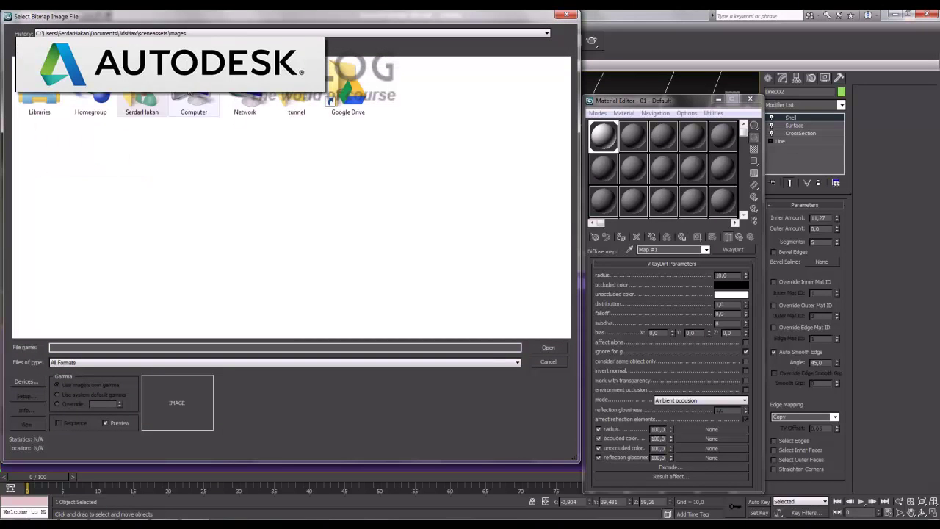
pyautogui.doubleClick(290, 110)
pyautogui.doubleClick(40, 96)
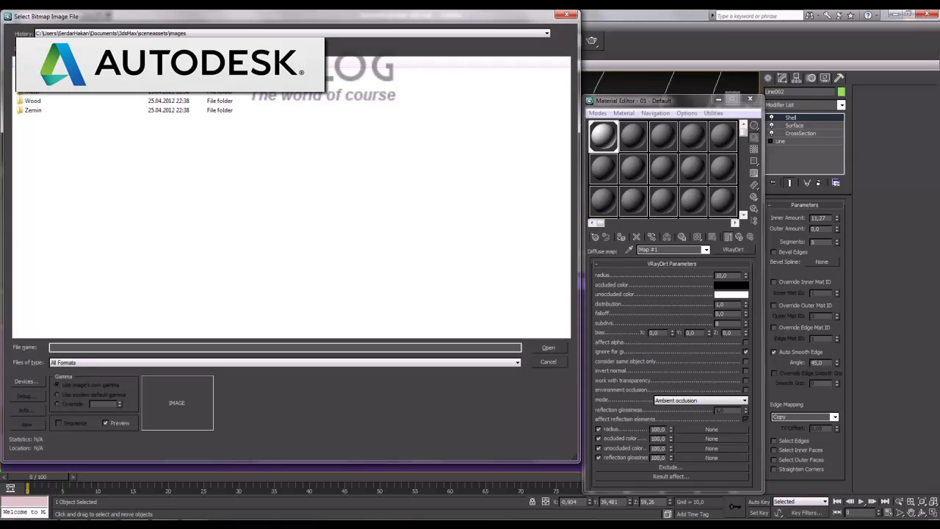
pyautogui.doubleClick(33, 91)
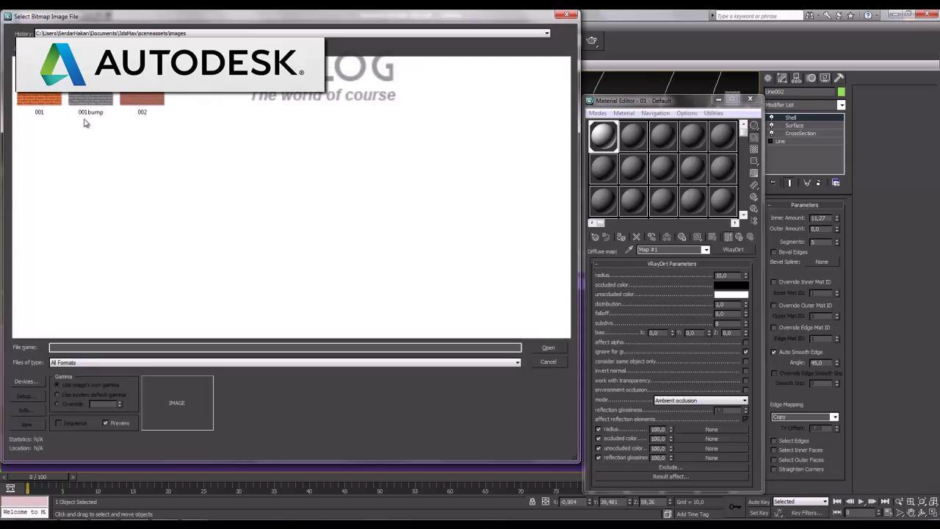
pyautogui.doubleClick(142, 99)
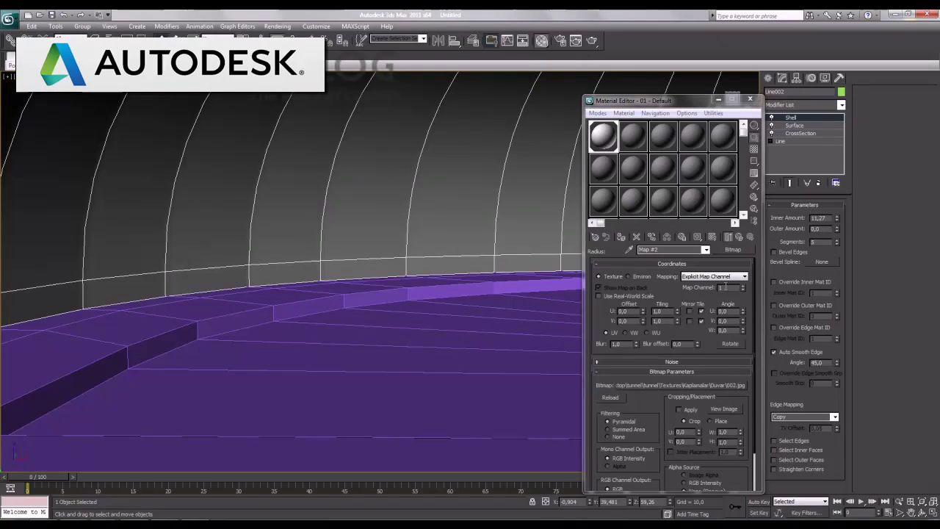
pyautogui.click(713, 237)
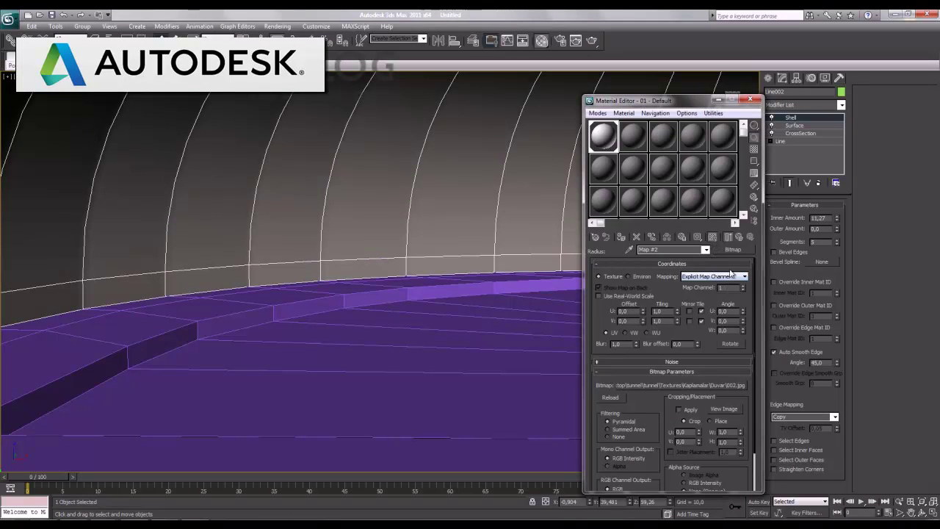
# Add a UVW Map modifier to the wall and try Box, capped Cylindrical and Planar projections
pyautogui.click(842, 105)
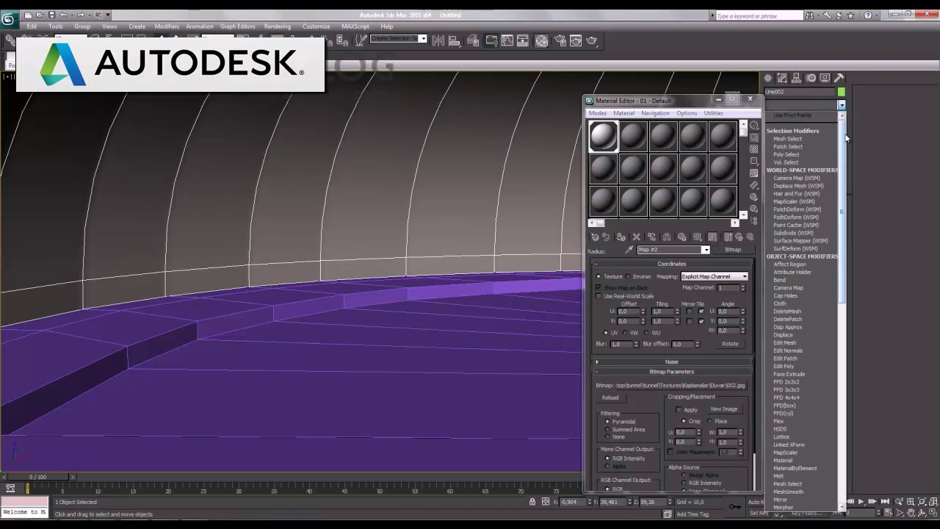
pyautogui.press('u')
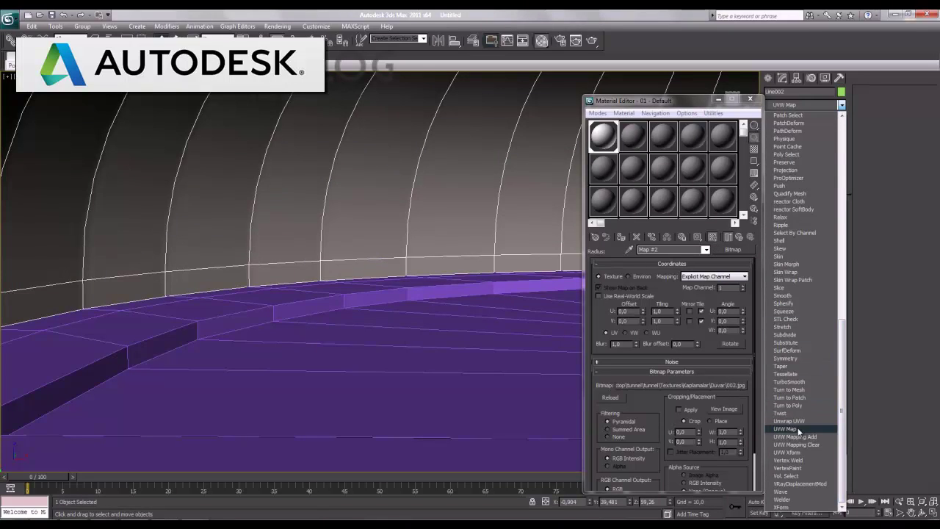
pyautogui.click(785, 429)
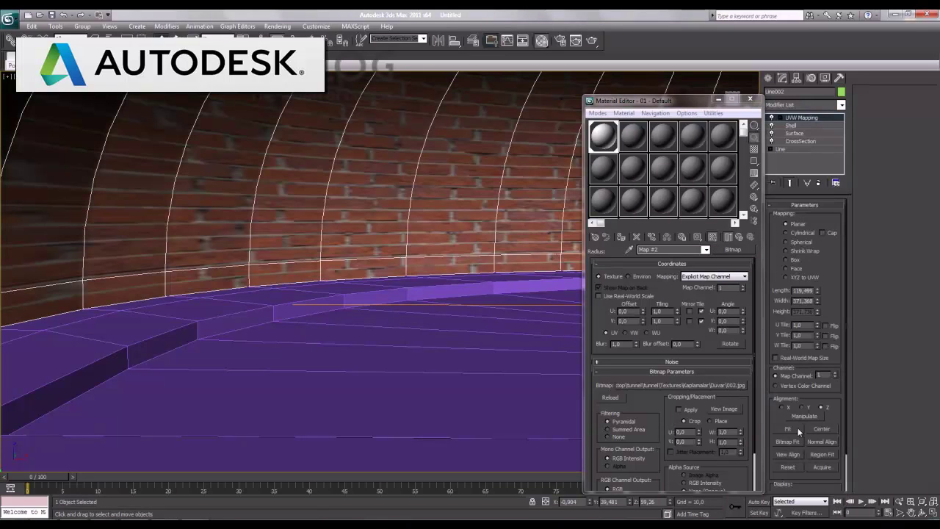
pyautogui.click(794, 262)
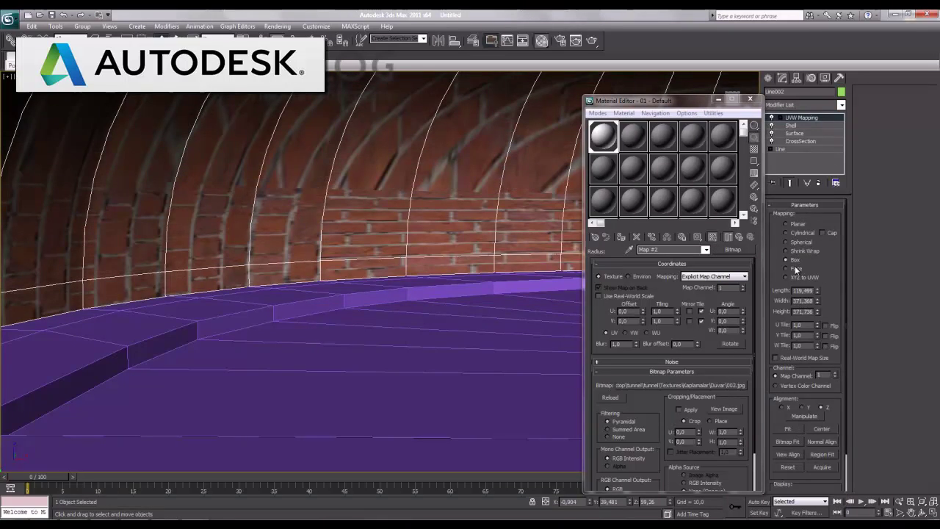
pyautogui.click(799, 236)
pyautogui.click(832, 236)
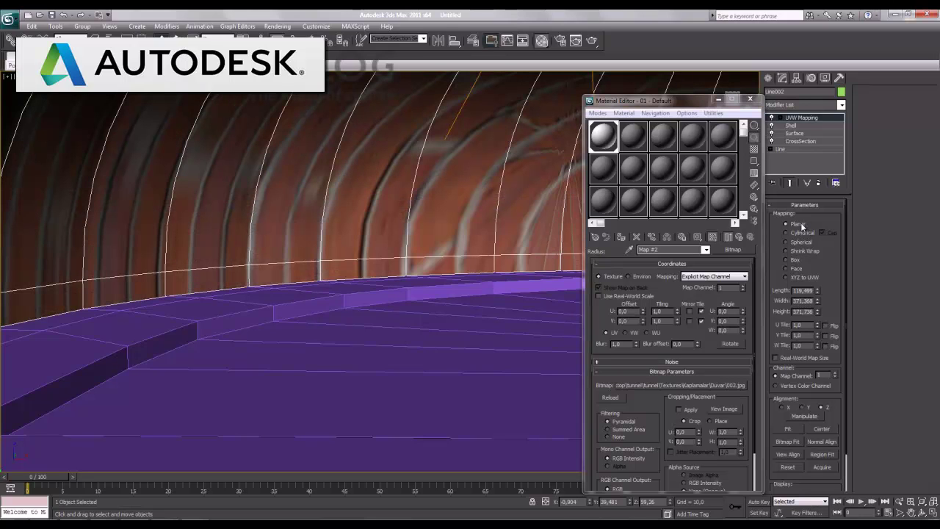
pyautogui.click(798, 224)
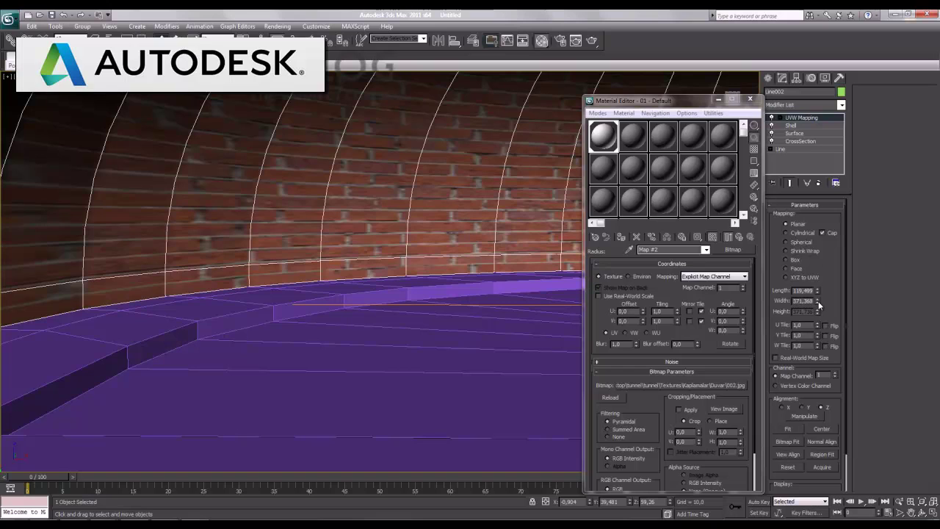
# Scale the brick mapping to length 237,804 and width 19,757
pyautogui.moveTo(819, 304); pyautogui.dragTo(826, 351)
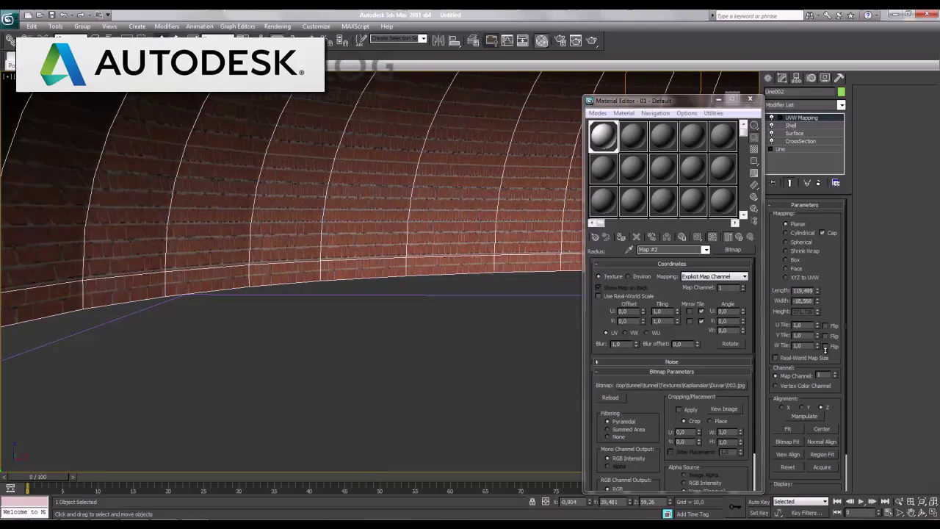
pyautogui.moveTo(825, 351); pyautogui.dragTo(826, 346)
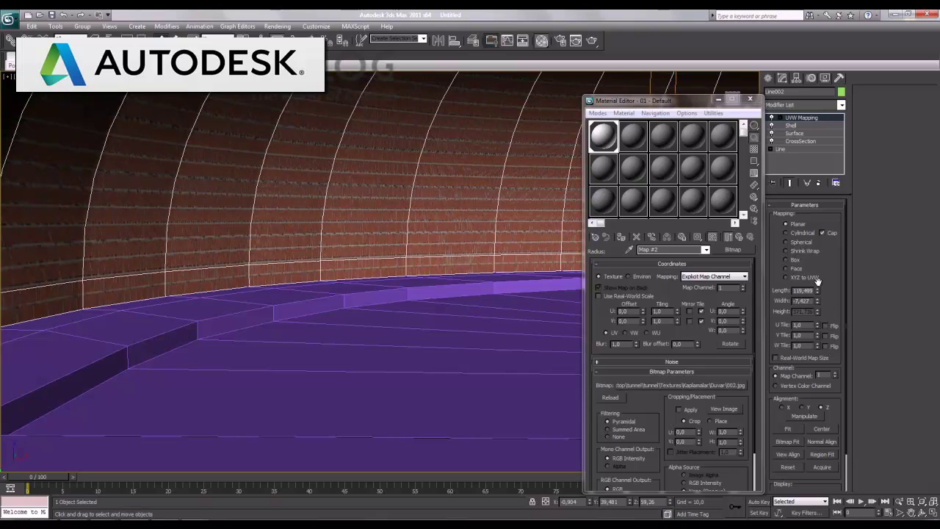
pyautogui.moveTo(818, 303); pyautogui.dragTo(818, 164)
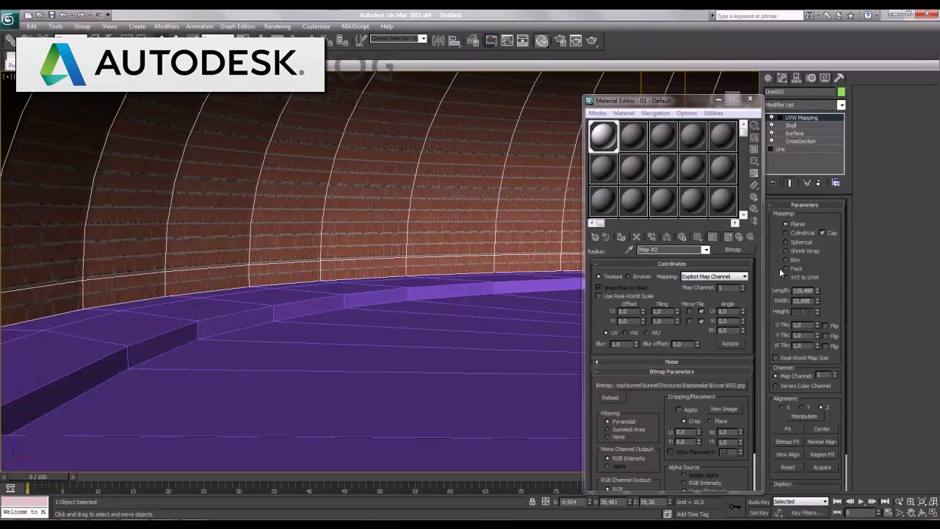
pyautogui.moveTo(817, 291); pyautogui.dragTo(821, 228)
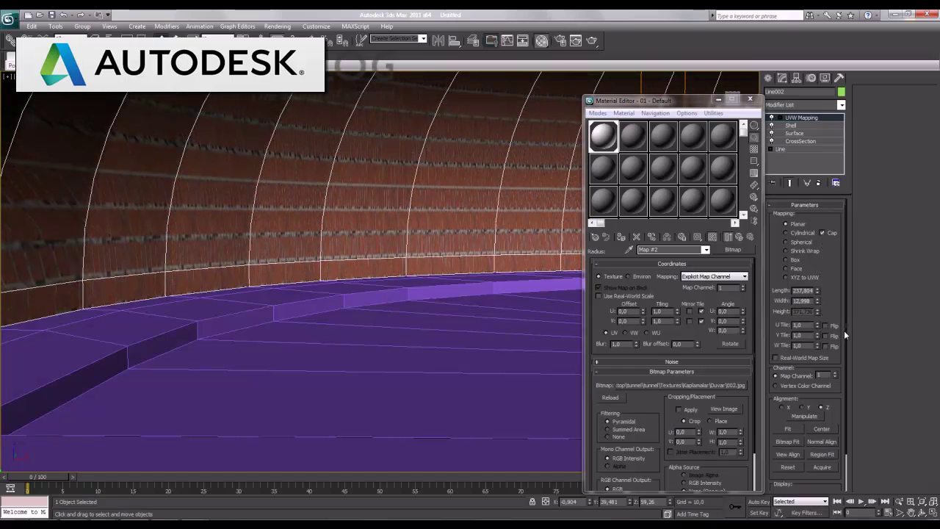
pyautogui.moveTo(818, 301); pyautogui.dragTo(816, 273)
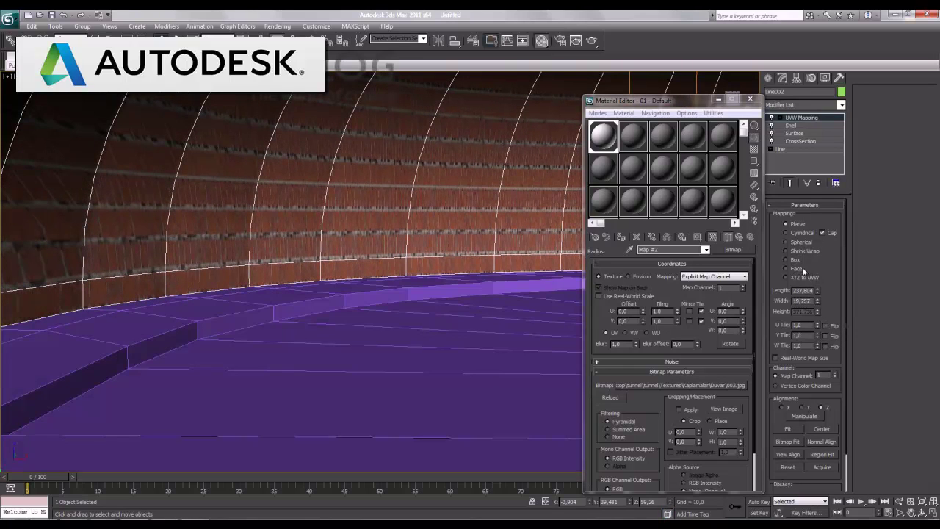
# Switch the wall mapping to a Y-aligned Box of about 159 × 16 × 67
pyautogui.click(796, 262)
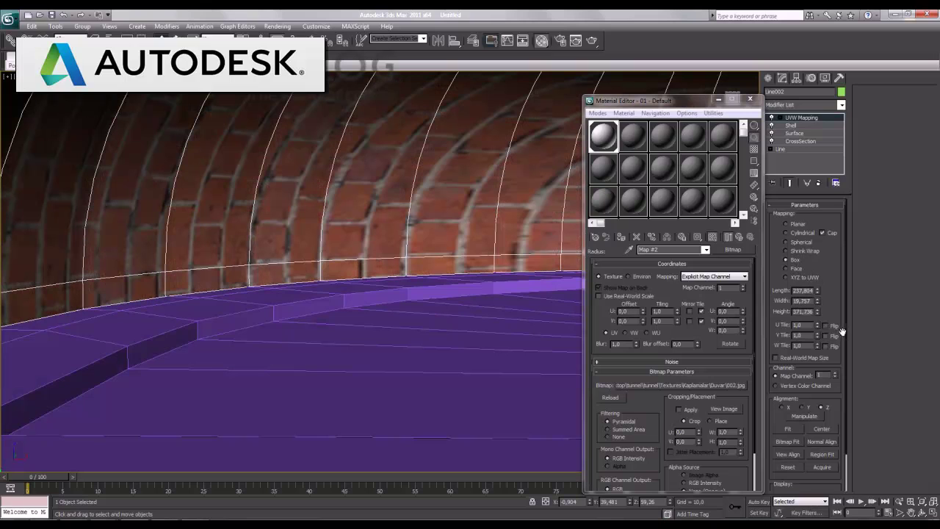
pyautogui.moveTo(817, 291); pyautogui.dragTo(819, 303)
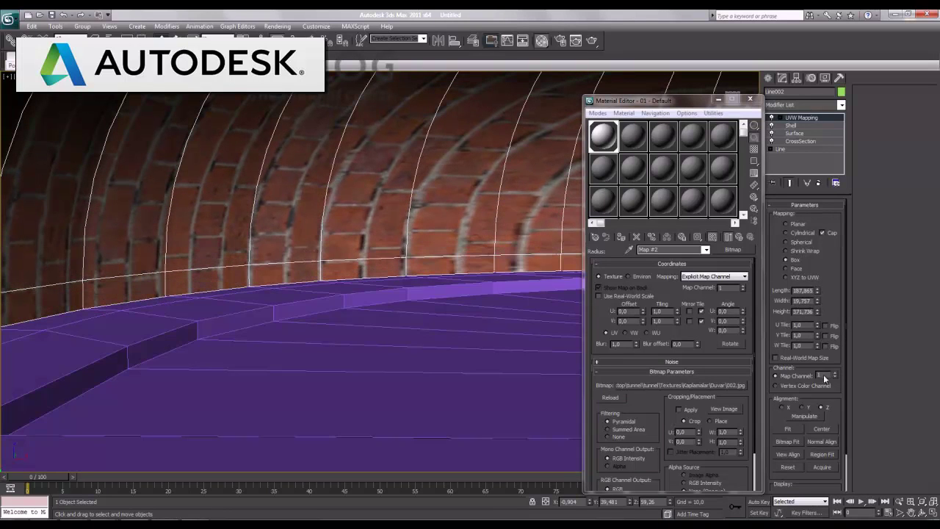
pyautogui.click(803, 407)
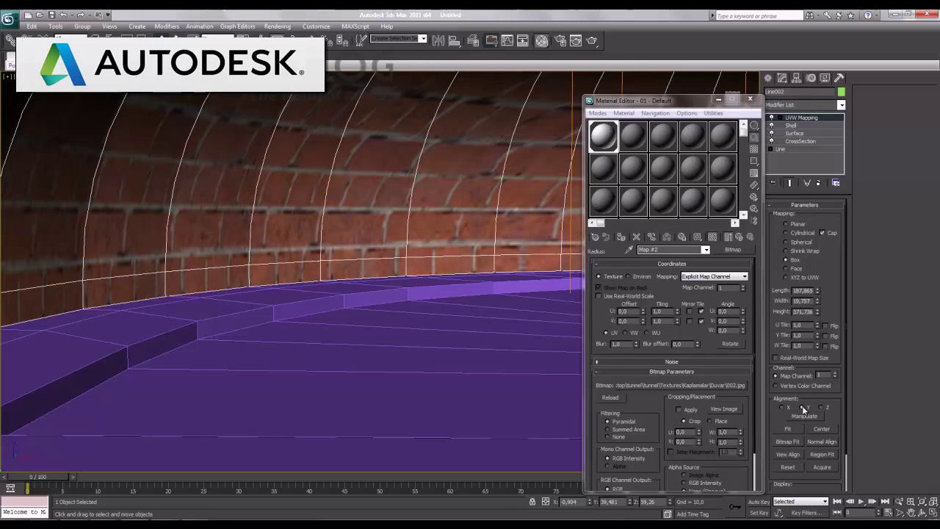
pyautogui.moveTo(818, 314); pyautogui.dragTo(822, 353)
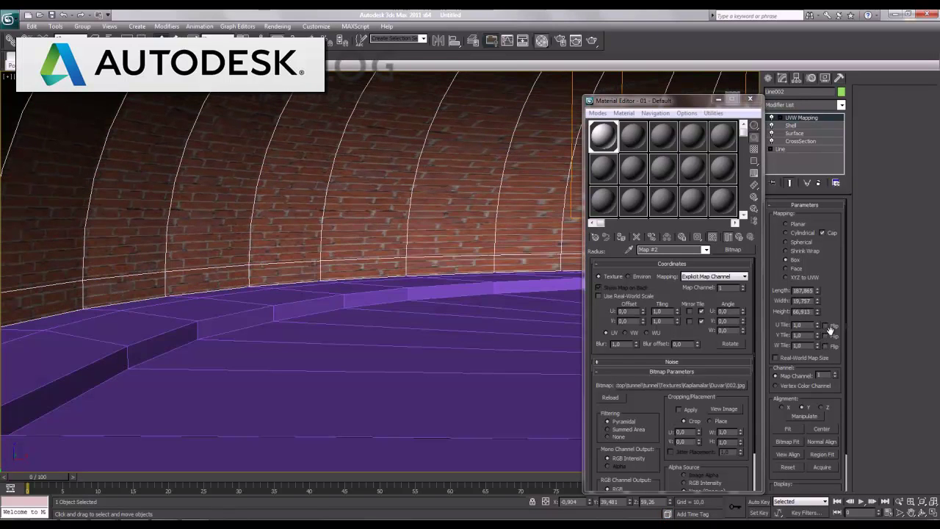
pyautogui.moveTo(817, 300); pyautogui.dragTo(817, 294)
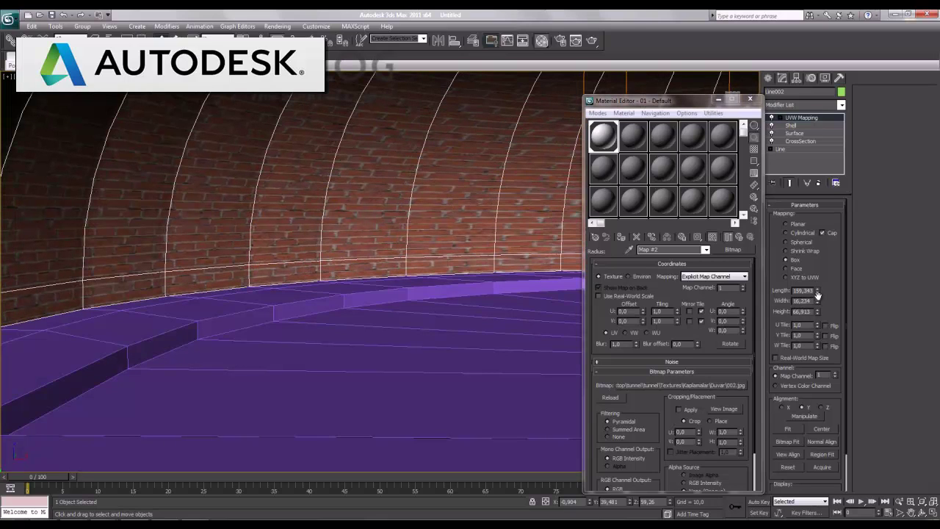
pyautogui.doubleClick(804, 290)
# Run a test render and load ALFF01 Moss and Dirt.jpg into the VRayDirt occluded colour
pyautogui.click(739, 237)
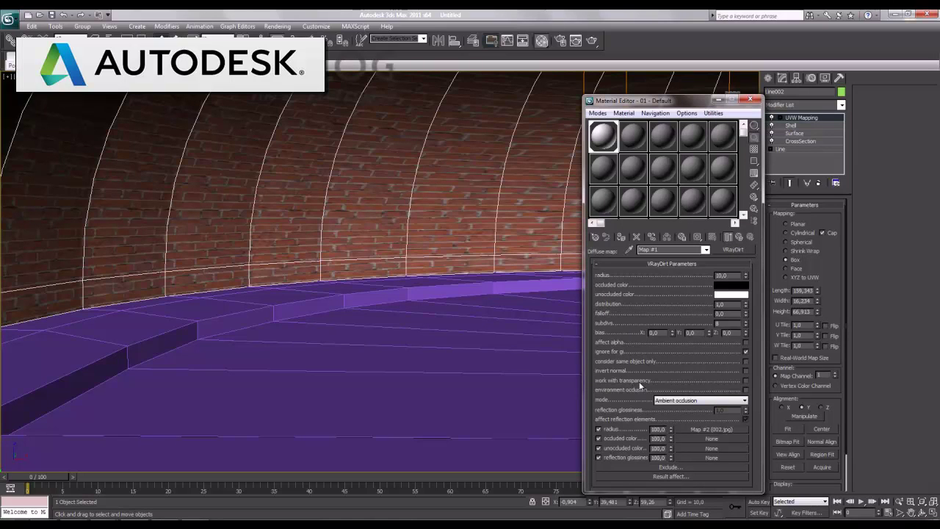
pyautogui.hotkey('shift', 'q')
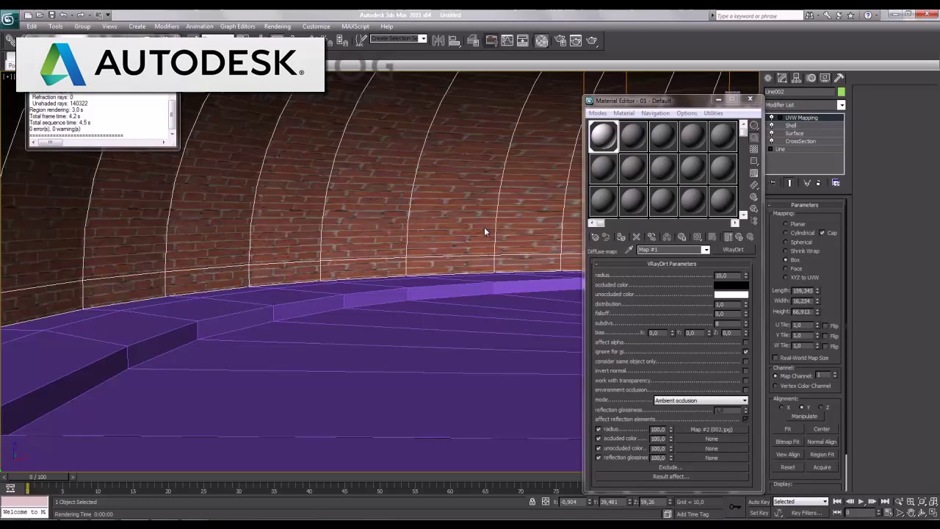
pyautogui.click(709, 443)
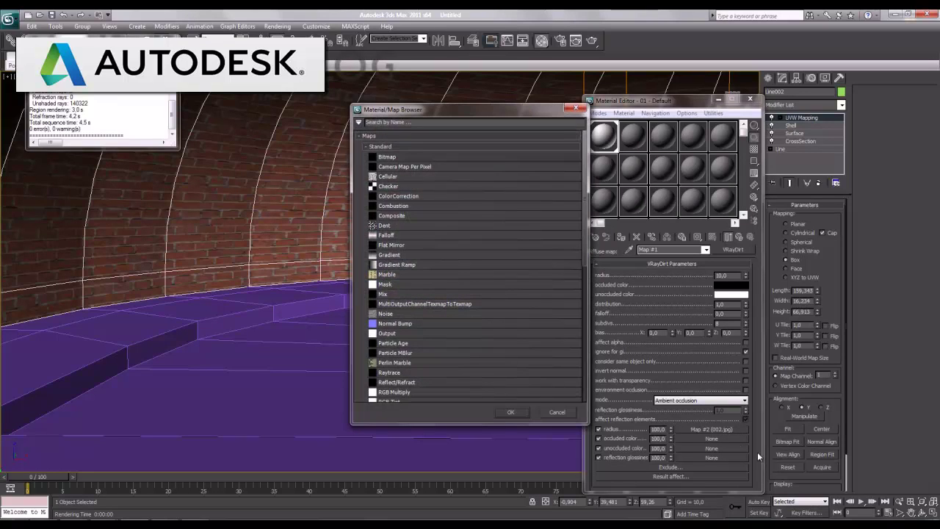
pyautogui.doubleClick(398, 157)
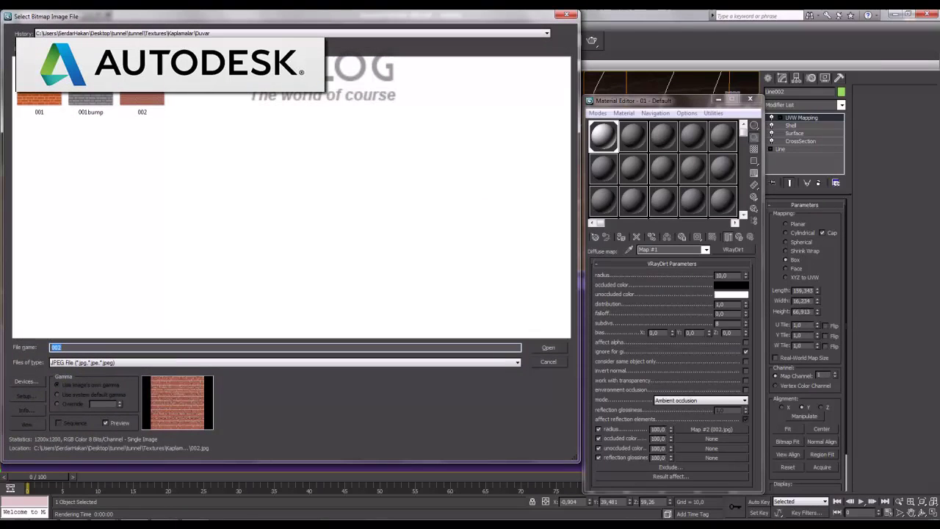
pyautogui.press('BackSpace')
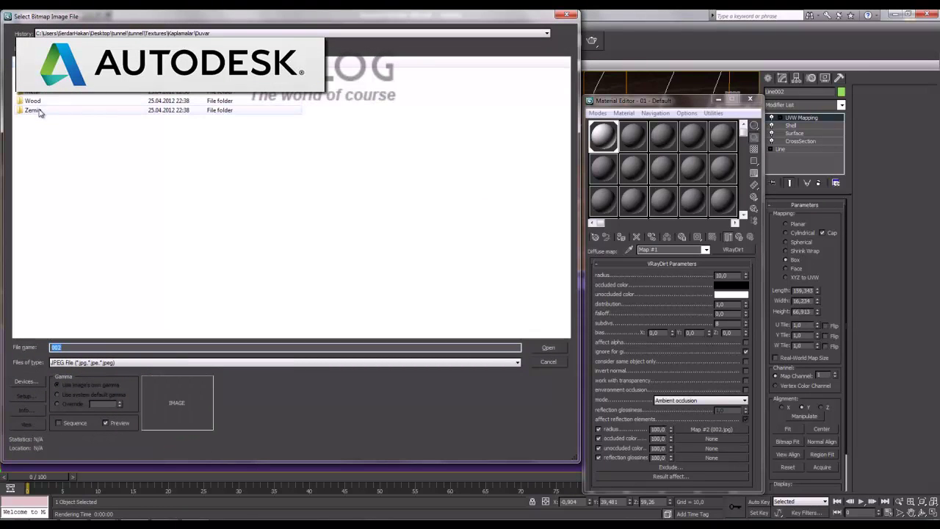
pyautogui.press('BackSpace')
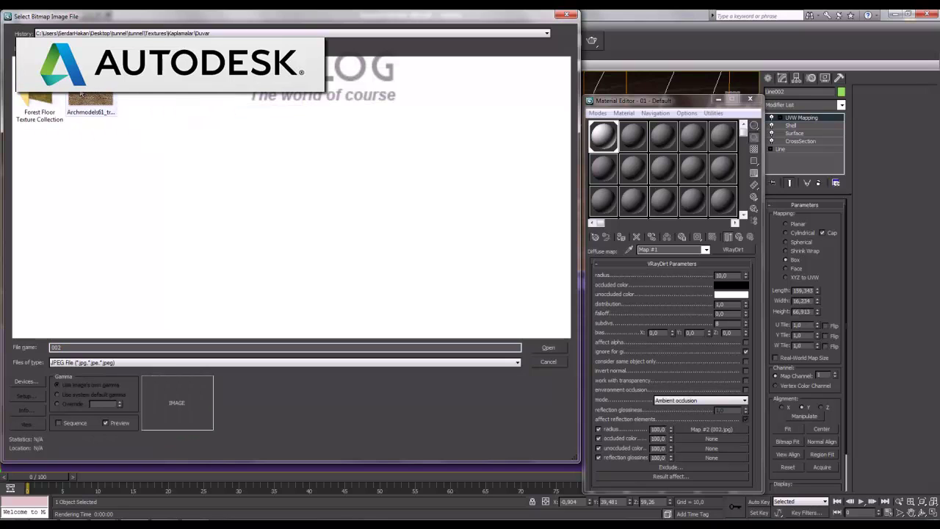
pyautogui.doubleClick(39, 99)
pyautogui.doubleClick(38, 95)
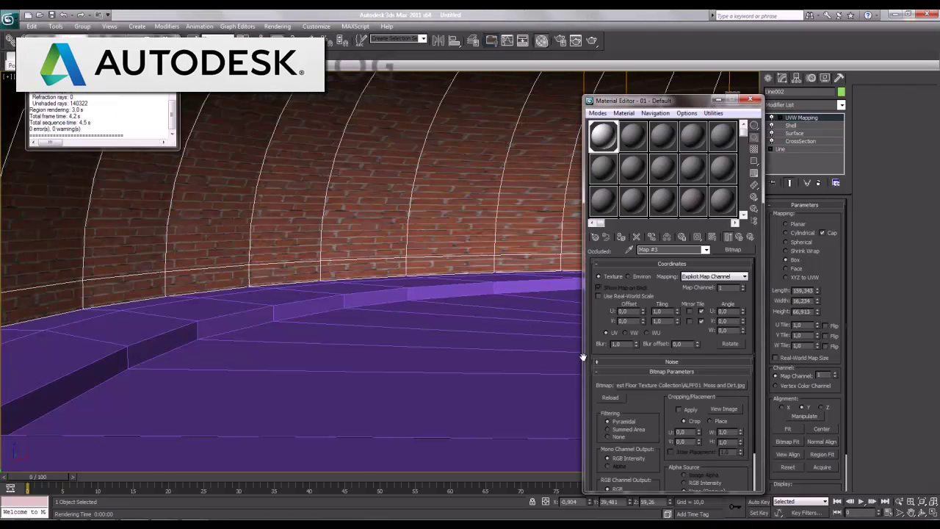
# Add a Bitmap to the unoccluded colour, browse the brick textures, and cancel the file dialog
pyautogui.click(740, 236)
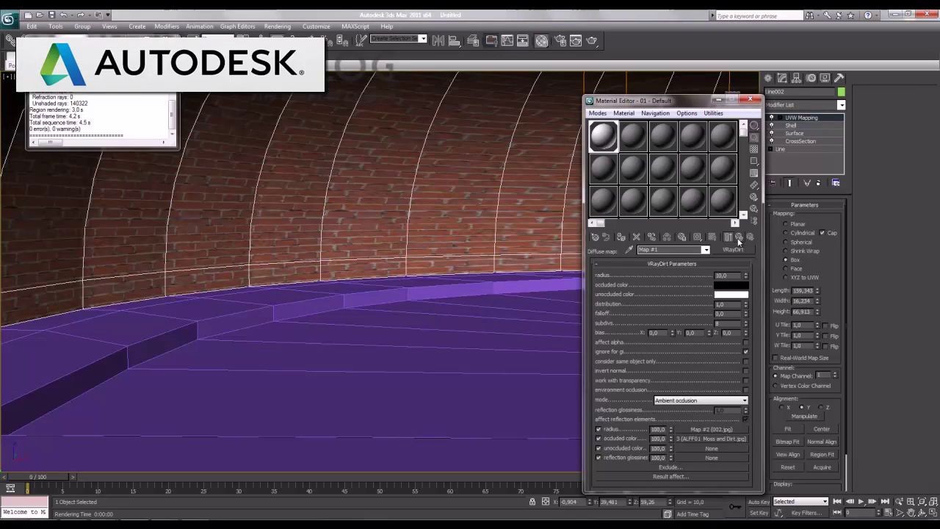
pyautogui.click(698, 448)
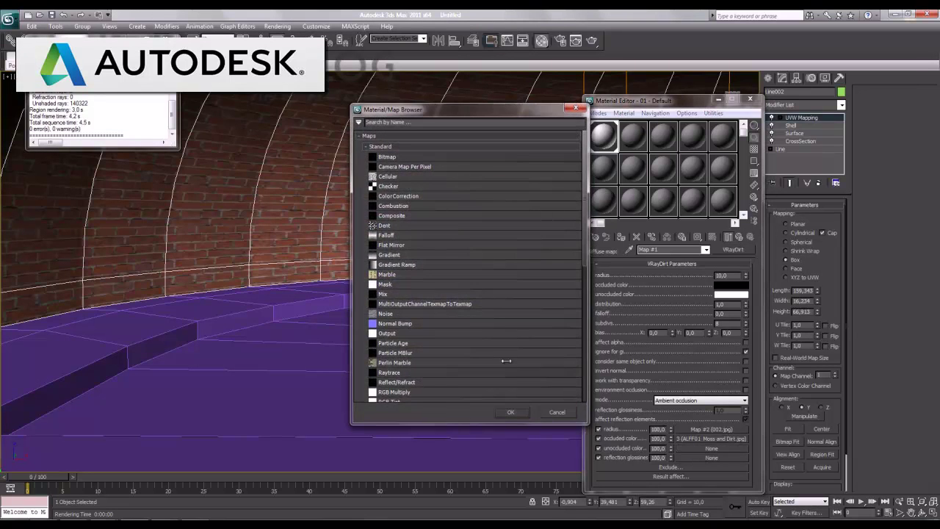
pyautogui.doubleClick(388, 158)
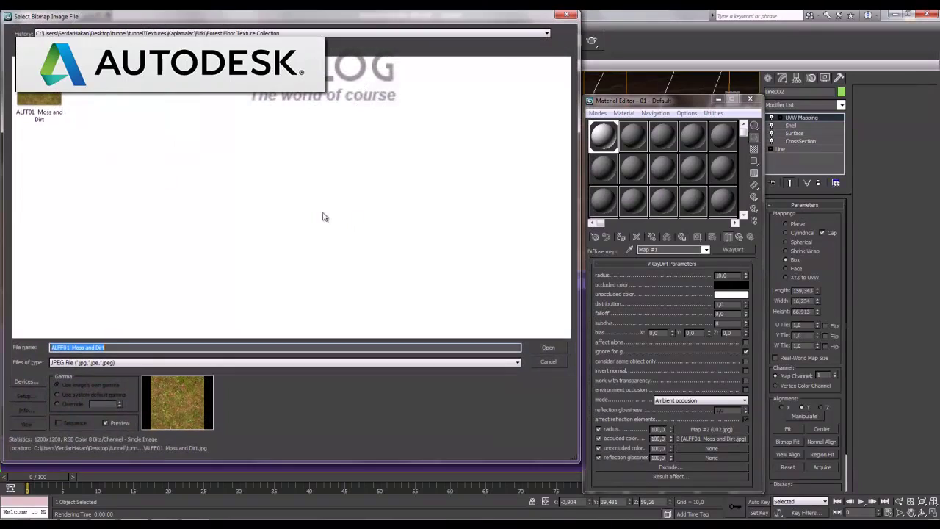
pyautogui.press('BackSpace')
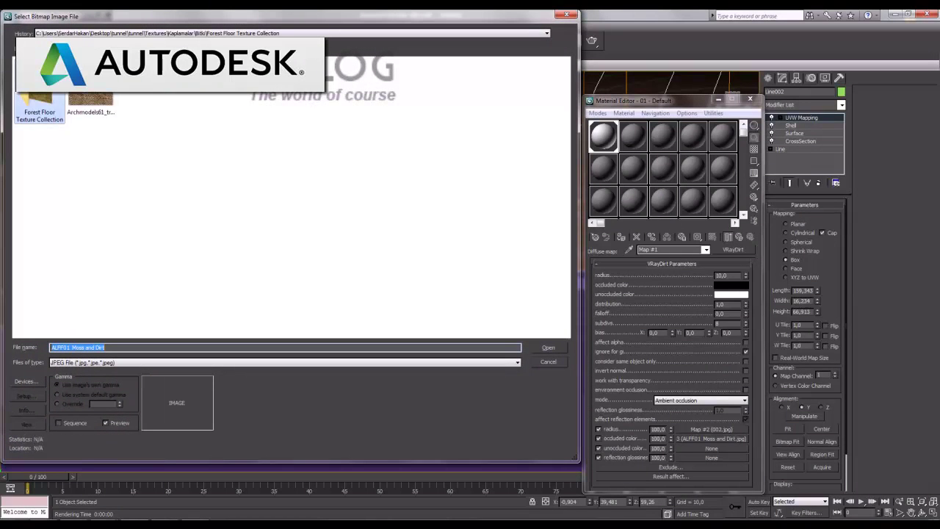
pyautogui.press('BackSpace')
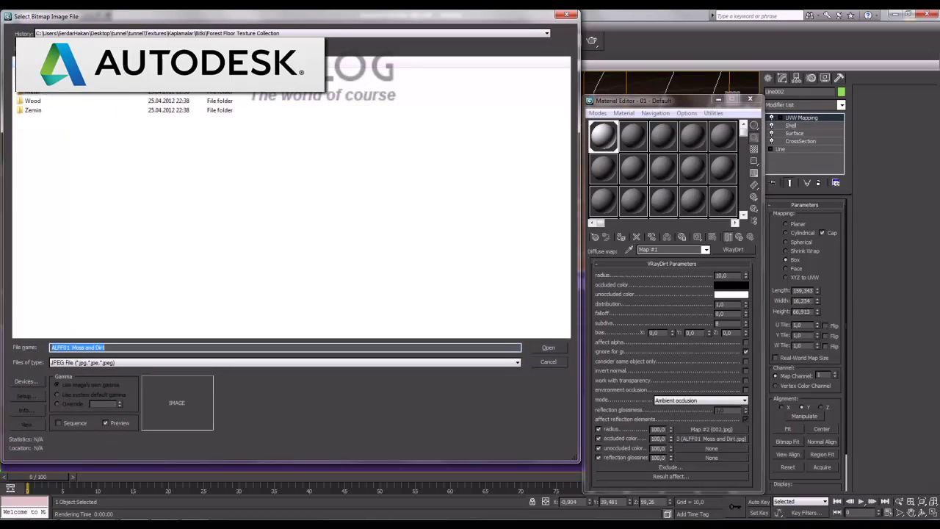
pyautogui.doubleClick(36, 94)
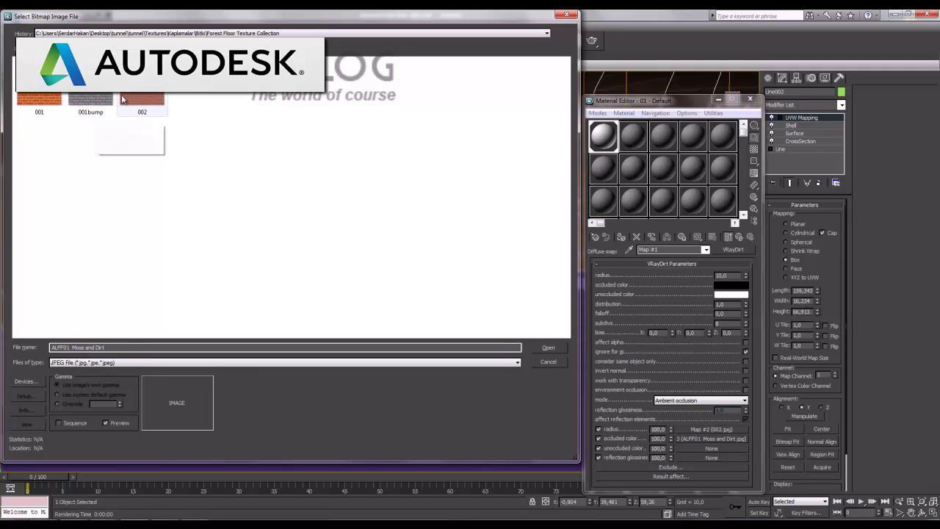
pyautogui.click(548, 361)
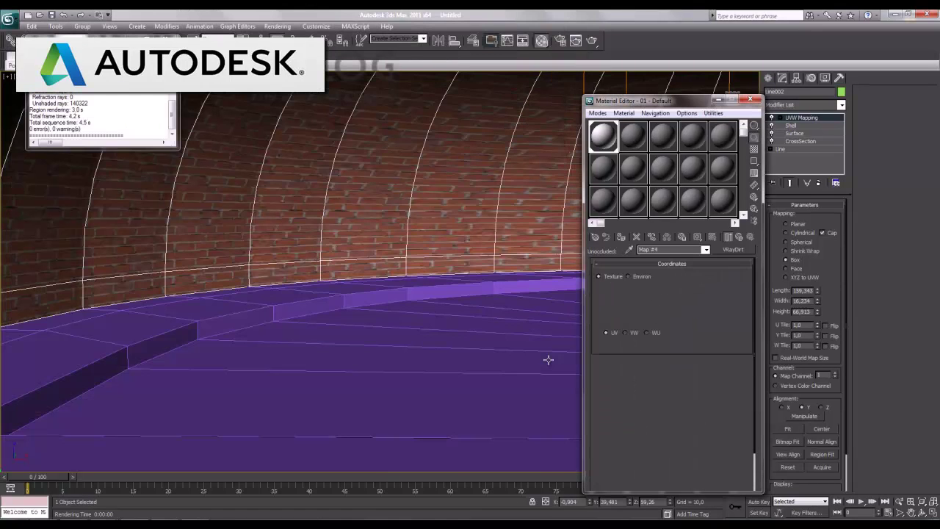
# Clear the unoccluded map, set radius 100, distribution 5, subdivs 32, and close the render log
pyautogui.click(739, 236)
pyautogui.rightClick(713, 450)
pyautogui.click(734, 474)
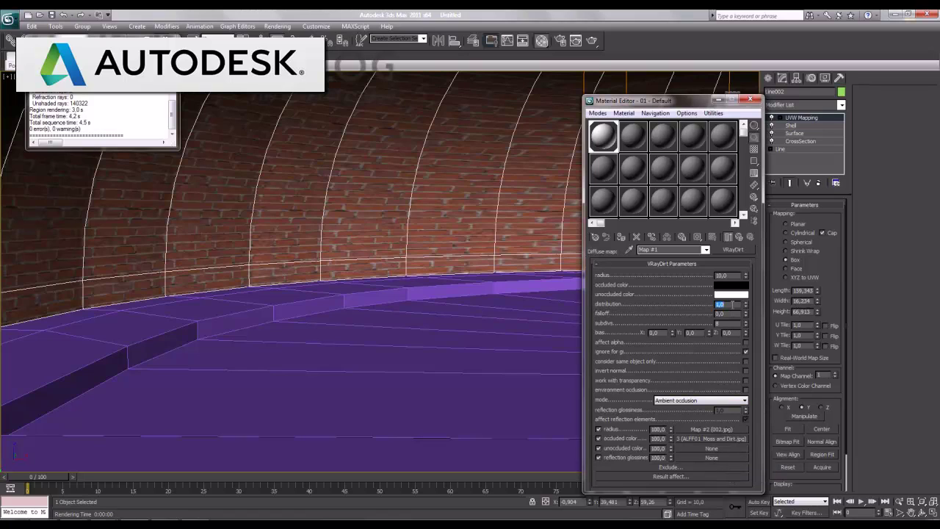
pyautogui.press('Return')
pyautogui.write('00')
pyautogui.press('Return')
pyautogui.click(171, 85)
# Create a sphere VRayLight inside the tunnel bend in the four-viewport layout
pyautogui.hotkey('alt', 'w')
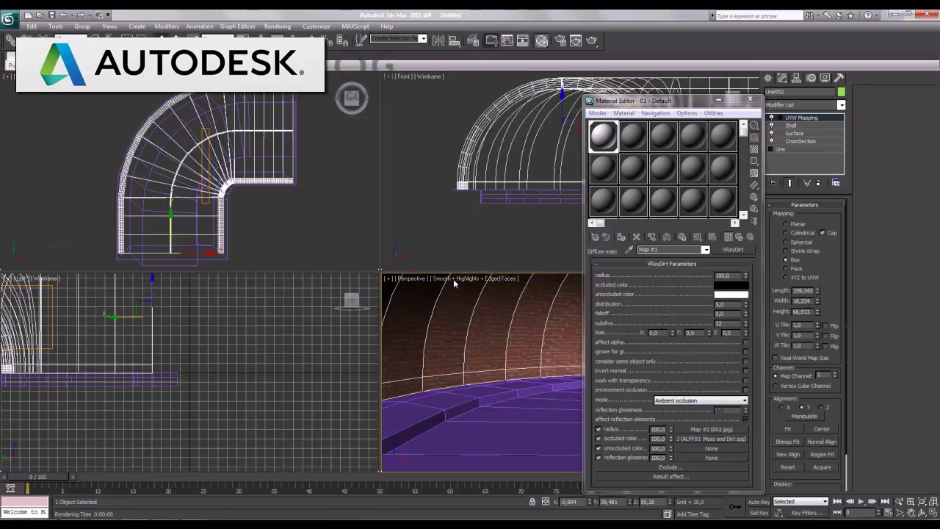
pyautogui.click(250, 210)
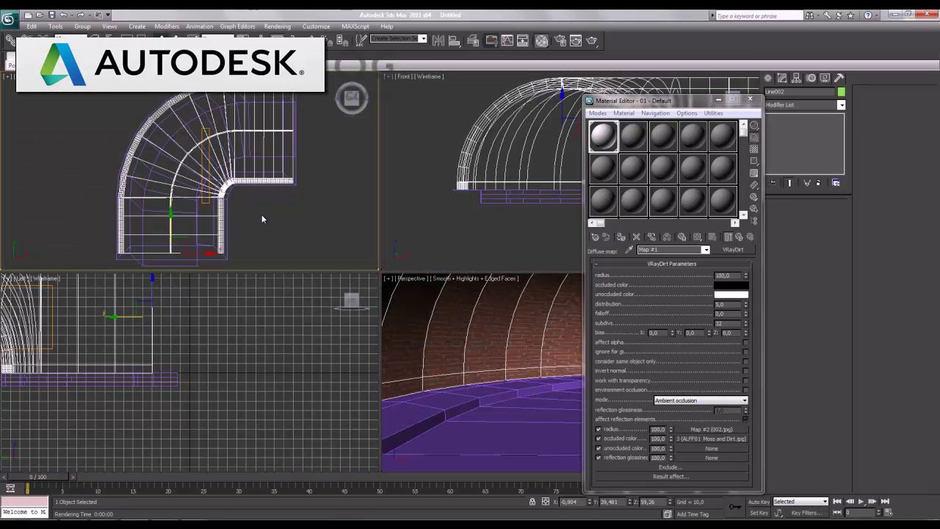
pyautogui.click(768, 78)
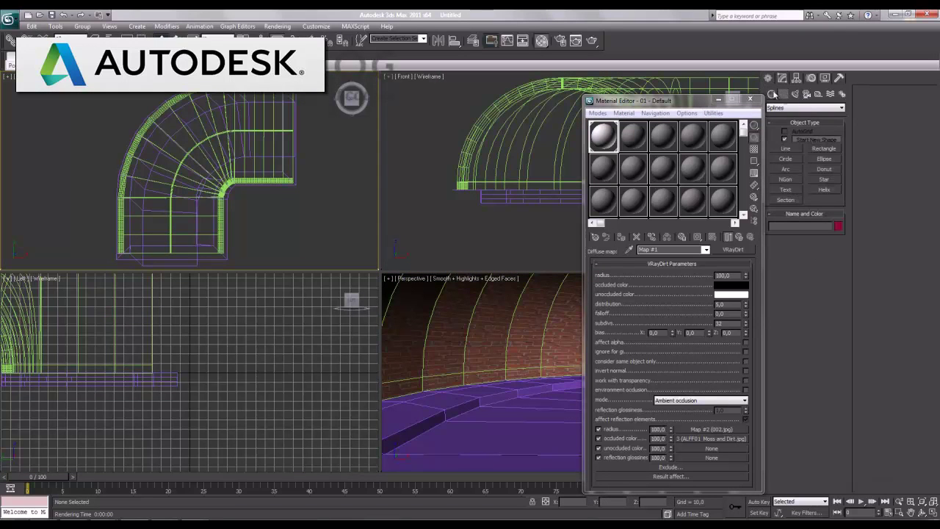
pyautogui.click(795, 94)
pyautogui.click(805, 108)
pyautogui.click(793, 128)
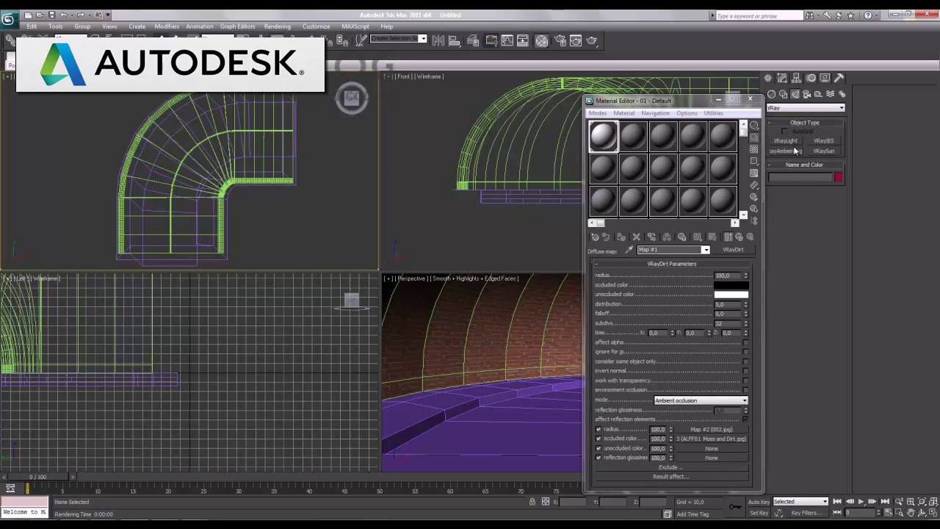
pyautogui.click(785, 140)
pyautogui.click(901, 119)
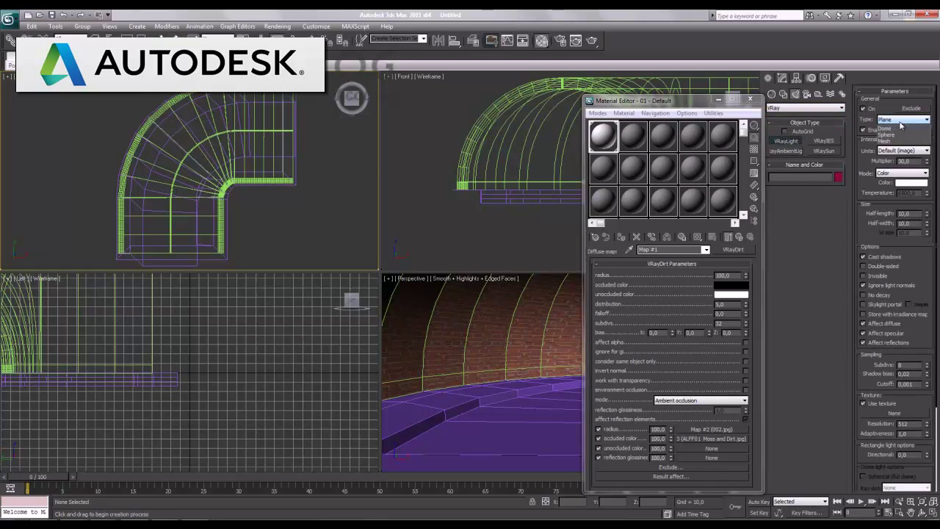
pyautogui.click(887, 135)
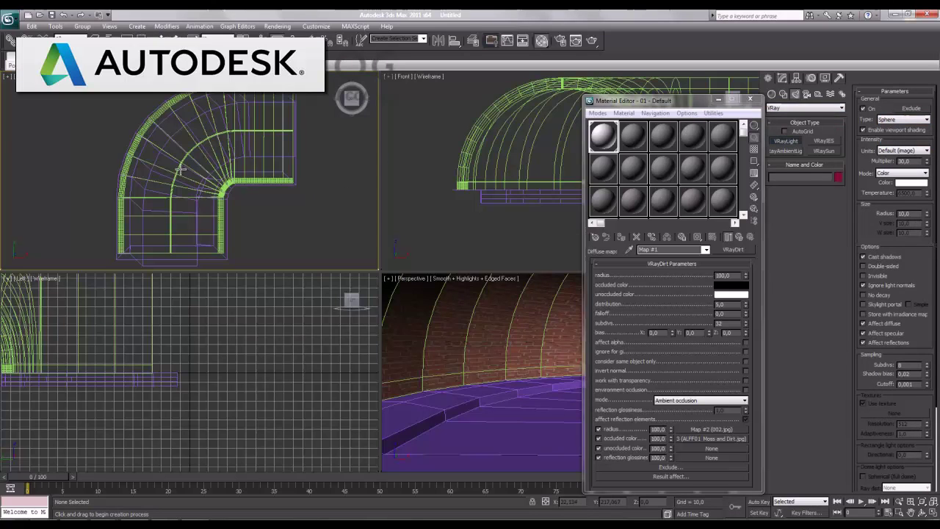
pyautogui.moveTo(179, 169); pyautogui.dragTo(185, 171)
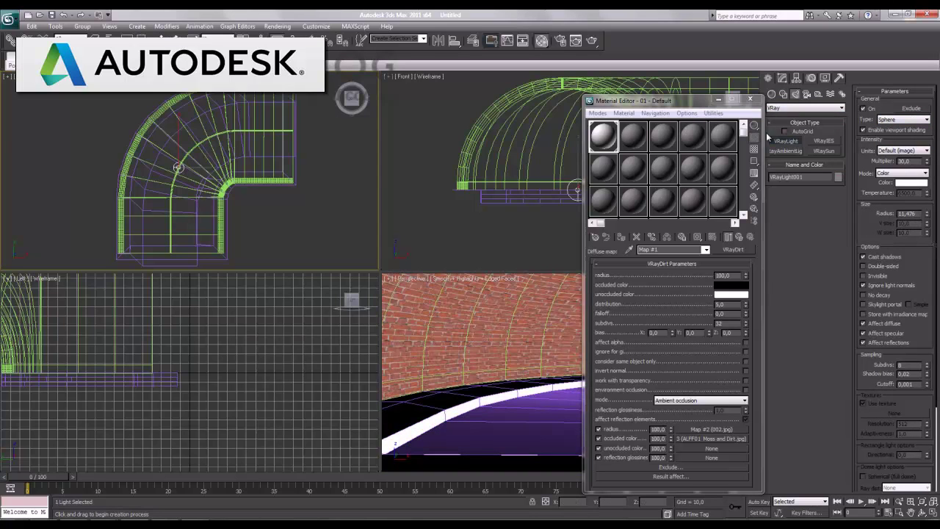
# Raise the light toward the arch, set its multiplier to 5, and test-render the maximized perspective
pyautogui.click(750, 100)
pyautogui.press('w')
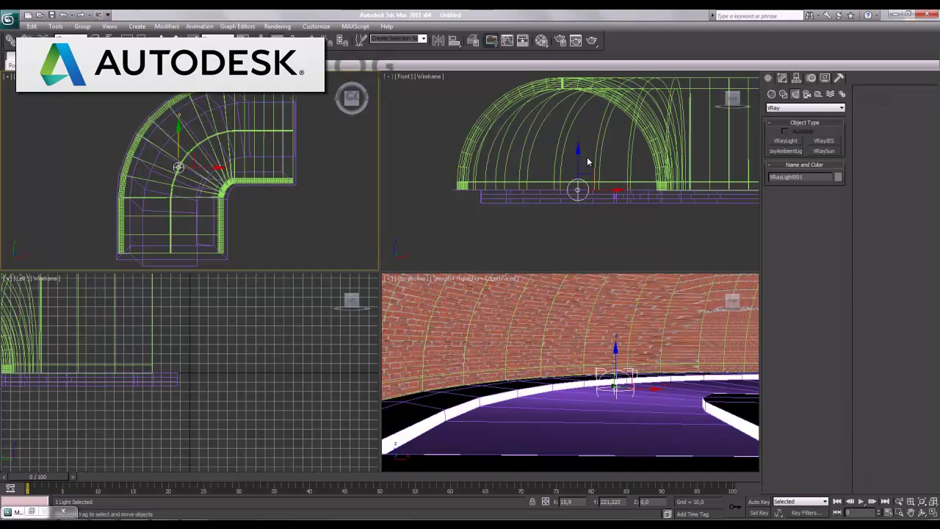
pyautogui.moveTo(580, 161); pyautogui.dragTo(579, 72)
pyautogui.click(782, 78)
pyautogui.doubleClick(814, 275)
pyautogui.press('Return')
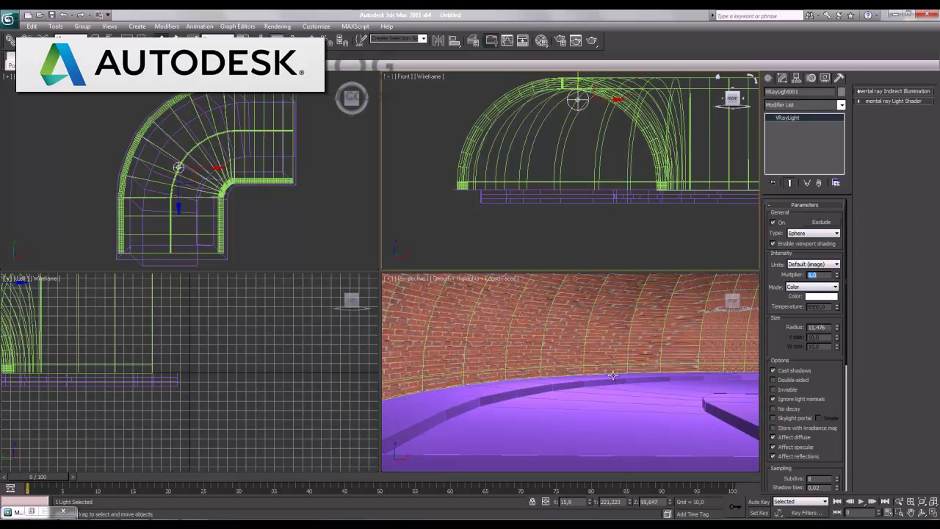
pyautogui.click(931, 514)
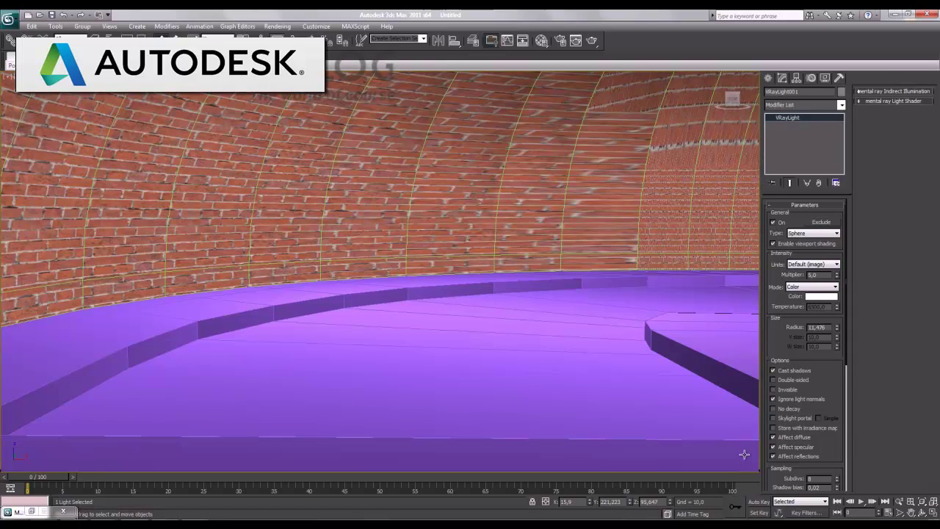
pyautogui.hotkey('shift', 'q')
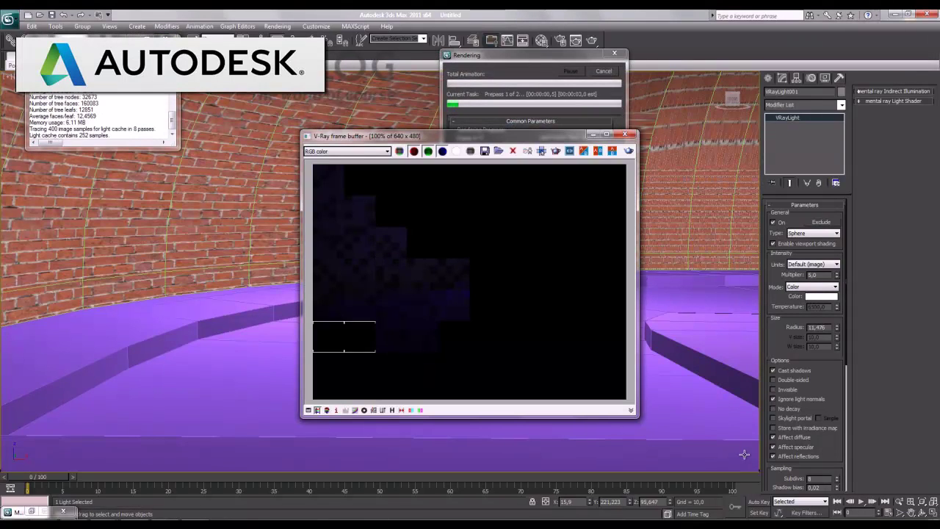
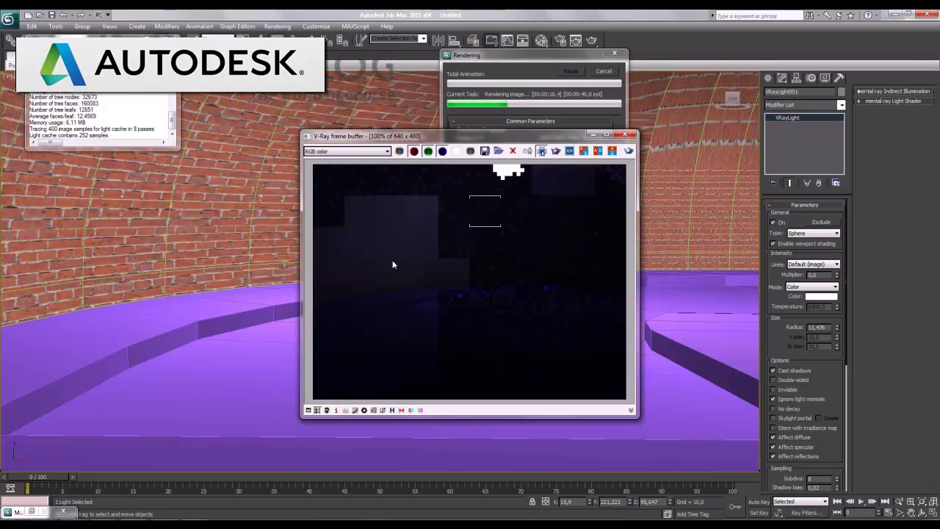
# Load Duvar\002.jpg as a Bitmap in the VRayDirt unoccluded color slot of material 01
pyautogui.press('m')
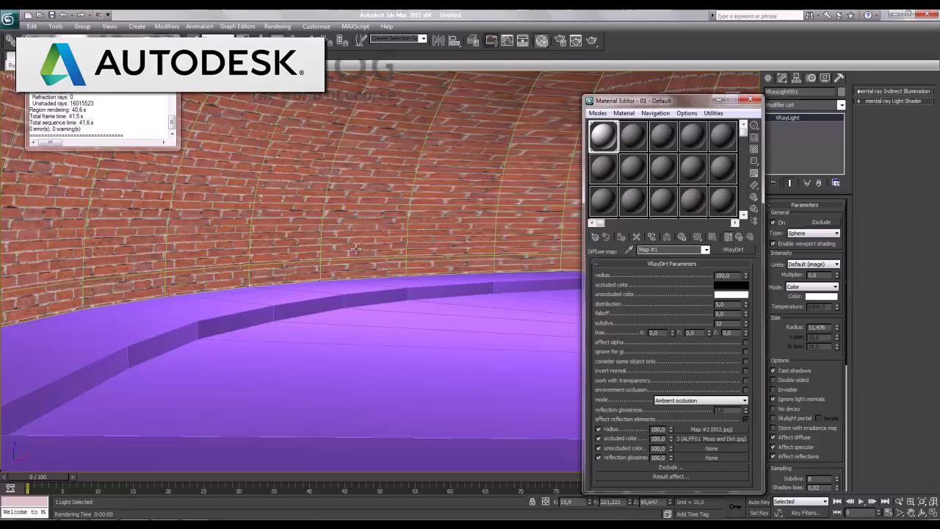
pyautogui.click(701, 447)
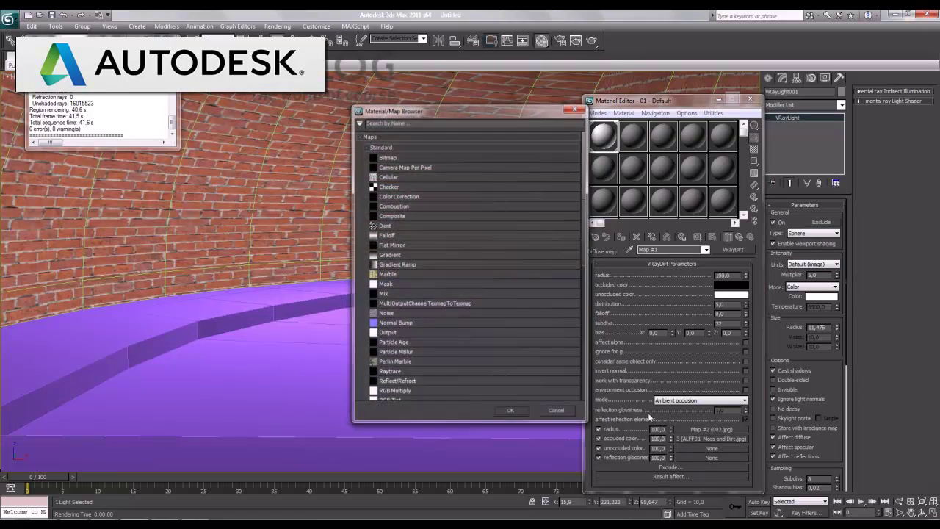
pyautogui.doubleClick(393, 161)
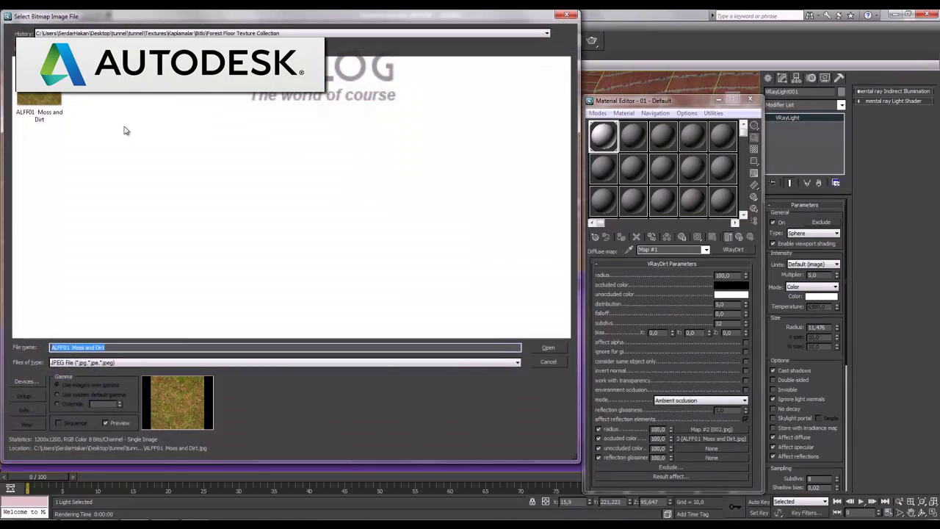
pyautogui.hotkey('alt', 'Up')
pyautogui.hotkey('alt', 'Up')
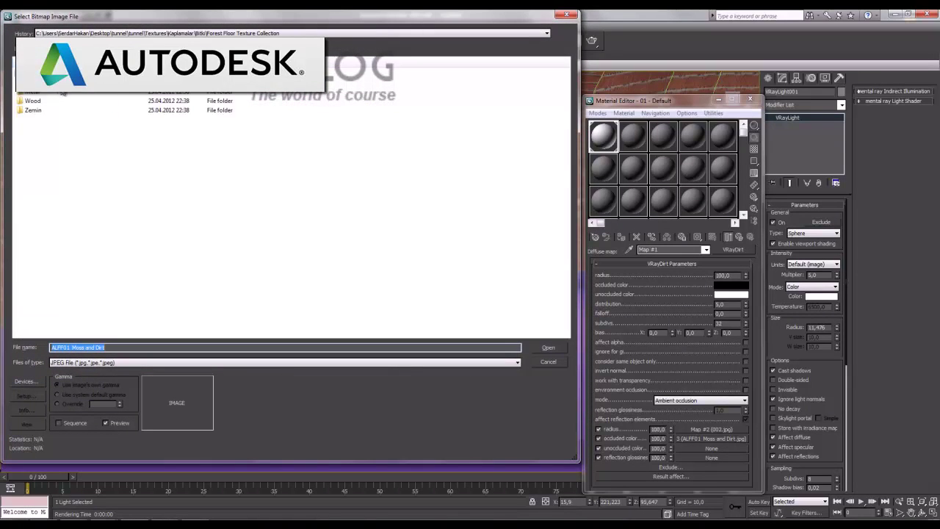
pyautogui.doubleClick(45, 101)
pyautogui.click(142, 99)
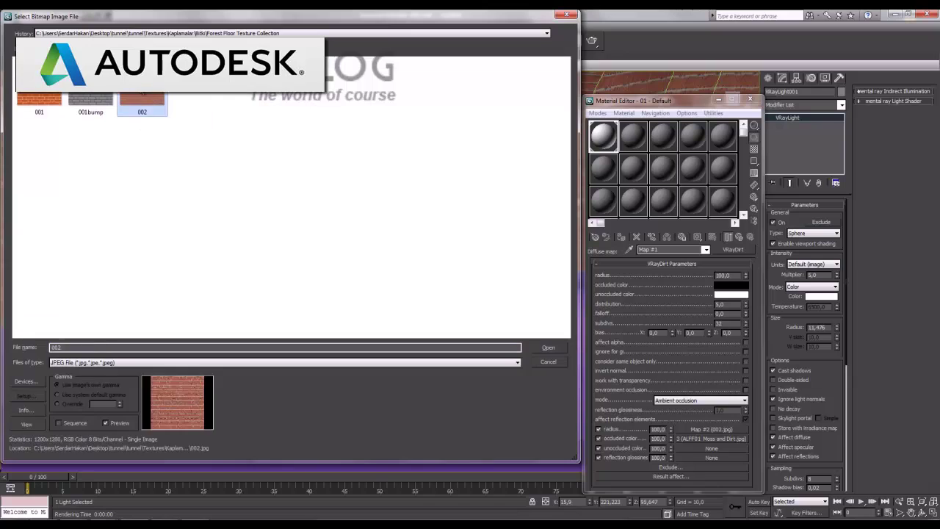
pyautogui.doubleClick(141, 97)
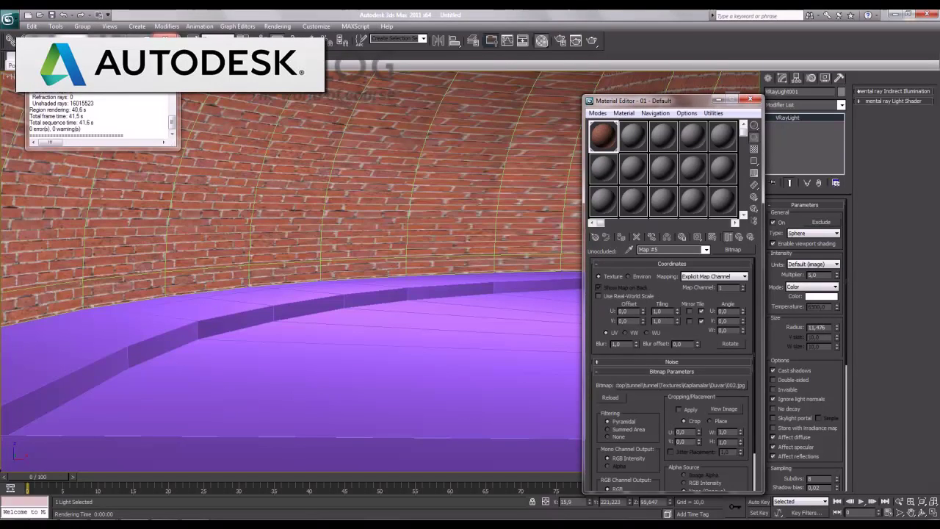
pyautogui.click(739, 237)
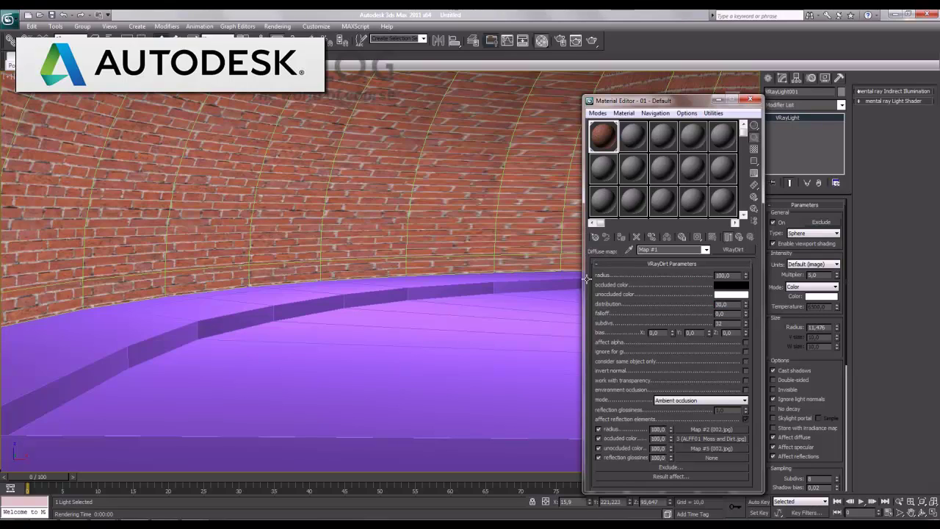
# Convert material 02 to a VRayMtl with Zemin\lino009c.jpg as its diffuse bitmap
pyautogui.click(640, 140)
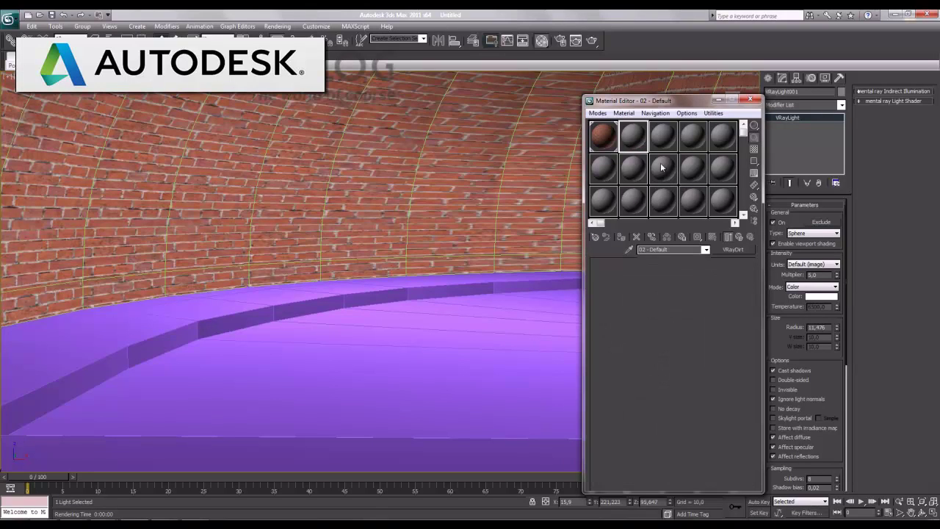
pyautogui.click(732, 249)
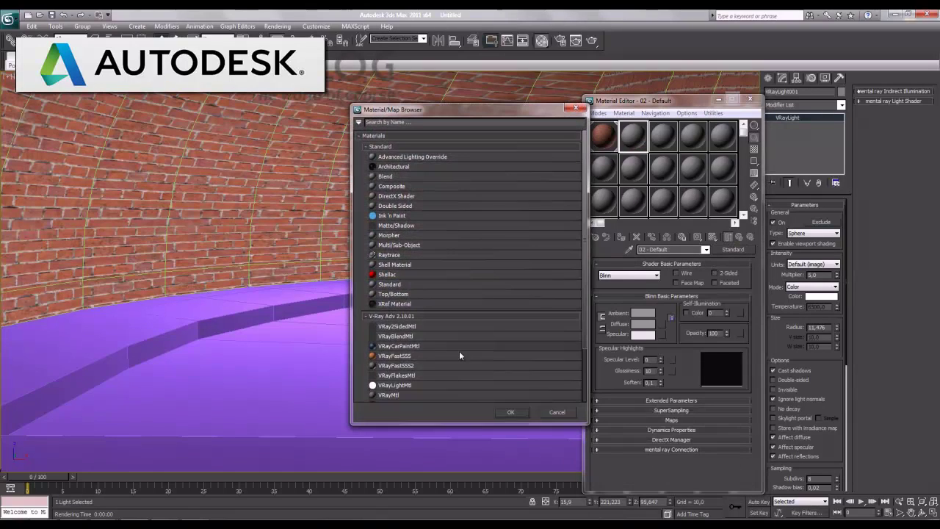
pyautogui.doubleClick(403, 395)
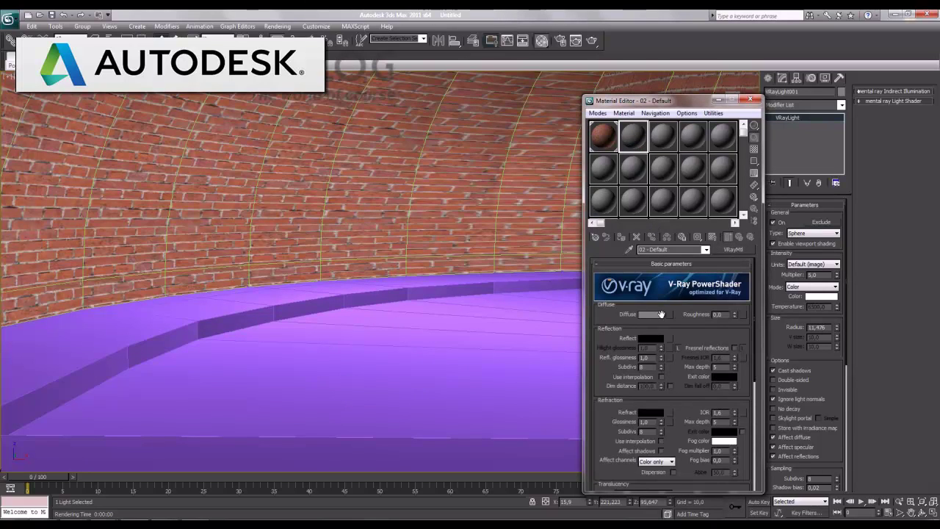
pyautogui.click(672, 314)
pyautogui.doubleClick(389, 159)
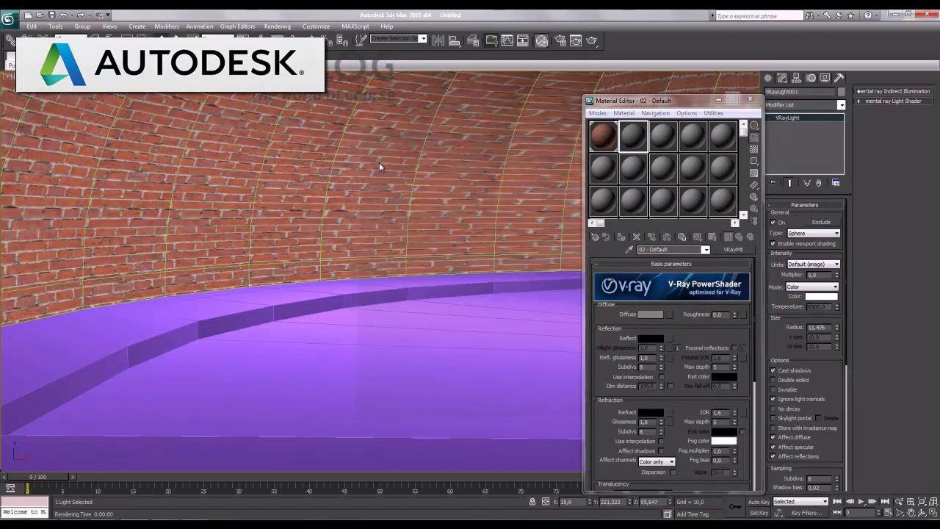
pyautogui.click(213, 48)
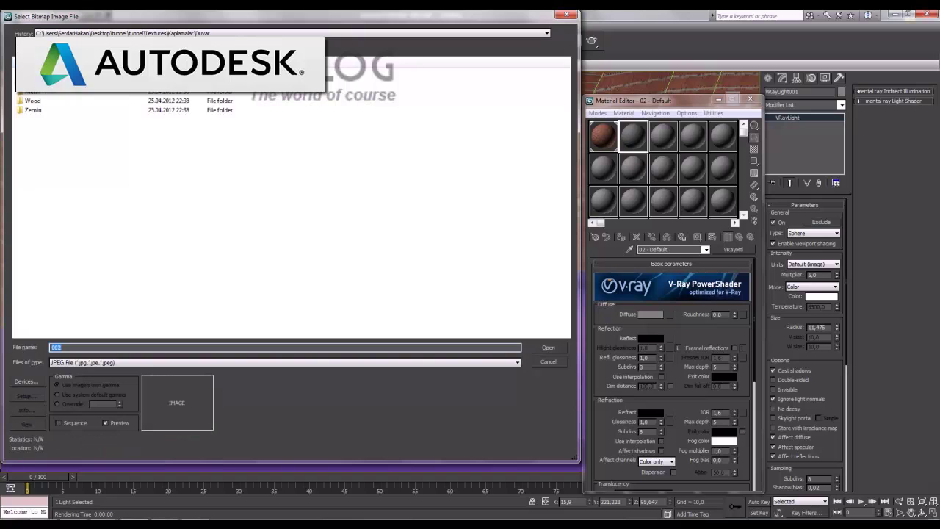
pyautogui.doubleClick(52, 111)
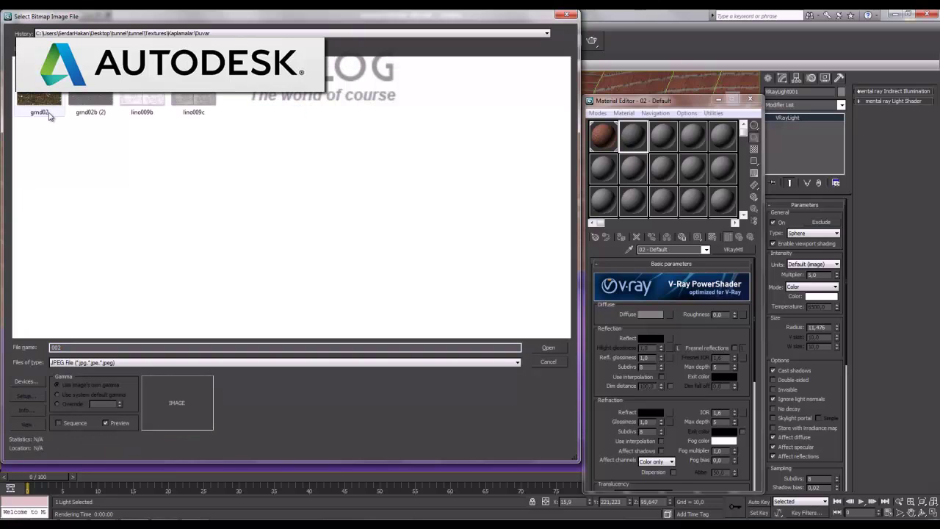
pyautogui.doubleClick(195, 102)
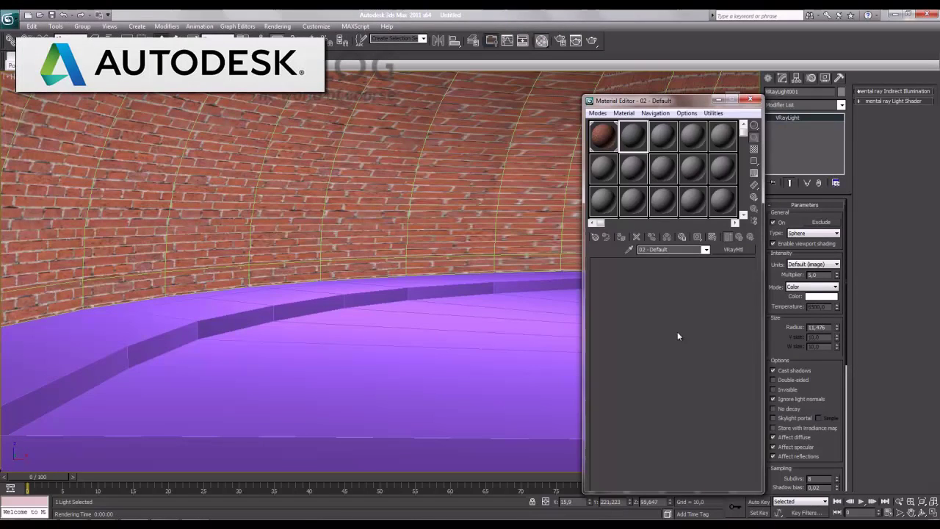
pyautogui.click(739, 237)
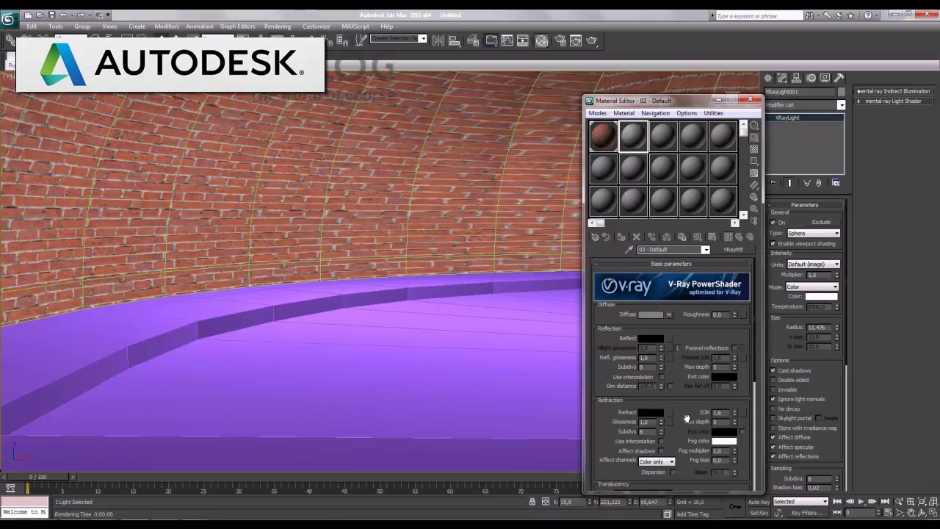
# Load lino009b.jpg as the material's bump map
pyautogui.scroll(-5, 681, 444)
pyautogui.scroll(-3, 700, 405)
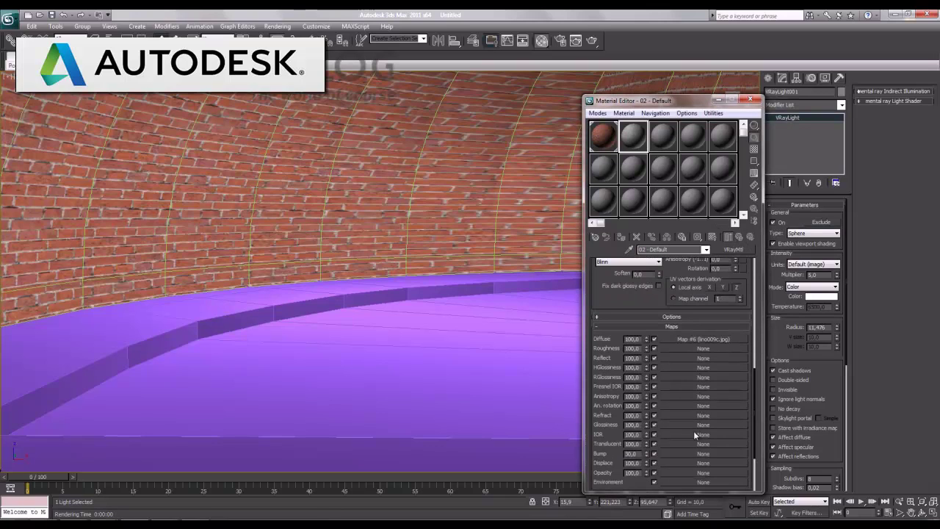
pyautogui.click(667, 457)
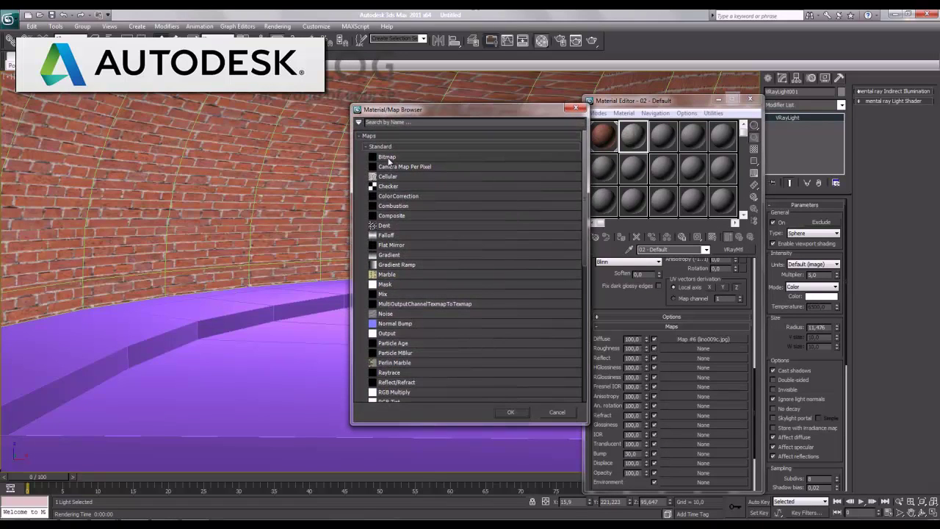
pyautogui.doubleClick(387, 158)
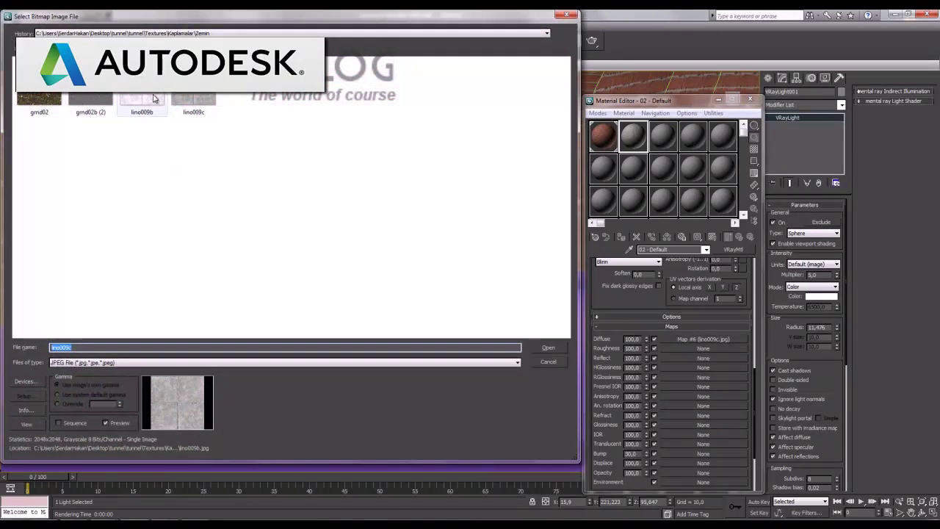
pyautogui.doubleClick(154, 98)
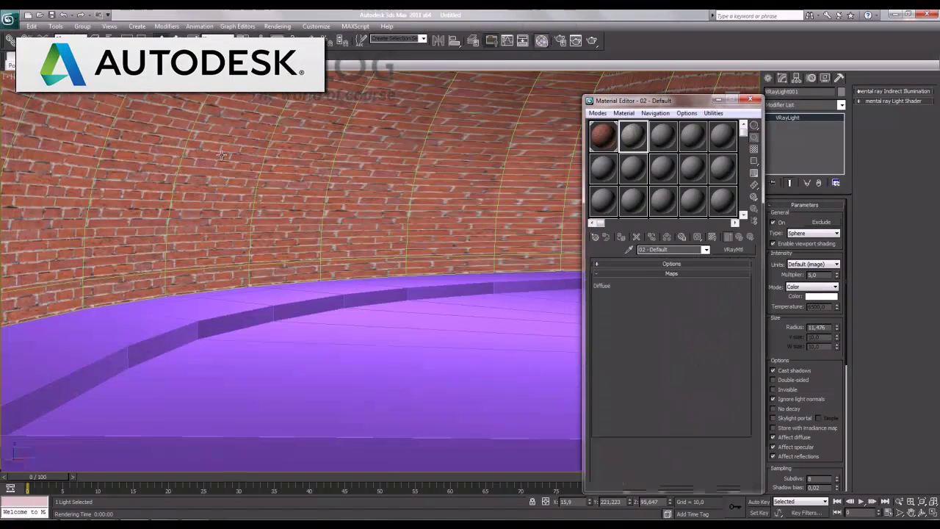
# Assign material 02 to the floor and show its map in the viewport
pyautogui.click(393, 348)
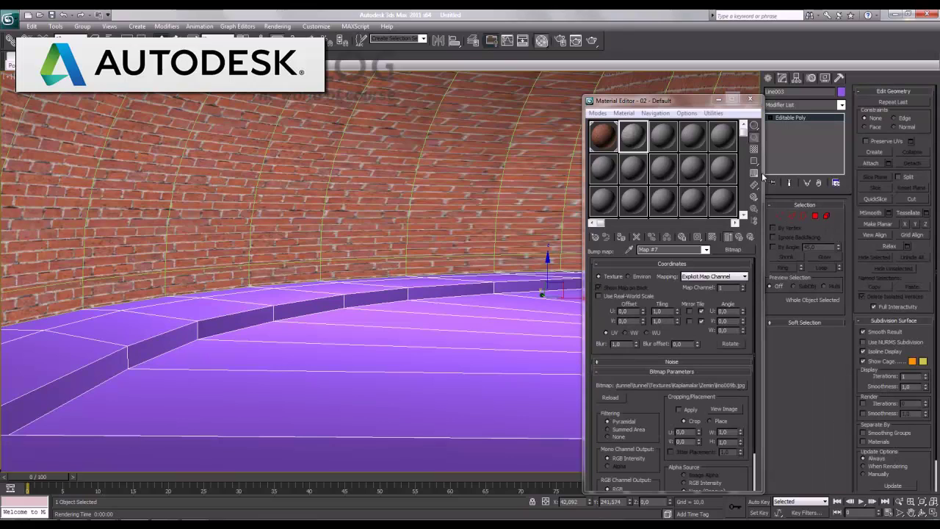
pyautogui.click(620, 237)
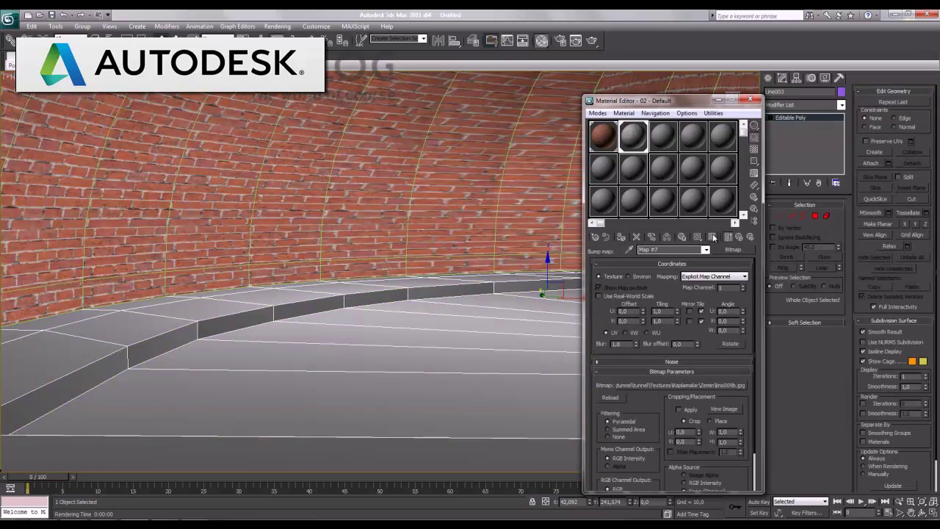
pyautogui.click(712, 237)
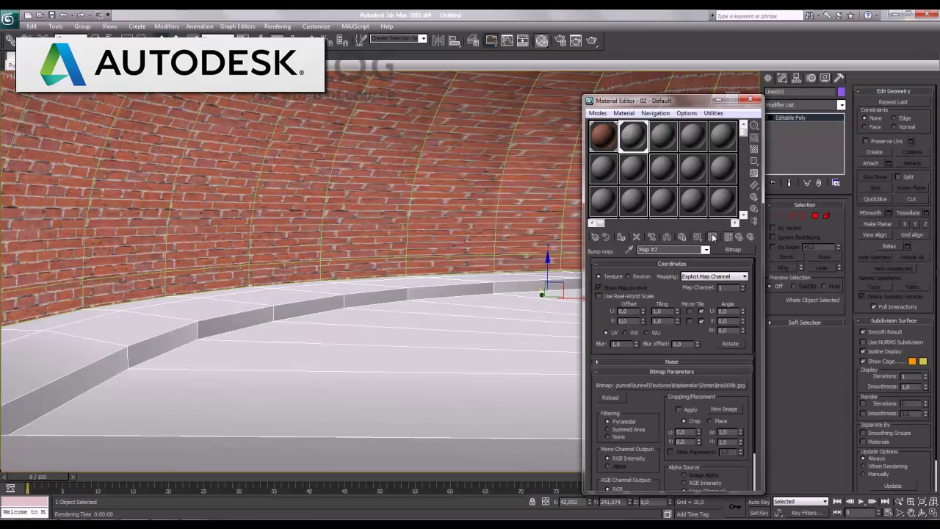
# Add a Box UVW Map to the floor, reducing Length to about 20 and Width to about 23
pyautogui.click(841, 105)
pyautogui.scroll(-8, 808, 262)
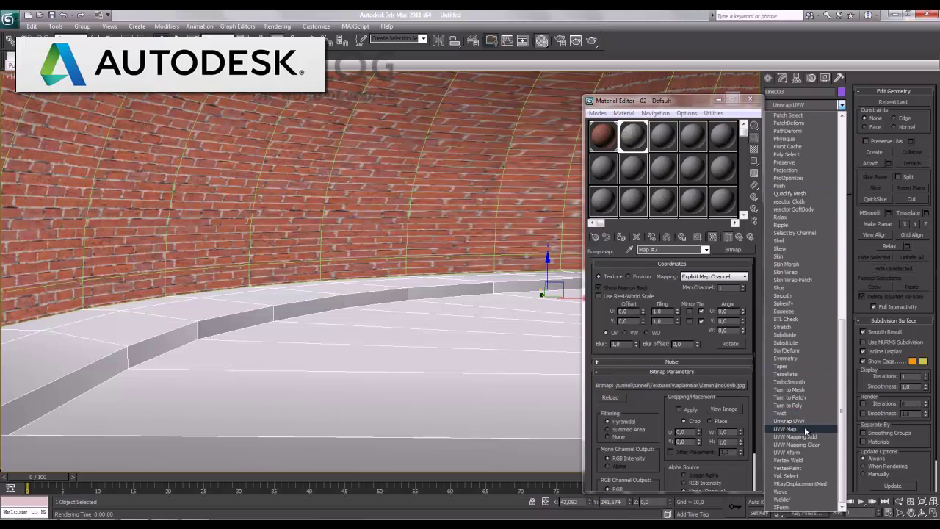
pyautogui.click(804, 428)
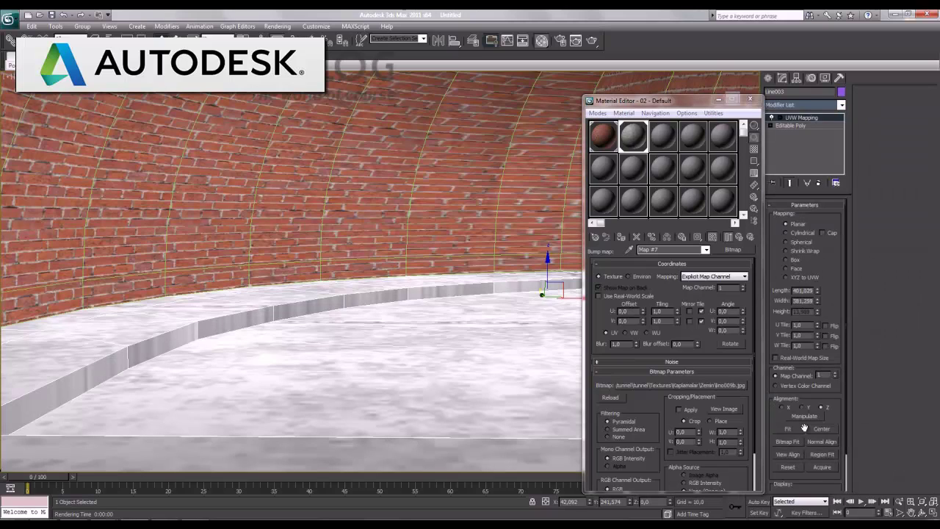
pyautogui.click(793, 260)
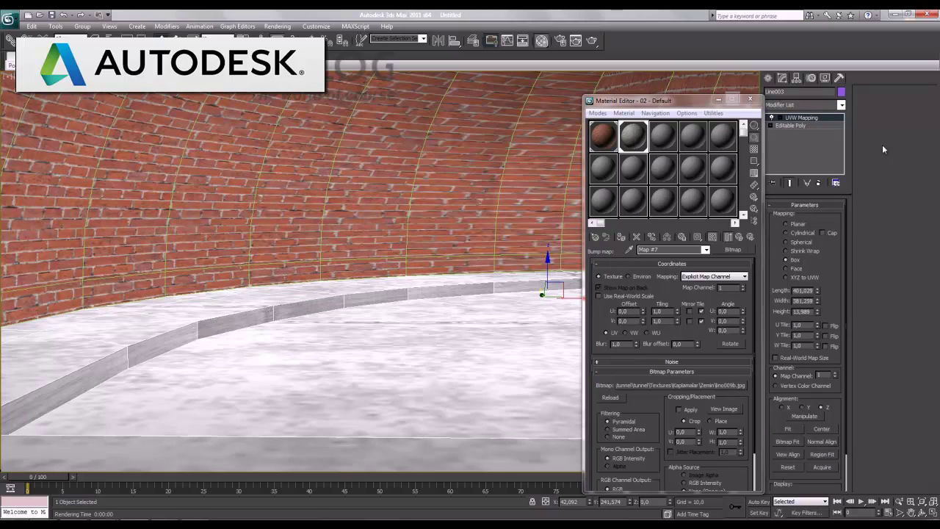
pyautogui.moveTo(817, 292); pyautogui.dragTo(809, 339)
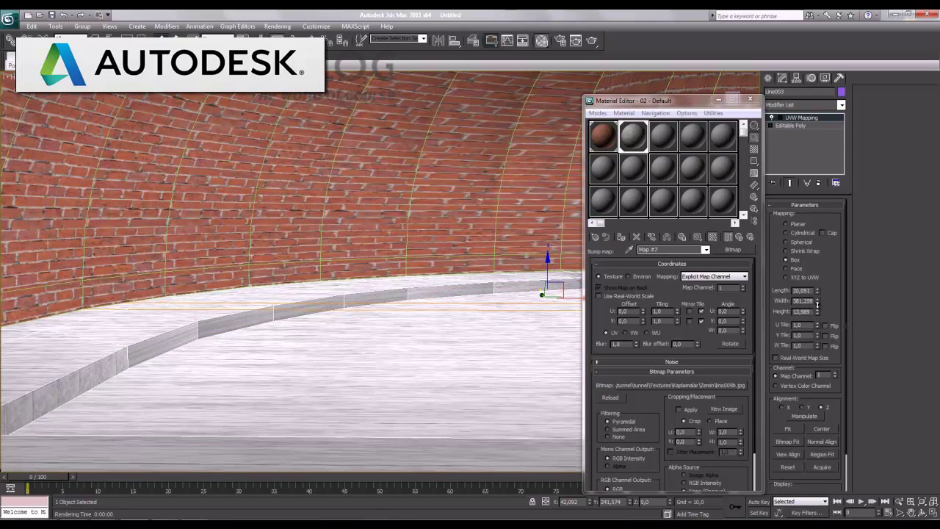
pyautogui.moveTo(817, 302)
pyautogui.mouseDown()
pyautogui.moveTo(818, 349)
pyautogui.moveTo(816, 315)
pyautogui.mouseUp()
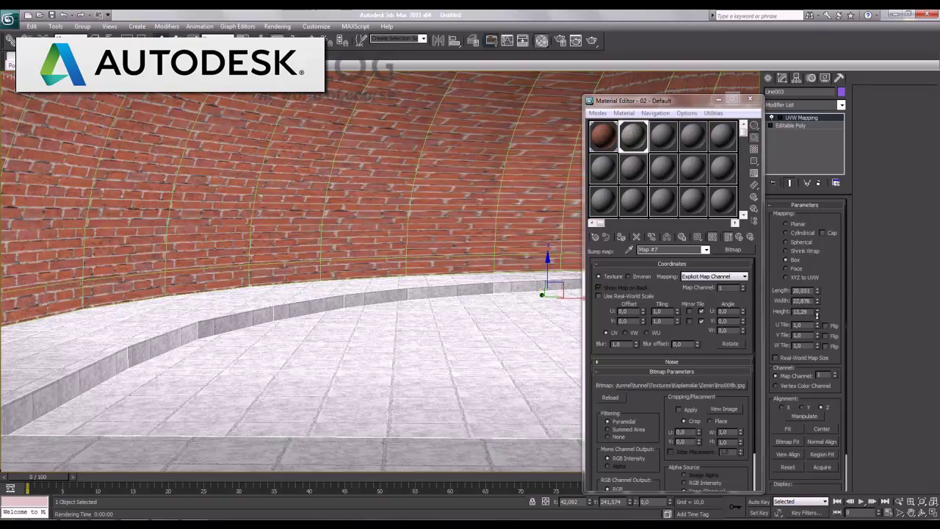
pyautogui.click(736, 249)
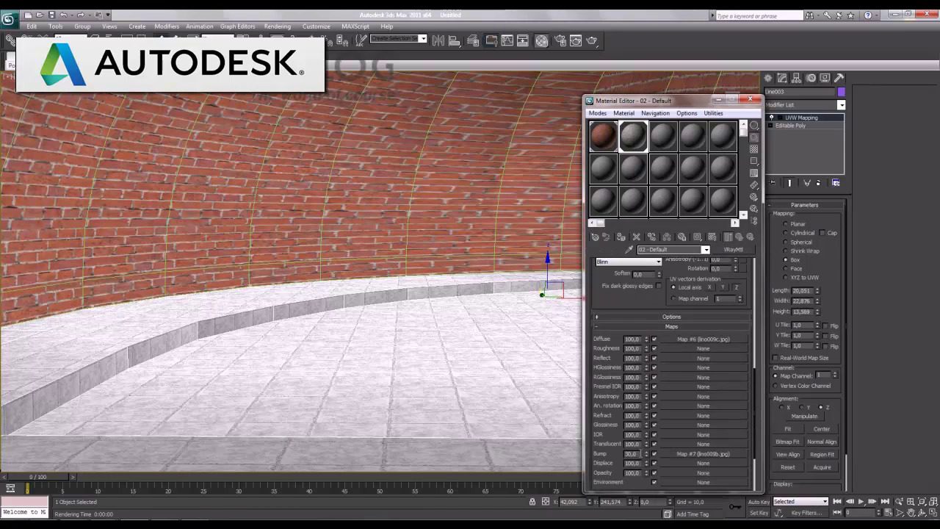
pyautogui.write('120')
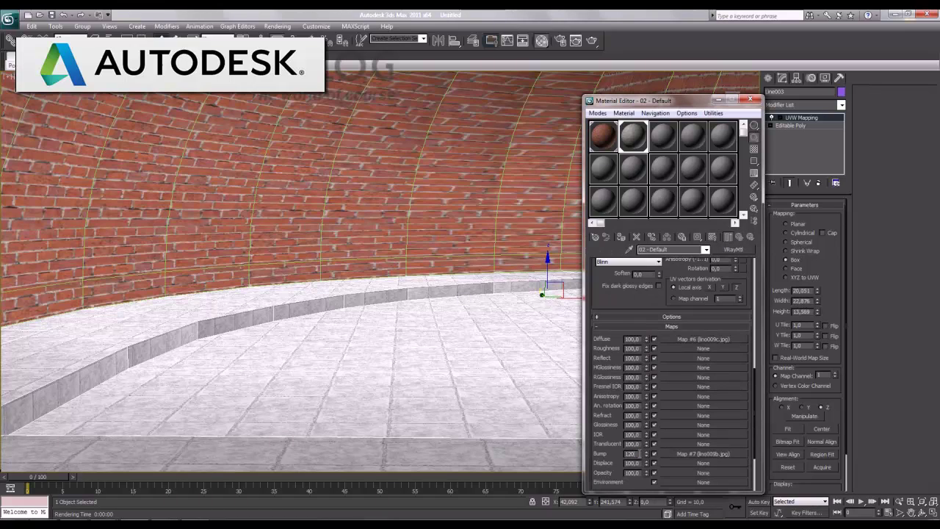
# Convert material 03 to a VRayMtl with a white diffuse colour
pyautogui.doubleClick(632, 453)
pyautogui.click(664, 143)
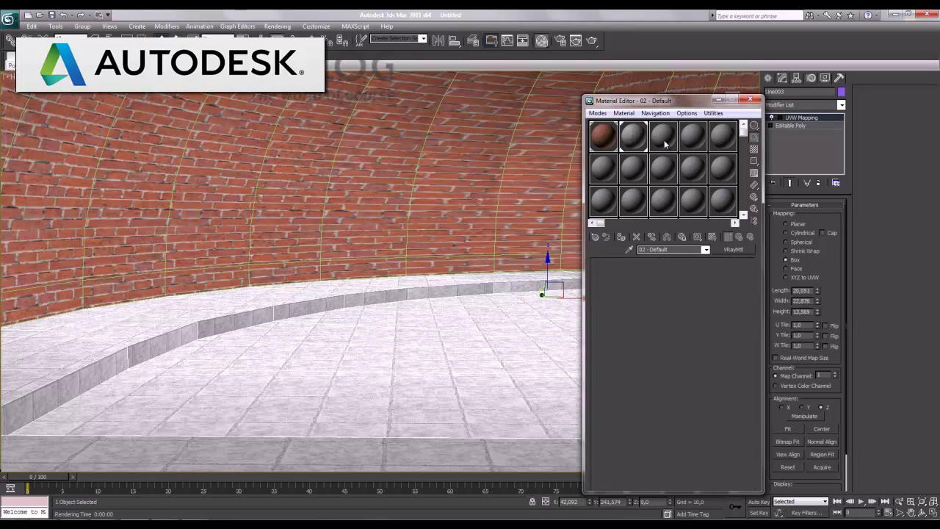
pyautogui.click(738, 250)
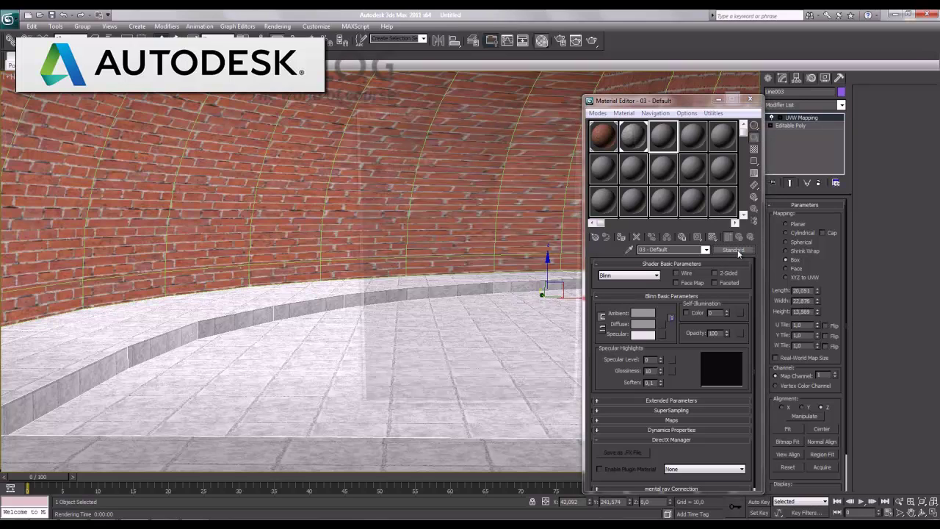
pyautogui.doubleClick(389, 395)
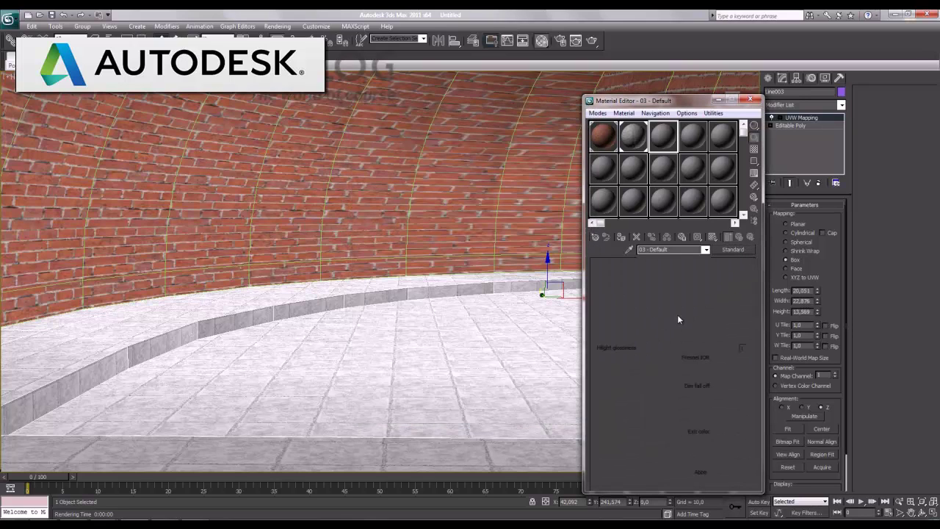
pyautogui.click(651, 314)
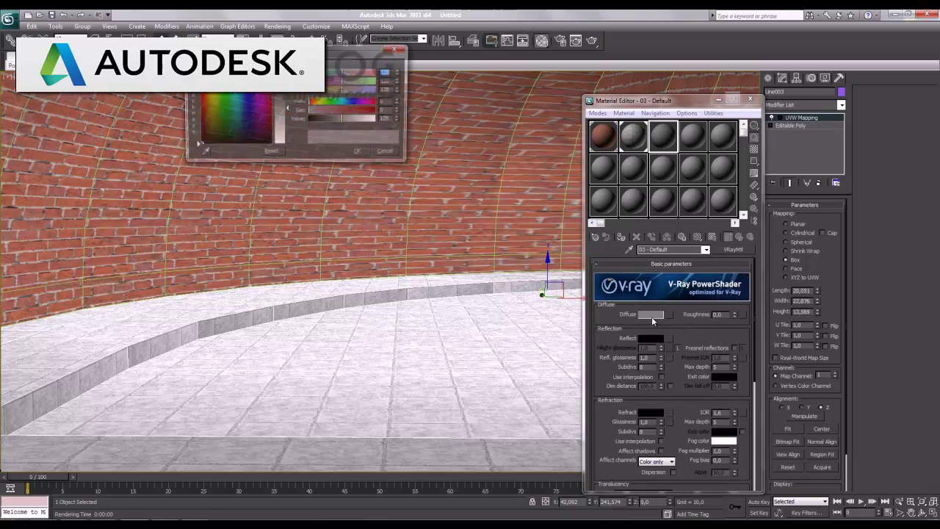
pyautogui.moveTo(288, 110); pyautogui.dragTo(288, 93)
pyautogui.click(359, 152)
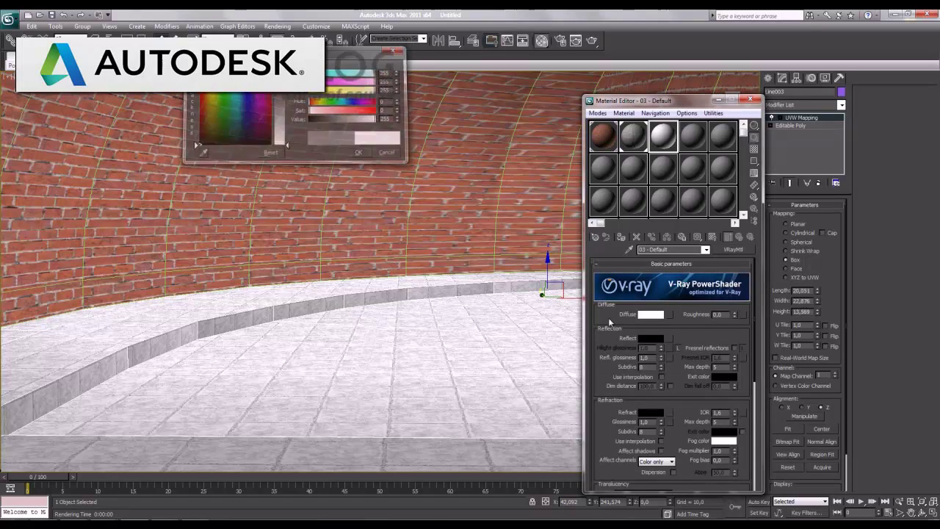
# Set reflection to grey 50 and unlock Hilight glossiness at 0,85
pyautogui.click(647, 339)
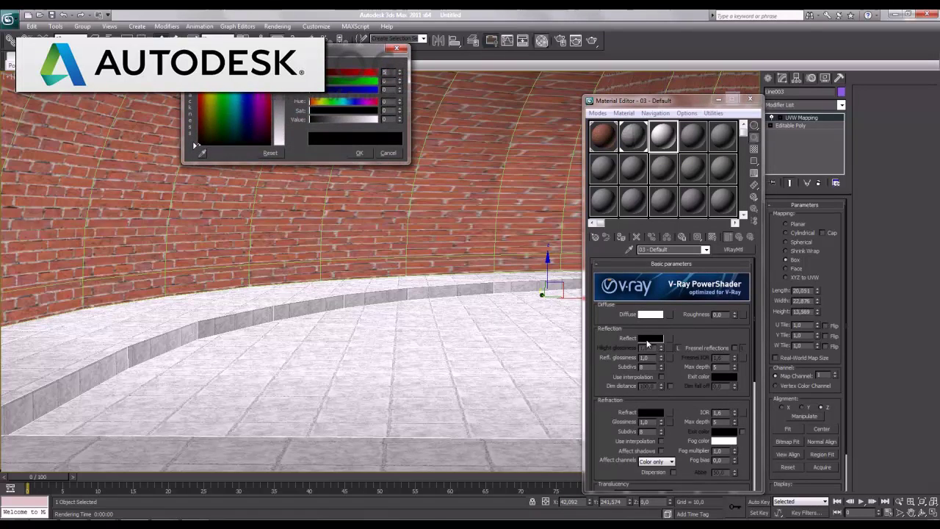
pyautogui.write('50')
pyautogui.press('Tab')
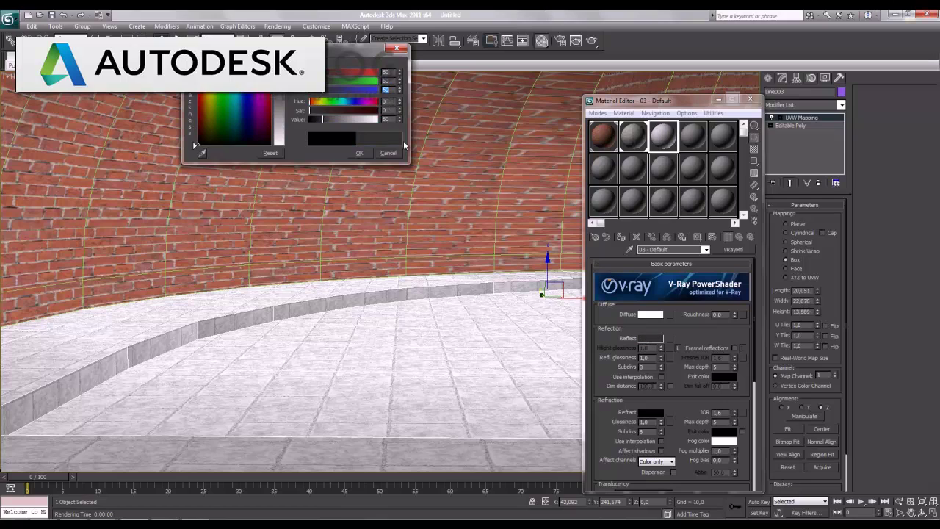
pyautogui.click(360, 154)
pyautogui.click(677, 347)
pyautogui.doubleClick(644, 347)
pyautogui.write('0,85')
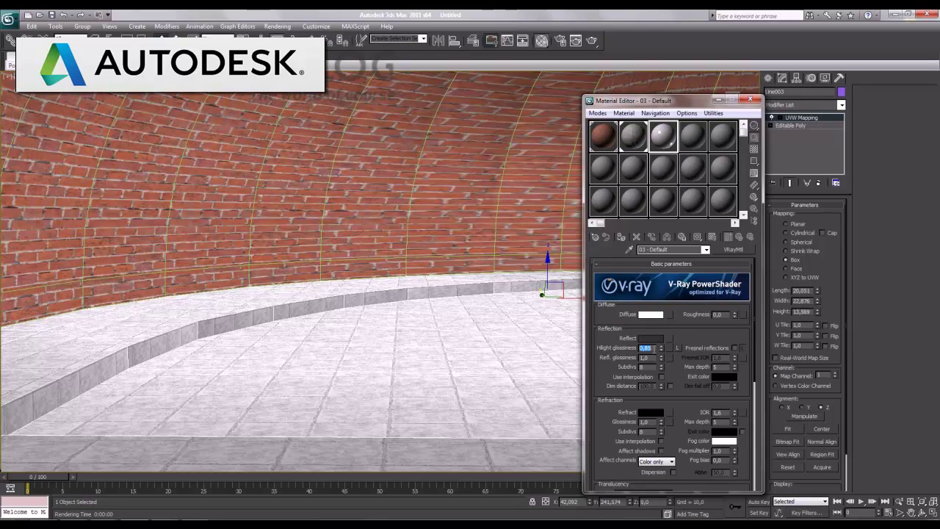
# Make the refraction colour white and show a checkered sample background
pyautogui.click(648, 413)
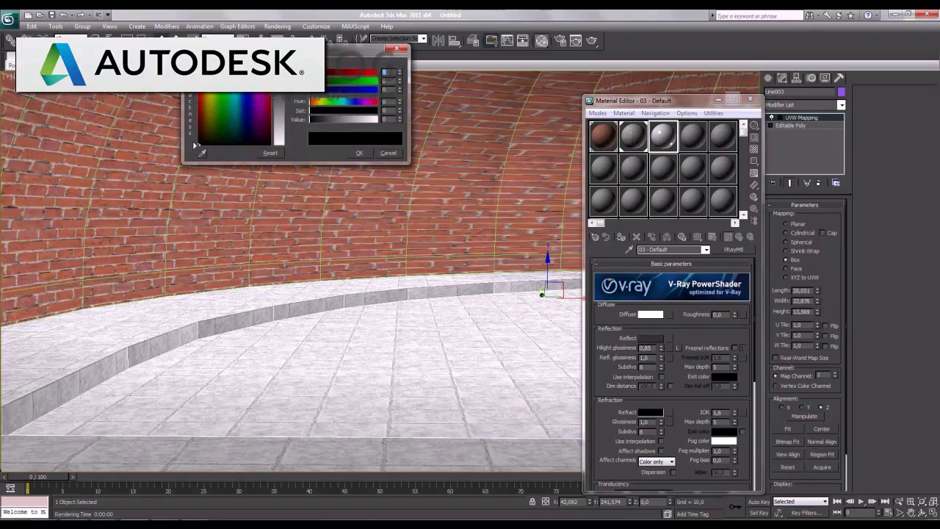
pyautogui.moveTo(309, 119); pyautogui.dragTo(378, 119)
pyautogui.click(359, 153)
pyautogui.click(753, 148)
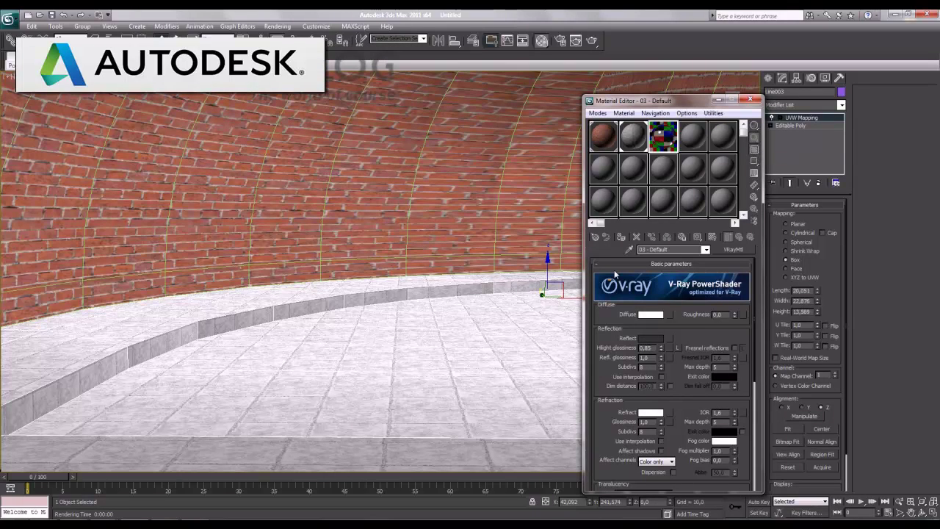
pyautogui.moveTo(603, 429); pyautogui.dragTo(619, 162)
# Add a Noise bump map tiled 10 on X, Y and Z
pyautogui.click(681, 406)
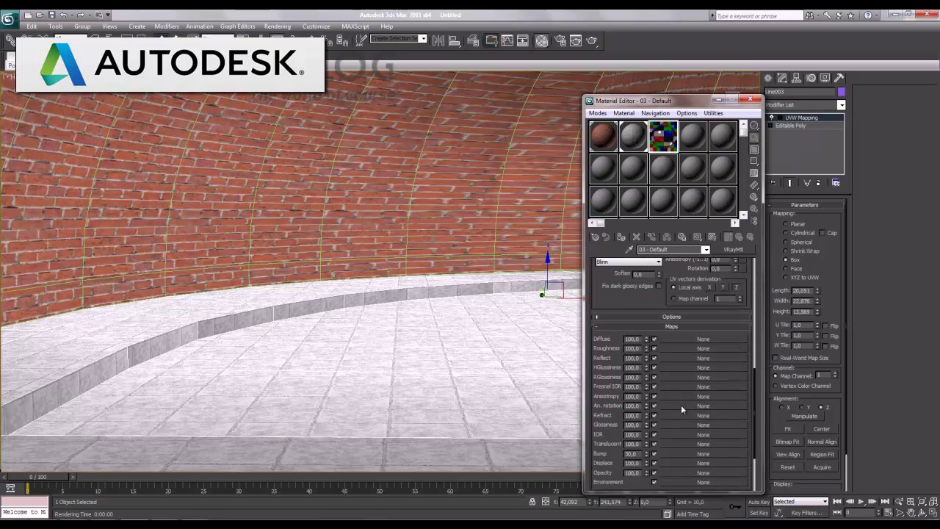
pyautogui.click(702, 453)
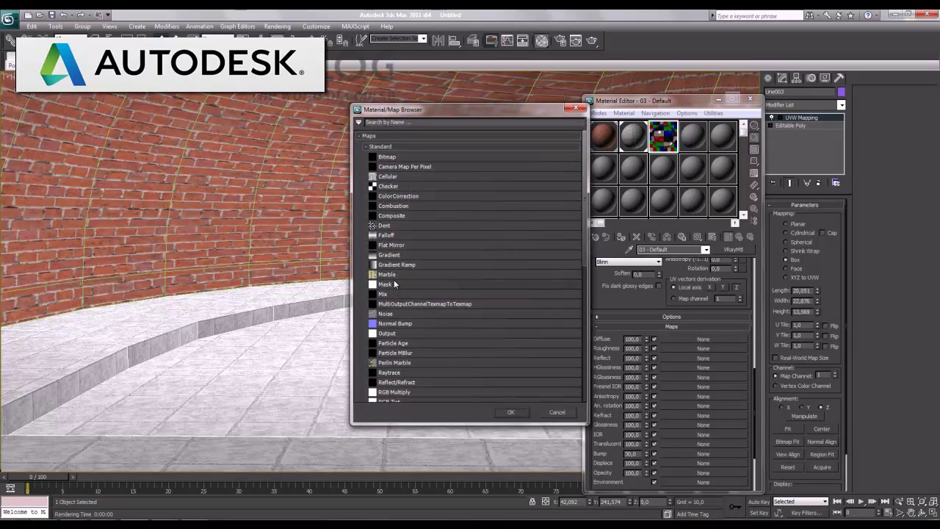
pyautogui.doubleClick(387, 314)
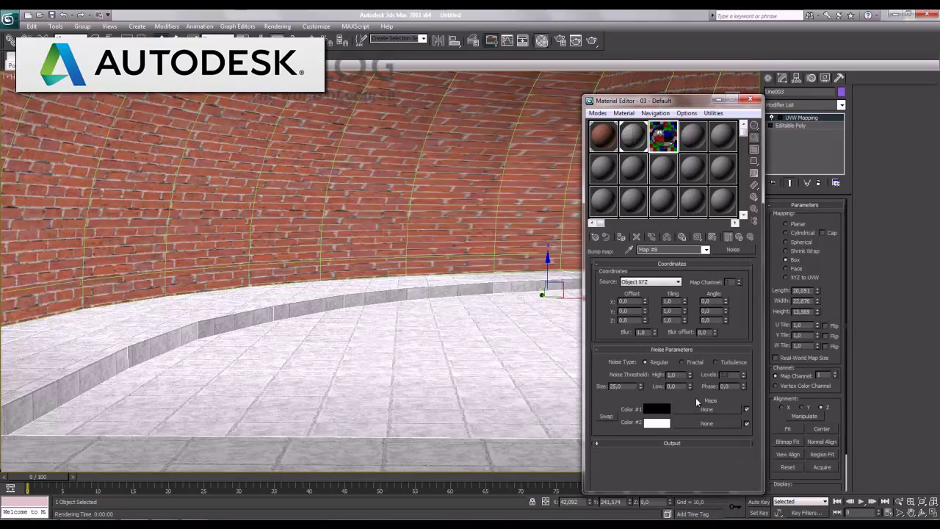
pyautogui.press('Tab')
pyautogui.write('10')
pyautogui.press('Tab')
pyautogui.write('10')
pyautogui.click(750, 236)
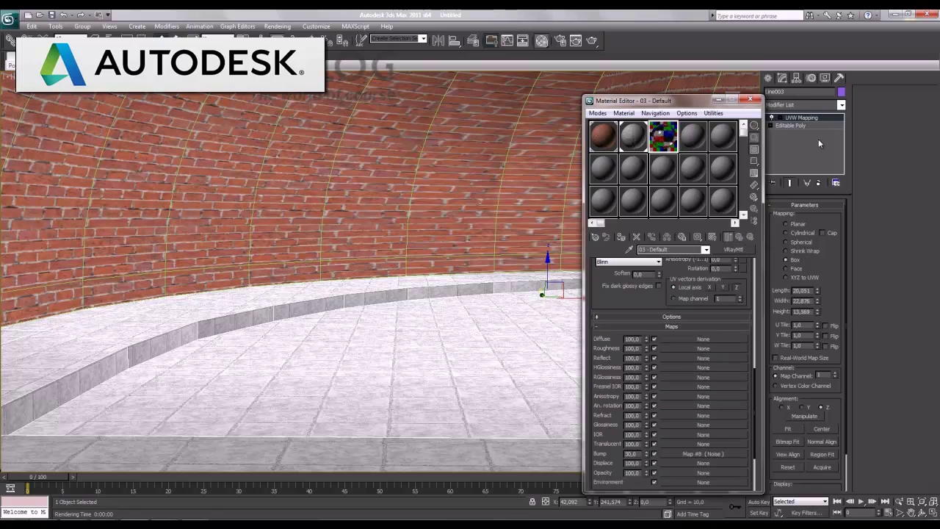
pyautogui.click(801, 124)
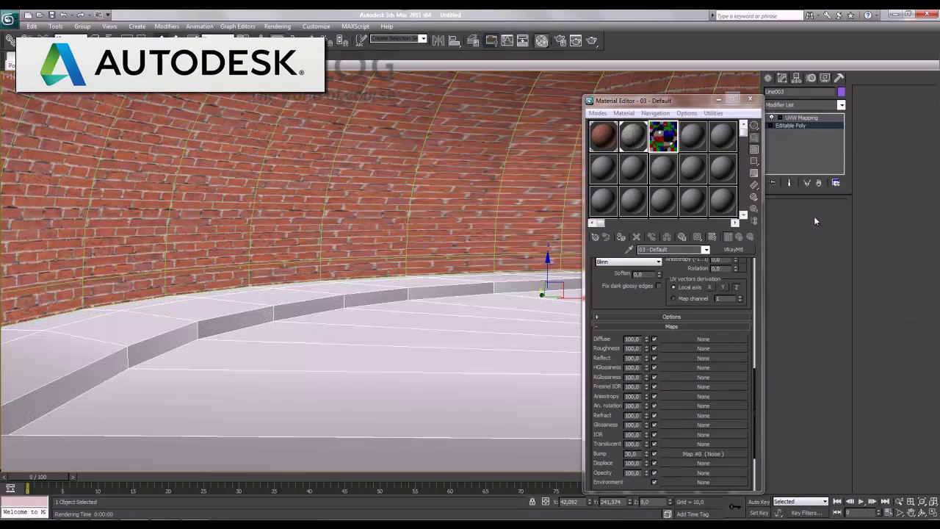
# Assign material 03 to the selected floor polygons, then return to the UVW Mapping level
pyautogui.click(815, 216)
pyautogui.click(620, 237)
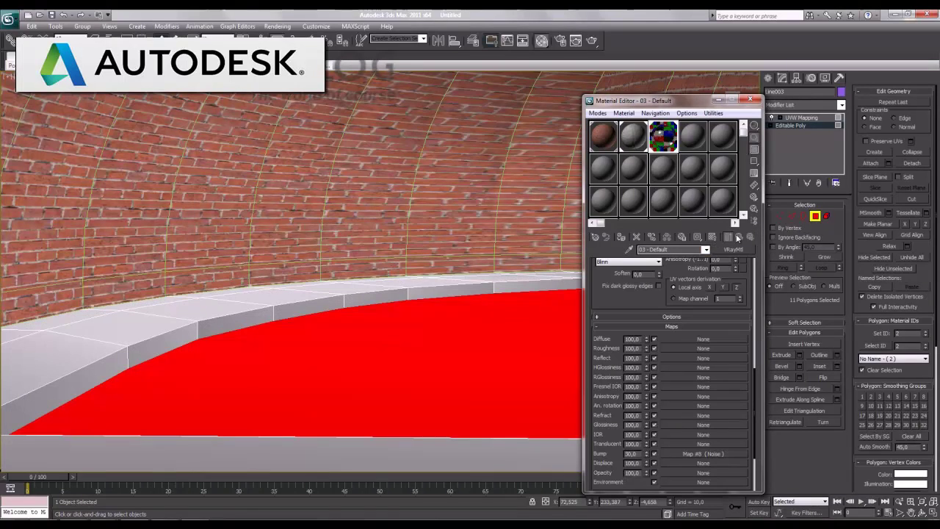
pyautogui.click(814, 216)
pyautogui.click(800, 117)
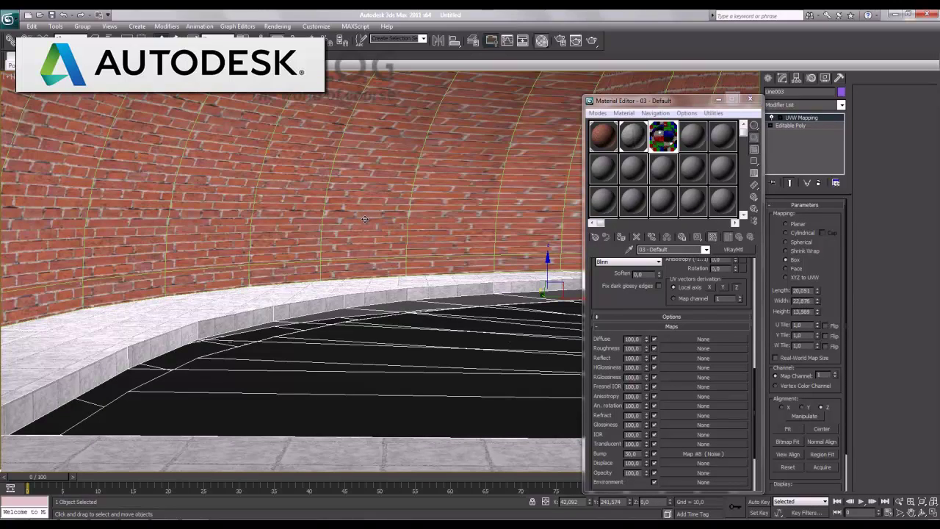
# Render a quick test frame and bring up Render Setup
pyautogui.hotkey('shift', 'q')
pyautogui.click(278, 25)
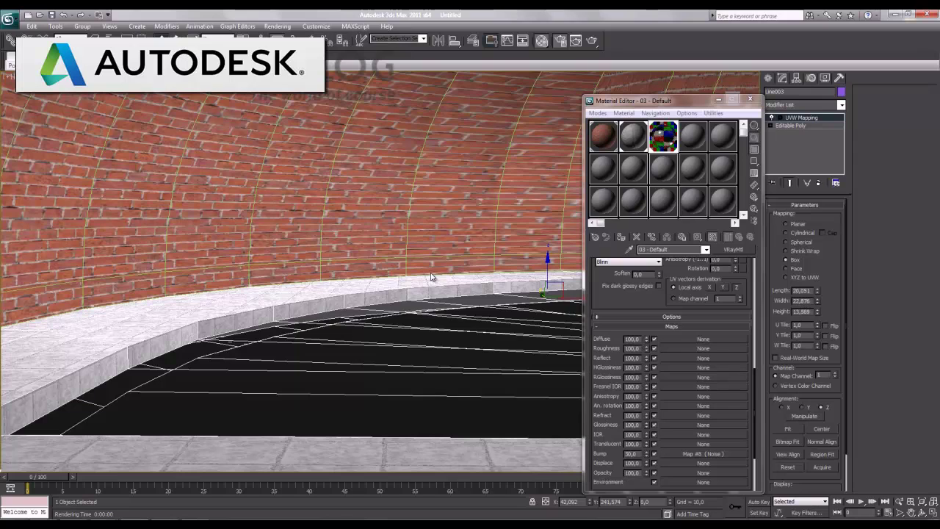
pyautogui.press('F10')
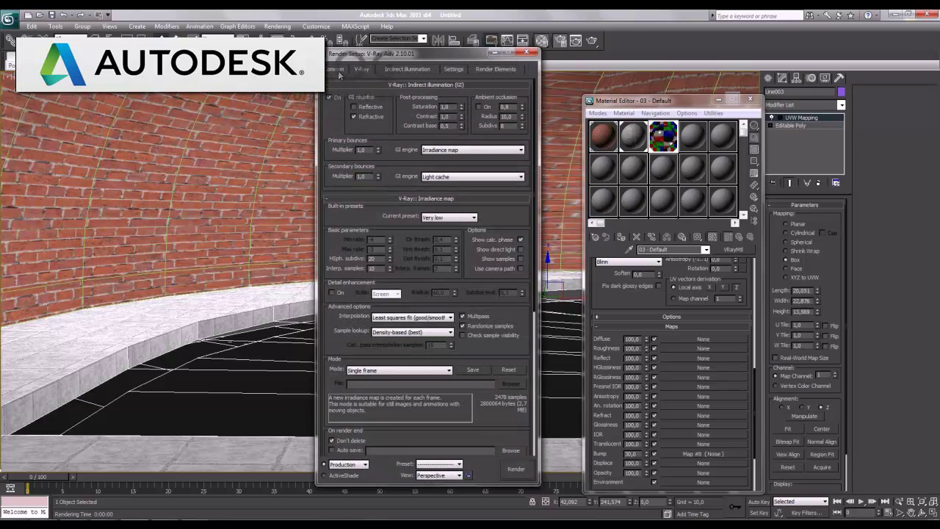
# Set output to HDTV 1280x720 and V-Ray colour mapping to Linear multiply
pyautogui.click(337, 69)
pyautogui.click(387, 197)
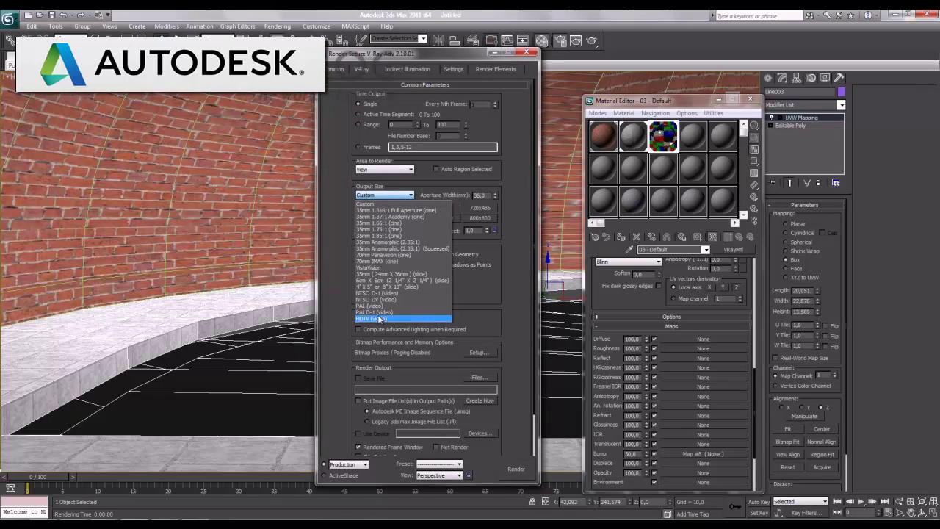
pyautogui.click(389, 315)
pyautogui.click(440, 218)
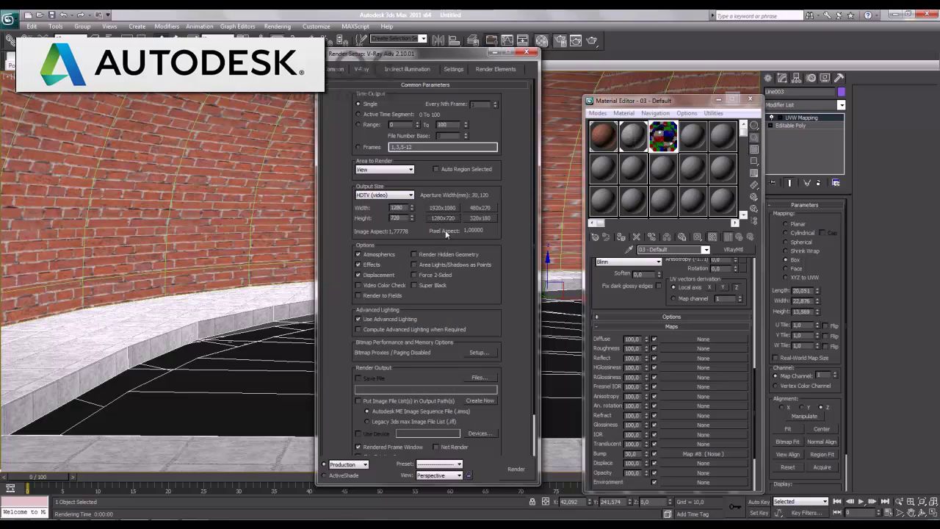
pyautogui.click(362, 69)
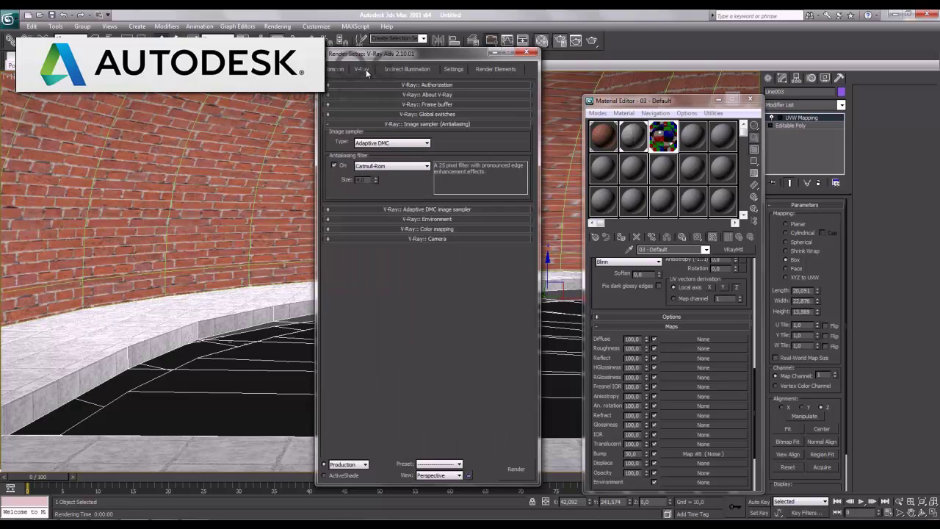
pyautogui.click(454, 230)
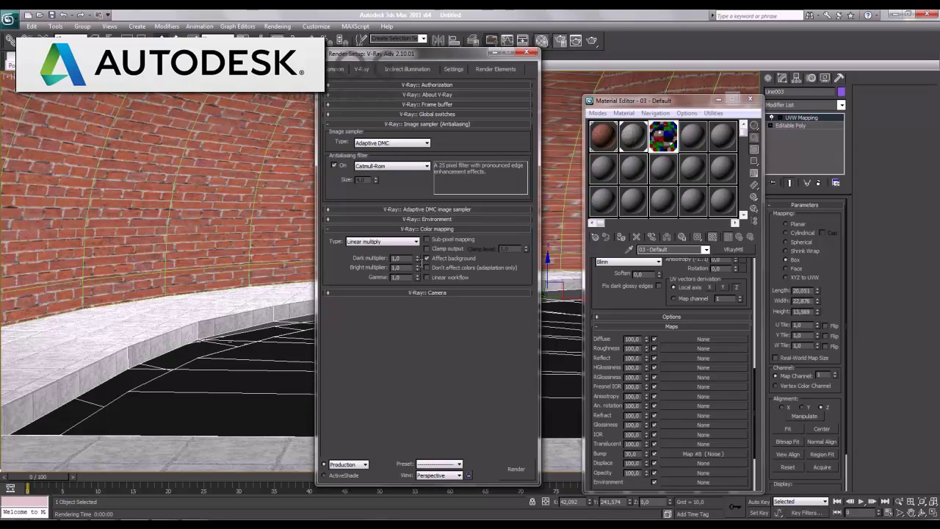
pyautogui.click(380, 241)
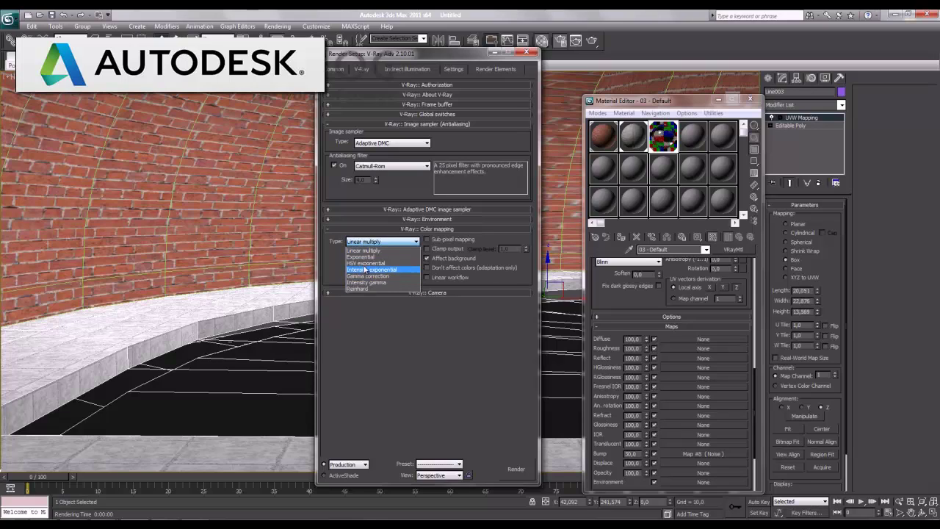
pyautogui.click(367, 251)
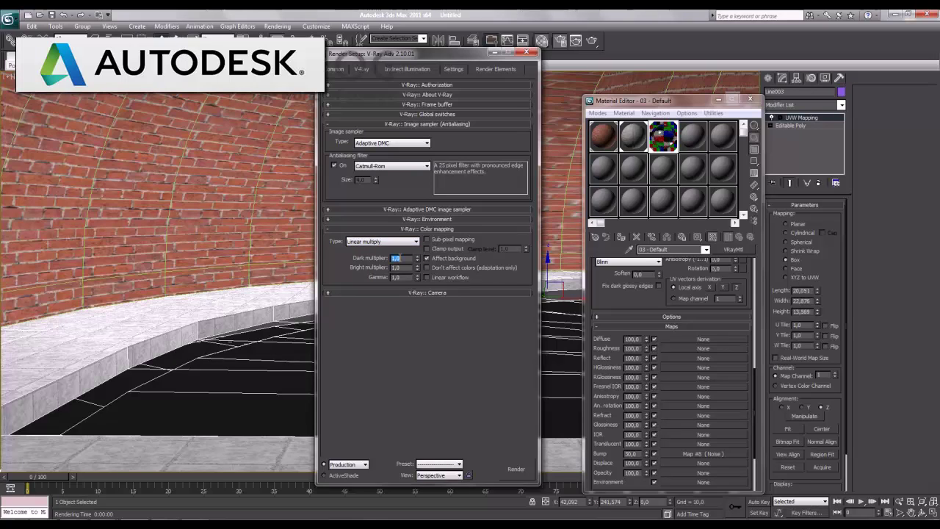
# Run a test V-Ray render of the tunnel, then close the render windows
pyautogui.click(517, 469)
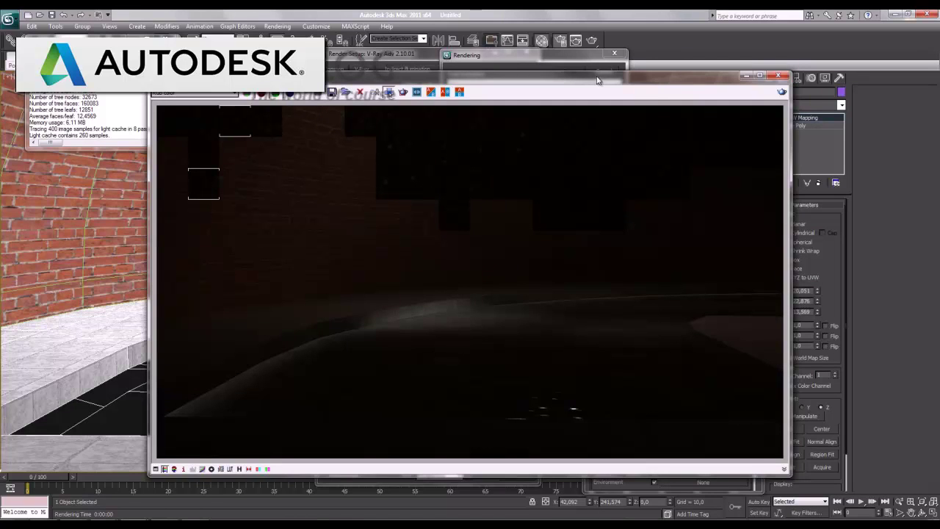
pyautogui.click(609, 67)
pyautogui.click(606, 72)
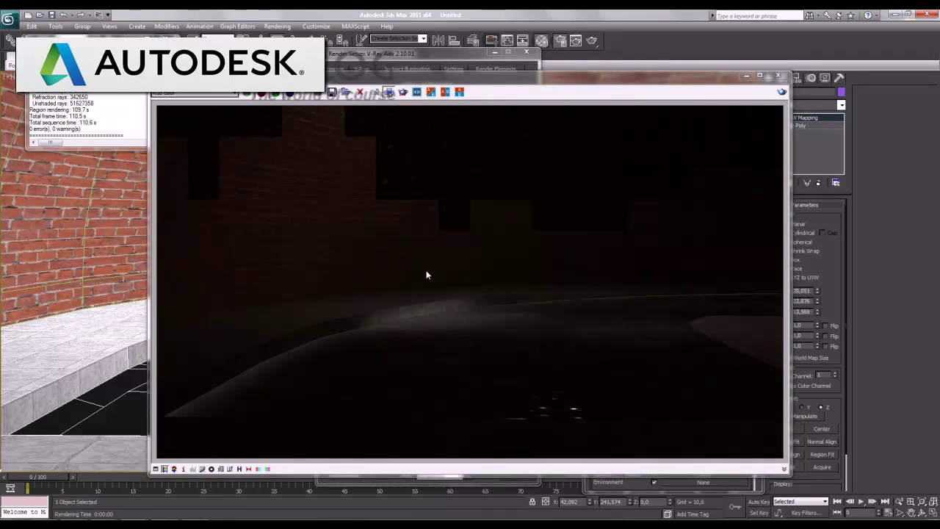
pyautogui.click(778, 76)
pyautogui.click(526, 52)
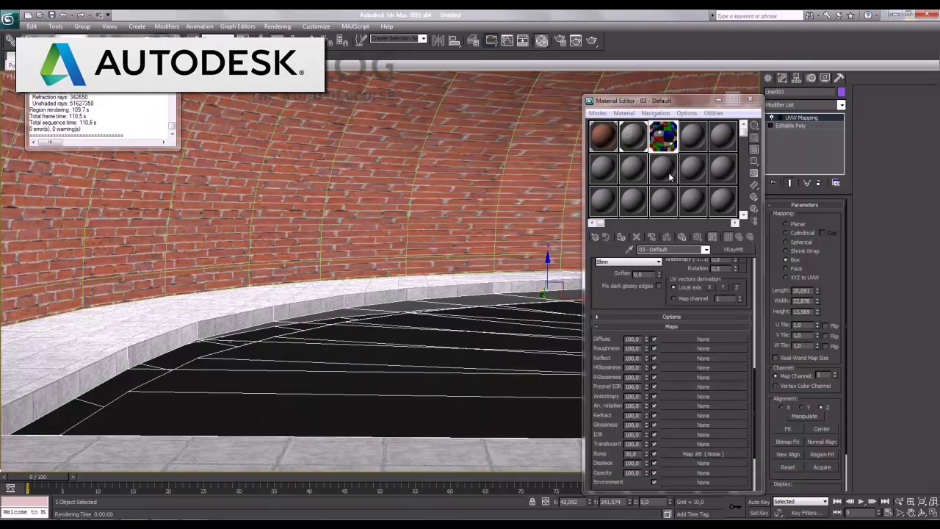
# Raise material 01's VRayDirt distribution from 30 to 100 and minimize the Material Editor
pyautogui.click(701, 454)
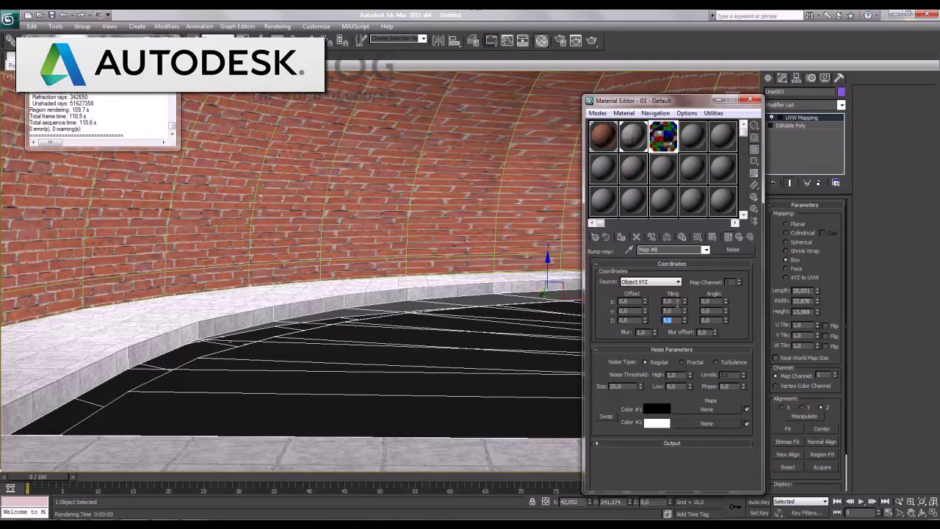
pyautogui.click(727, 236)
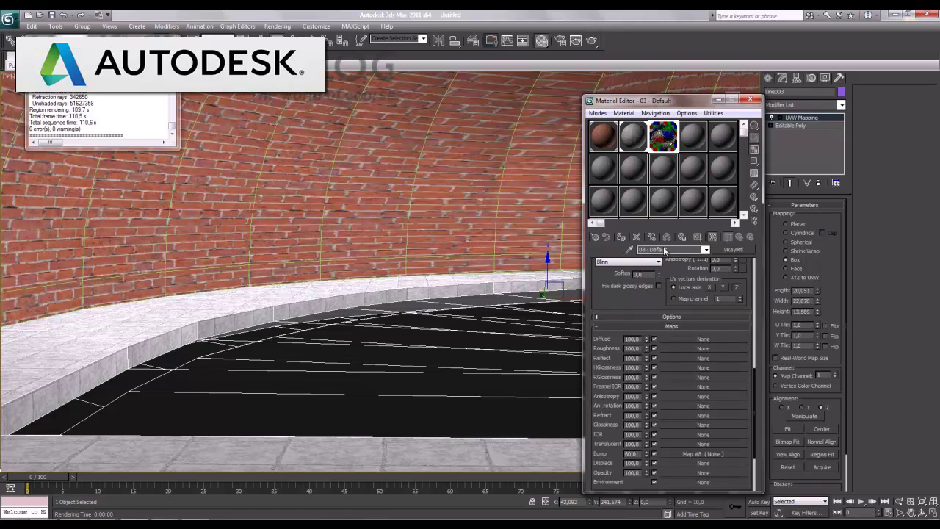
pyautogui.click(603, 137)
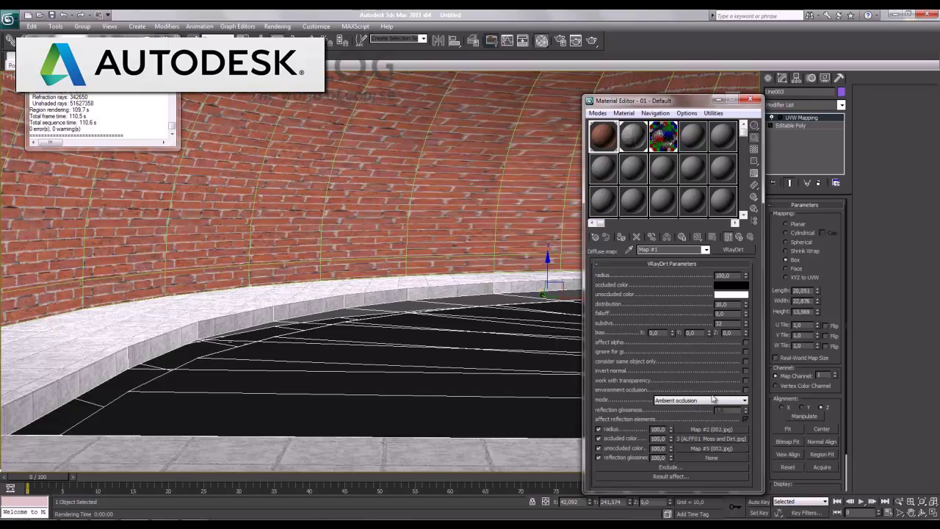
pyautogui.click(729, 303)
pyautogui.click(724, 99)
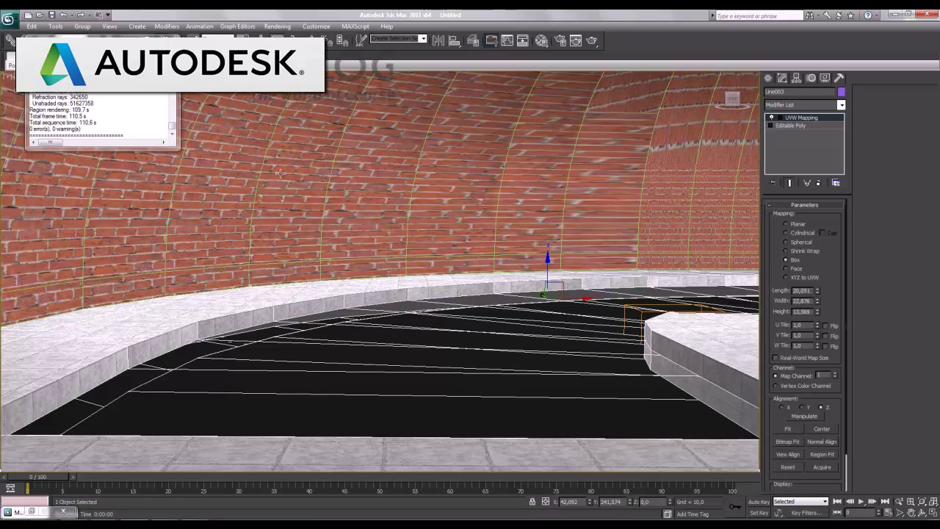
# Place a VRayPhysicalCamera in the Top view aimed up the tunnel's straight end
pyautogui.click(171, 37)
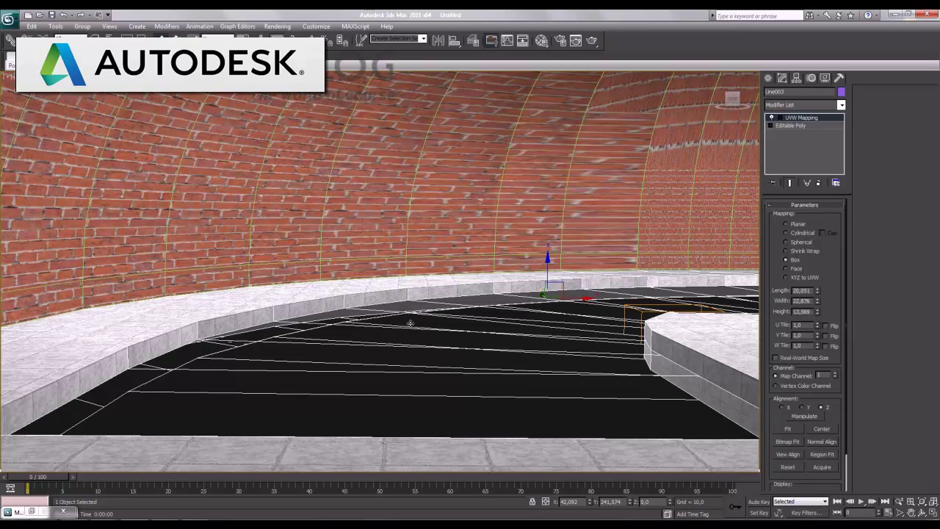
pyautogui.hotkey('alt', 'w')
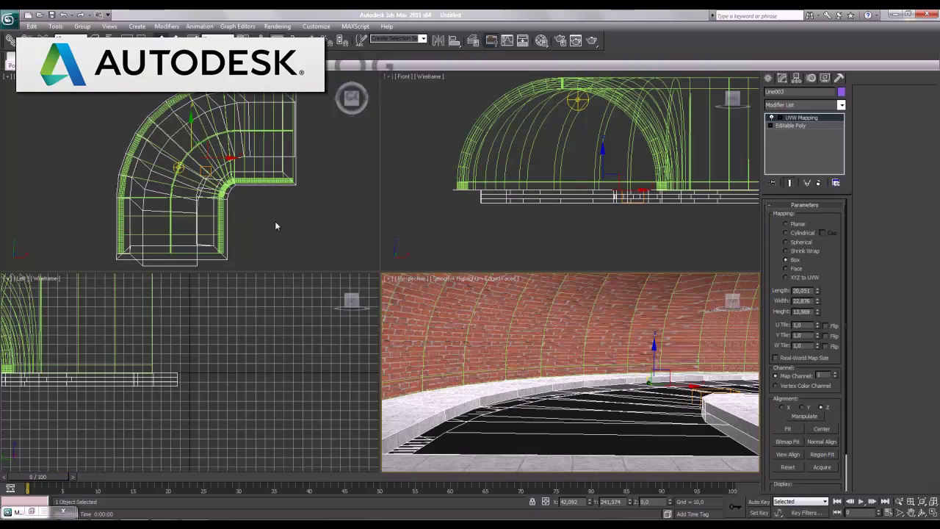
pyautogui.click(267, 222)
pyautogui.click(769, 79)
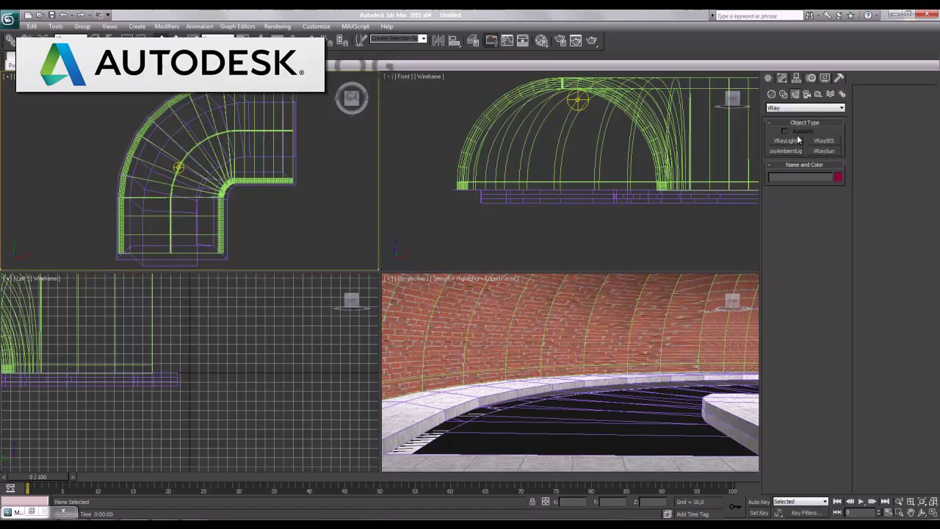
pyautogui.click(807, 94)
pyautogui.click(805, 107)
pyautogui.click(801, 123)
pyautogui.moveTo(169, 259); pyautogui.dragTo(179, 221)
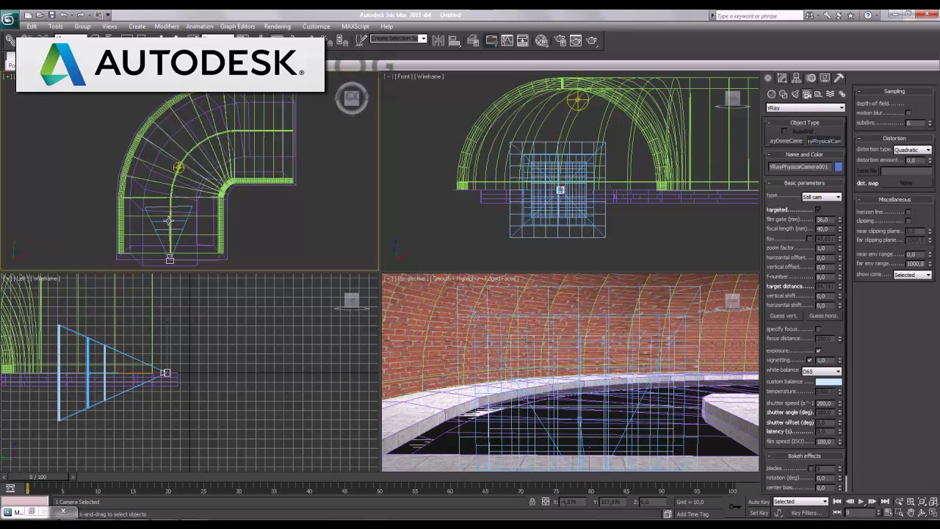
pyautogui.rightClick(595, 413)
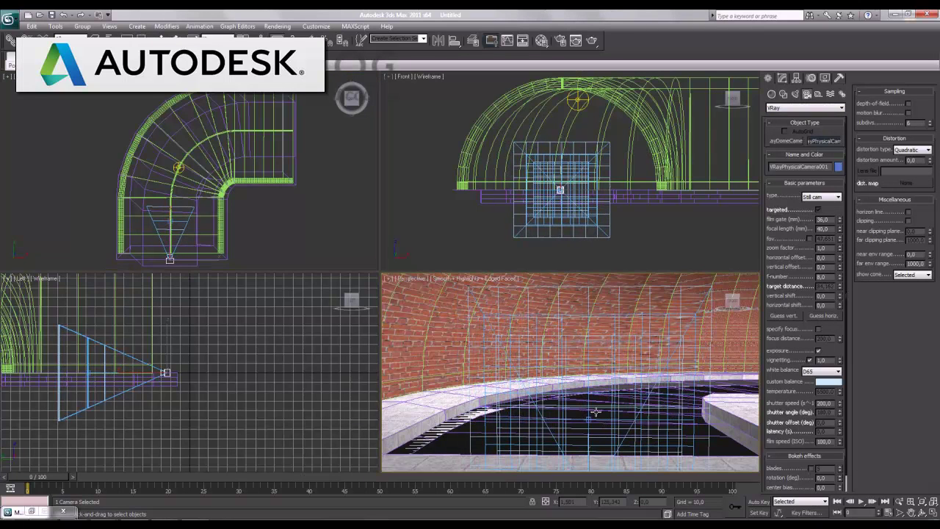
# Maximize the Perspective view and pan to show more wall and floor
pyautogui.press('w')
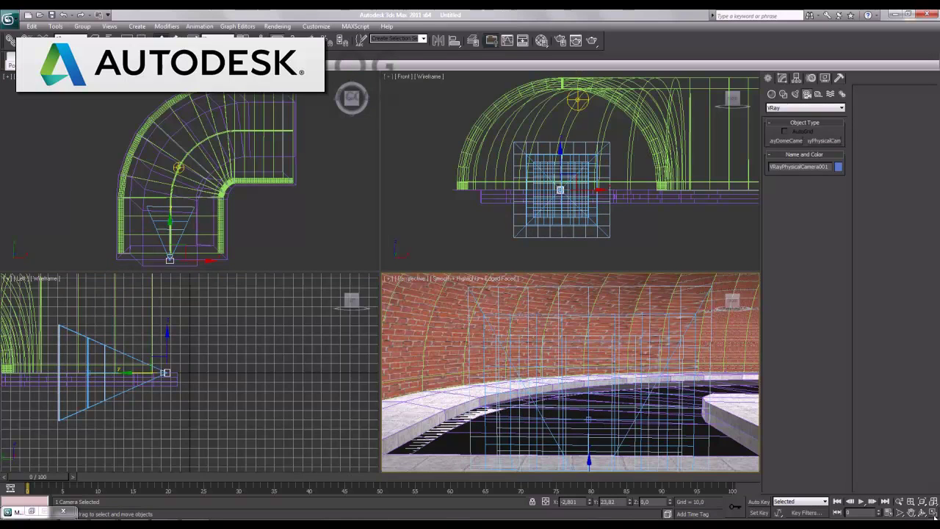
pyautogui.click(933, 512)
pyautogui.click(911, 512)
pyautogui.moveTo(478, 222)
pyautogui.mouseDown()
pyautogui.moveTo(464, 304)
pyautogui.moveTo(459, 294)
pyautogui.mouseUp()
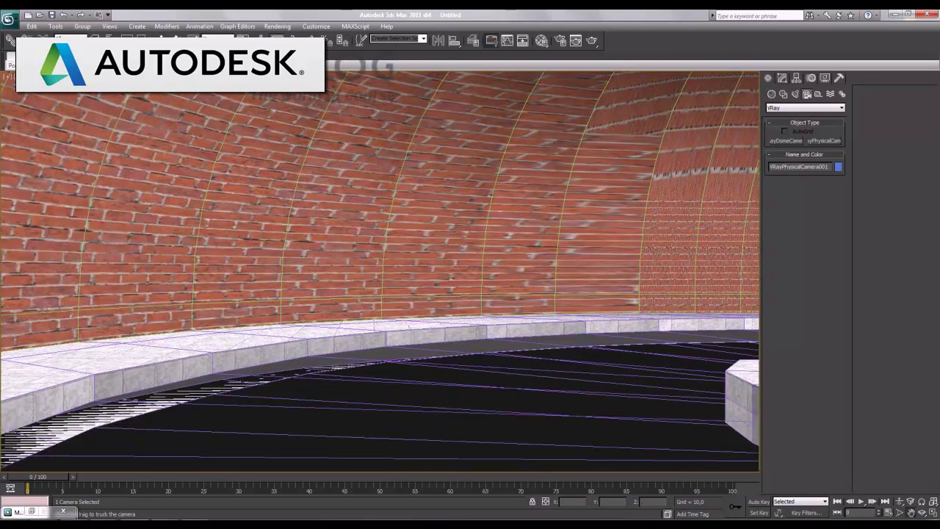
# Dolly, truck and orbit the camera to frame the curved brick wall, ledge and floor
pyautogui.click(782, 77)
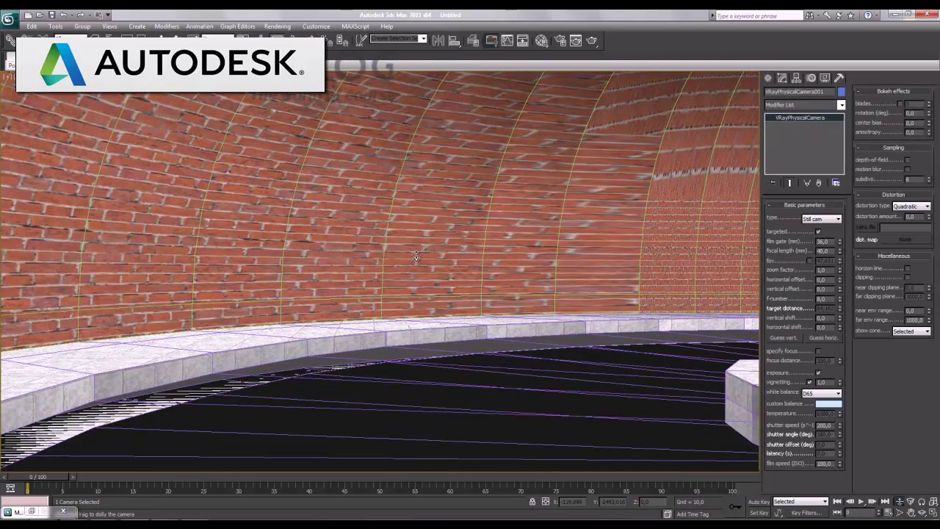
pyautogui.moveTo(389, 246)
pyautogui.mouseDown()
pyautogui.moveTo(391, 274)
pyautogui.moveTo(380, 280)
pyautogui.mouseUp()
pyautogui.click(910, 512)
pyautogui.moveTo(319, 243); pyautogui.dragTo(333, 240)
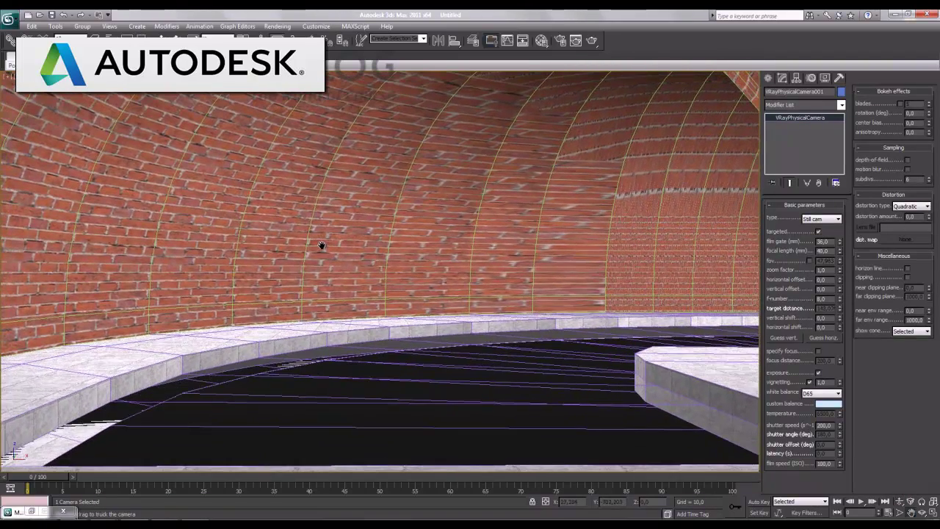
pyautogui.moveTo(403, 259); pyautogui.dragTo(375, 267)
pyautogui.click(921, 513)
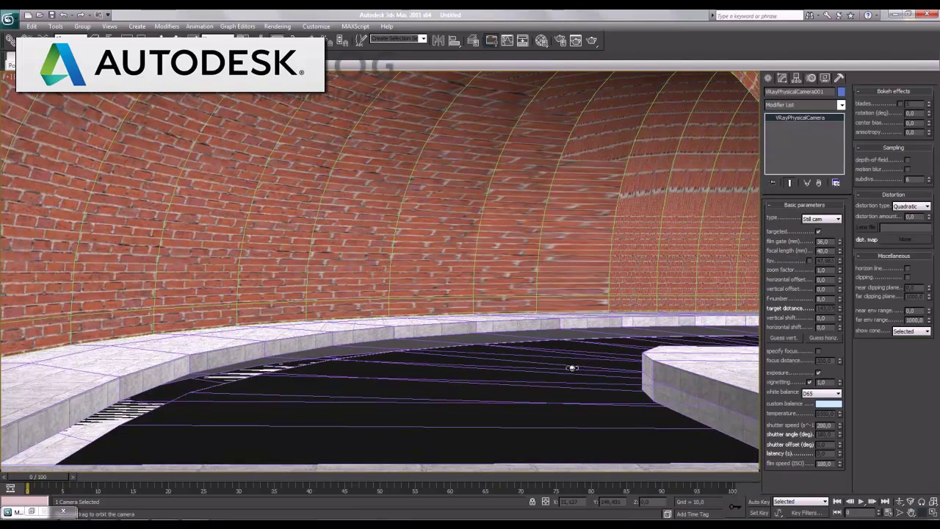
pyautogui.moveTo(588, 377); pyautogui.dragTo(573, 378)
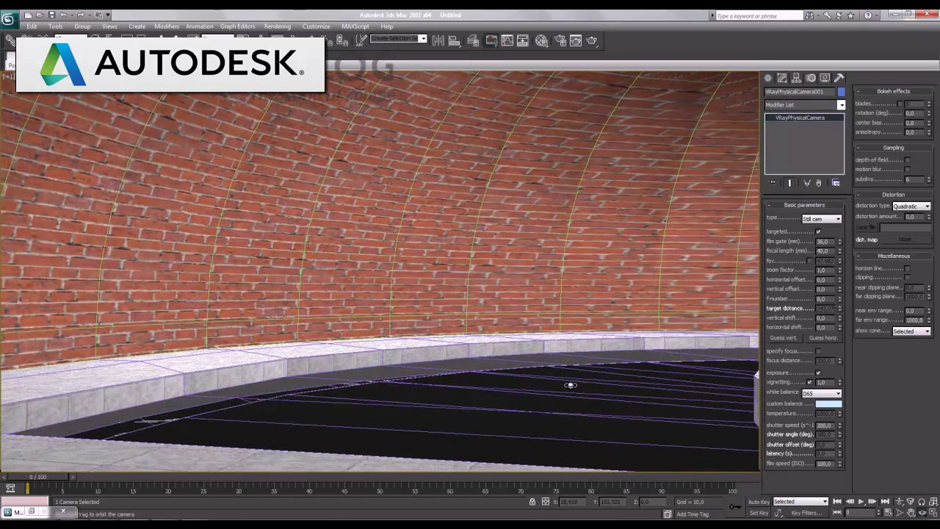
pyautogui.moveTo(606, 380)
pyautogui.mouseDown()
pyautogui.moveTo(504, 231)
pyautogui.moveTo(543, 325)
pyautogui.moveTo(542, 350)
pyautogui.mouseUp()
pyautogui.click(898, 510)
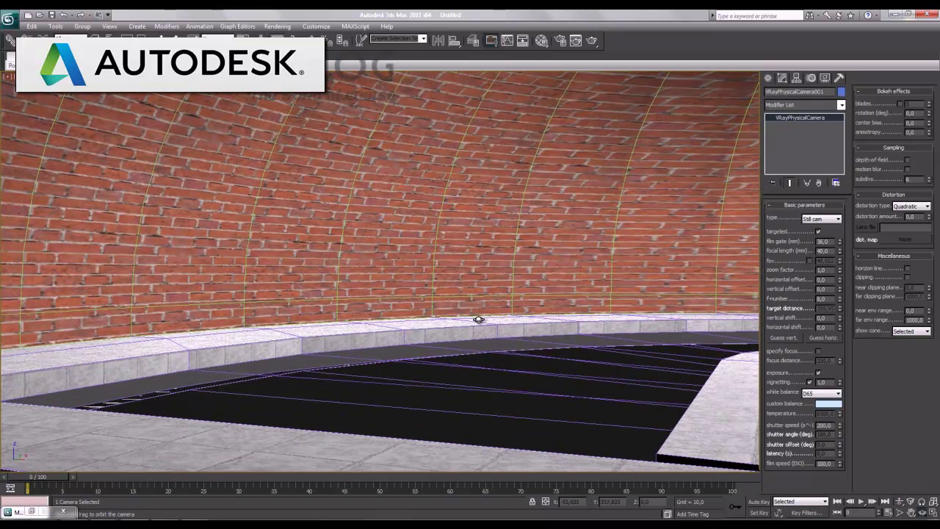
pyautogui.moveTo(479, 320); pyautogui.dragTo(478, 321)
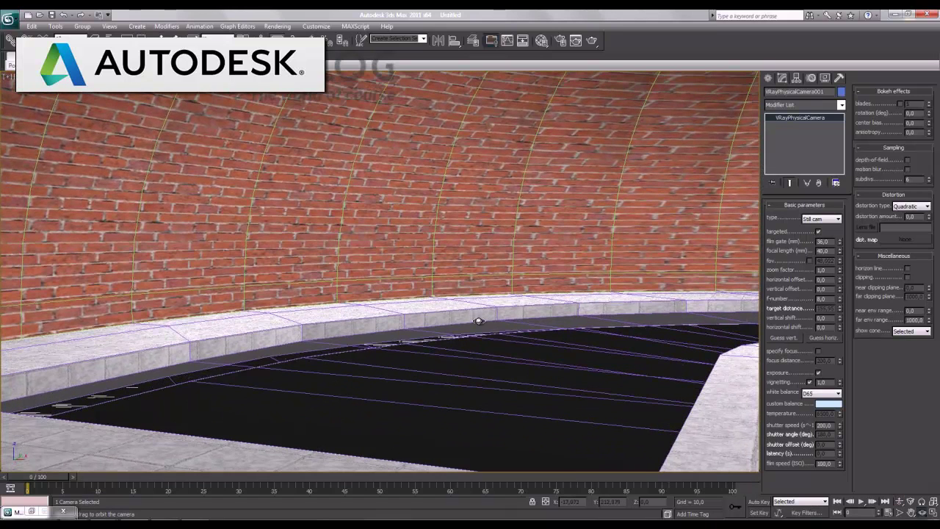
pyautogui.rightClick(461, 326)
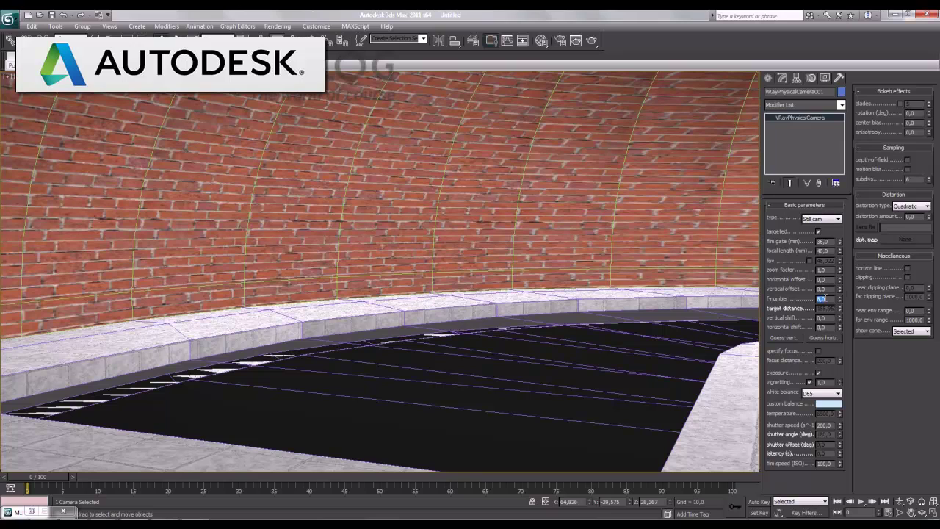
# Adjust the camera's f-number and render a test of the camera view
pyautogui.doubleClick(822, 299)
pyautogui.press('Return')
pyautogui.hotkey('shift', 'q')
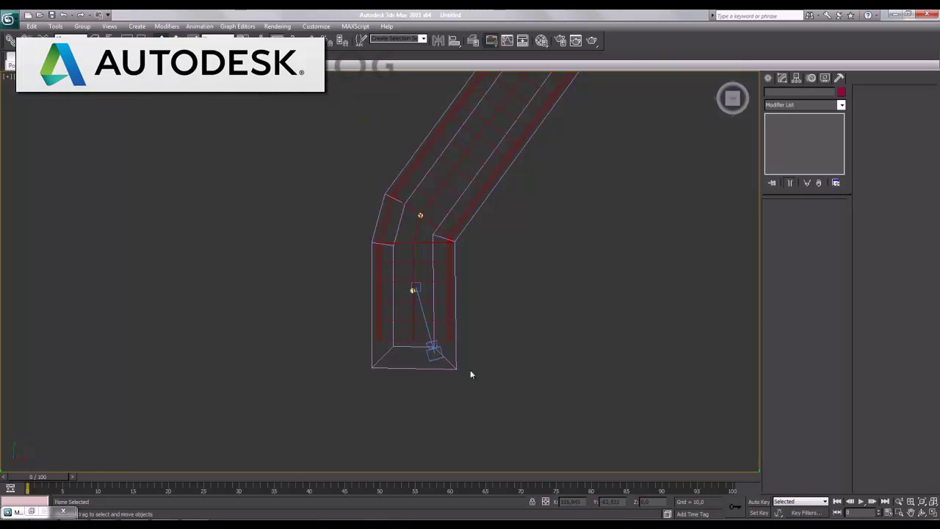
# Draw the plank's left, bottom and right edges with a Line spline
pyautogui.scroll(2, 419, 332)
pyautogui.scroll(2, 426, 337)
pyautogui.scroll(2, 429, 309)
pyautogui.scroll(2, 423, 287)
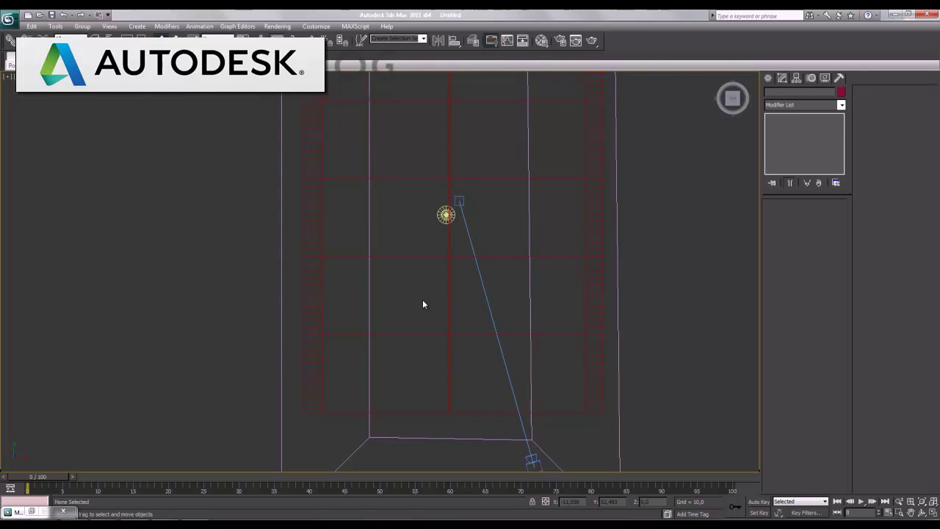
pyautogui.scroll(2, 423, 304)
pyautogui.click(768, 77)
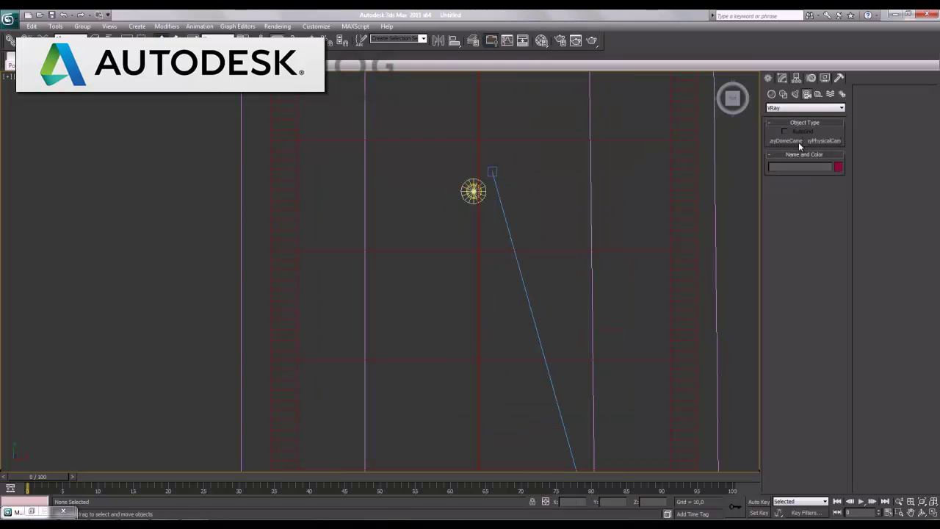
pyautogui.click(783, 94)
pyautogui.click(784, 149)
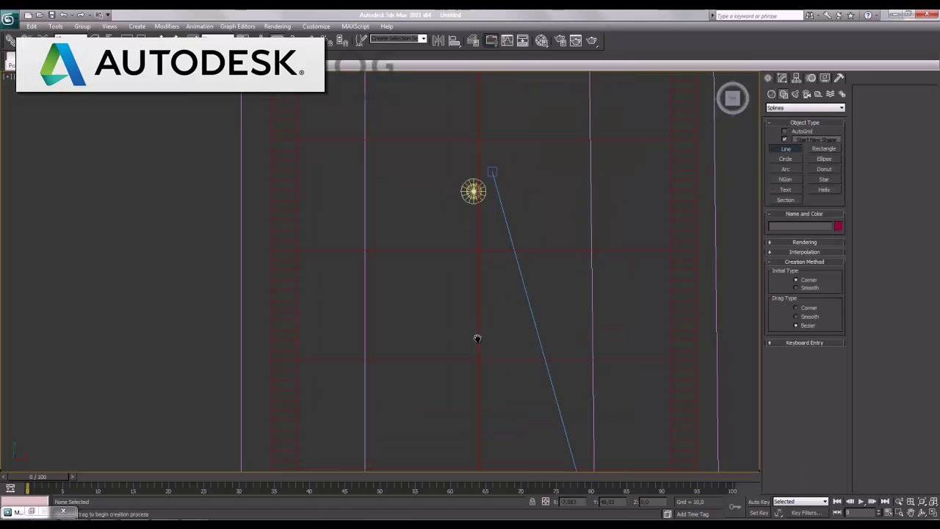
pyautogui.moveTo(478, 335); pyautogui.dragTo(455, 181, button='middle')
pyautogui.scroll(1, 441, 217)
pyautogui.scroll(1, 433, 224)
pyautogui.scroll(1, 429, 242)
pyautogui.scroll(1, 419, 272)
pyautogui.click(399, 172)
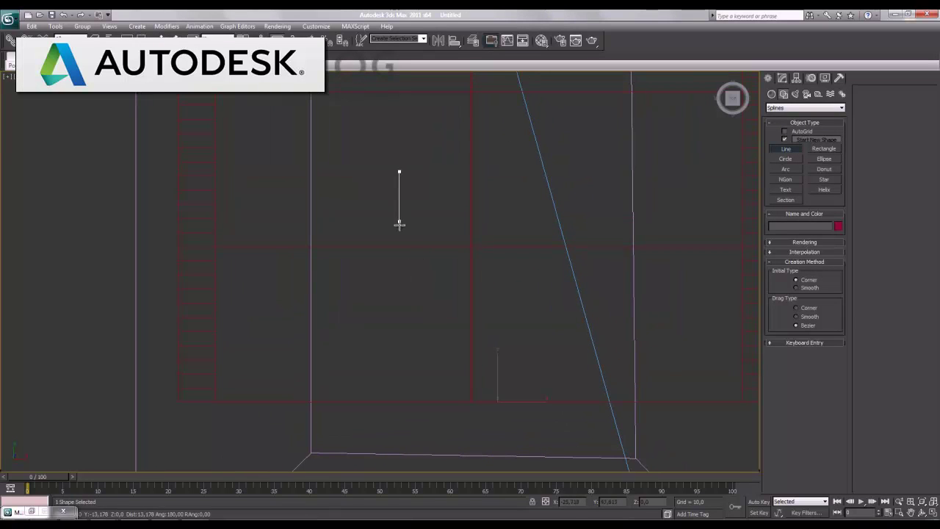
pyautogui.click(399, 270)
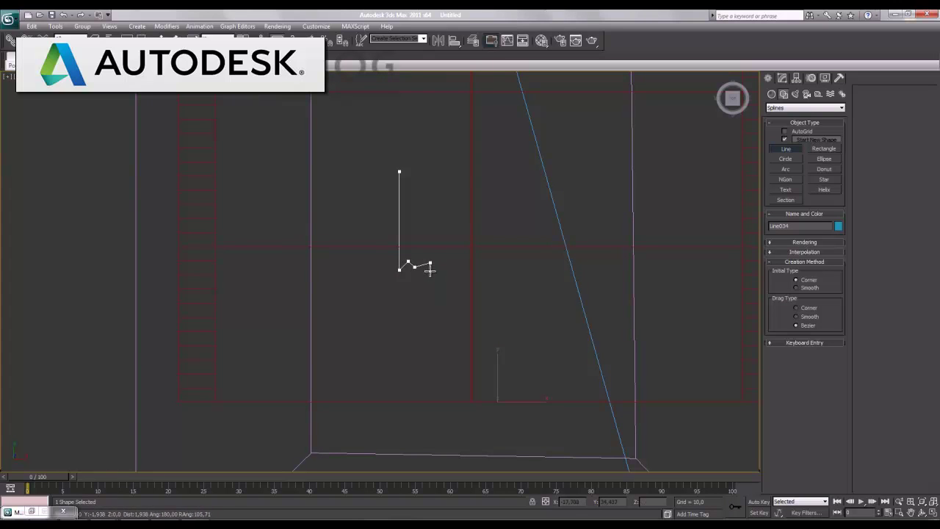
pyautogui.click(457, 268)
pyautogui.click(457, 133)
# Add the jagged zigzag top edge and close the spline at its first vertex
pyautogui.click(447, 141)
pyautogui.click(434, 125)
pyautogui.click(423, 139)
pyautogui.click(408, 131)
pyautogui.click(401, 155)
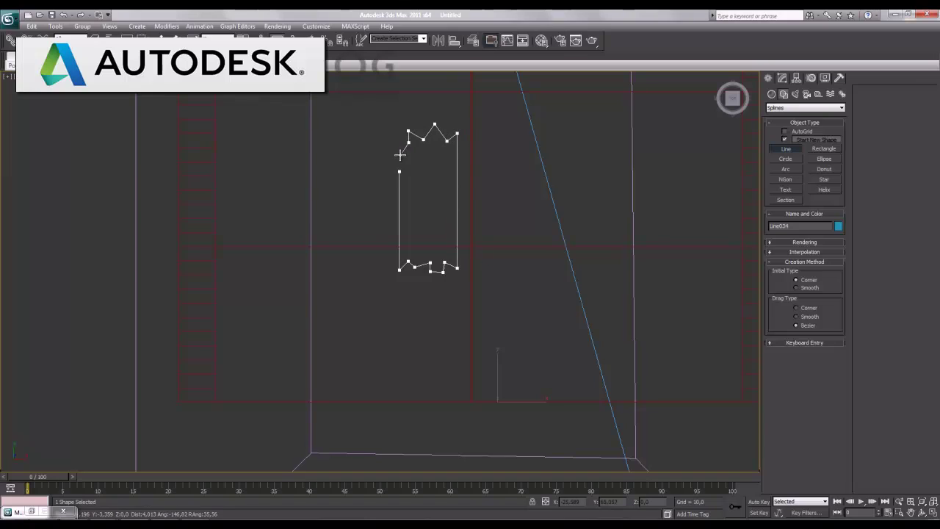
pyautogui.click(399, 172)
pyautogui.click(451, 300)
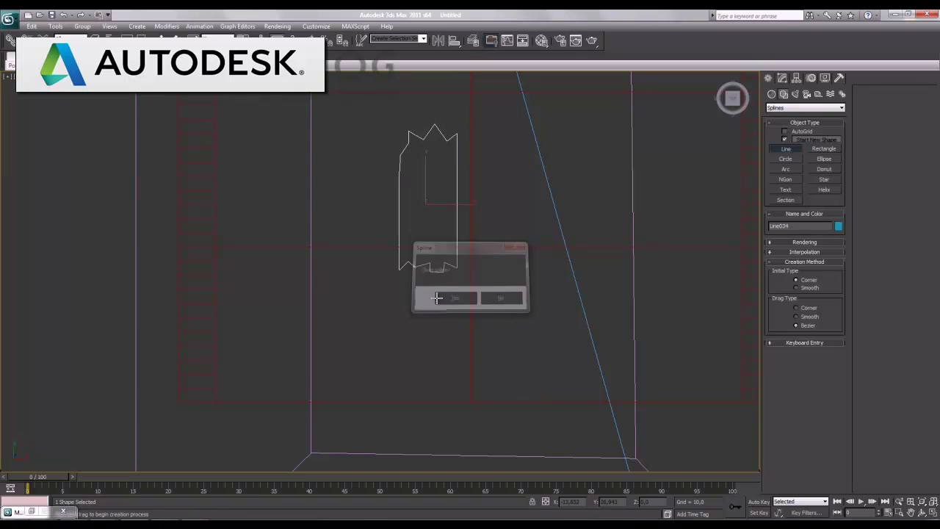
pyautogui.rightClick(447, 220)
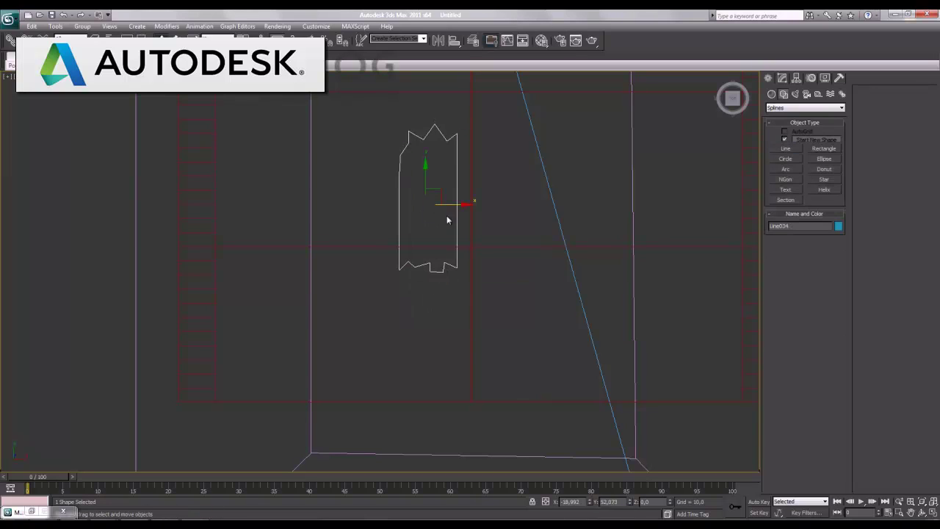
# Scale plank outline Line034 narrower along its width, keeping its jagged broken ends
pyautogui.click(782, 79)
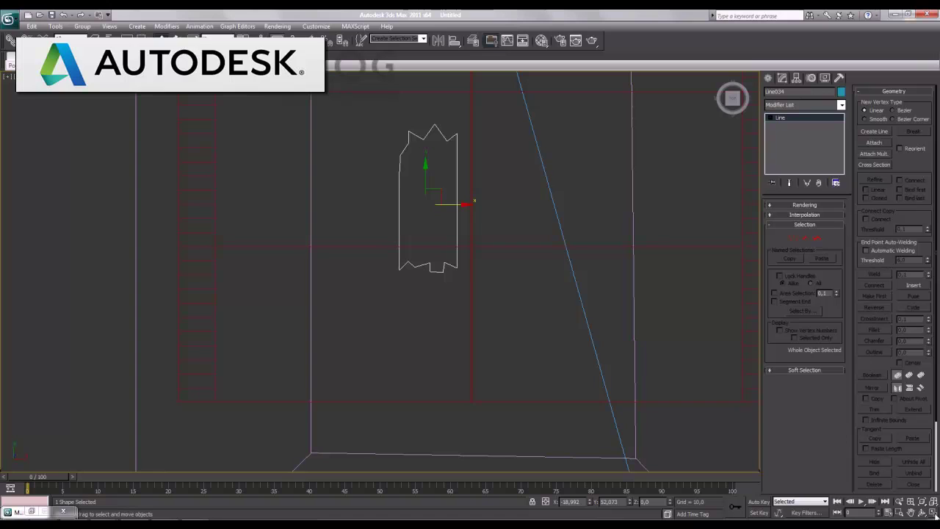
pyautogui.click(933, 513)
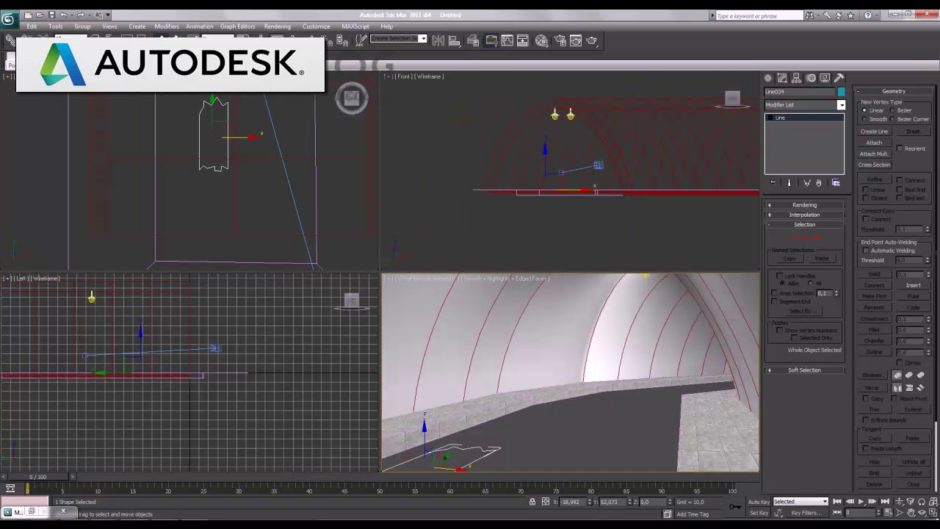
pyautogui.click(933, 514)
pyautogui.moveTo(380, 272)
pyautogui.keyDown('alt'); pyautogui.moveTo(212, 410); pyautogui.dragTo(411, 344, button='middle'); pyautogui.keyUp('alt')
pyautogui.scroll(3, 416, 344)
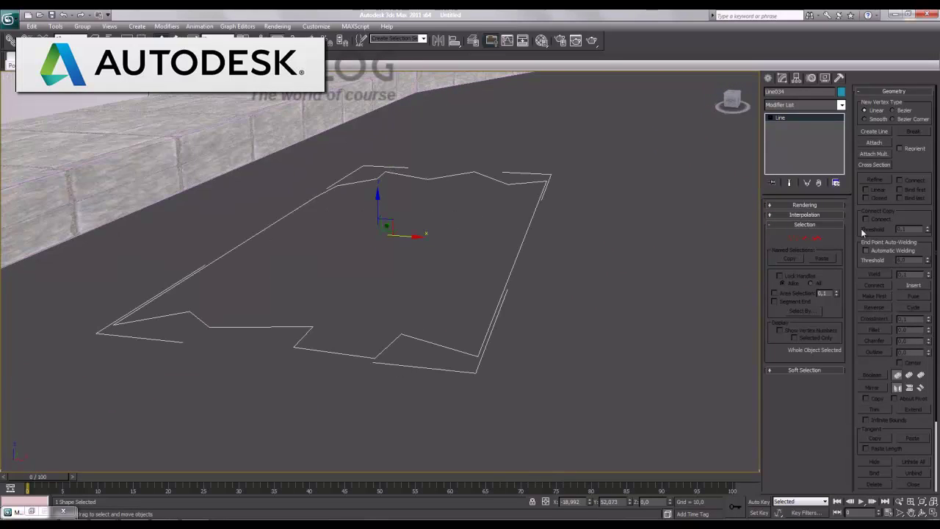
pyautogui.click(791, 240)
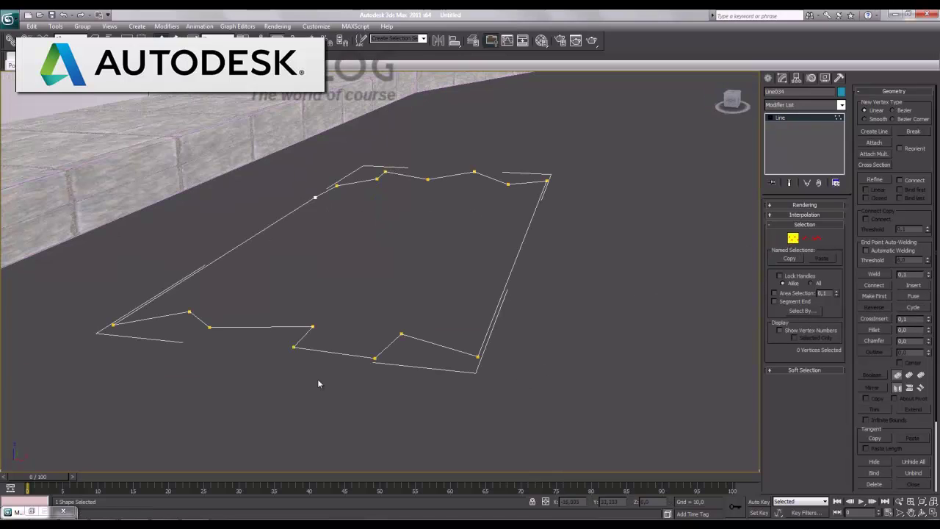
pyautogui.click(793, 238)
pyautogui.press('r')
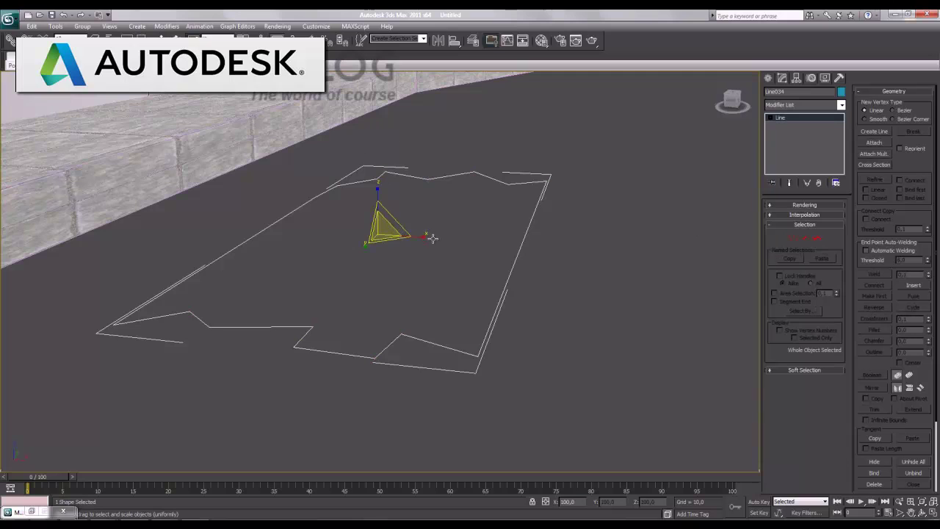
pyautogui.moveTo(424, 236)
pyautogui.mouseDown()
pyautogui.moveTo(367, 242)
pyautogui.moveTo(412, 237)
pyautogui.mouseUp()
pyautogui.press('w')
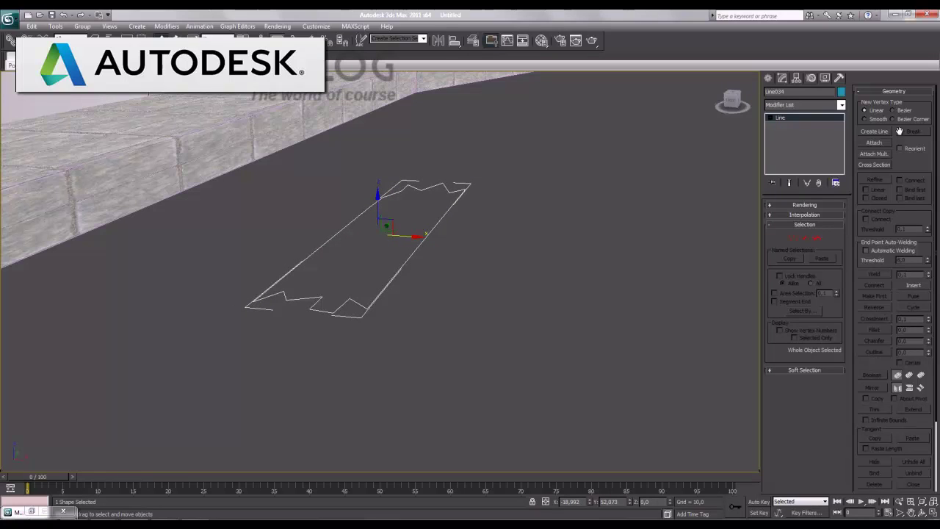
pyautogui.click(842, 107)
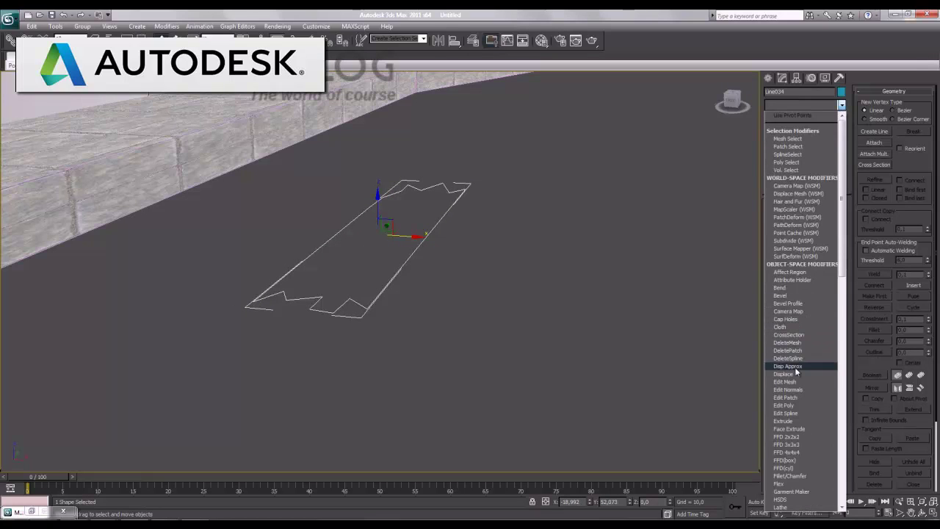
# Add an Extrude modifier to the plank outline with an Amount of about 0.2
pyautogui.click(792, 422)
pyautogui.click(833, 217)
pyautogui.moveTo(835, 218); pyautogui.dragTo(835, 223)
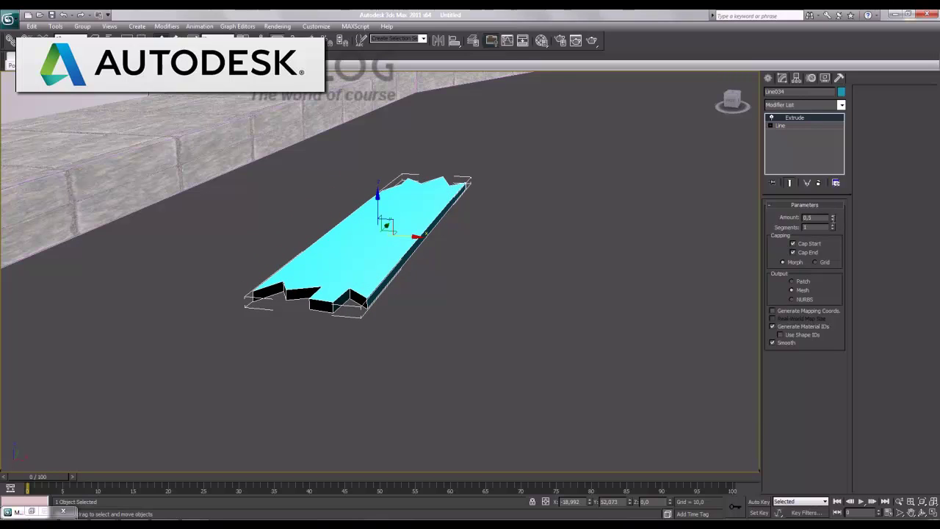
pyautogui.rightClick(833, 222)
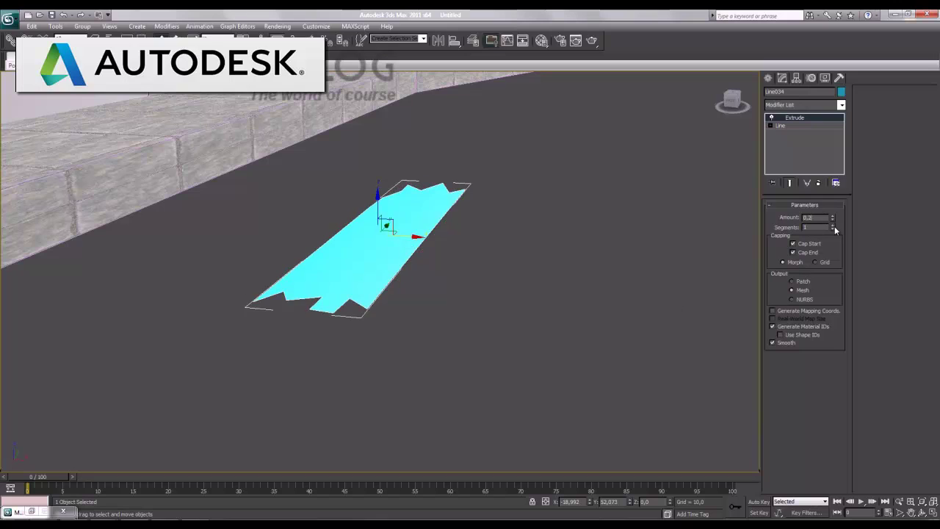
pyautogui.moveTo(834, 230); pyautogui.dragTo(834, 229)
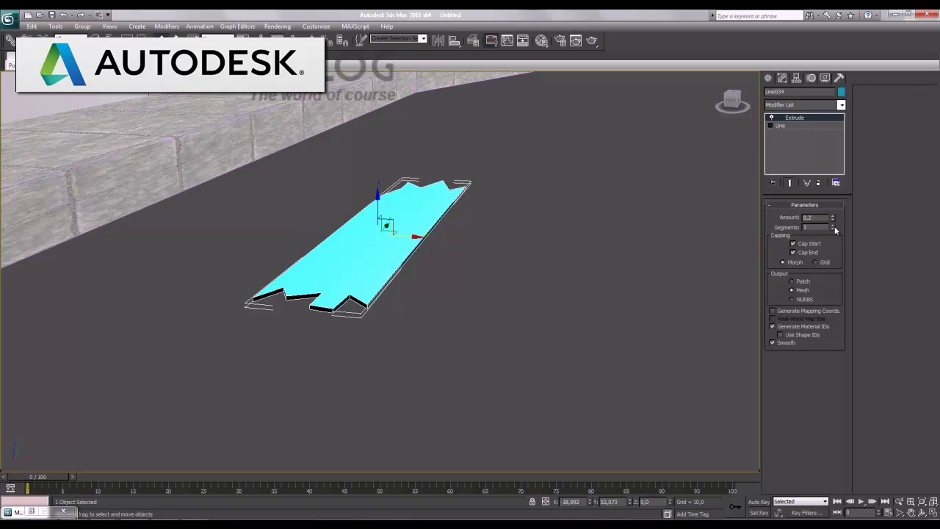
# Convert material slot 4 in the Material Editor to a VRayMtl
pyautogui.press('m')
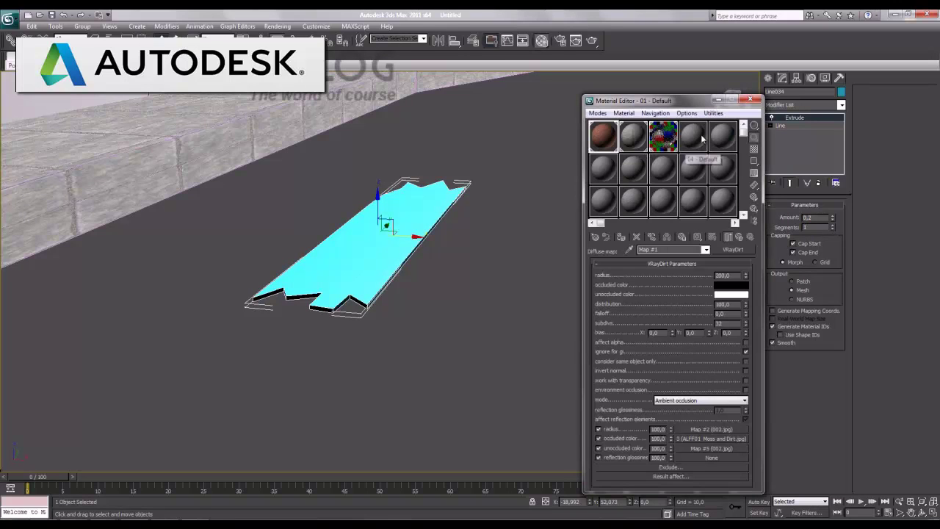
pyautogui.click(698, 144)
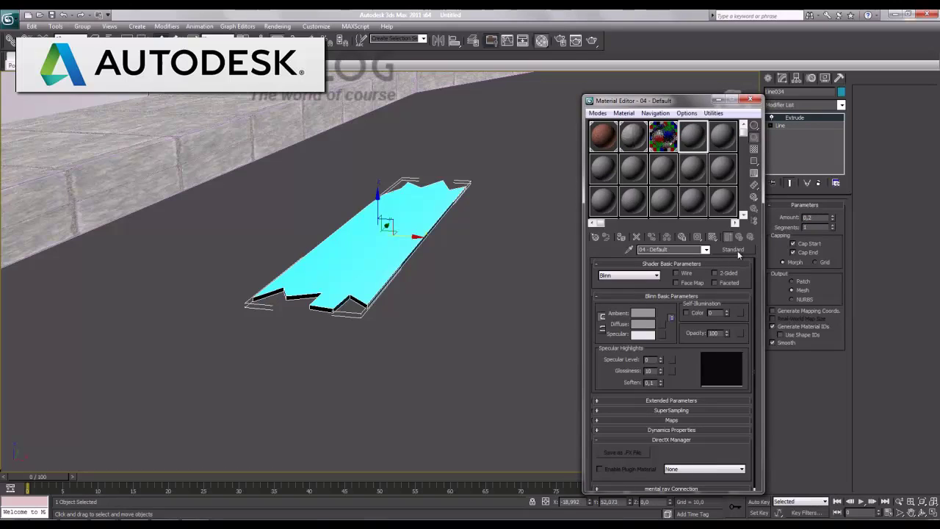
pyautogui.click(738, 253)
pyautogui.doubleClick(405, 394)
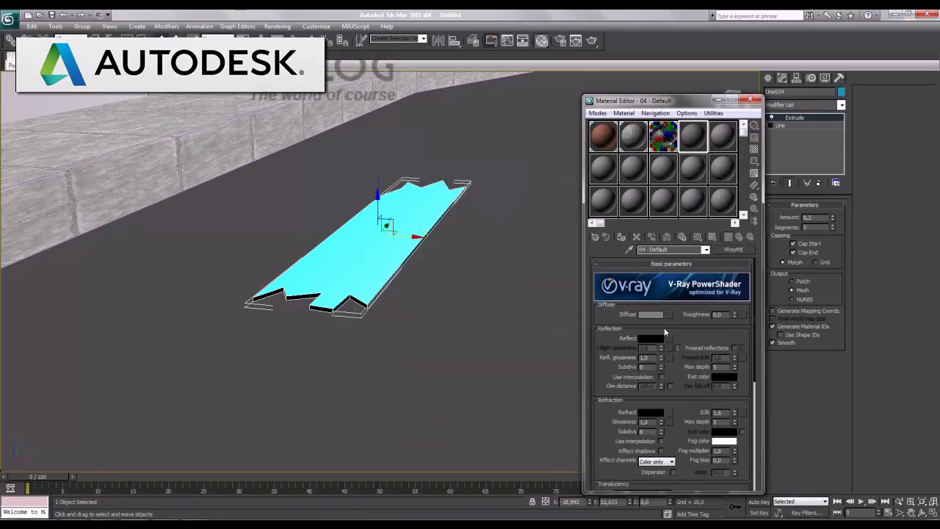
# Load wood01b (3).jpg as a Bitmap in the VRayMtl's Diffuse slot
pyautogui.click(667, 313)
pyautogui.doubleClick(390, 158)
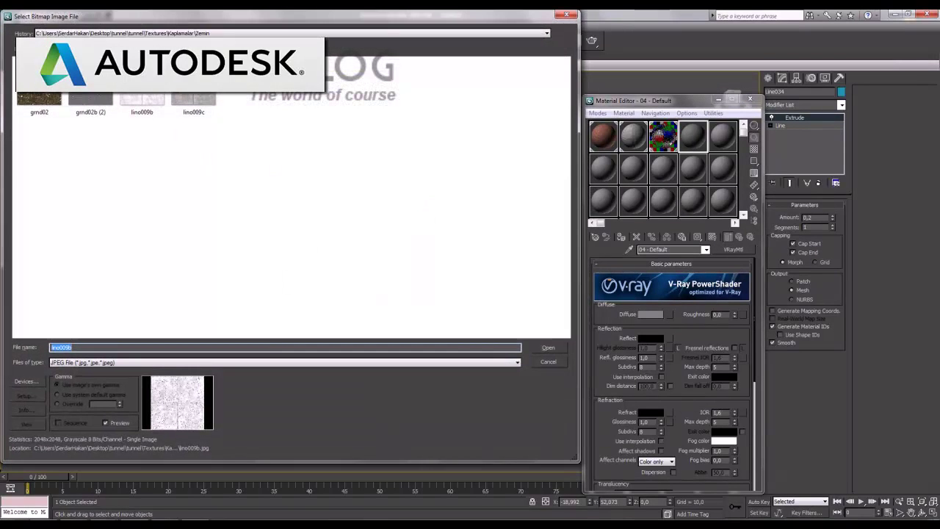
pyautogui.hotkey('alt', 'Up')
pyautogui.doubleClick(32, 100)
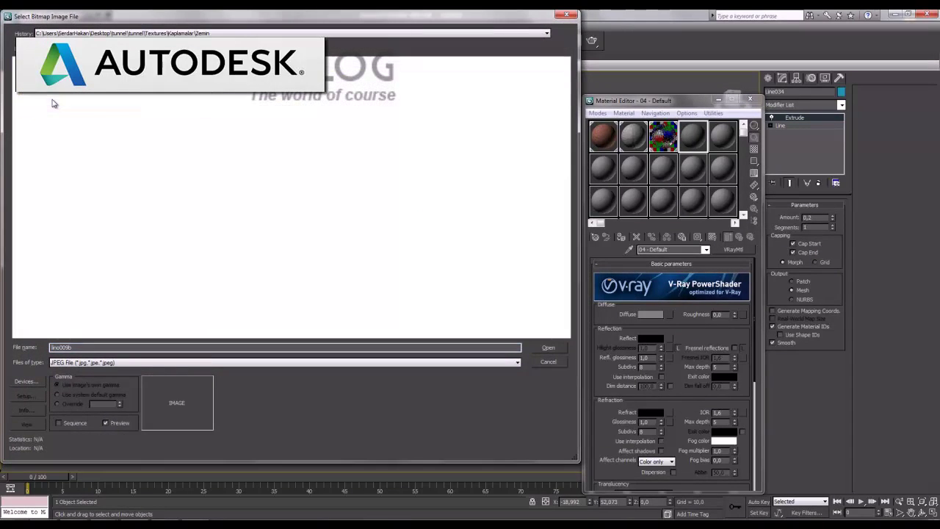
pyautogui.click(47, 98)
pyautogui.doubleClick(47, 98)
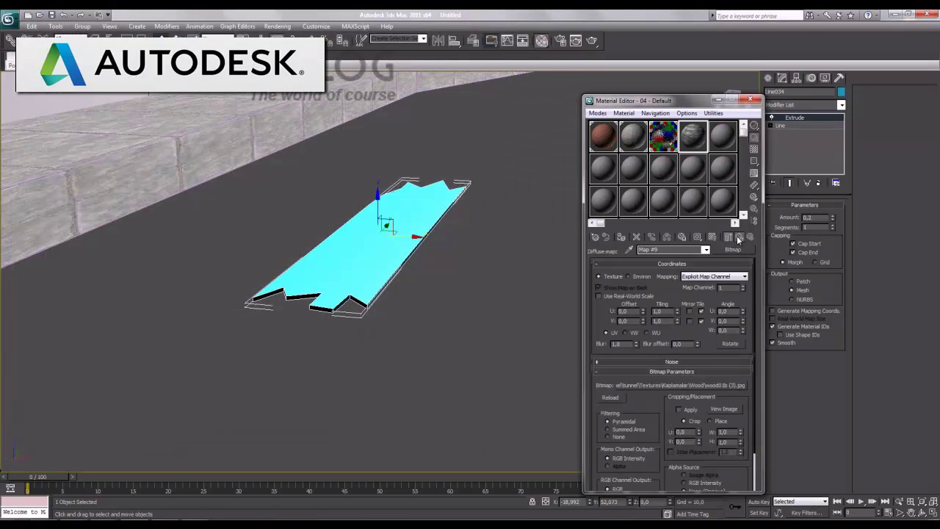
pyautogui.click(738, 238)
pyautogui.moveTo(611, 442); pyautogui.dragTo(630, 227)
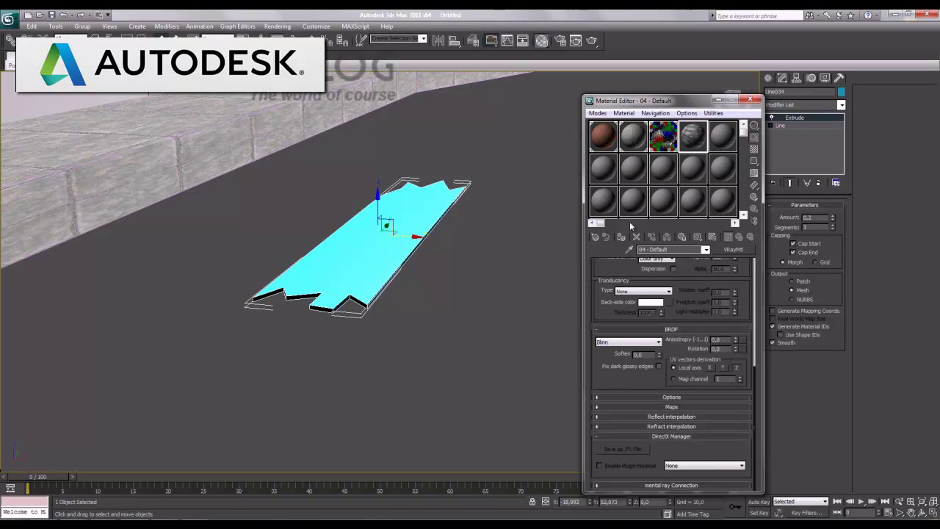
pyautogui.click(685, 406)
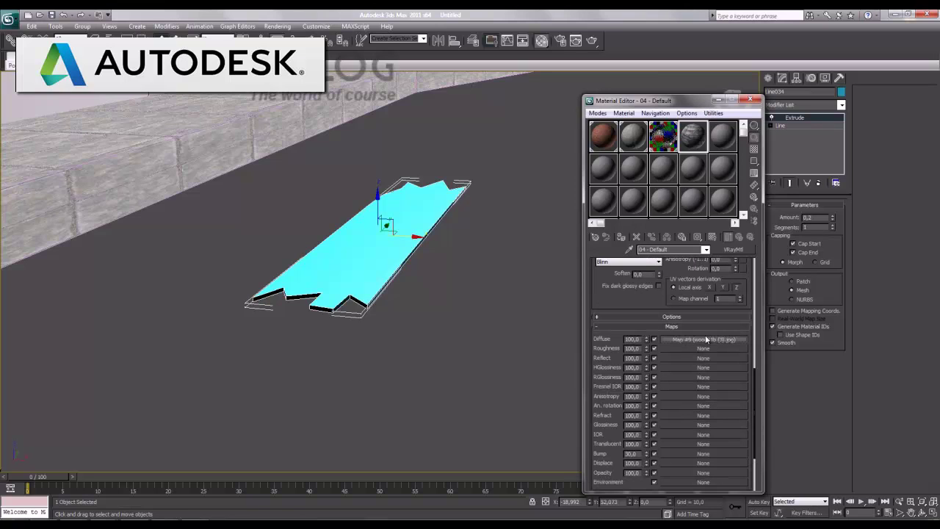
# Copy the diffuse wood map into Bump, assign the material to the plank, and show it in the viewport
pyautogui.moveTo(672, 457); pyautogui.dragTo(672, 454)
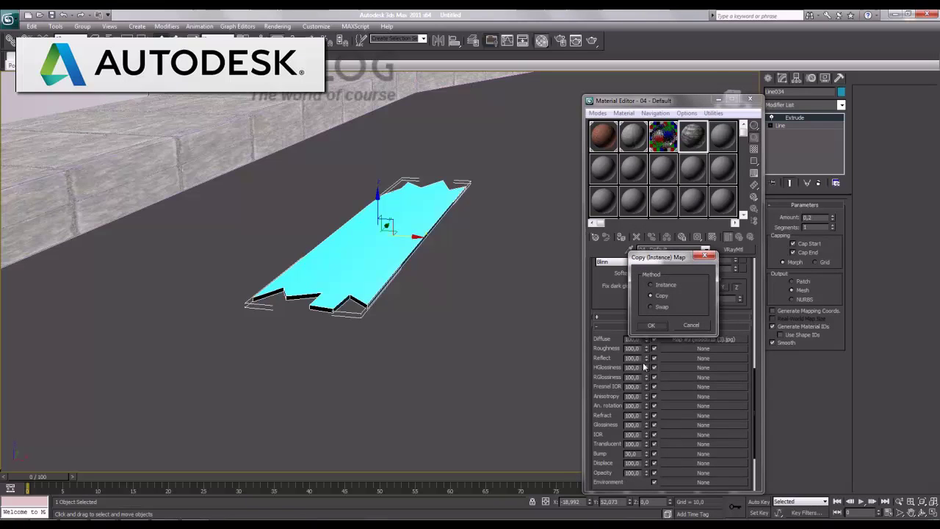
pyautogui.click(652, 325)
pyautogui.write('60')
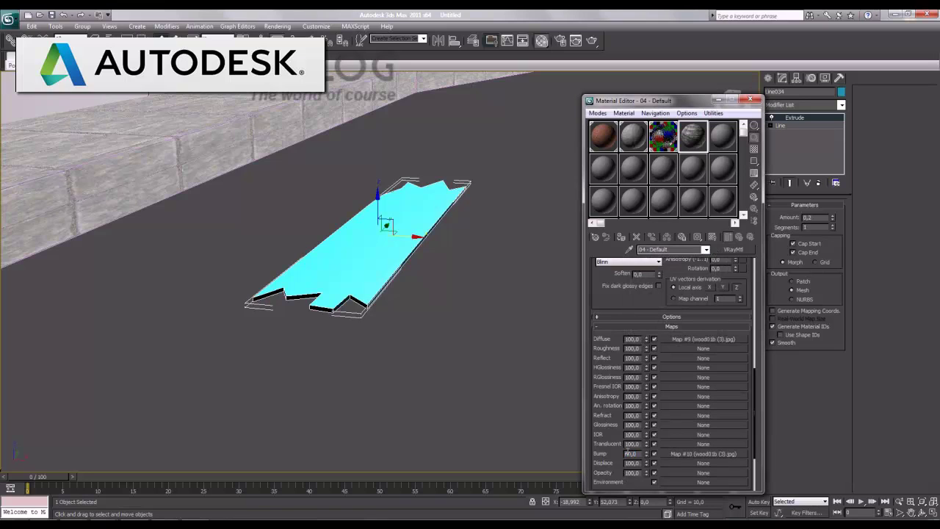
pyautogui.click(621, 237)
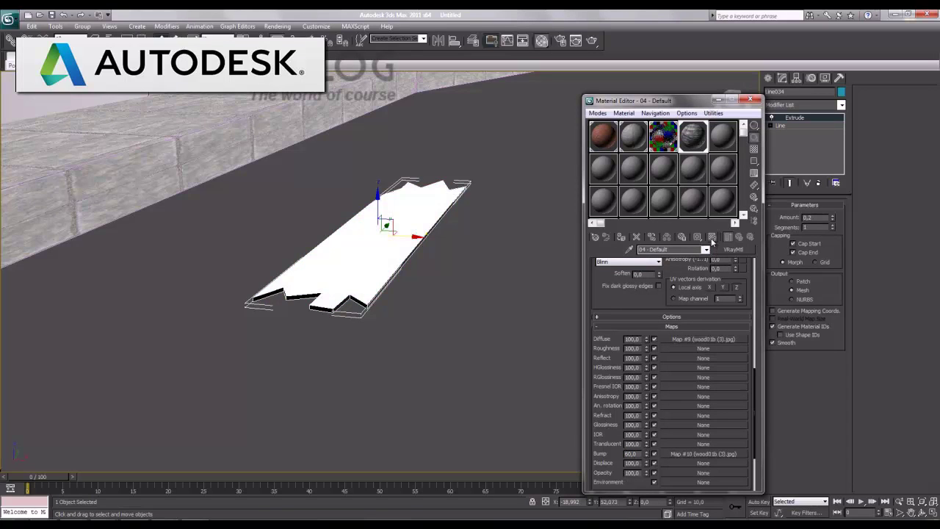
pyautogui.click(711, 238)
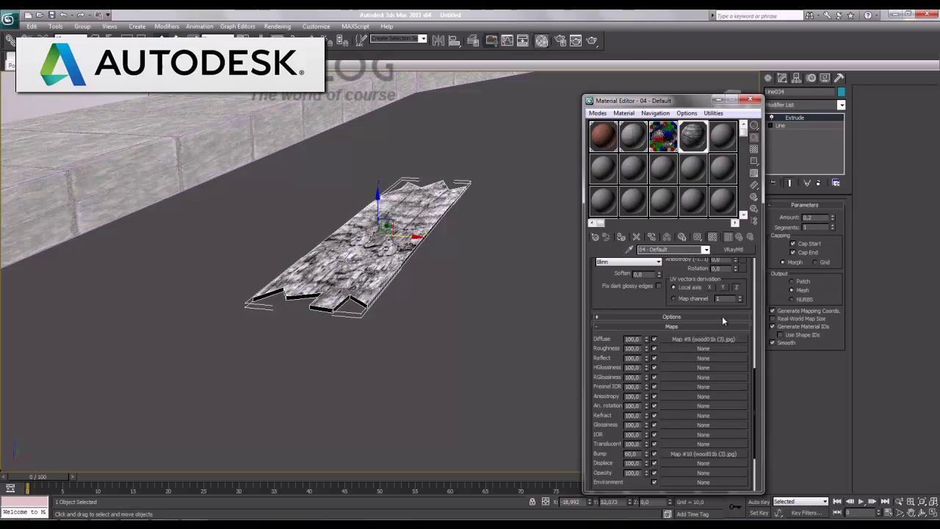
# Rotate both the diffuse and bump wood maps 90 degrees on W
pyautogui.click(722, 339)
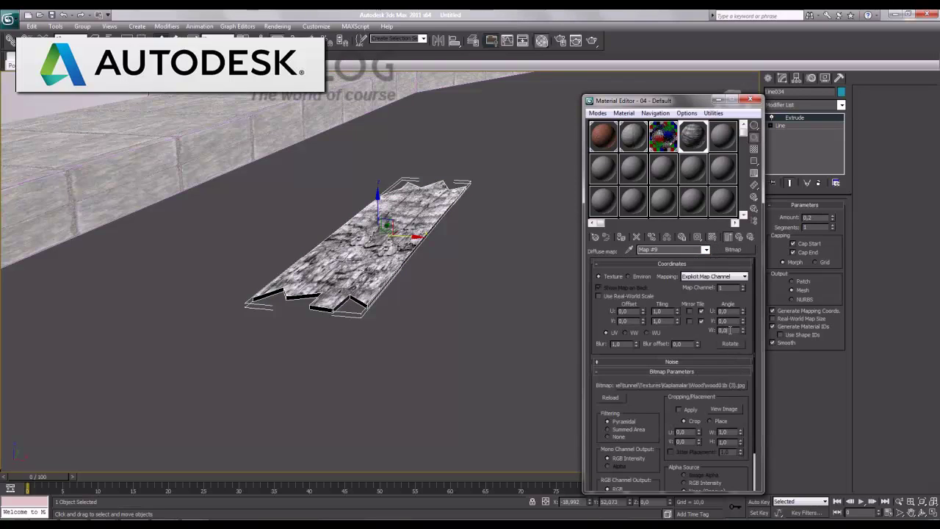
pyautogui.write('90')
pyautogui.press('Return')
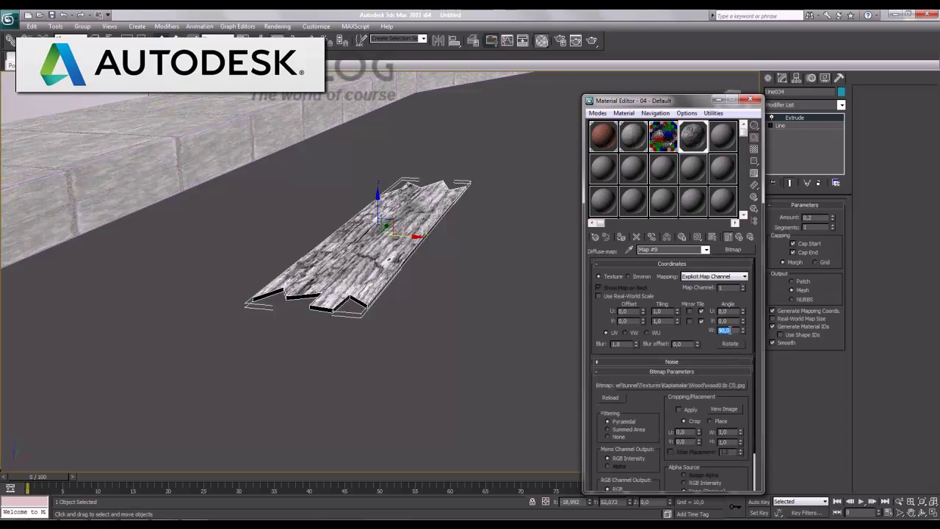
pyautogui.click(740, 236)
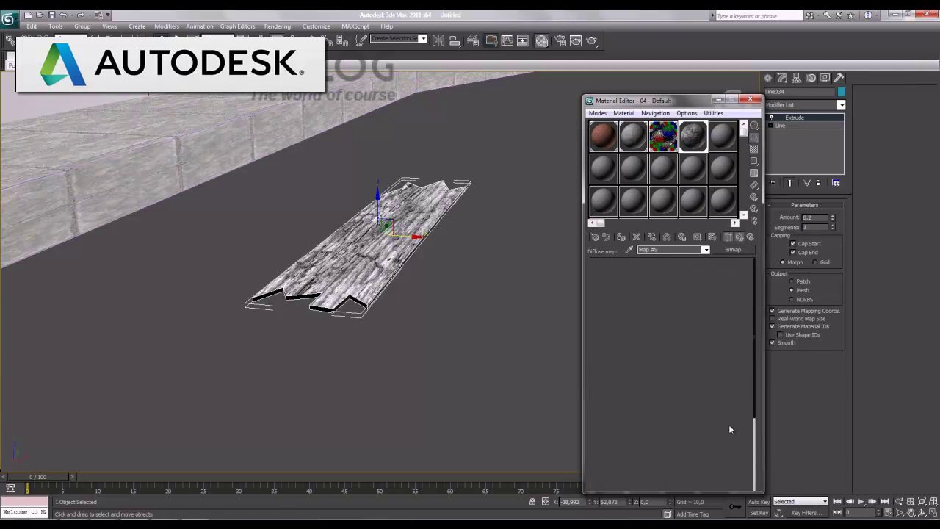
pyautogui.click(714, 455)
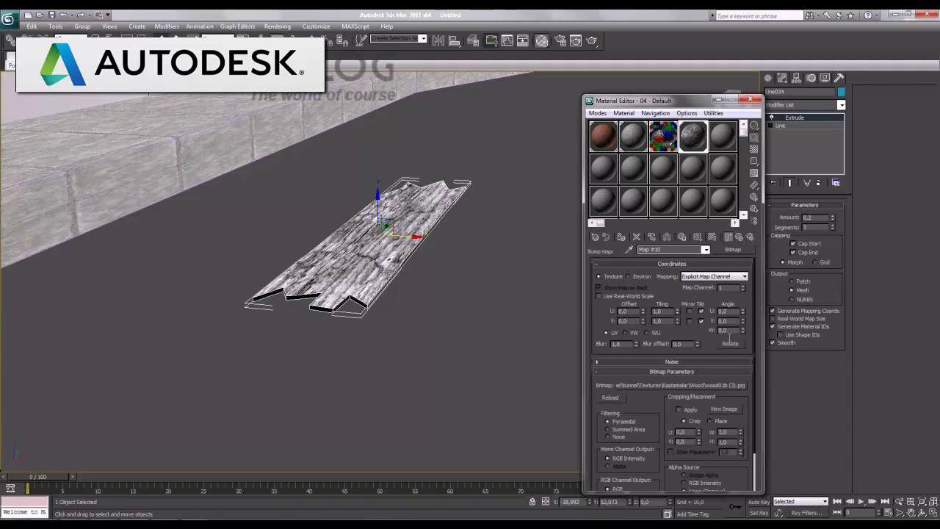
pyautogui.write('90')
pyautogui.press('Return')
pyautogui.click(841, 105)
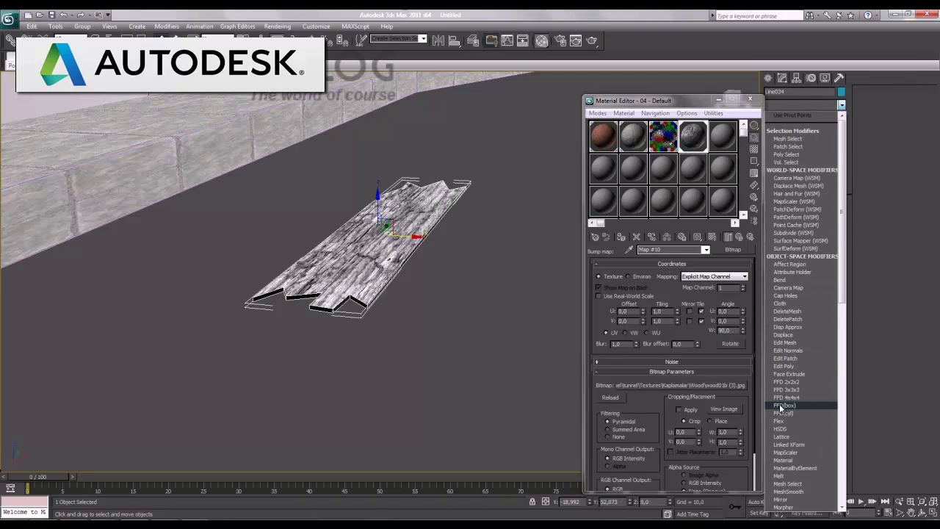
# Apply Box UVW Mapping to the plank at Length 21.544, Width 10.988, and lower the plank slightly
pyautogui.press('u')
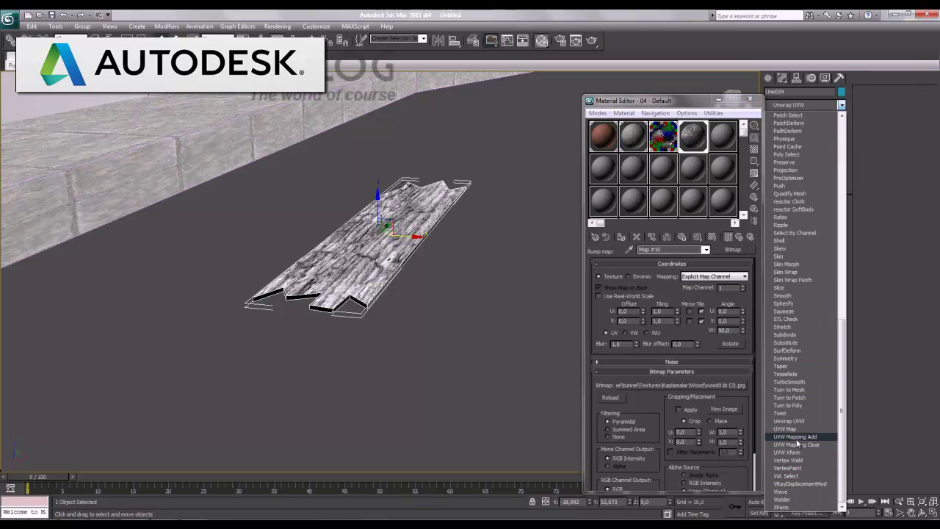
pyautogui.click(795, 429)
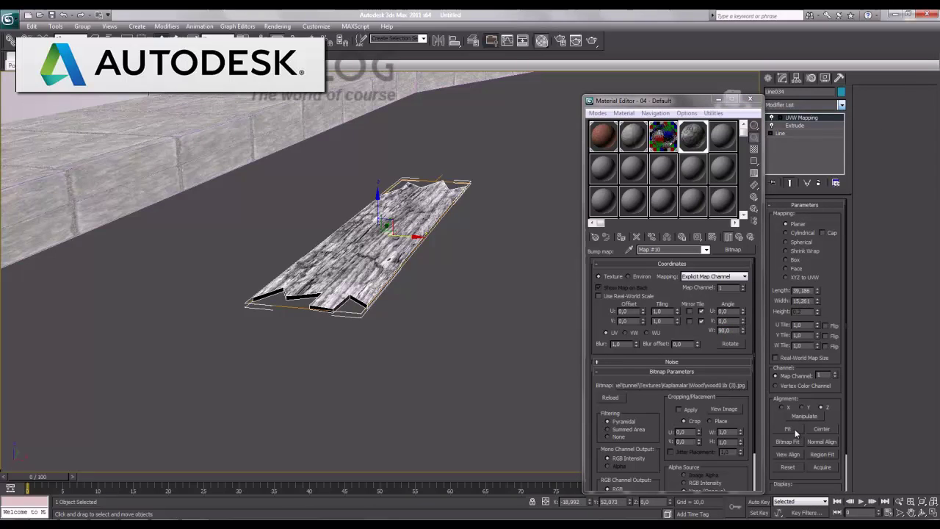
pyautogui.click(794, 260)
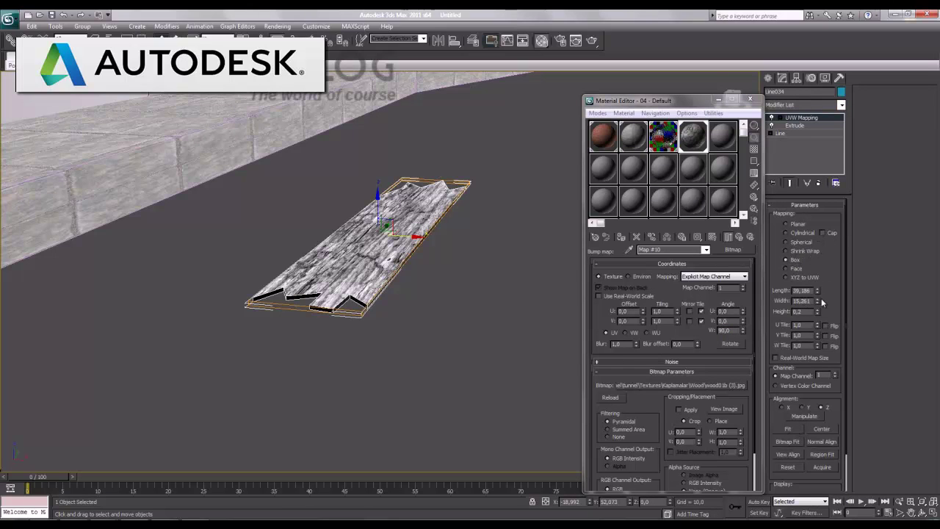
pyautogui.moveTo(817, 295); pyautogui.dragTo(817, 316)
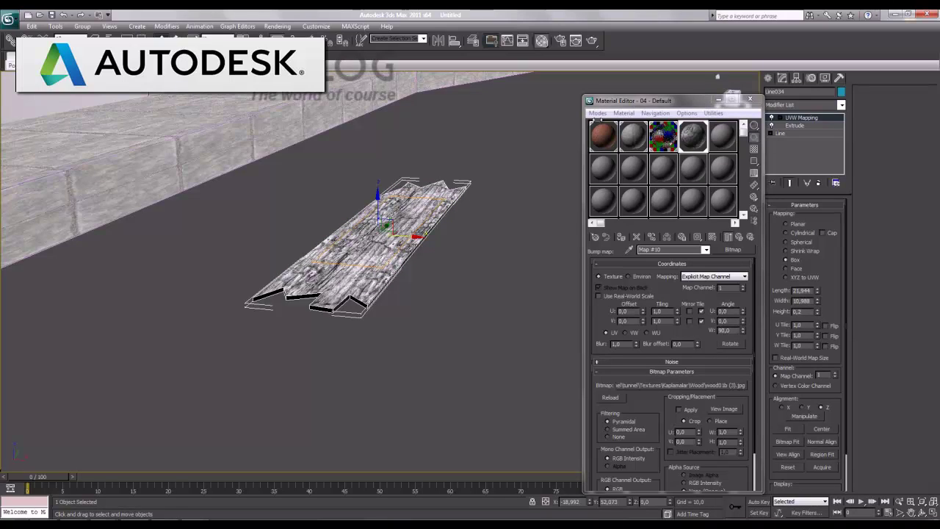
pyautogui.moveTo(377, 206); pyautogui.dragTo(377, 212)
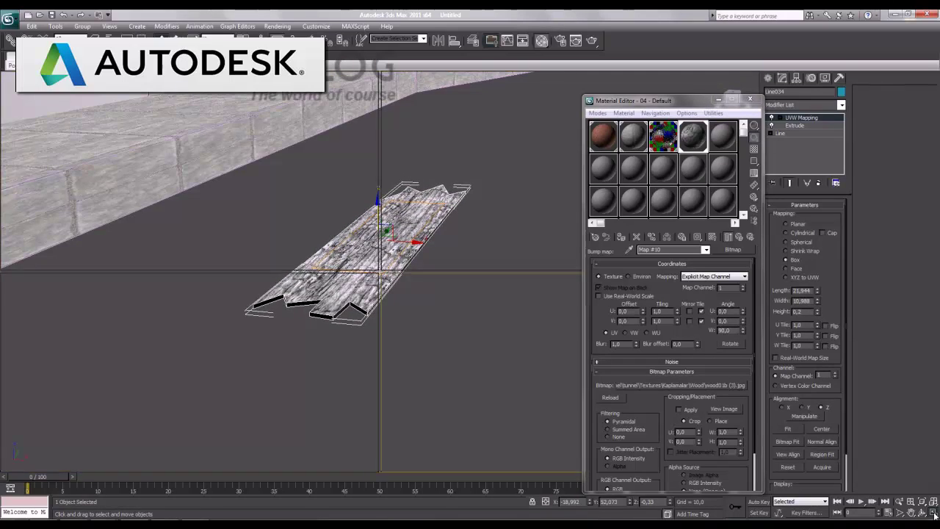
pyautogui.hotkey('alt', 'w')
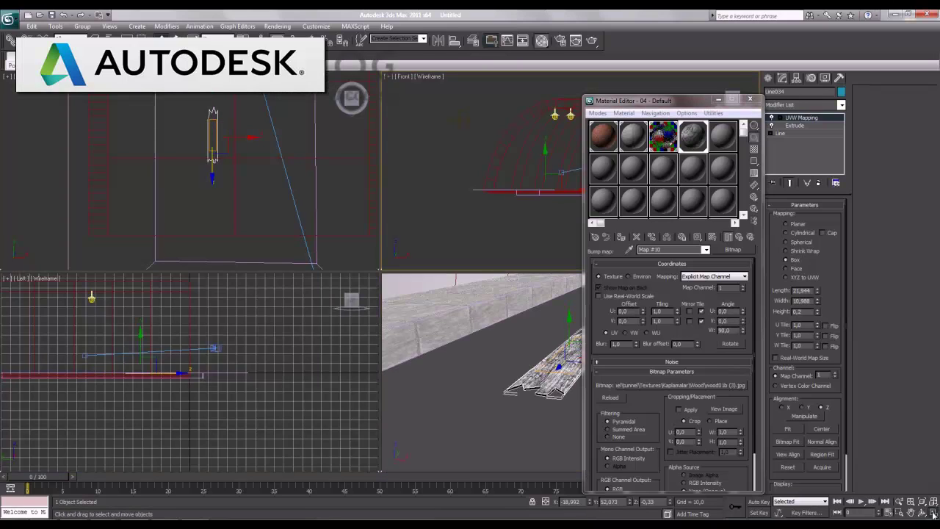
# In the maximized Front view, move the plank's mapping gizmo down to its bottom edge
pyautogui.click(929, 511)
pyautogui.click(718, 99)
pyautogui.scroll(2, 447, 340)
pyautogui.scroll(2, 420, 331)
pyautogui.scroll(3, 419, 338)
pyautogui.moveTo(419, 343); pyautogui.dragTo(462, 269, button='middle')
pyautogui.scroll(3, 462, 268)
pyautogui.moveTo(478, 183); pyautogui.dragTo(471, 242)
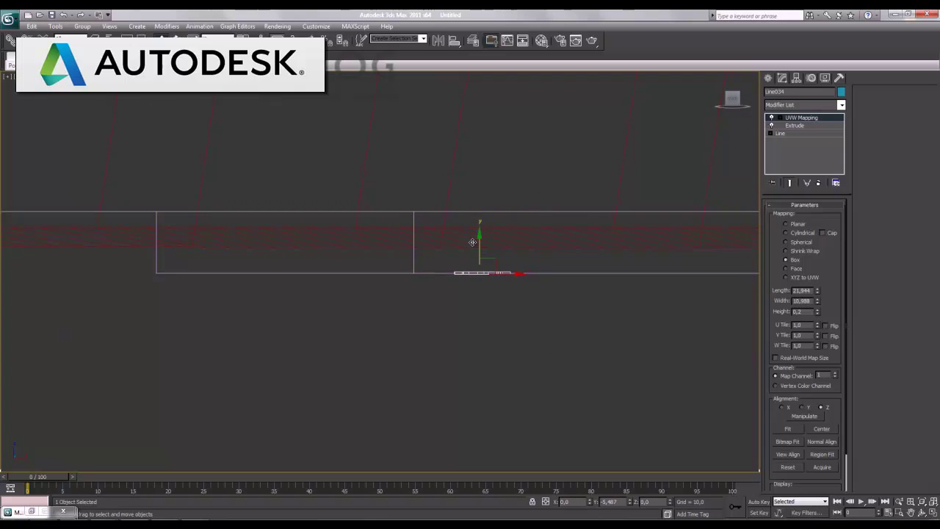
pyautogui.scroll(1, 389, 275)
pyautogui.scroll(2, 389, 275)
pyautogui.moveTo(621, 312); pyautogui.dragTo(346, 297, button='middle')
# Clone the plank as Line035, slide it right, and tilt it clockwise beside the original
pyautogui.click(394, 241)
pyautogui.keyDown('shift'); pyautogui.moveTo(395, 241); pyautogui.dragTo(394, 223); pyautogui.keyUp('shift')
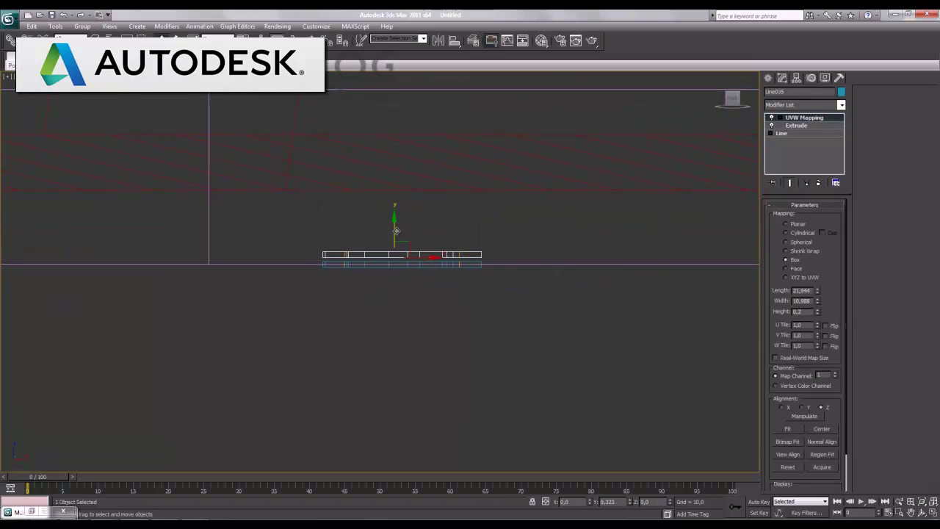
pyautogui.click(473, 312)
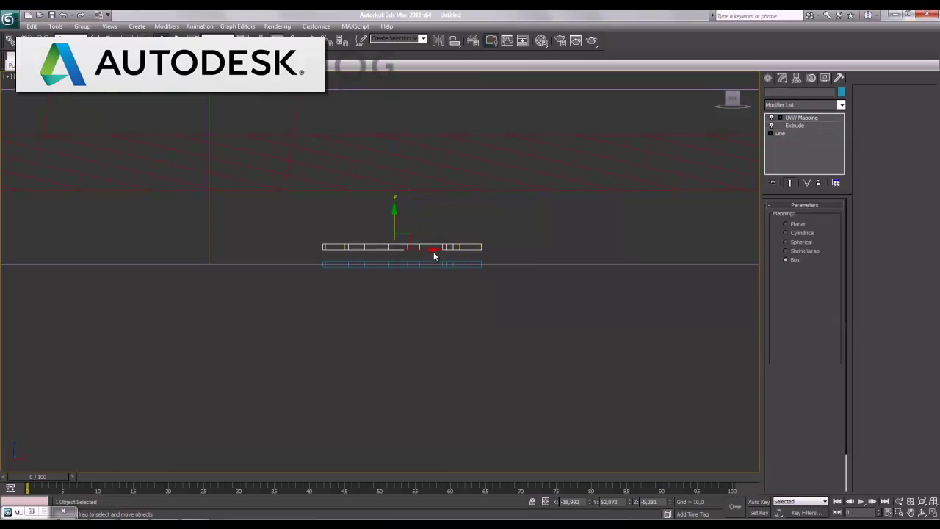
pyautogui.moveTo(435, 248); pyautogui.dragTo(525, 266)
pyautogui.press('e')
pyautogui.moveTo(531, 215); pyautogui.dragTo(540, 240)
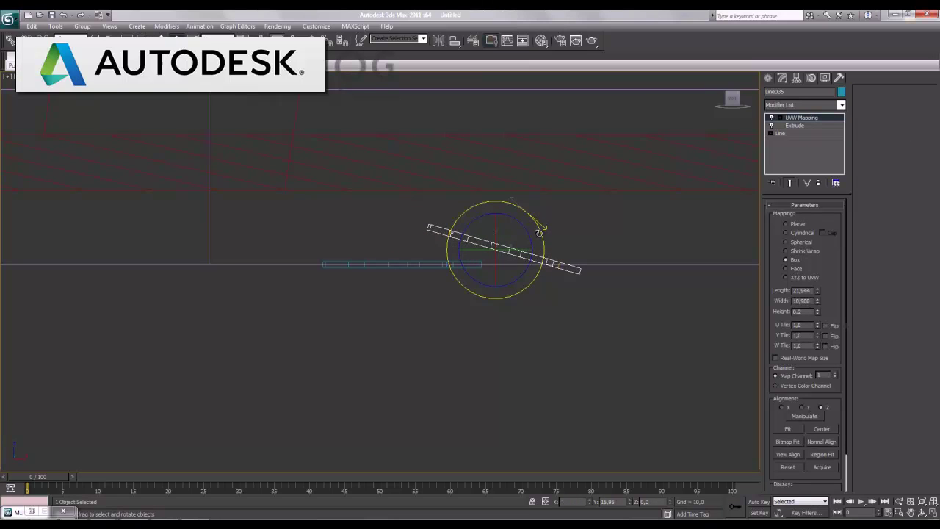
pyautogui.press('w')
pyautogui.moveTo(511, 234); pyautogui.dragTo(497, 246)
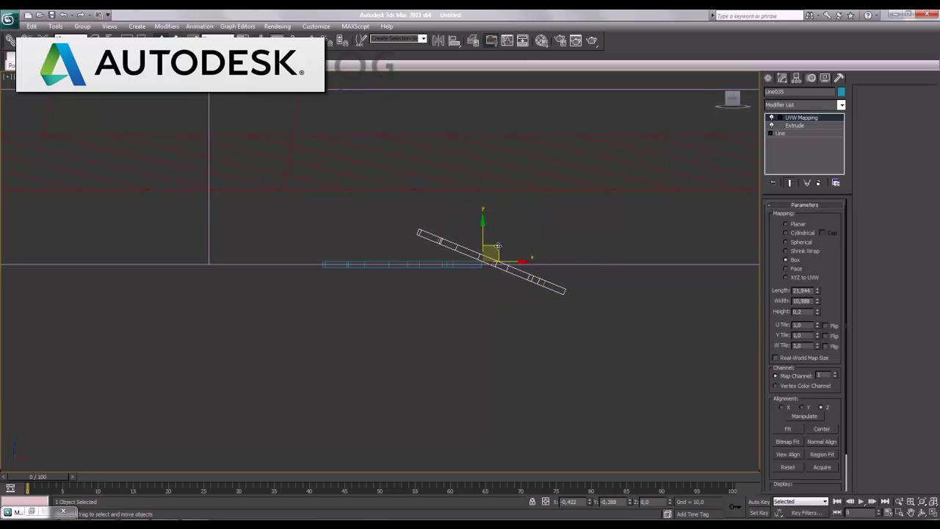
# Frame the tilted strip in the maximized Front view and Shift-drag another copy up-left
pyautogui.hotkey('alt', 'w')
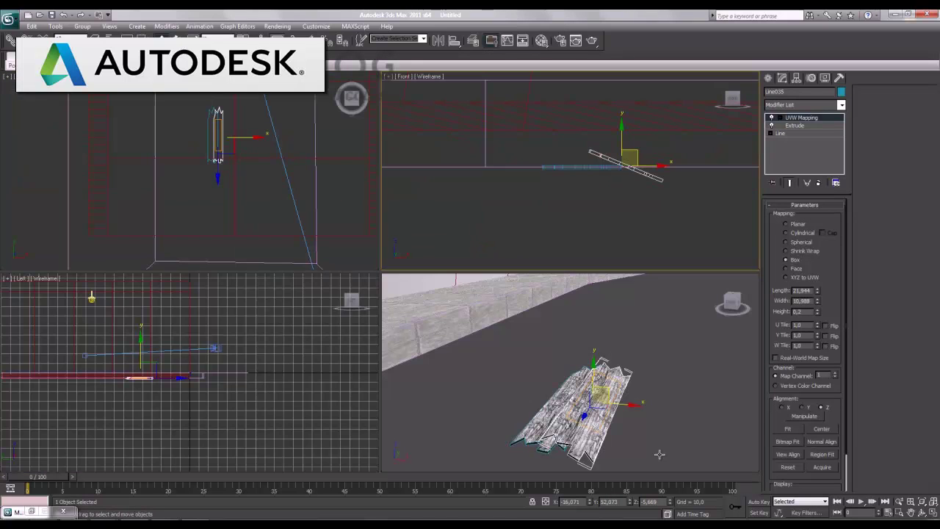
pyautogui.click(218, 110)
pyautogui.rightClick(243, 154)
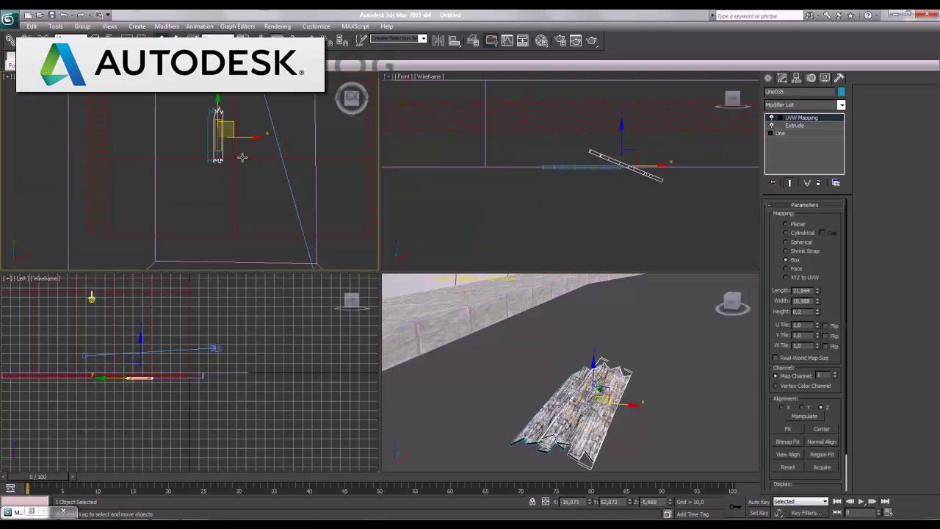
pyautogui.rightClick(650, 256)
pyautogui.click(932, 513)
pyautogui.moveTo(380, 245)
pyautogui.mouseDown(button='middle')
pyautogui.moveTo(445, 294)
pyautogui.moveTo(610, 373)
pyautogui.mouseUp(button='middle')
pyautogui.scroll(-2, 445, 293)
pyautogui.scroll(-2, 457, 304)
pyautogui.scroll(-2, 584, 366)
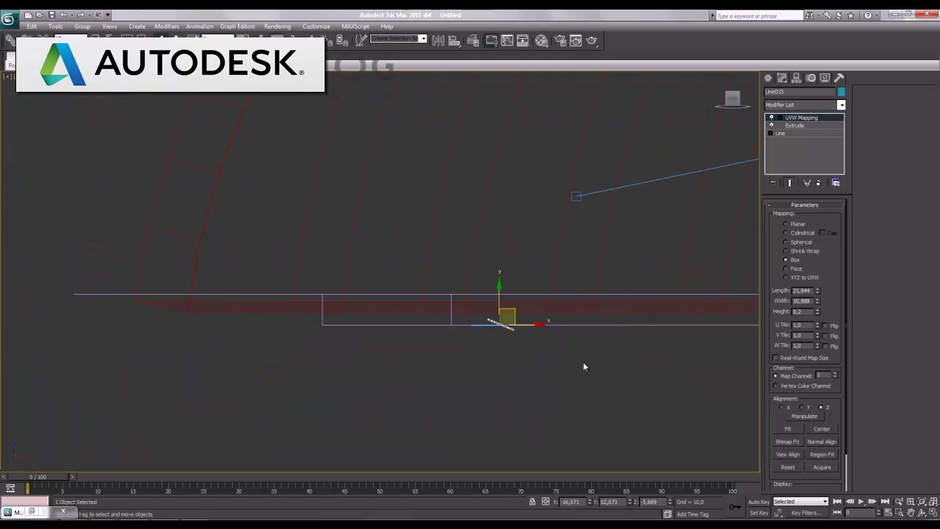
pyautogui.moveTo(512, 309)
pyautogui.mouseDown()
pyautogui.moveTo(270, 236)
pyautogui.moveTo(200, 262)
pyautogui.mouseUp()
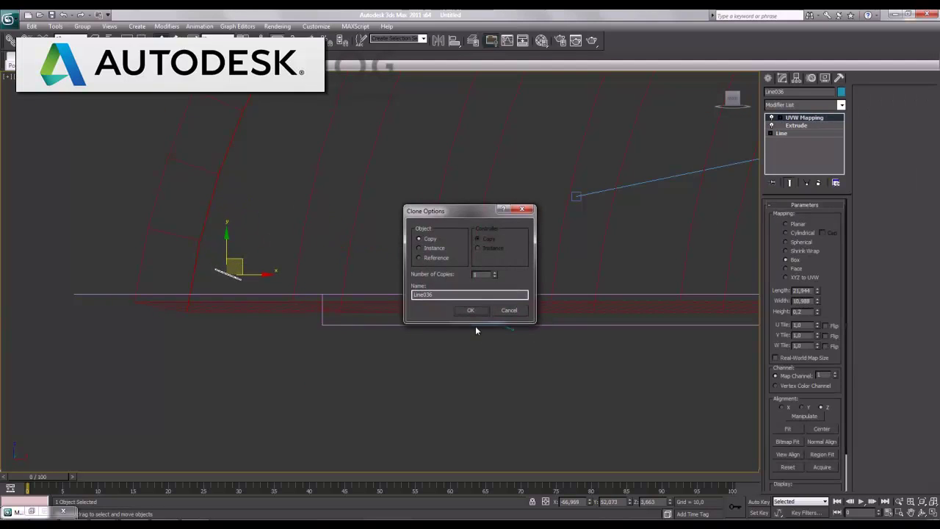
# Confirm the copy Line036, hide the Left view grid, and frame the wall in Perspective
pyautogui.click(475, 313)
pyautogui.hotkey('alt', 'w')
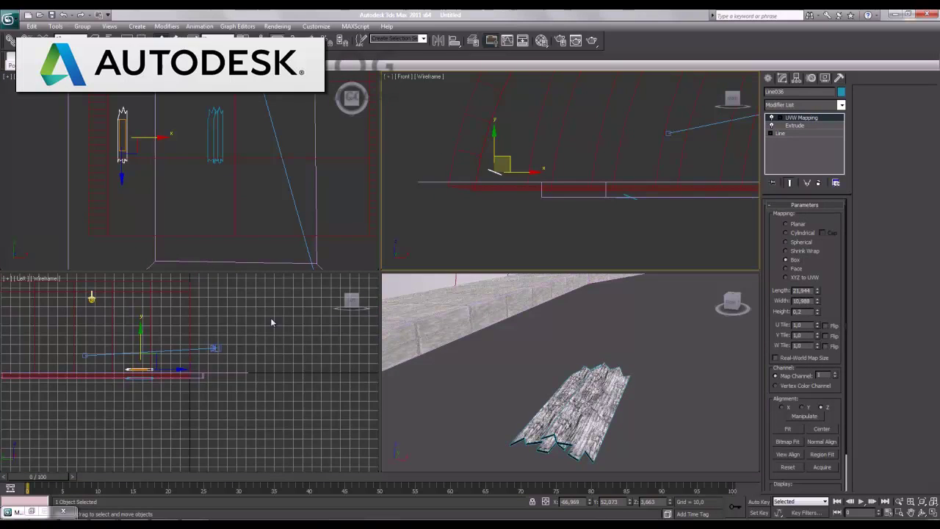
pyautogui.rightClick(256, 364)
pyautogui.press('g')
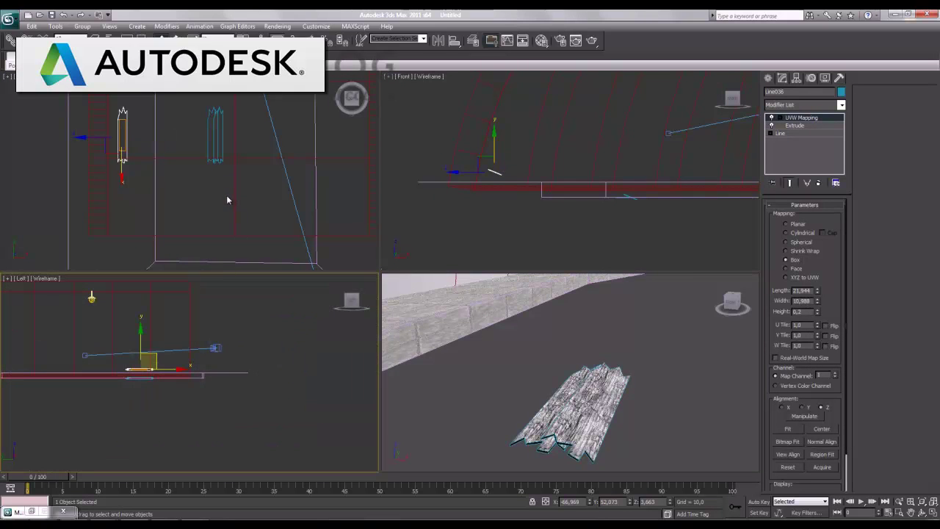
pyautogui.rightClick(536, 318)
pyautogui.hotkey('alt', 'w')
pyautogui.moveTo(321, 165)
pyautogui.mouseDown(button='middle')
pyautogui.moveTo(395, 212)
pyautogui.moveTo(459, 281)
pyautogui.moveTo(395, 293)
pyautogui.mouseUp(button='middle')
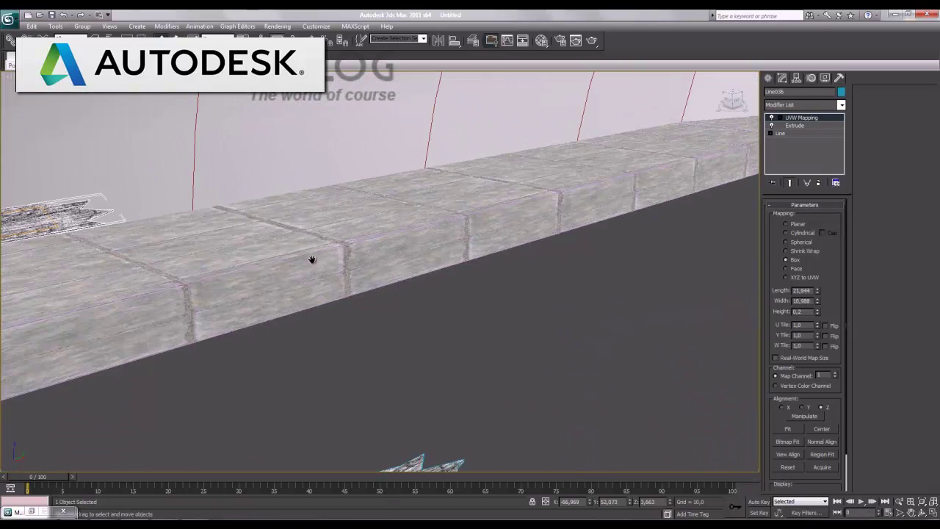
pyautogui.keyDown('alt'); pyautogui.moveTo(280, 256); pyautogui.dragTo(424, 294, button='middle'); pyautogui.keyUp('alt')
# Stand Line036 upright, raise it against the wall, and Shift-drag a copy to the right
pyautogui.press('e')
pyautogui.moveTo(277, 249); pyautogui.dragTo(321, 180)
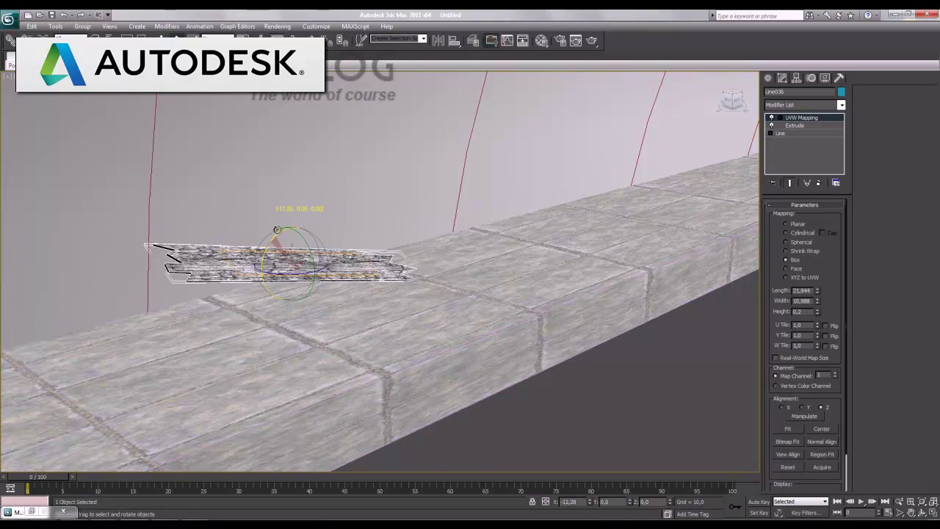
pyautogui.moveTo(294, 276)
pyautogui.mouseDown()
pyautogui.moveTo(224, 268)
pyautogui.moveTo(271, 267)
pyautogui.mouseUp()
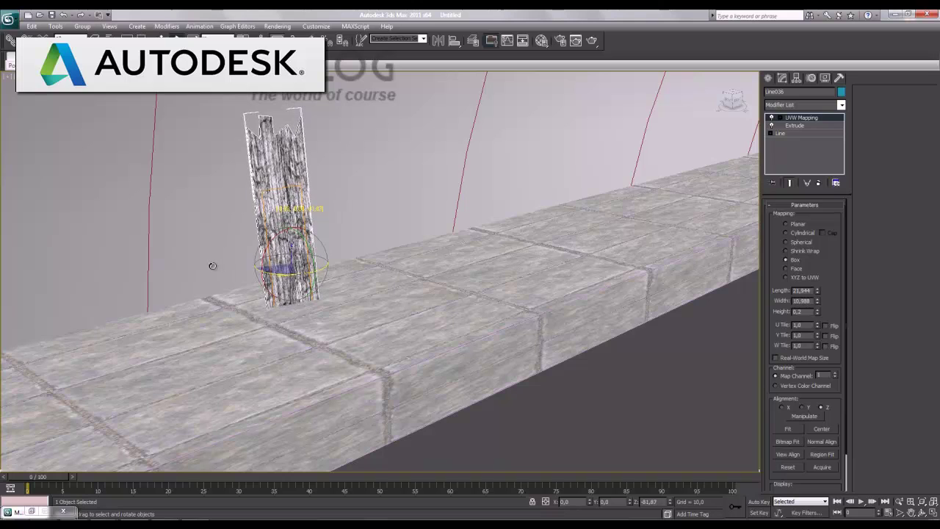
pyautogui.press('w')
pyautogui.moveTo(292, 236); pyautogui.dragTo(292, 98)
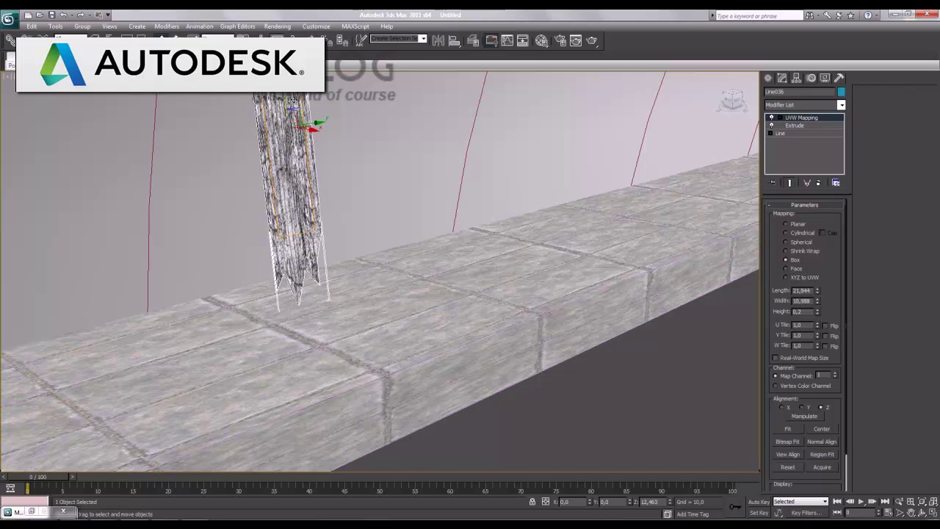
pyautogui.press('z')
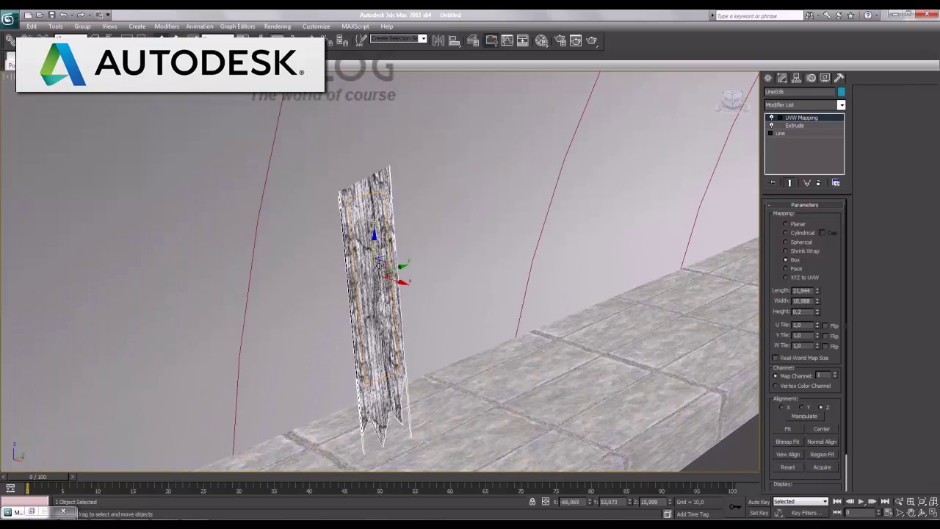
pyautogui.moveTo(397, 281); pyautogui.dragTo(418, 295)
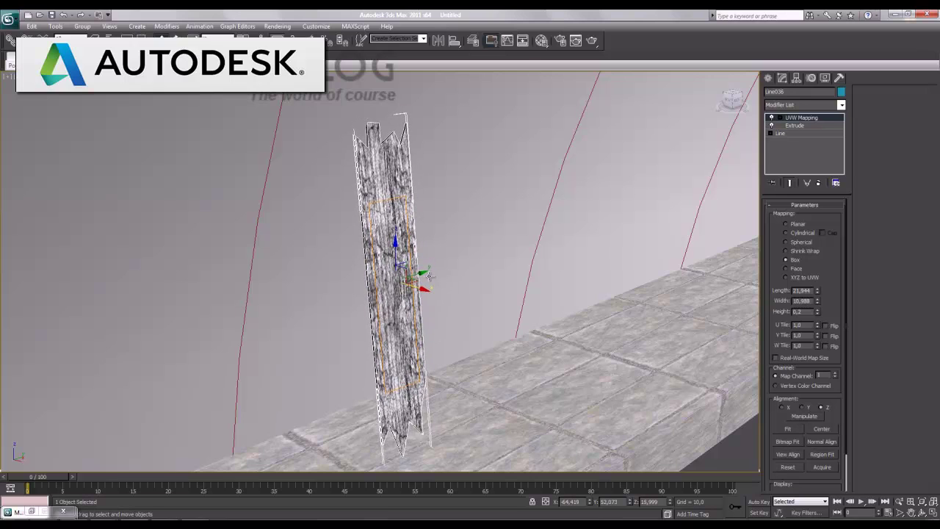
pyautogui.keyDown('shift'); pyautogui.moveTo(420, 273); pyautogui.dragTo(476, 261); pyautogui.keyUp('shift')
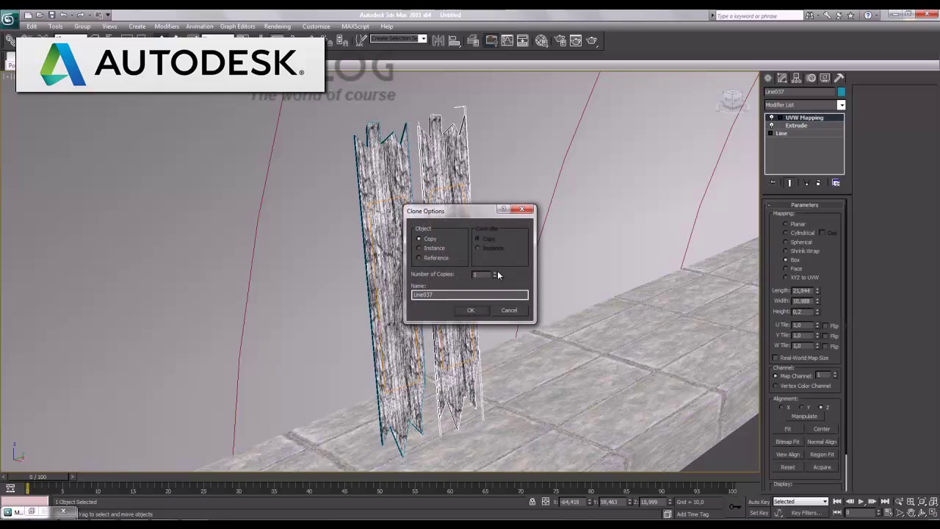
# Confirm the upright plank copy, then clone a flat ground plank toward the wall
pyautogui.click(472, 311)
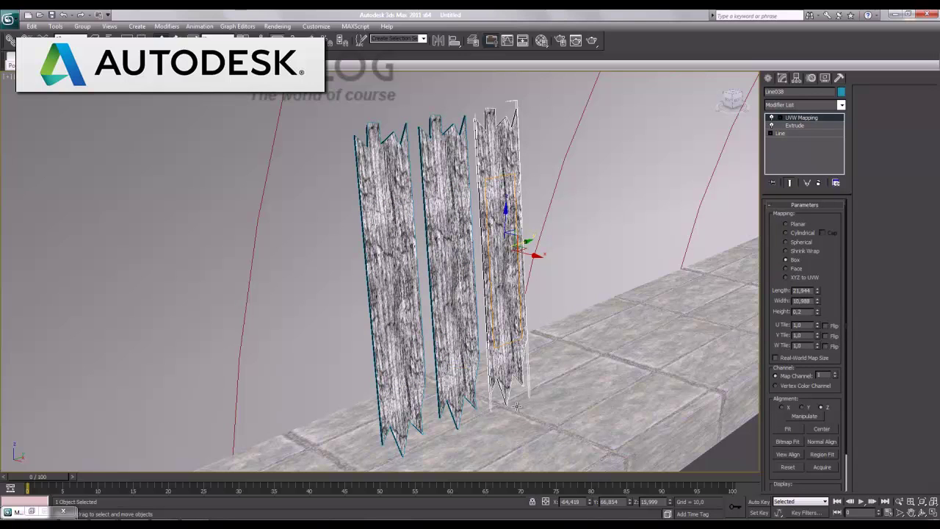
pyautogui.moveTo(479, 426); pyautogui.dragTo(548, 274, button='middle')
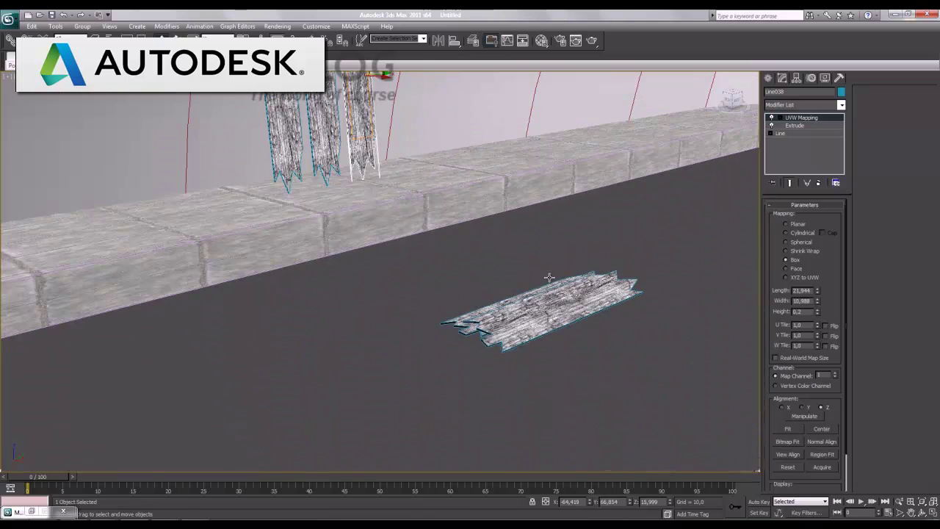
pyautogui.click(552, 315)
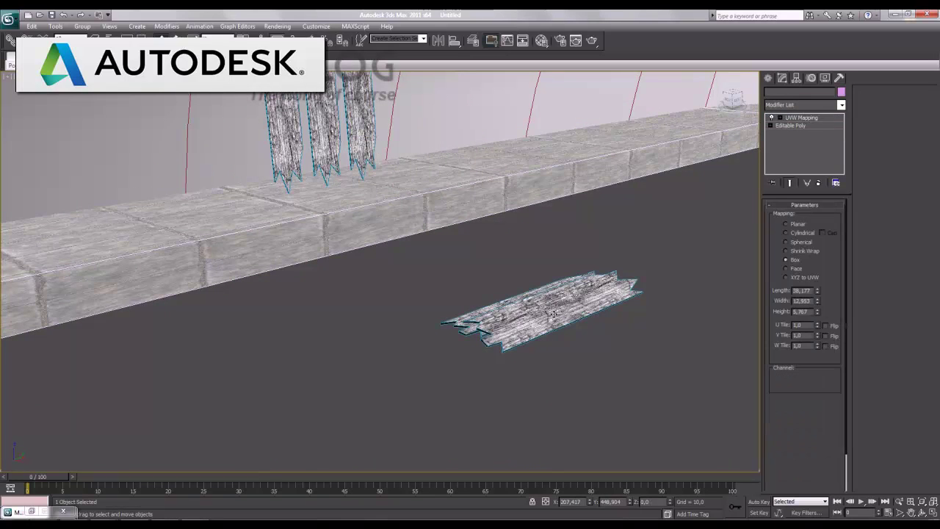
pyautogui.click(559, 295)
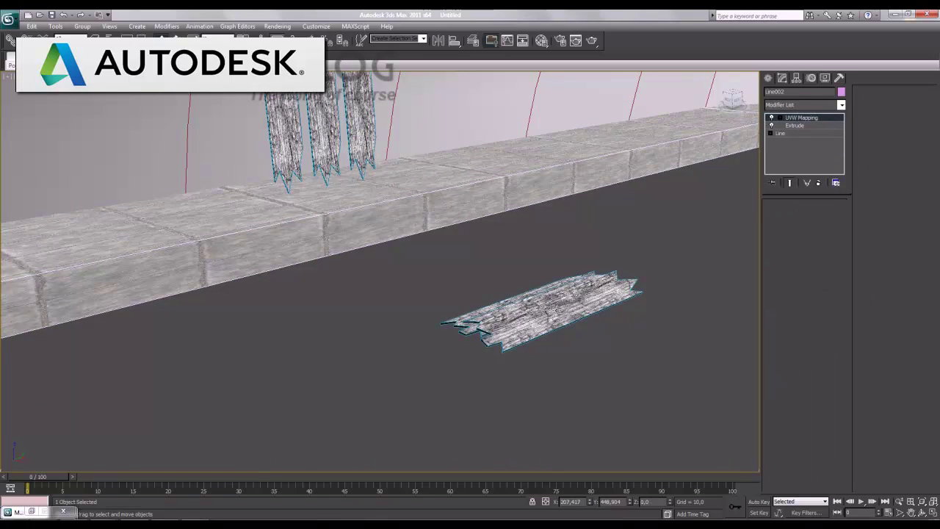
pyautogui.moveTo(556, 275)
pyautogui.keyDown('shift'); pyautogui.mouseDown()
pyautogui.moveTo(565, 170)
pyautogui.moveTo(380, 138)
pyautogui.mouseUp(); pyautogui.keyUp('shift')
pyautogui.click(471, 310)
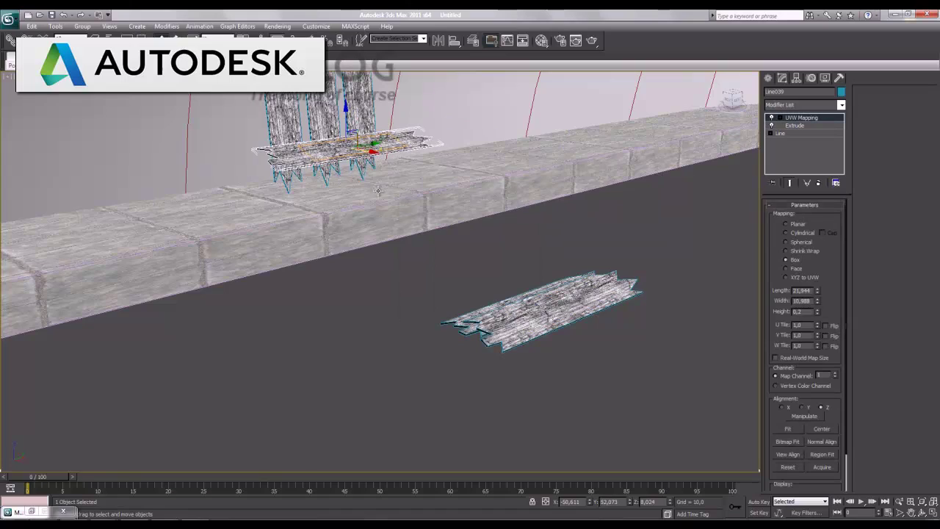
# Lay the new plank copy across the wall top, tilted about Y, and nudge it into place
pyautogui.scroll(3, 378, 191)
pyautogui.keyDown('alt'); pyautogui.moveTo(345, 316); pyautogui.dragTo(428, 292, button='middle'); pyautogui.keyUp('alt')
pyautogui.moveTo(378, 264)
pyautogui.mouseDown()
pyautogui.moveTo(224, 265)
pyautogui.moveTo(257, 246)
pyautogui.mouseUp()
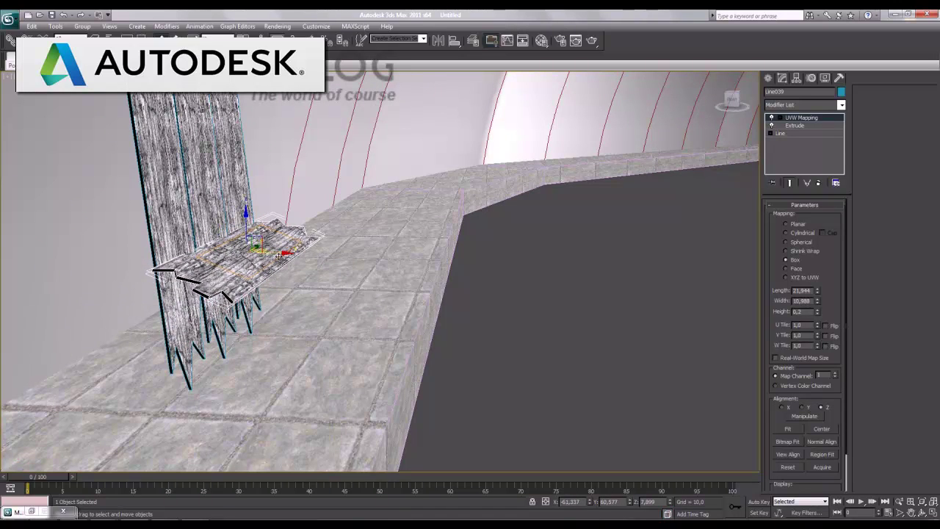
pyautogui.moveTo(244, 221); pyautogui.dragTo(244, 292)
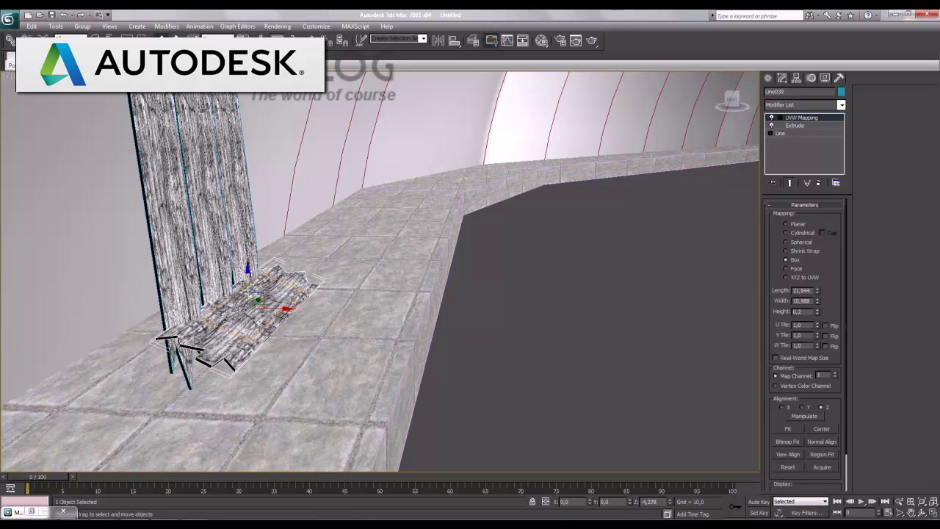
pyautogui.press('e')
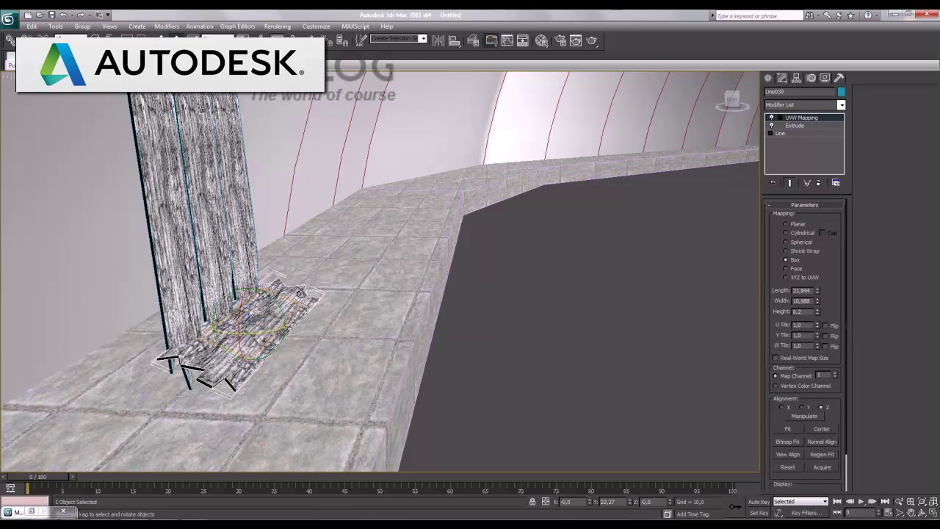
pyautogui.moveTo(271, 300); pyautogui.dragTo(291, 328)
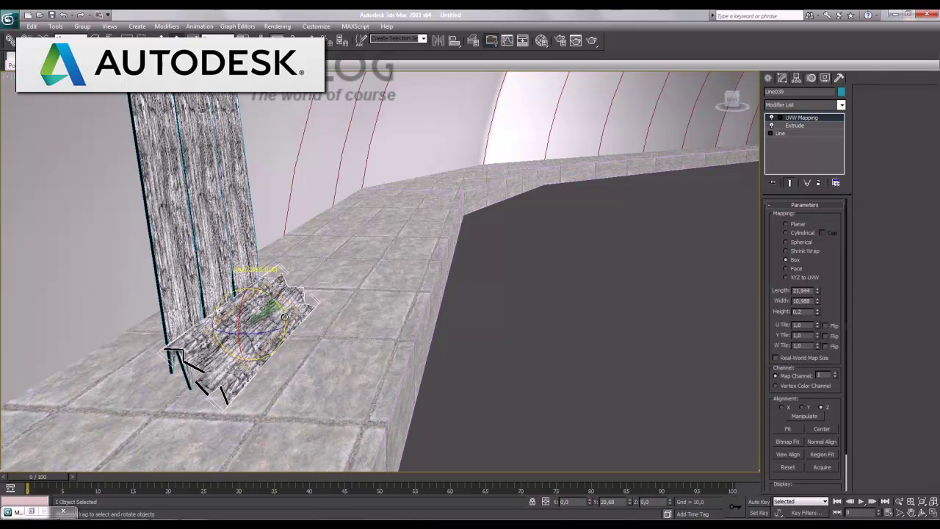
pyautogui.press('w')
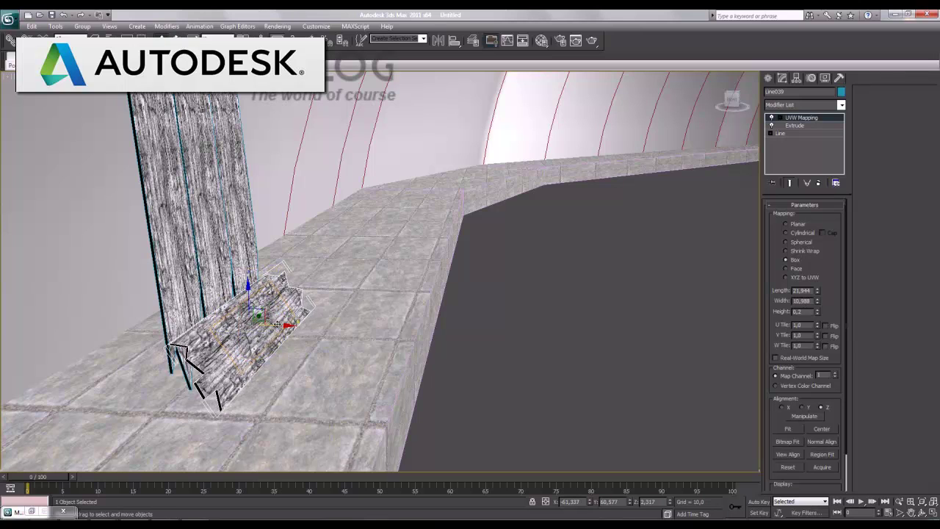
pyautogui.keyDown('alt'); pyautogui.moveTo(302, 342); pyautogui.dragTo(320, 332, button='middle'); pyautogui.keyUp('alt')
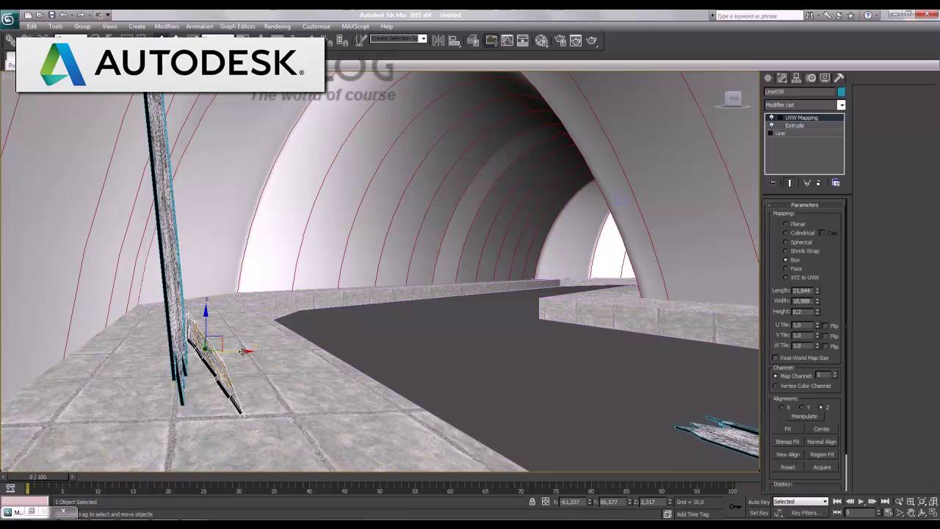
pyautogui.moveTo(243, 351); pyautogui.dragTo(242, 353)
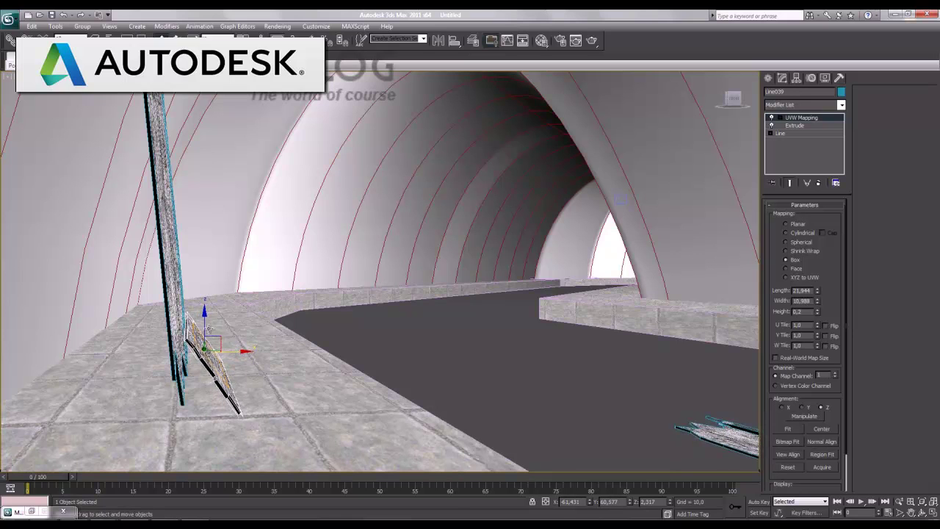
pyautogui.moveTo(206, 323); pyautogui.dragTo(206, 326)
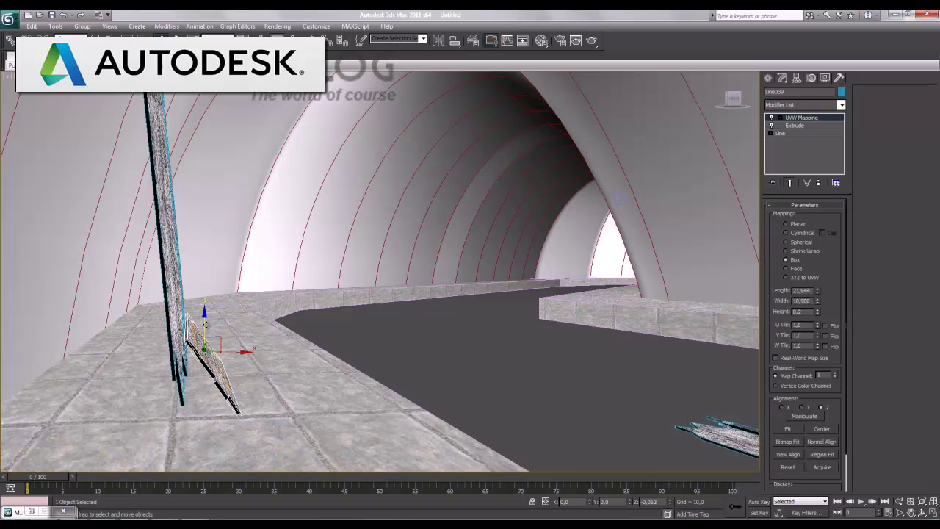
pyautogui.press('z')
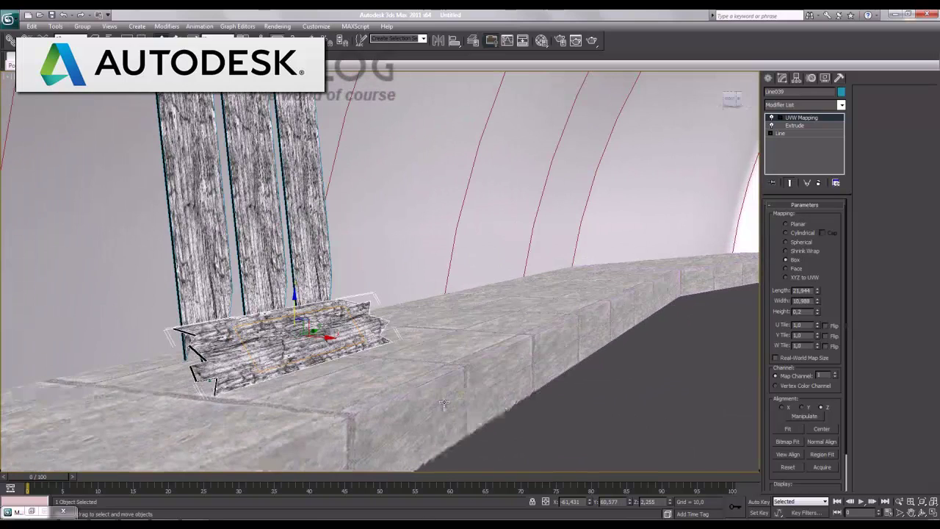
pyautogui.hotkey('shift', 'z')
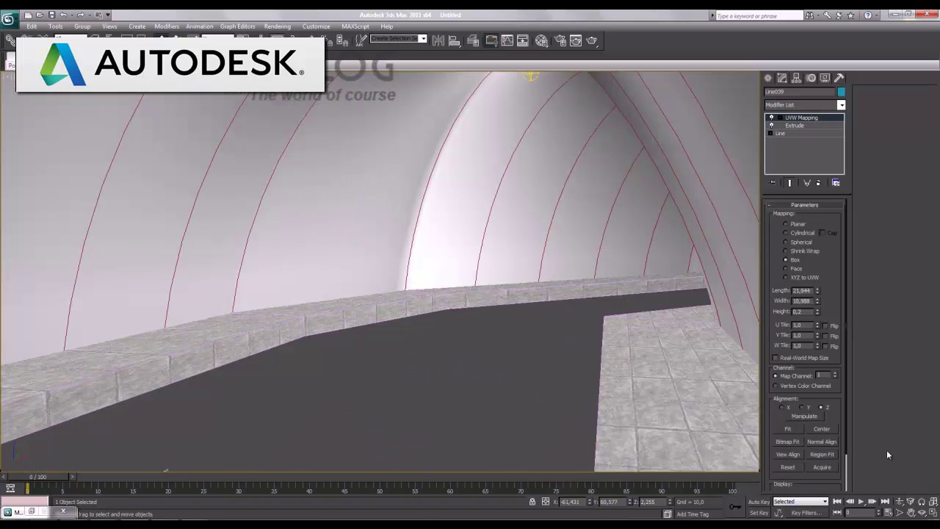
# Dolly the camera forward down the corridor and shift it to reveal the left wall
pyautogui.click(897, 502)
pyautogui.moveTo(399, 282); pyautogui.dragTo(396, 282)
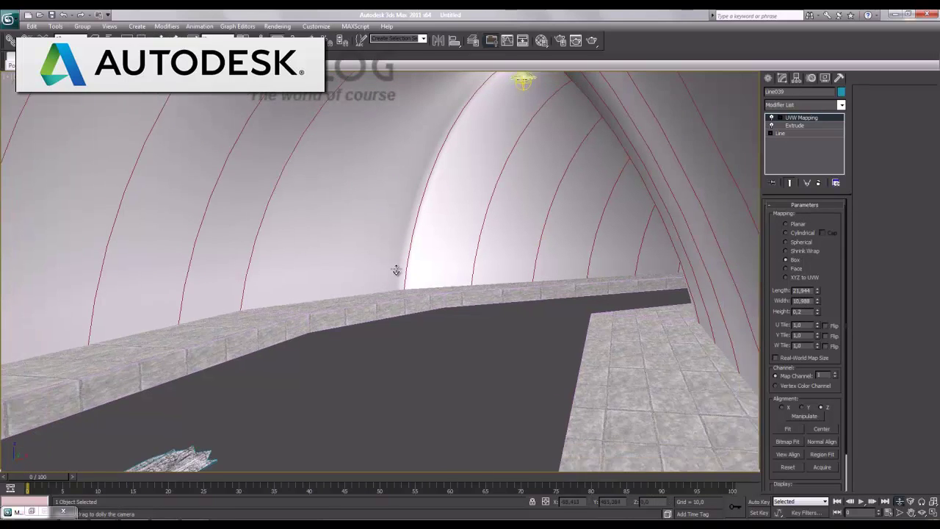
pyautogui.moveTo(291, 333); pyautogui.dragTo(439, 299, button='middle')
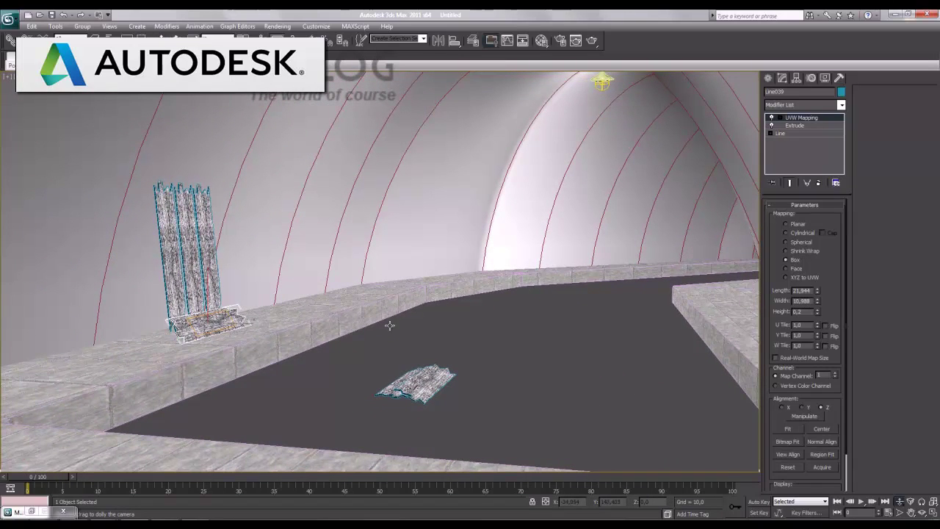
# Shrink the floor's box mapping to about 26.7 by 12.2 and run a test render
pyautogui.press('w')
pyautogui.click(536, 344)
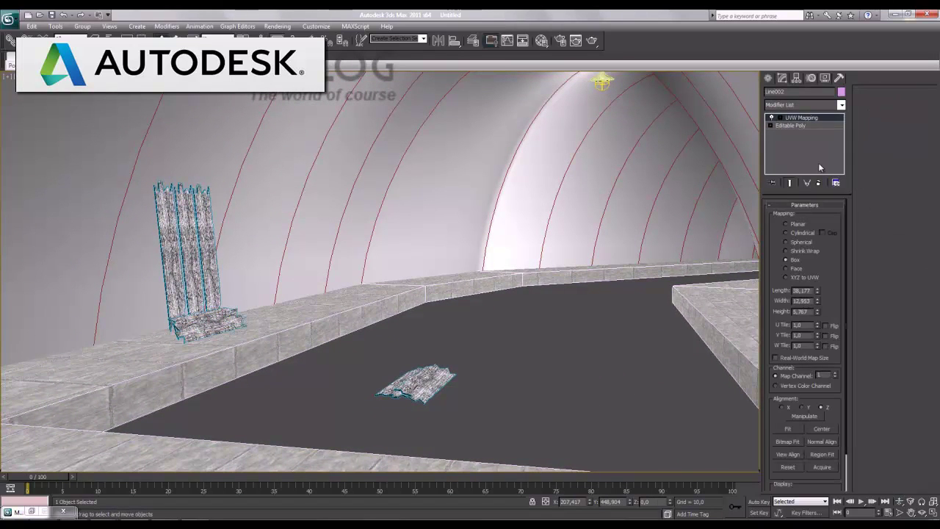
pyautogui.moveTo(817, 307); pyautogui.dragTo(817, 301)
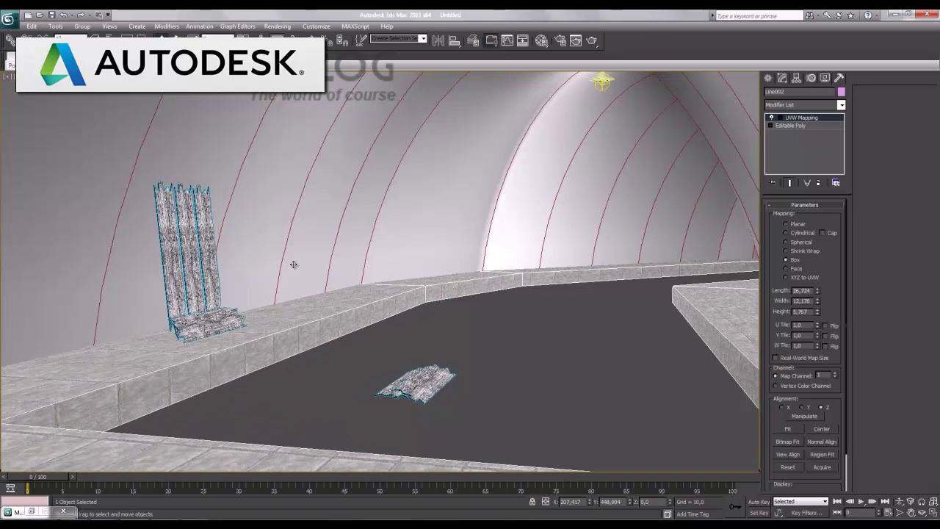
pyautogui.hotkey('shift', 'q')
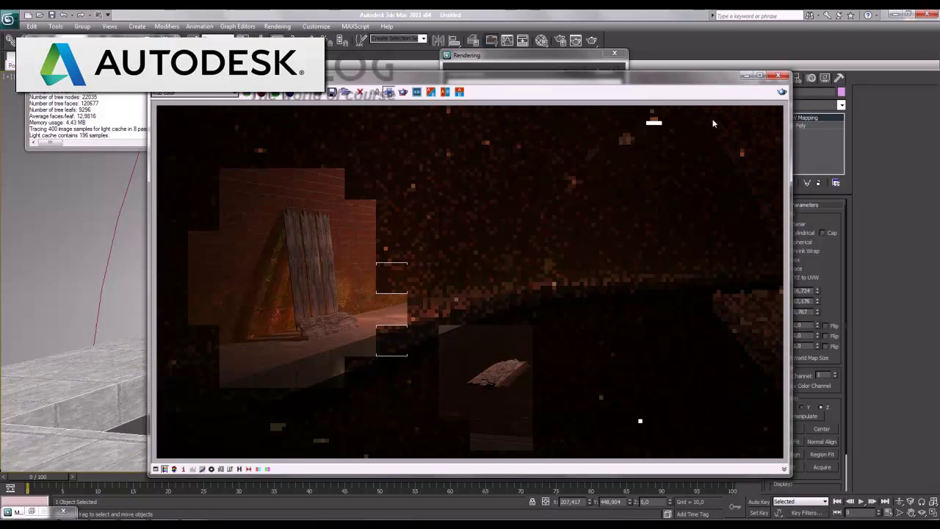
pyautogui.click(783, 77)
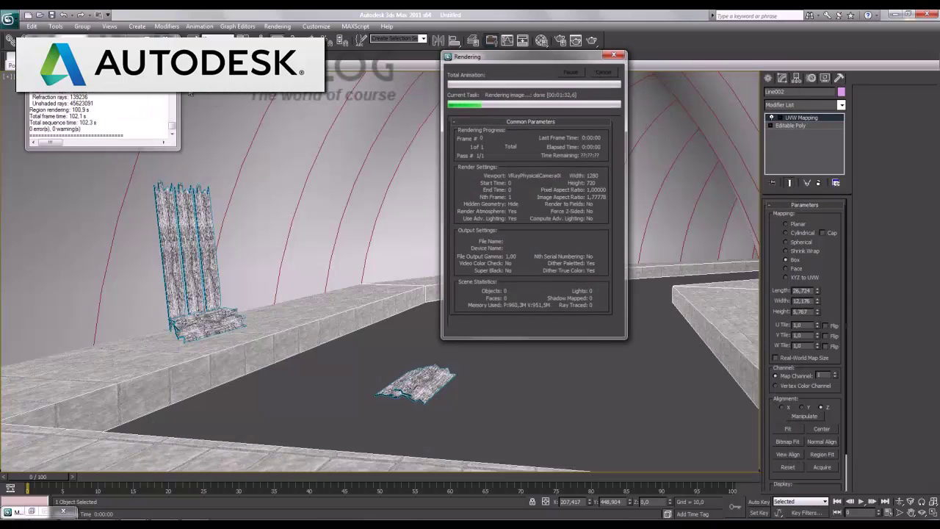
# Maximize the Front view and pan toward the base of the tunnel wall
pyautogui.click(933, 512)
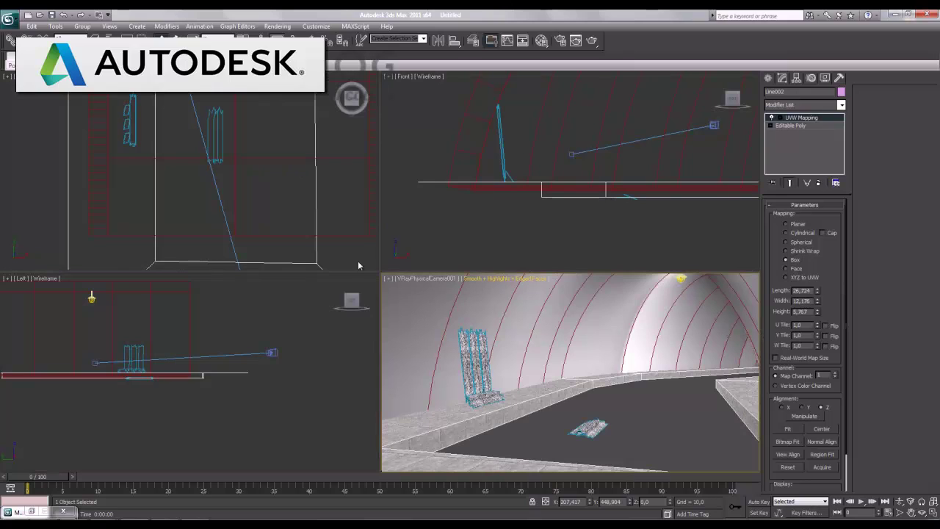
pyautogui.click(515, 245)
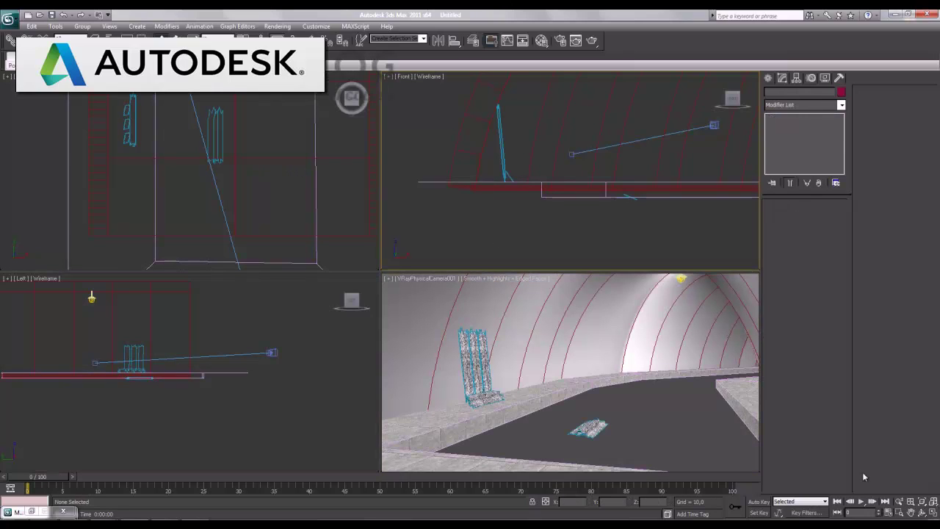
pyautogui.click(932, 512)
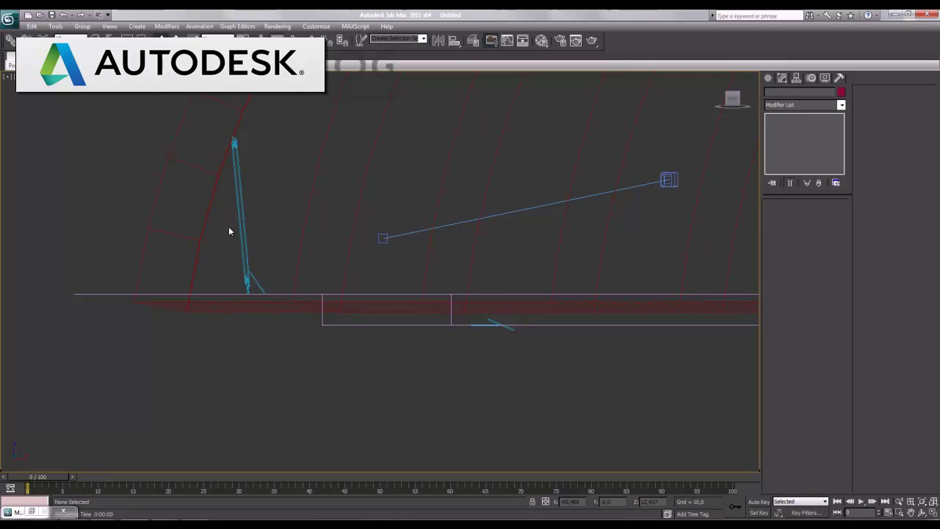
pyautogui.moveTo(156, 267); pyautogui.dragTo(486, 353, button='middle')
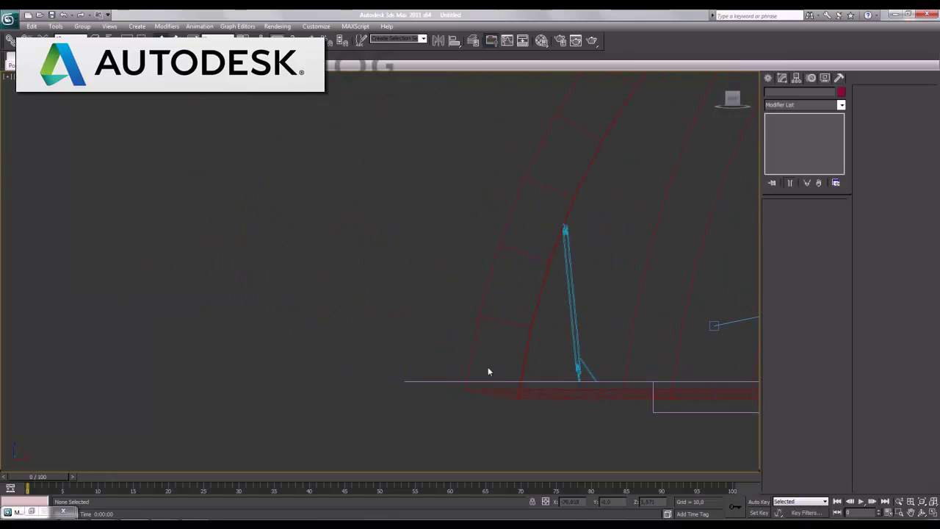
# Draw the barrel half-profile as a line with lower and upper rim bumps on its left edge
pyautogui.click(769, 78)
pyautogui.click(786, 149)
pyautogui.click(433, 381)
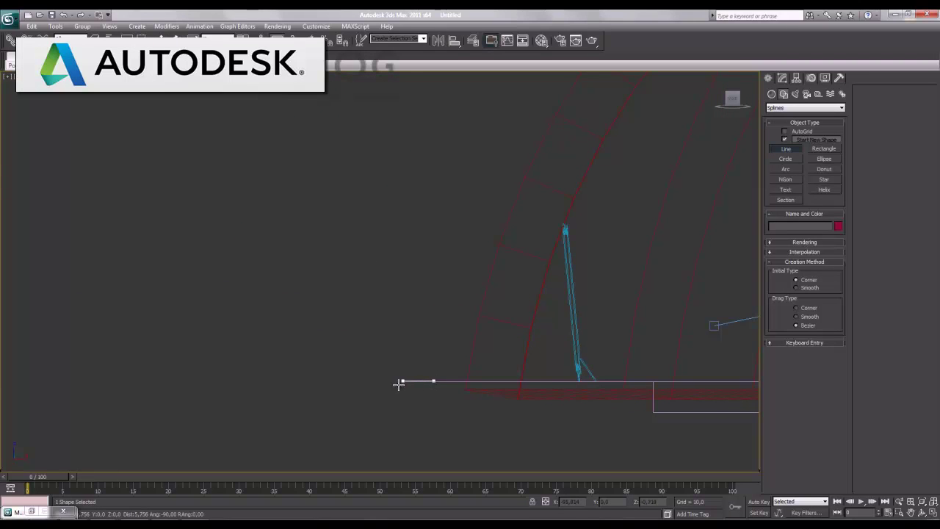
pyautogui.click(355, 380)
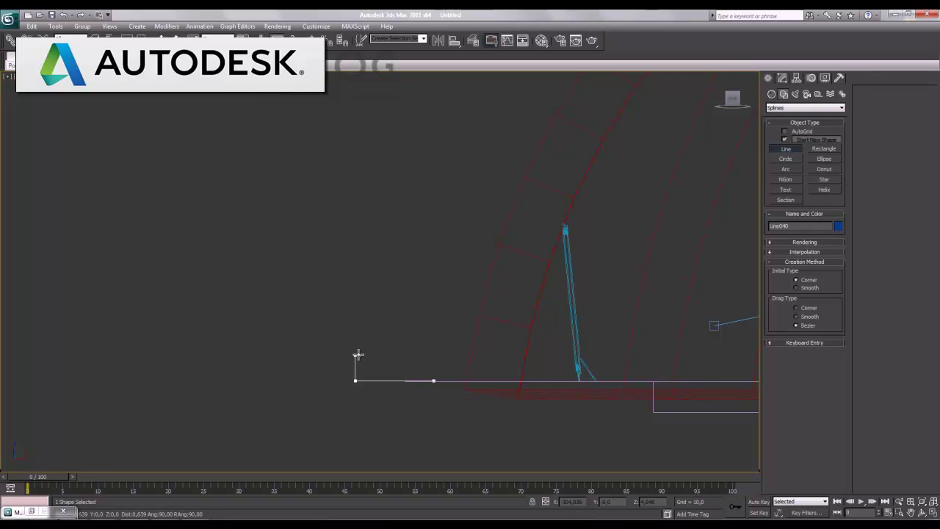
pyautogui.click(354, 352)
pyautogui.click(357, 319)
pyautogui.click(354, 316)
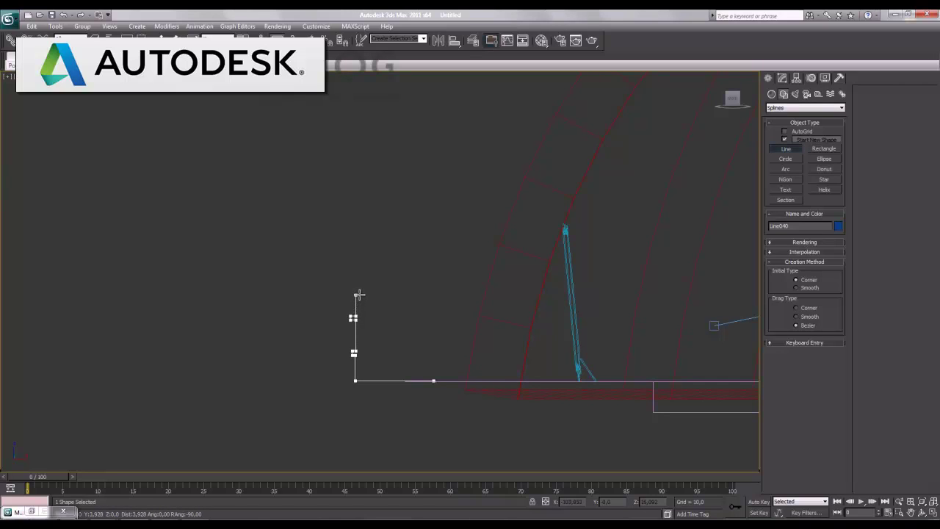
pyautogui.click(356, 262)
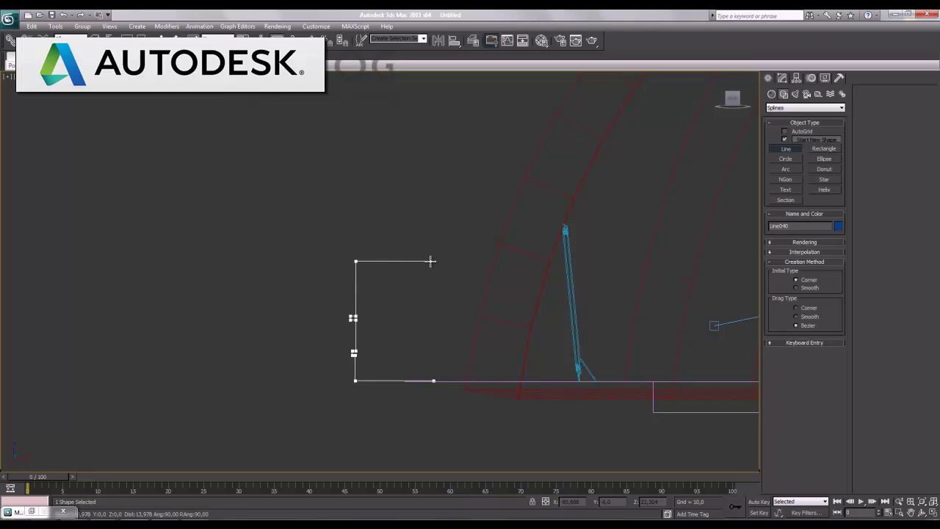
pyautogui.click(431, 261)
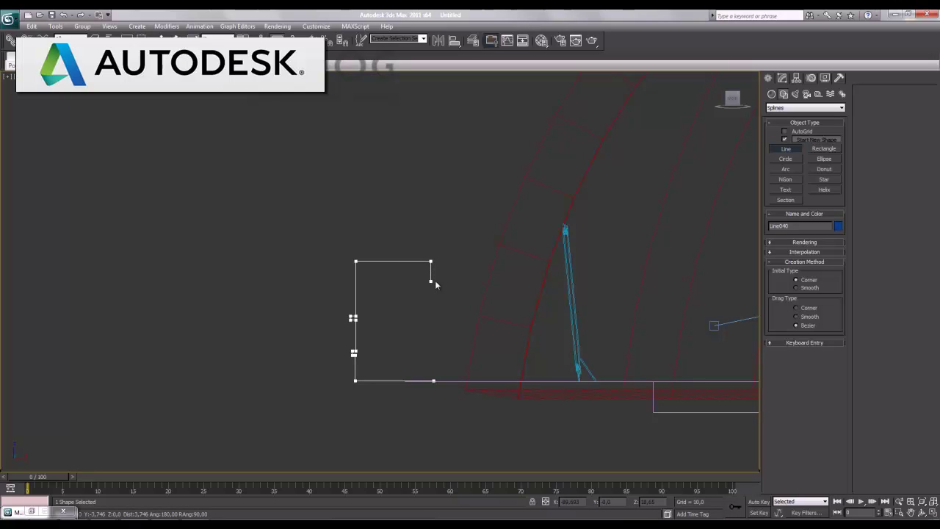
pyautogui.rightClick(433, 283)
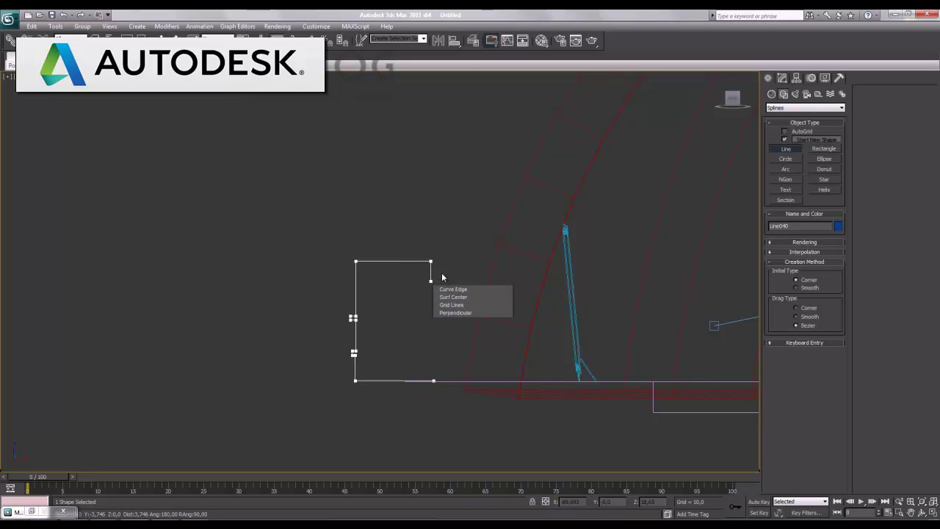
pyautogui.rightClick(440, 300)
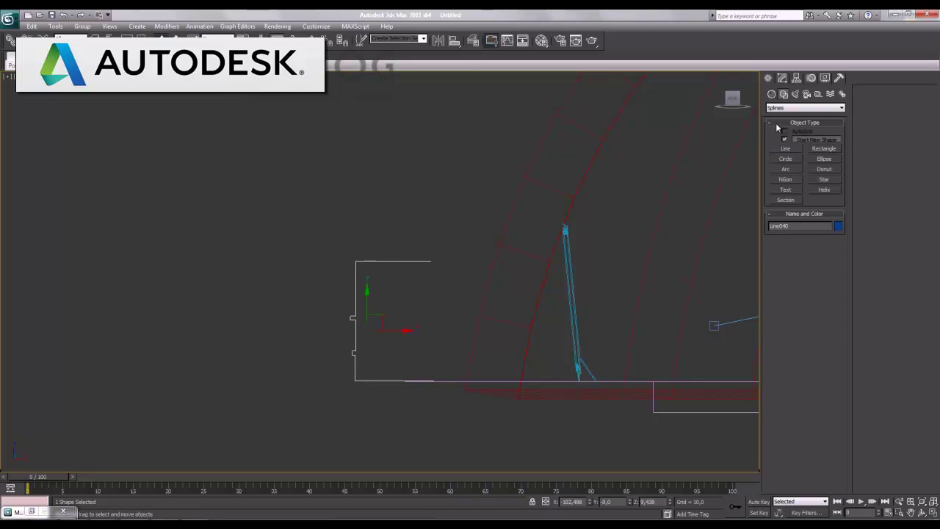
pyautogui.click(783, 80)
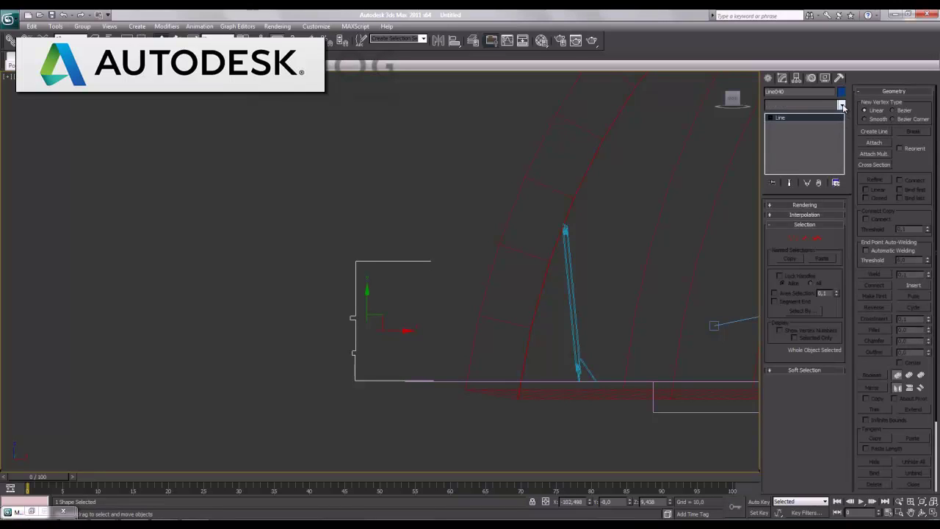
# Apply a Lathe modifier to the barrel profile and align its axis to the profile's outer edge
pyautogui.click(841, 105)
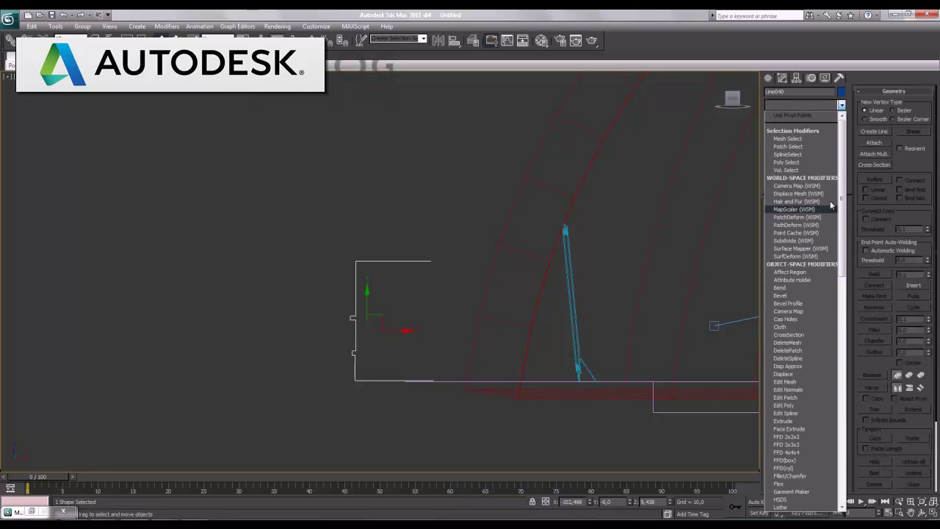
pyautogui.click(781, 506)
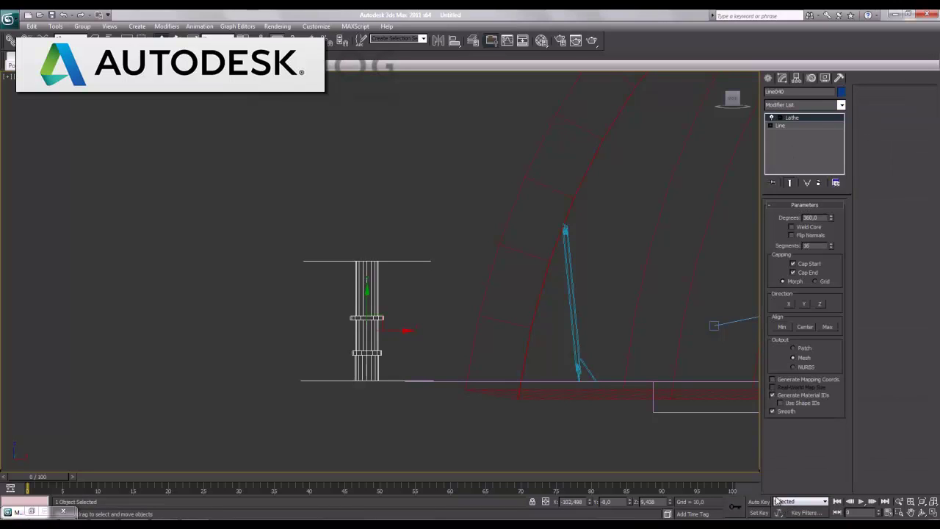
pyautogui.click(827, 328)
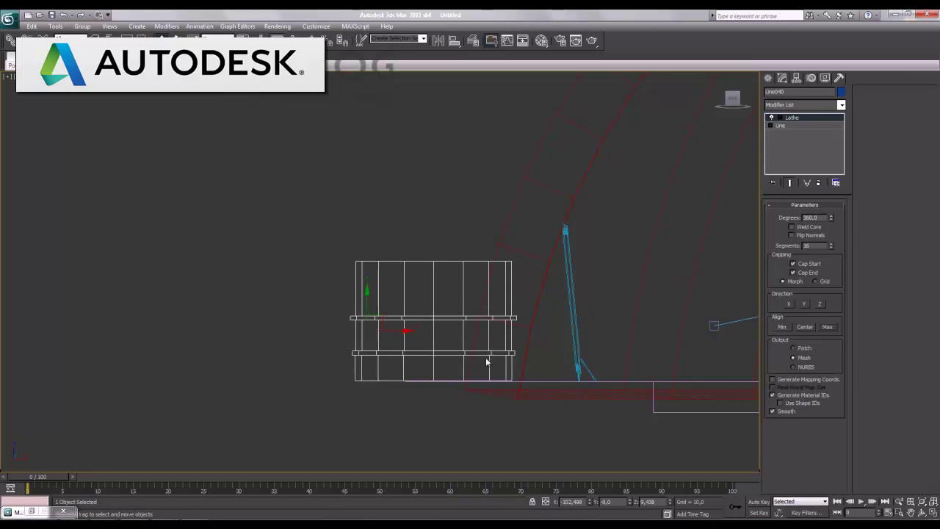
# Reshape the profile vertices: raise the profile, pull the right points inward, lower the top-right point
pyautogui.click(783, 127)
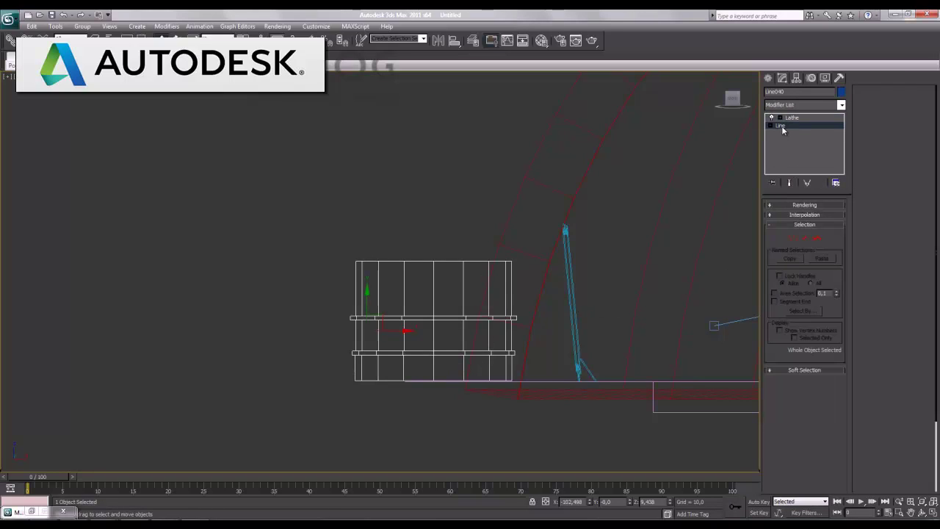
pyautogui.click(793, 239)
pyautogui.moveTo(315, 236); pyautogui.dragTo(462, 330)
pyautogui.moveTo(362, 284); pyautogui.dragTo(359, 238)
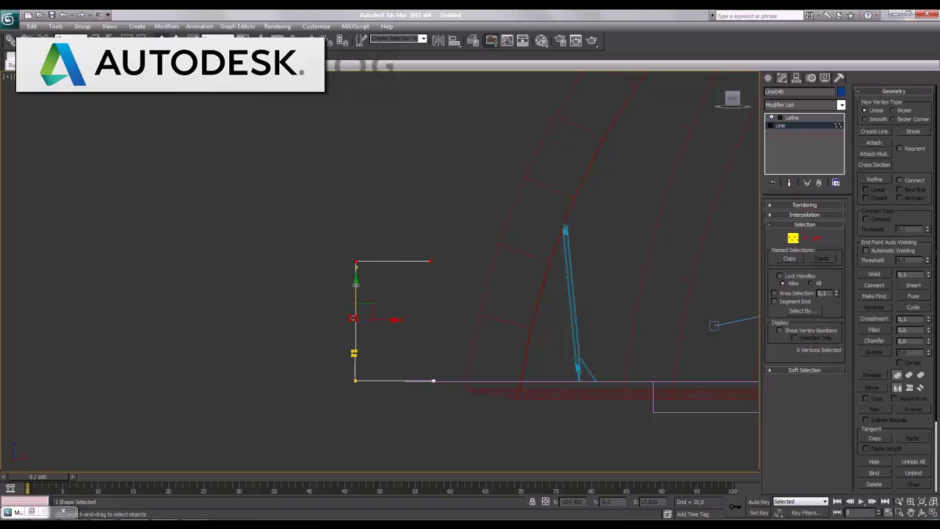
pyautogui.moveTo(456, 399); pyautogui.dragTo(419, 172)
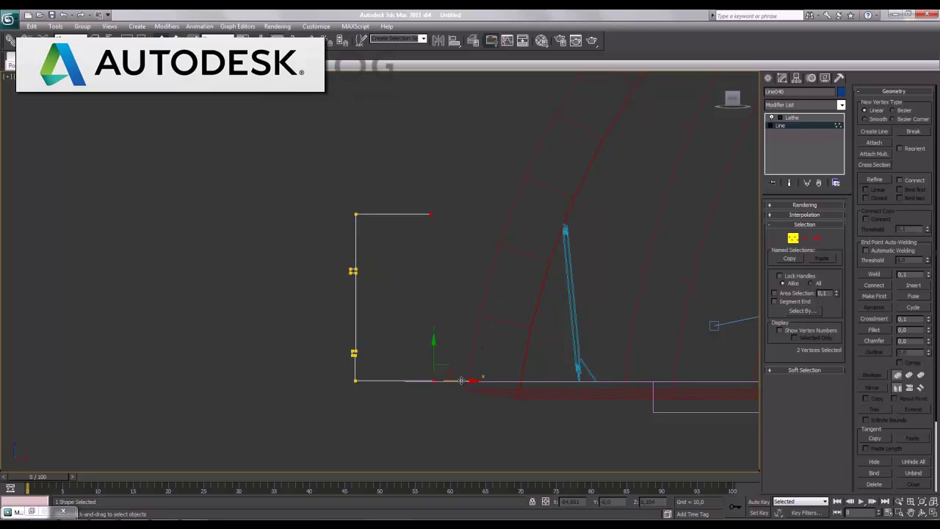
pyautogui.moveTo(463, 378); pyautogui.dragTo(433, 380)
pyautogui.moveTo(283, 150)
pyautogui.mouseDown()
pyautogui.moveTo(456, 260)
pyautogui.moveTo(459, 301)
pyautogui.mouseUp()
pyautogui.moveTo(356, 178); pyautogui.dragTo(365, 217)
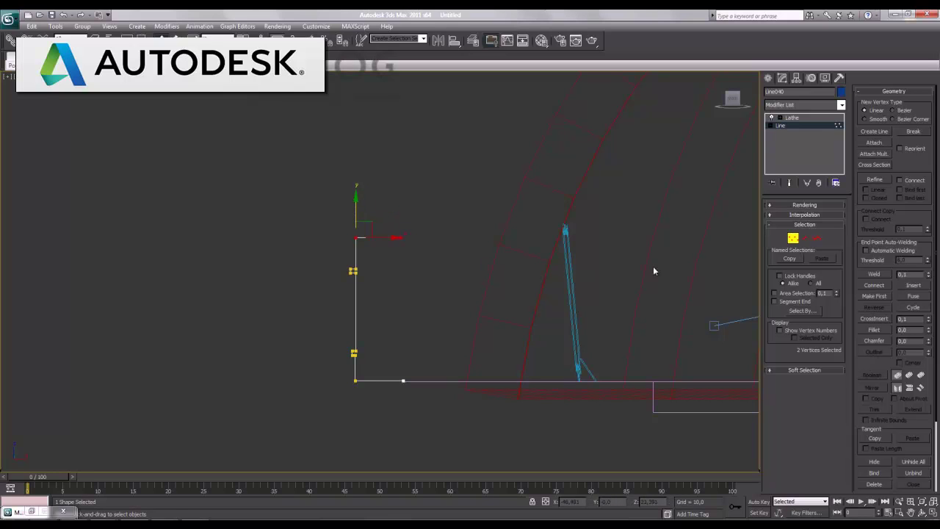
pyautogui.click(794, 239)
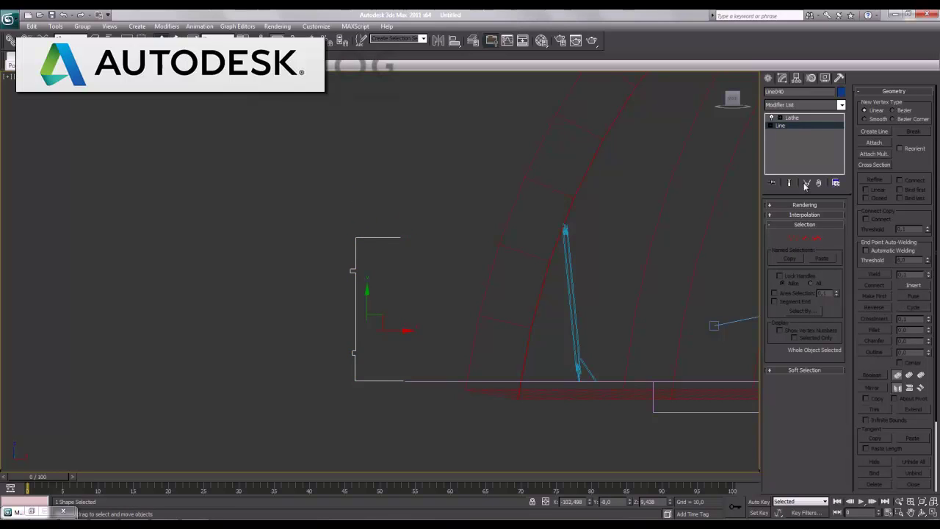
pyautogui.click(803, 119)
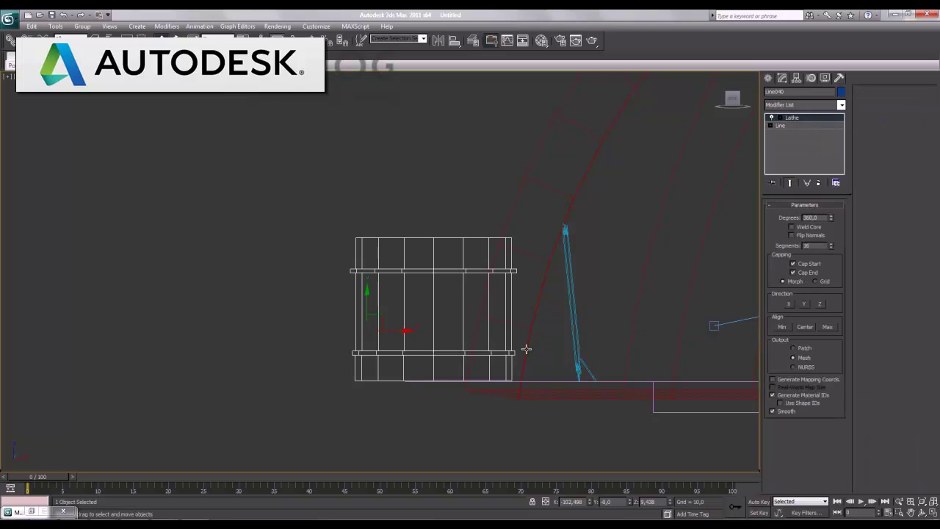
# Pull the profile's two right-side points slightly further inward and return to the lathed result
pyautogui.click(786, 126)
pyautogui.click(793, 238)
pyautogui.moveTo(447, 448)
pyautogui.mouseDown()
pyautogui.moveTo(381, 256)
pyautogui.moveTo(379, 222)
pyautogui.mouseUp()
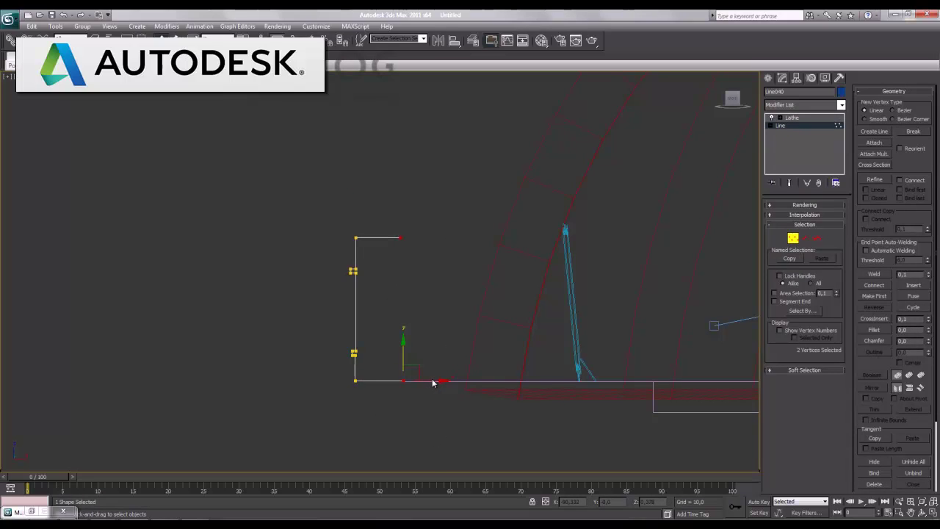
pyautogui.moveTo(431, 238); pyautogui.dragTo(374, 240)
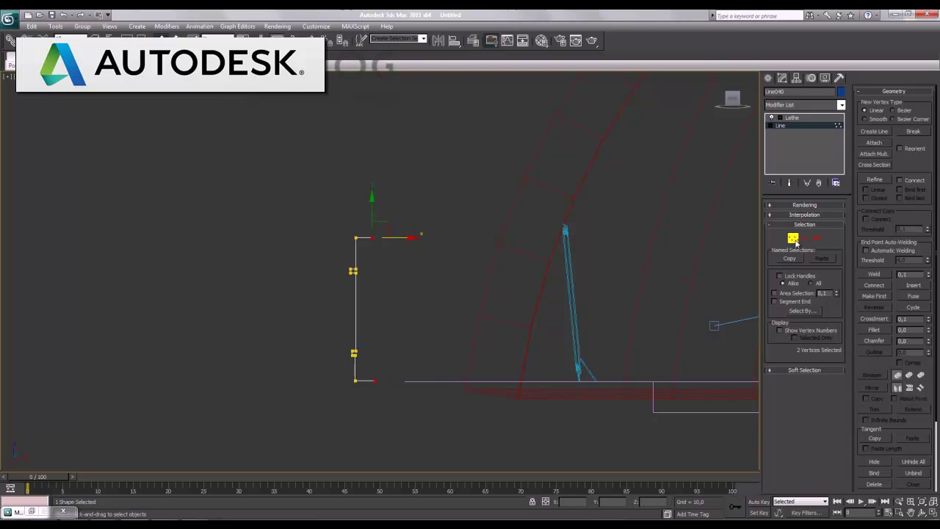
pyautogui.click(811, 119)
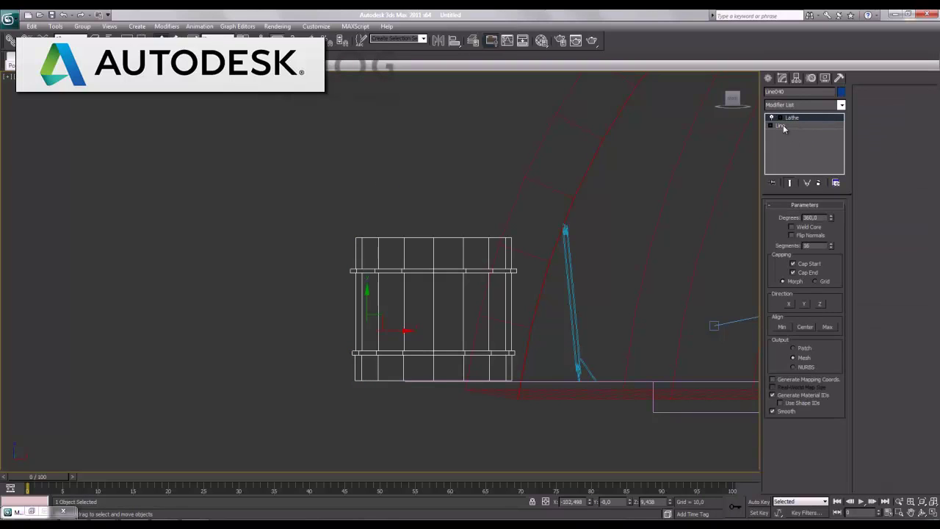
# Narrow the barrel to 90% along X and scale it shorter
pyautogui.press('r')
pyautogui.moveTo(411, 331)
pyautogui.mouseDown()
pyautogui.moveTo(387, 331)
pyautogui.moveTo(598, 332)
pyautogui.mouseUp()
pyautogui.press('w')
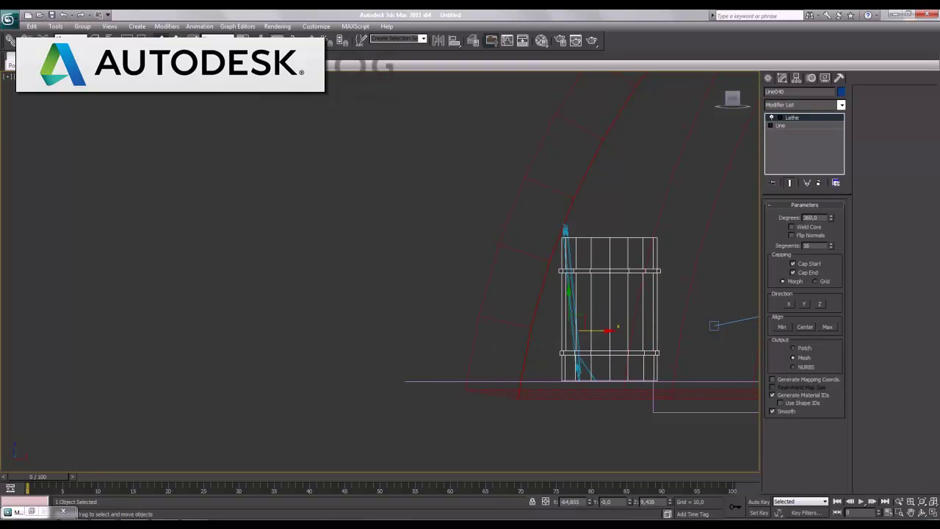
pyautogui.click(189, 35)
pyautogui.moveTo(619, 334); pyautogui.dragTo(607, 330)
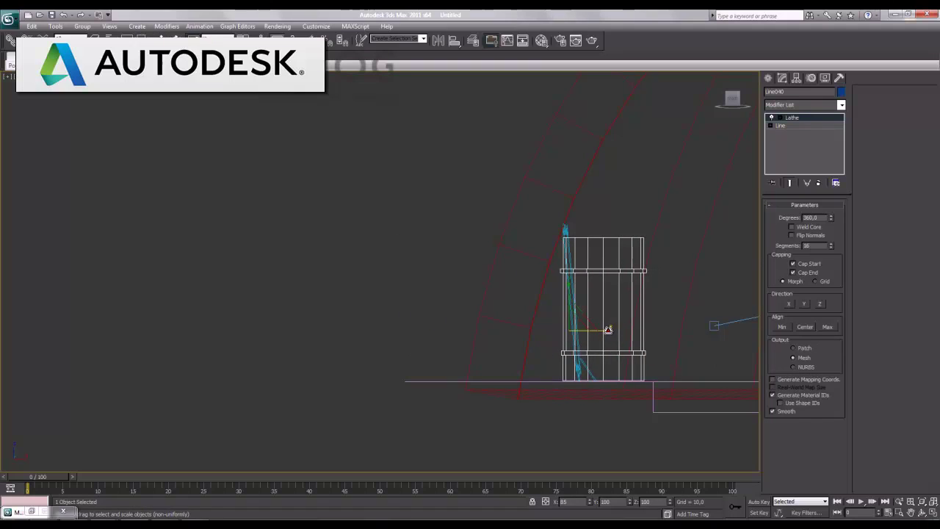
pyautogui.moveTo(565, 278); pyautogui.dragTo(586, 335)
pyautogui.press('w')
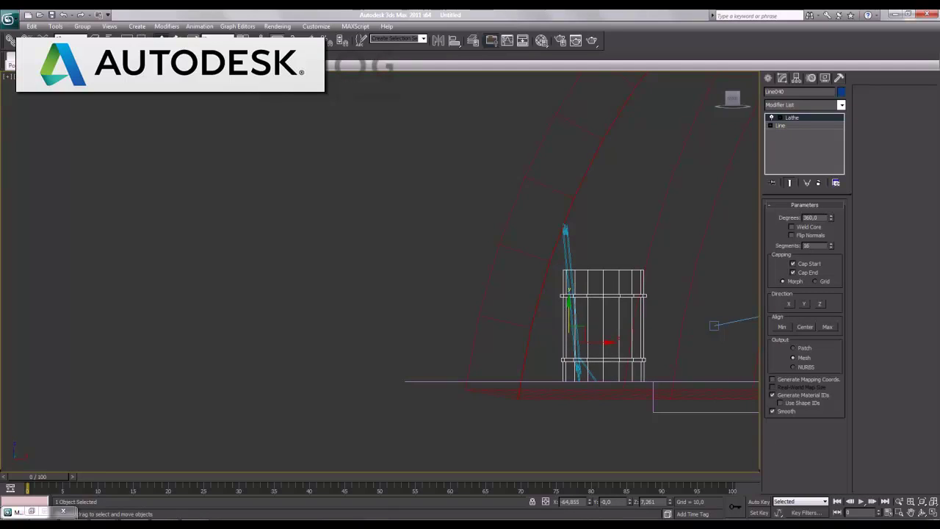
# In the Top view, squash the barrel's footprint to 84% in Y and move it against the tunnel wall
pyautogui.hotkey('alt', 'w')
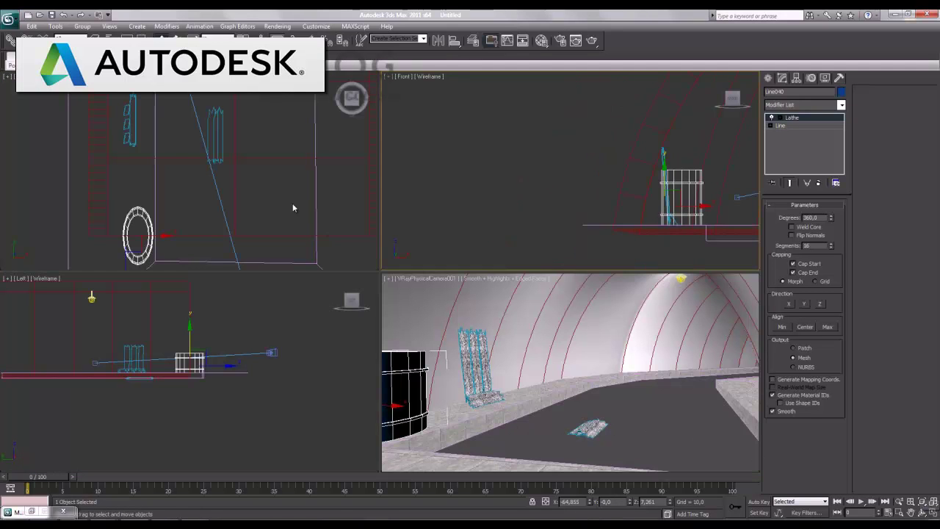
pyautogui.rightClick(227, 183)
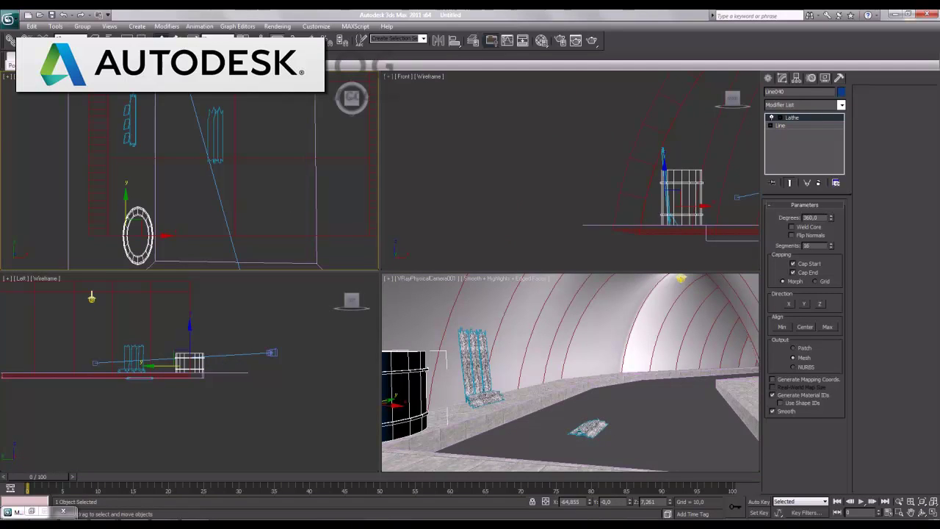
pyautogui.click(933, 512)
pyautogui.press('r')
pyautogui.moveTo(252, 351)
pyautogui.mouseDown()
pyautogui.moveTo(274, 398)
pyautogui.moveTo(292, 133)
pyautogui.mouseUp()
pyautogui.press('w')
pyautogui.moveTo(301, 184); pyautogui.dragTo(321, 345, button='middle')
pyautogui.moveTo(295, 281); pyautogui.dragTo(276, 189)
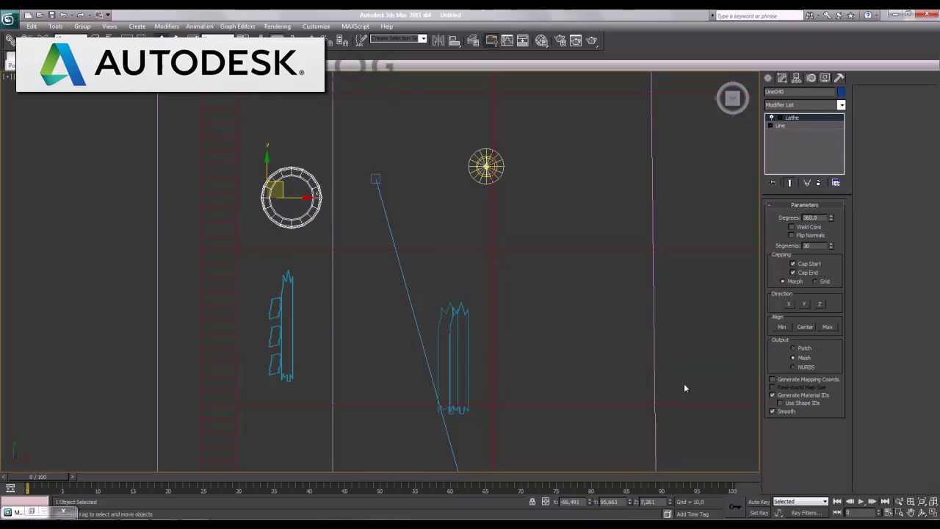
# Maximize the camera view and bring up the Material Editor
pyautogui.rightClick(600, 396)
pyautogui.click(933, 514)
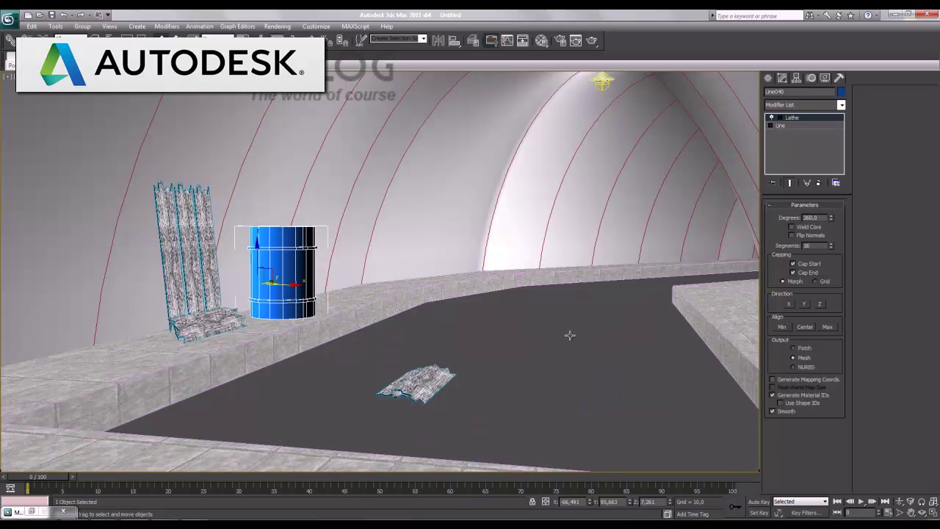
pyautogui.press('m')
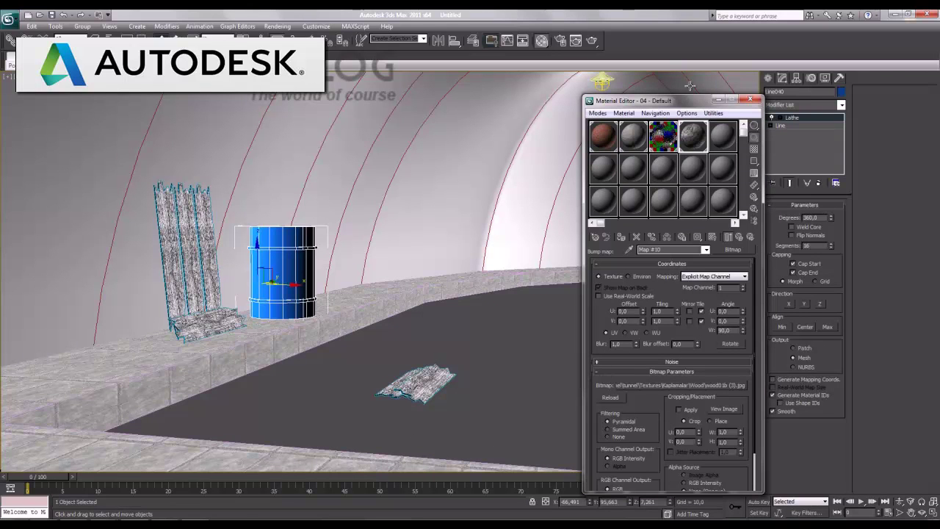
# Make material slot 05 a VRayMtl with metal01.jpg as its diffuse map
pyautogui.click(723, 135)
pyautogui.click(733, 250)
pyautogui.doubleClick(404, 397)
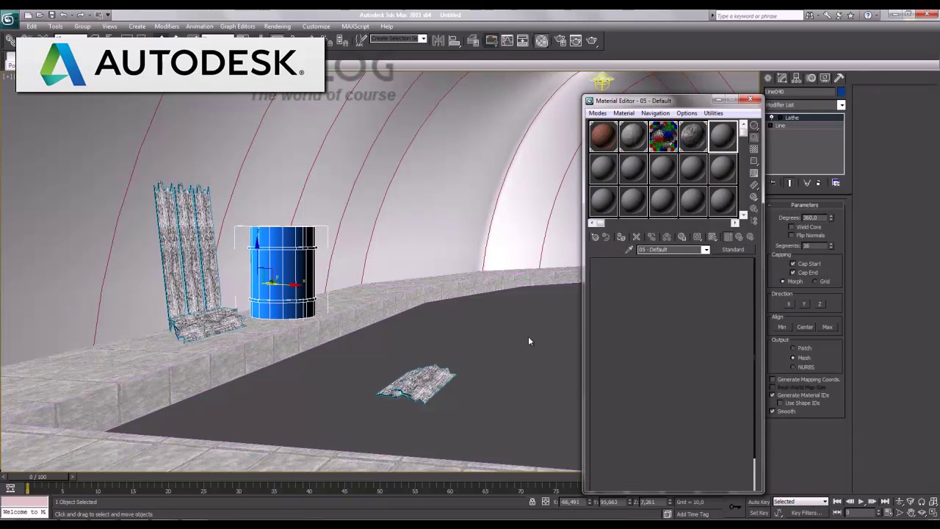
pyautogui.click(669, 314)
pyautogui.doubleClick(389, 157)
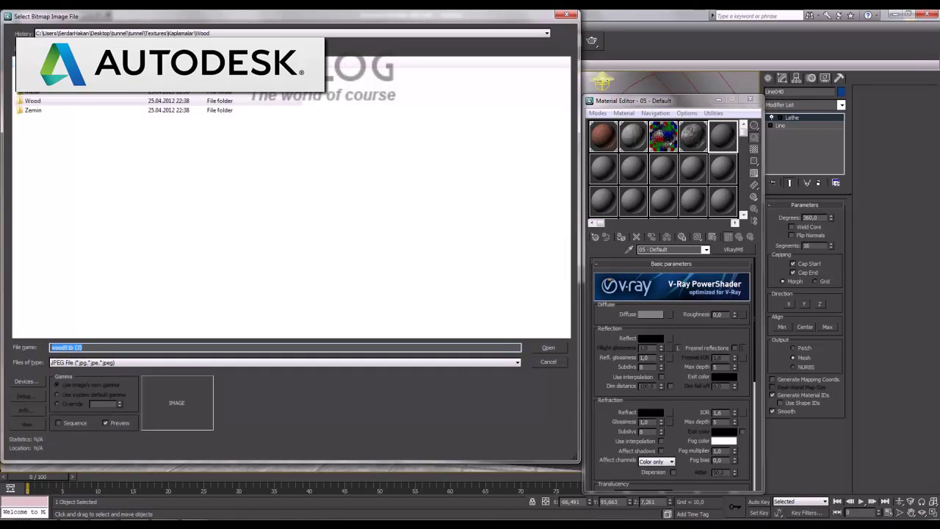
pyautogui.doubleClick(38, 97)
pyautogui.doubleClick(47, 102)
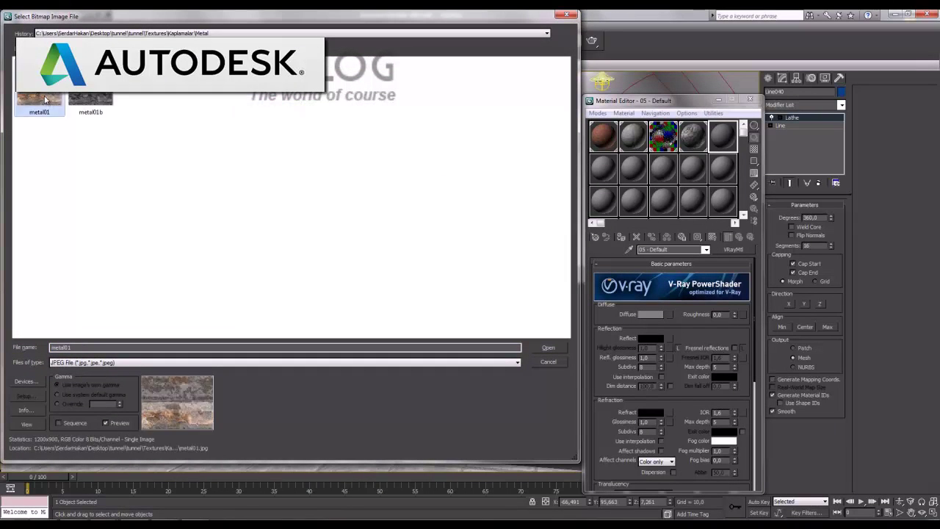
# Load metal01b.jpg as the bump map and show the material shaded in the viewport
pyautogui.click(739, 236)
pyautogui.scroll(-5, 625, 456)
pyautogui.scroll(-5, 661, 433)
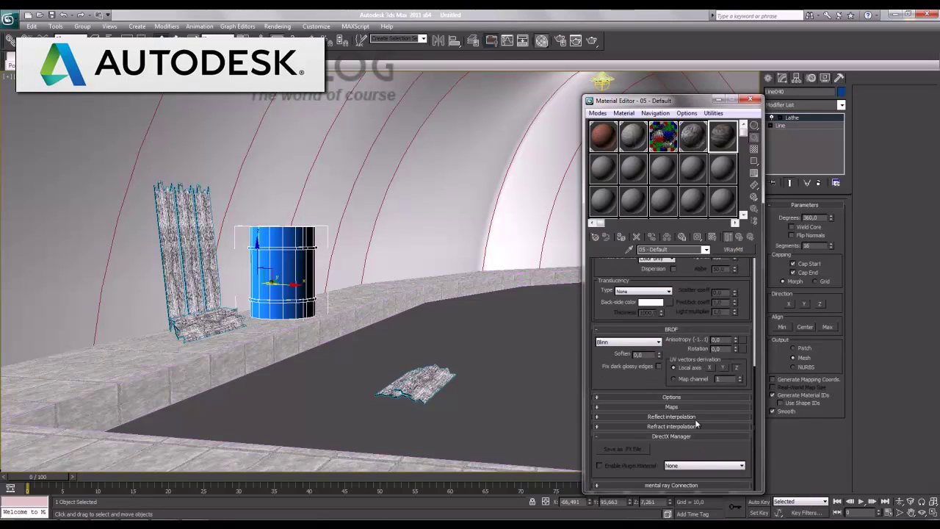
pyautogui.scroll(-5, 687, 406)
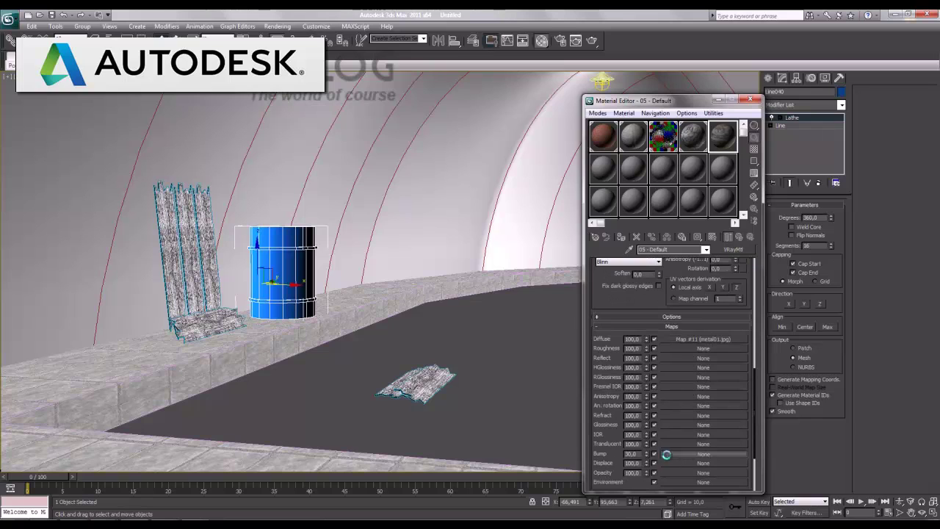
pyautogui.click(698, 453)
pyautogui.doubleClick(381, 159)
pyautogui.doubleClick(91, 103)
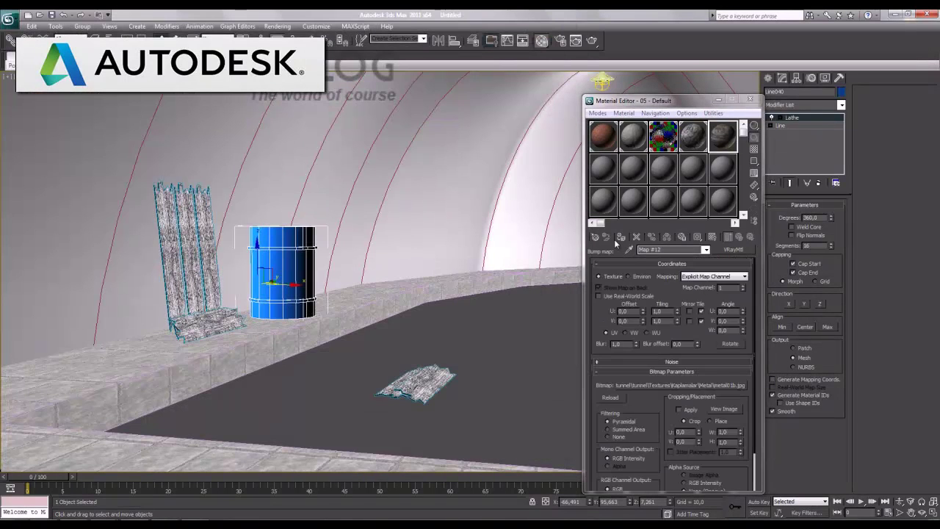
pyautogui.click(714, 236)
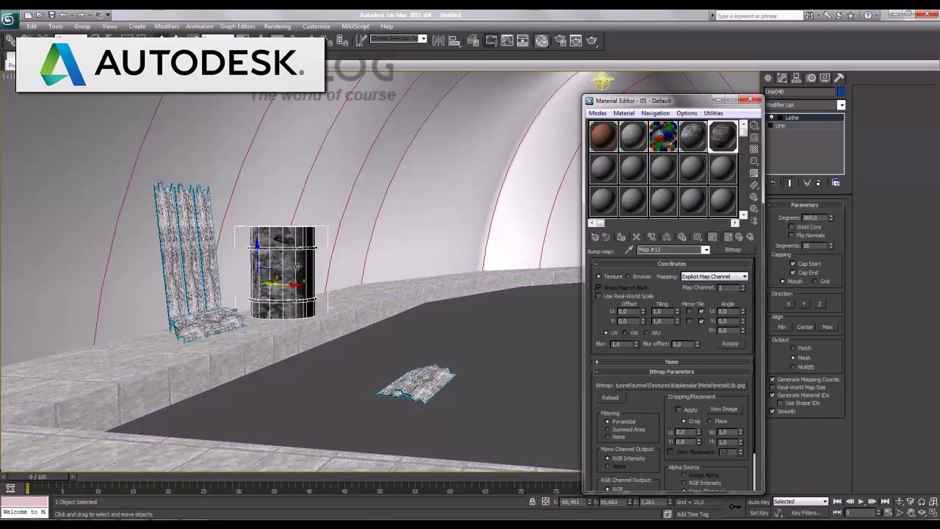
pyautogui.rightClick(399, 252)
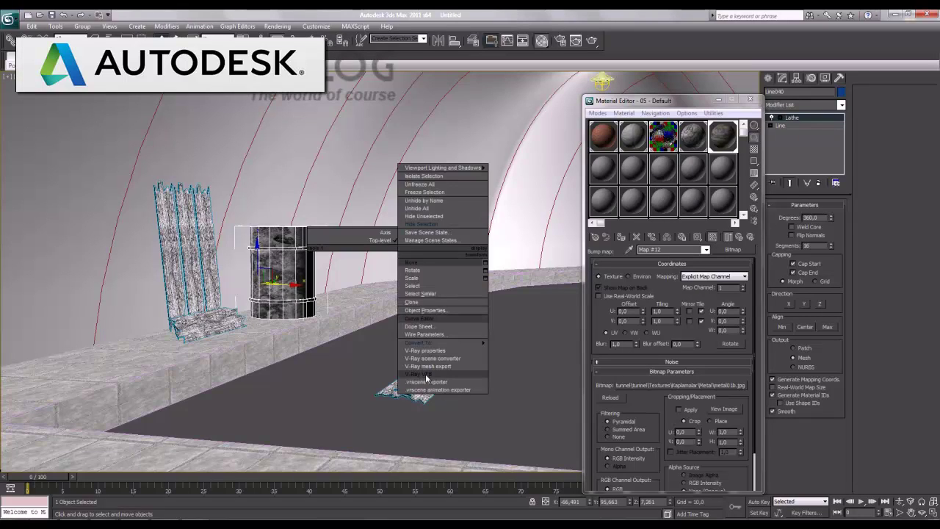
pyautogui.click(426, 375)
pyautogui.moveTo(308, 79); pyautogui.dragTo(495, 82)
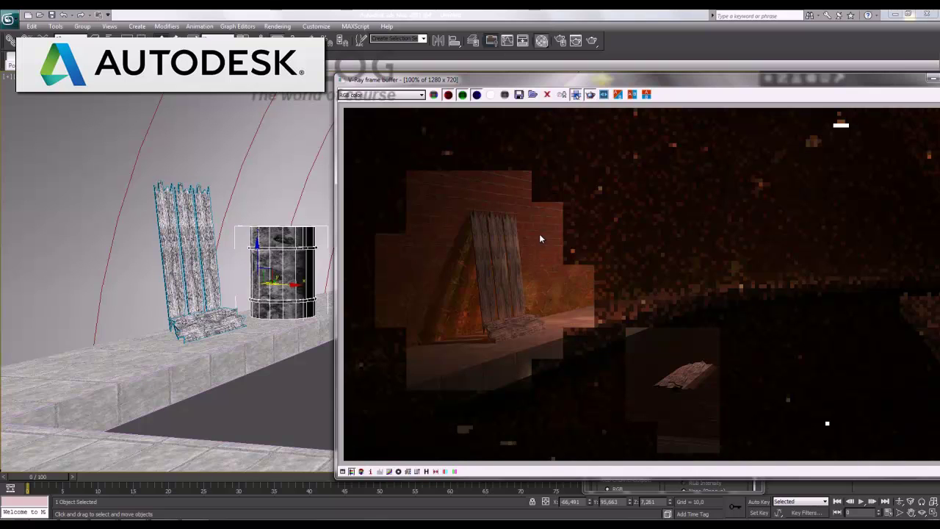
pyautogui.moveTo(535, 224); pyautogui.dragTo(641, 352)
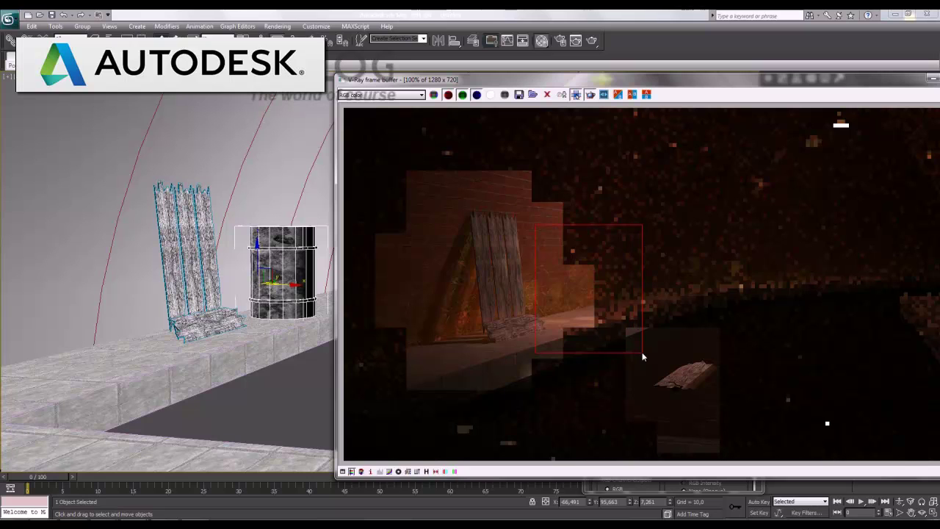
pyautogui.moveTo(669, 81); pyautogui.dragTo(589, 73)
pyautogui.click(890, 87)
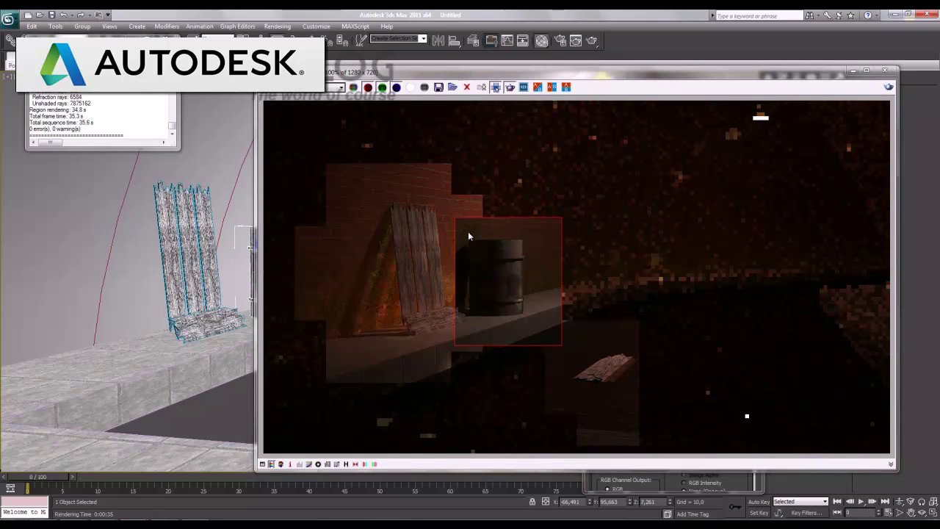
pyautogui.click(887, 71)
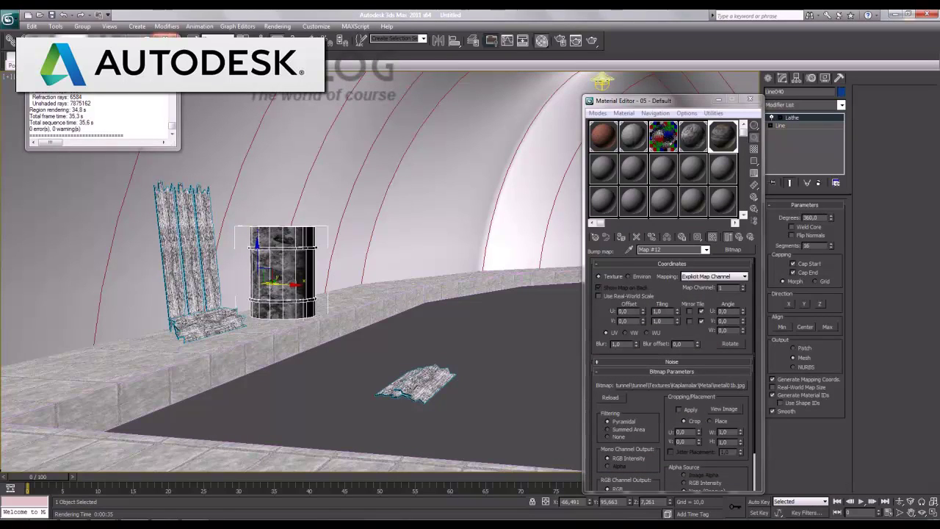
# Draw a straight horizontal line across the tunnel wall in the maximized Left view
pyautogui.click(717, 101)
pyautogui.hotkey('alt', 'w')
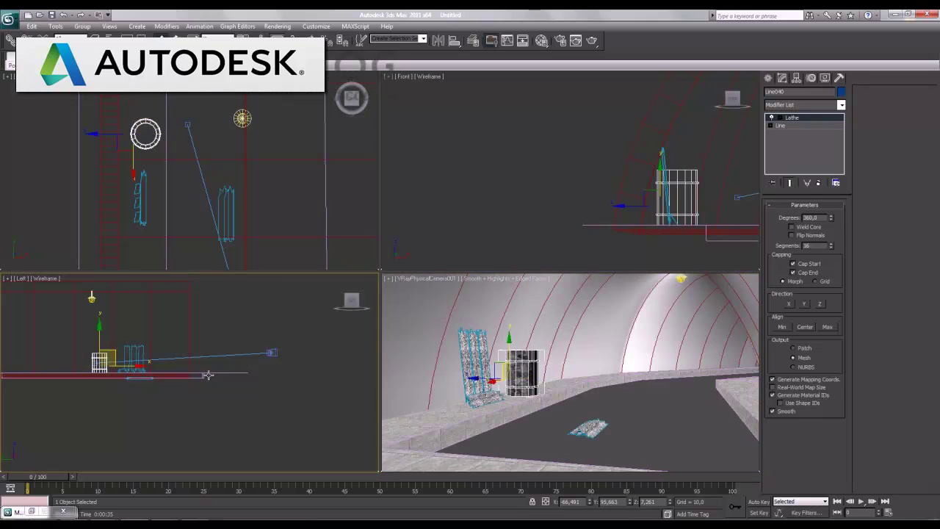
pyautogui.hotkey('alt', 'w')
pyautogui.moveTo(347, 336)
pyautogui.mouseDown(button='middle')
pyautogui.moveTo(378, 356)
pyautogui.moveTo(501, 386)
pyautogui.mouseUp(button='middle')
pyautogui.click(768, 77)
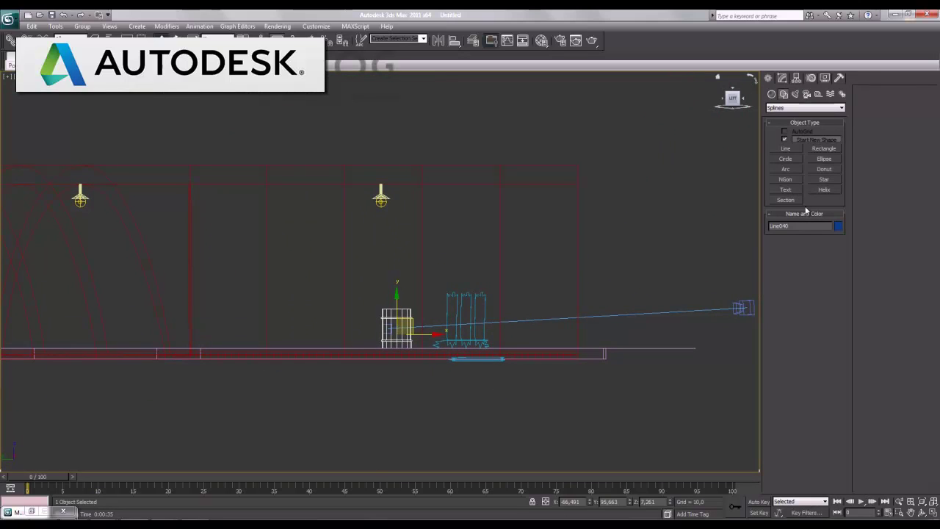
pyautogui.click(786, 148)
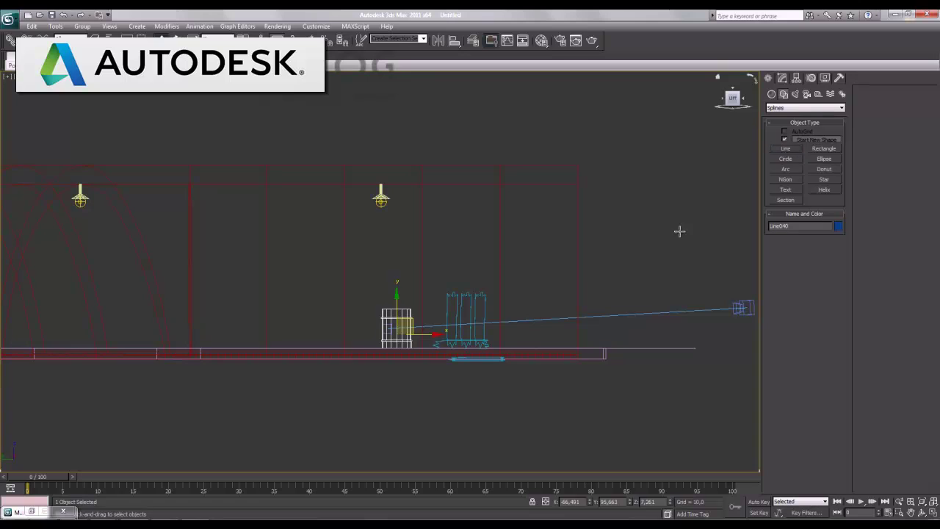
pyautogui.click(577, 306)
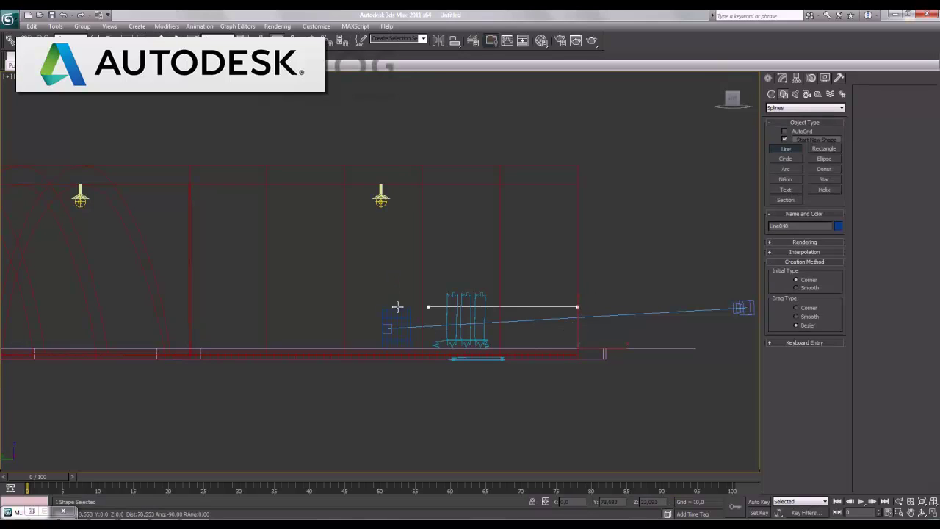
pyautogui.click(268, 306)
pyautogui.rightClick(311, 316)
pyautogui.rightClick(460, 340)
# Enable the line in renderer and viewport so it shows as a 1.0-thick tube
pyautogui.click(783, 79)
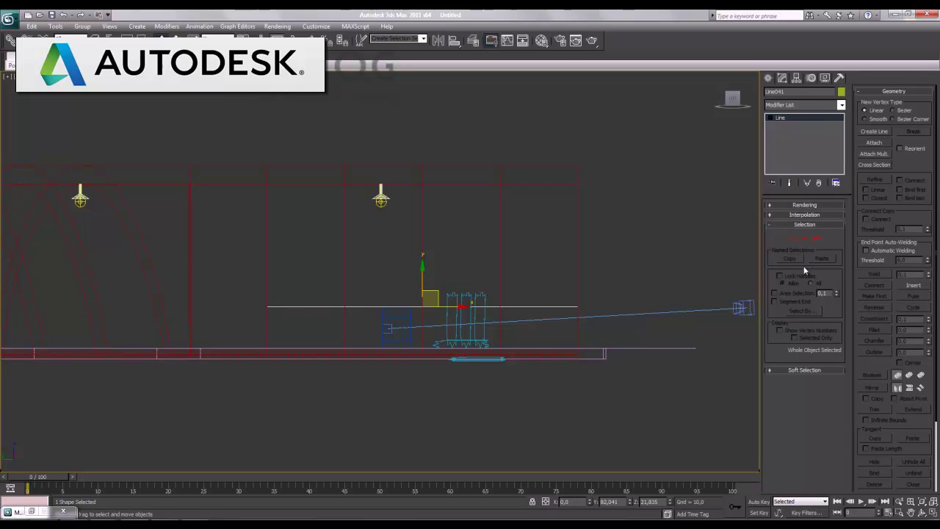
pyautogui.click(792, 213)
pyautogui.click(791, 222)
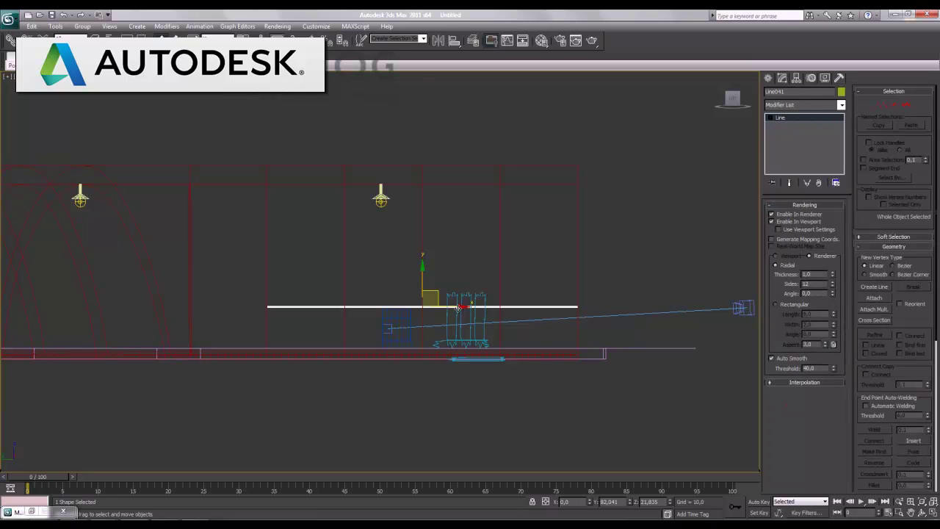
pyautogui.click(931, 512)
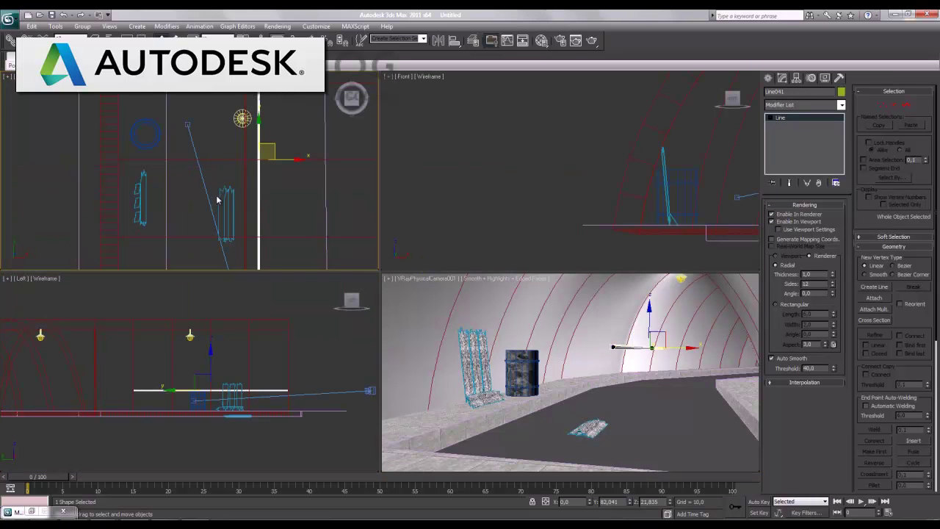
# In the Top view, move the pipe line left against the wall and set its thickness to 0.7
pyautogui.click(932, 513)
pyautogui.moveTo(489, 341); pyautogui.dragTo(401, 317, button='middle')
pyautogui.scroll(-2, 401, 317)
pyautogui.moveTo(435, 245); pyautogui.dragTo(332, 246)
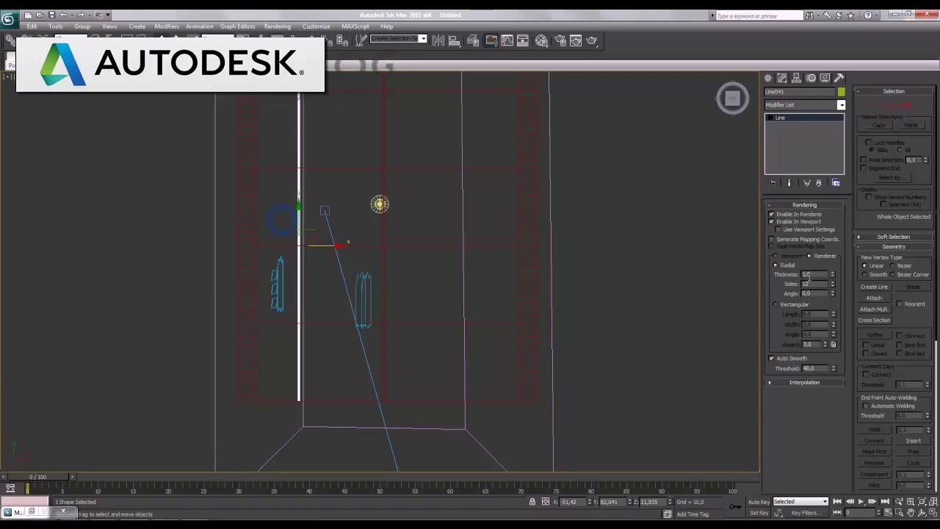
pyautogui.doubleClick(807, 274)
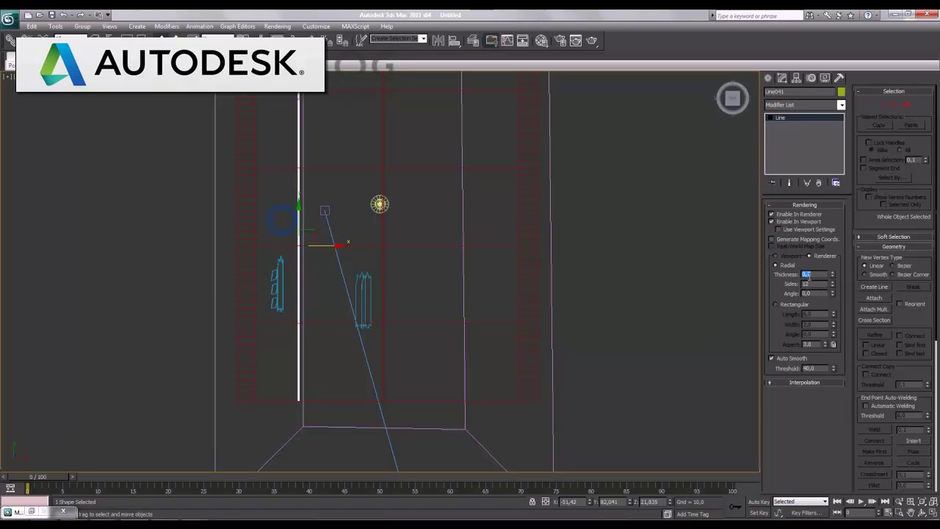
pyautogui.write('0,7')
# Zoom in and nudge the lathed barrel slightly to the left
pyautogui.scroll(4, 320, 258)
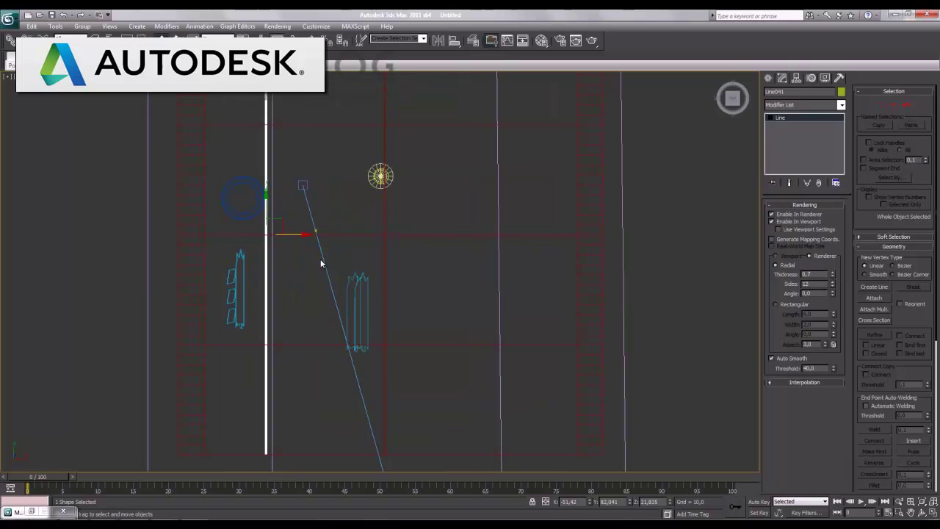
pyautogui.moveTo(195, 193); pyautogui.dragTo(329, 257, button='middle')
pyautogui.click(329, 257)
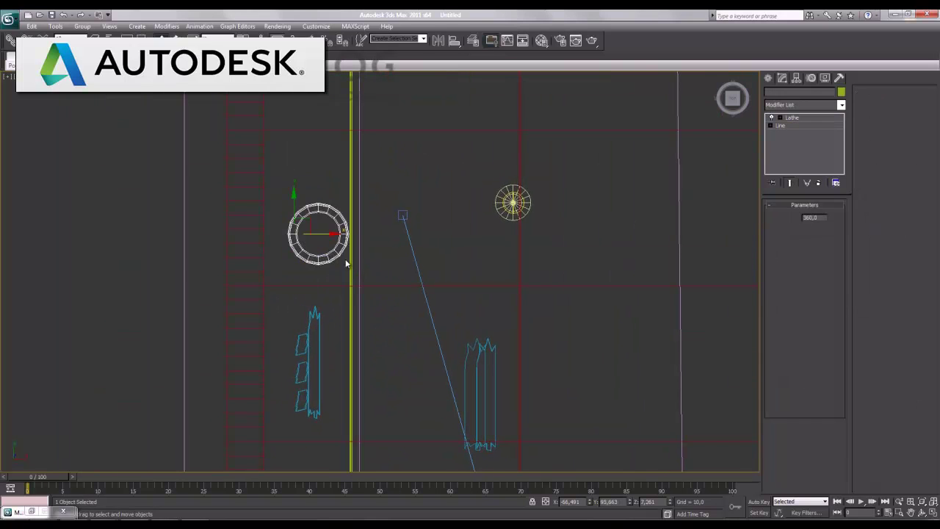
pyautogui.moveTo(325, 232); pyautogui.dragTo(323, 232)
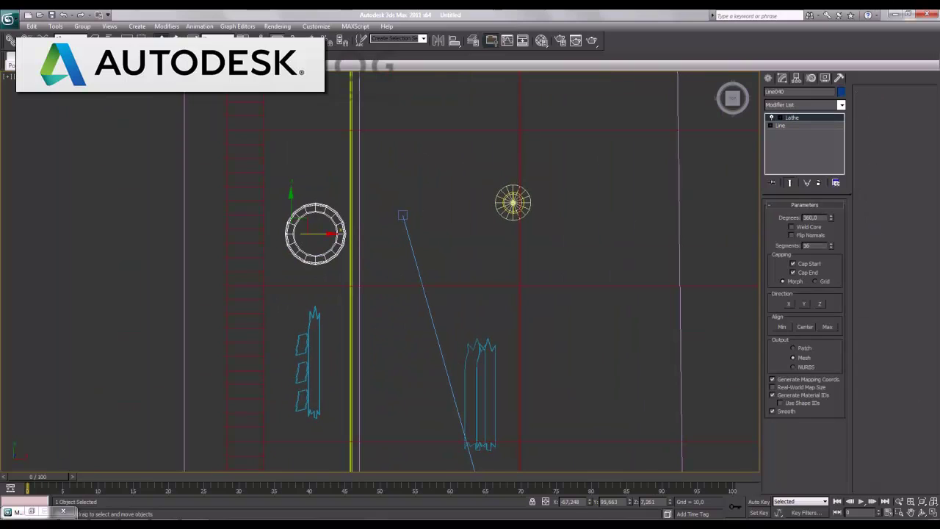
# Select Line041 and lower it beside the barrel
pyautogui.click(934, 514)
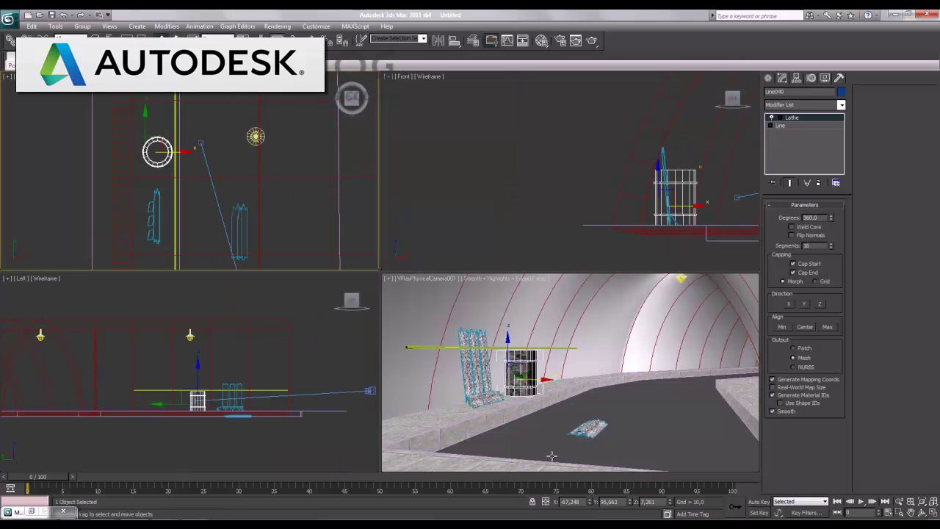
pyautogui.click(242, 393)
pyautogui.click(253, 389)
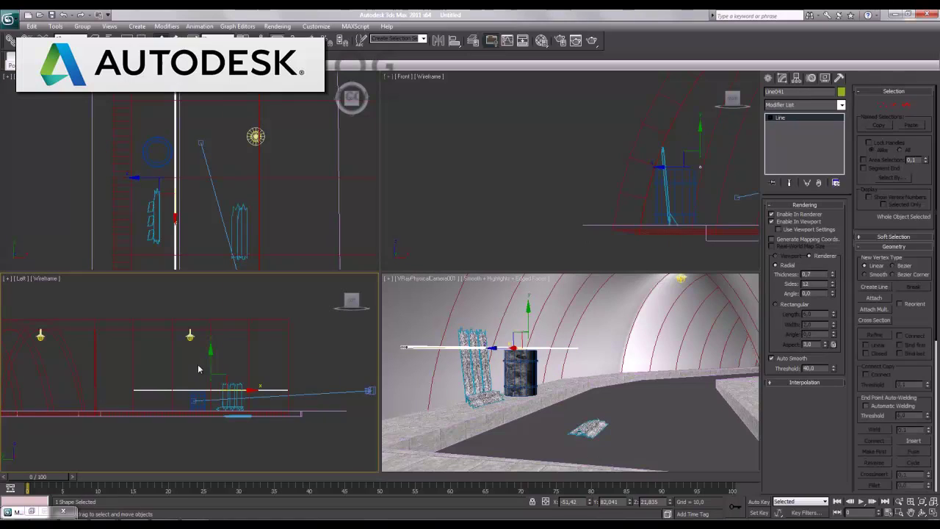
pyautogui.moveTo(209, 359); pyautogui.dragTo(209, 371)
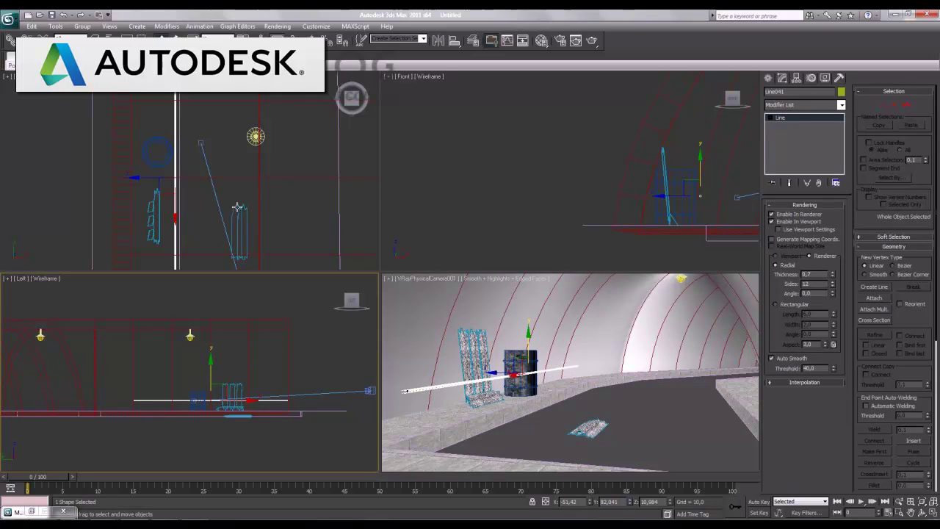
pyautogui.rightClick(217, 252)
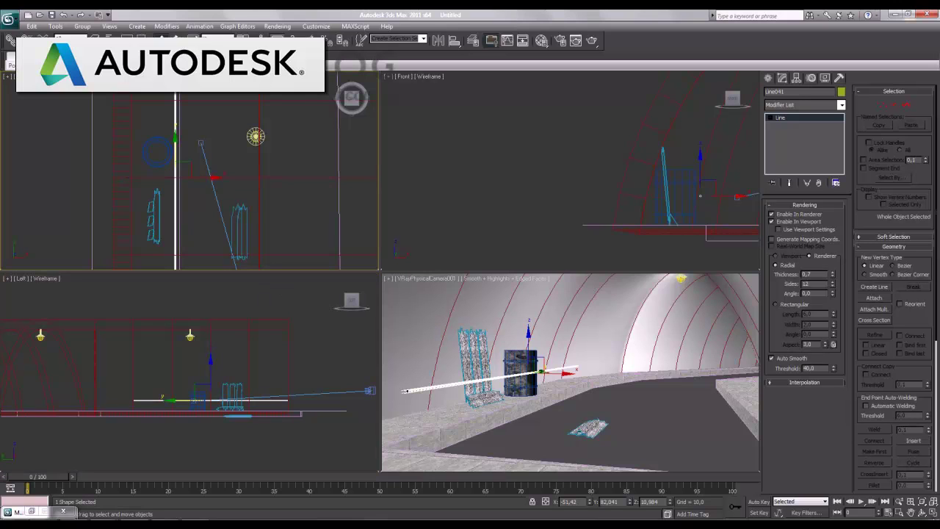
pyautogui.click(934, 513)
# Drag the vertical wall pipe's bottom vertex down to the floor
pyautogui.press('p')
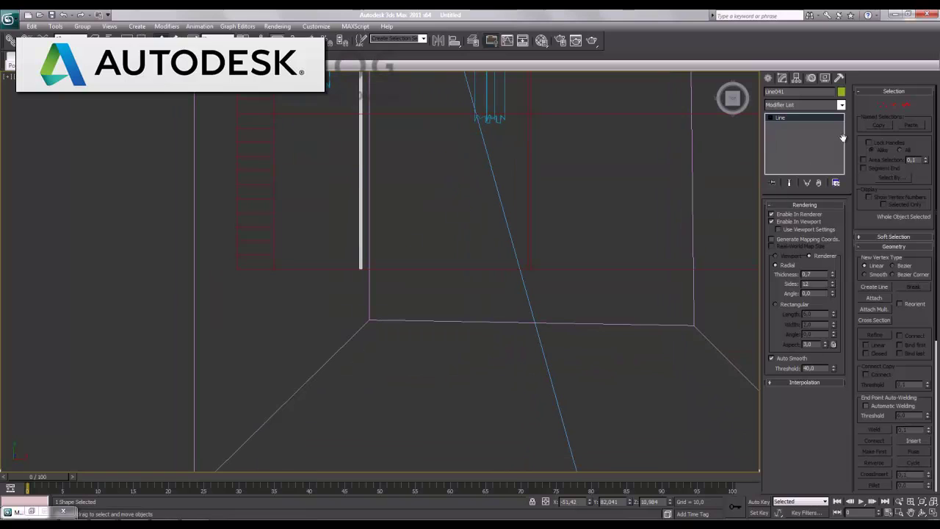
pyautogui.click(881, 105)
pyautogui.moveTo(333, 259); pyautogui.dragTo(397, 292)
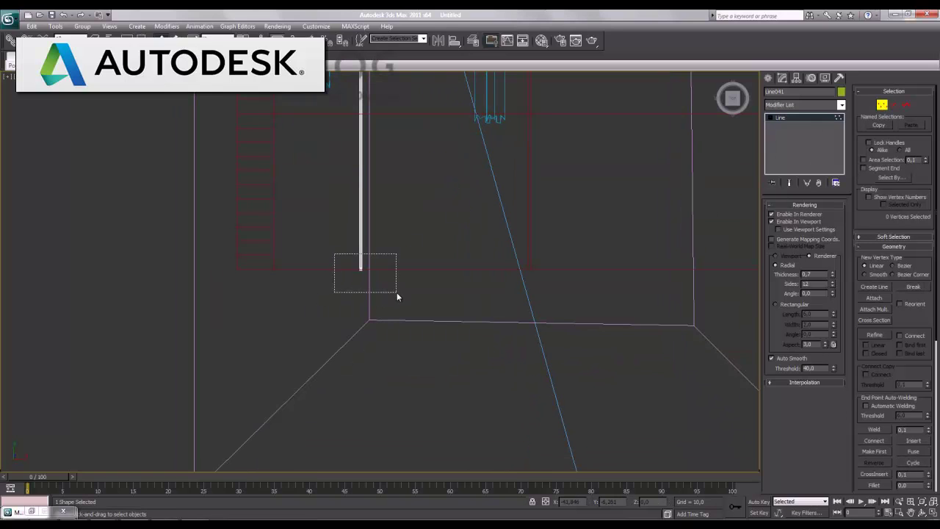
pyautogui.moveTo(360, 250); pyautogui.dragTo(362, 344)
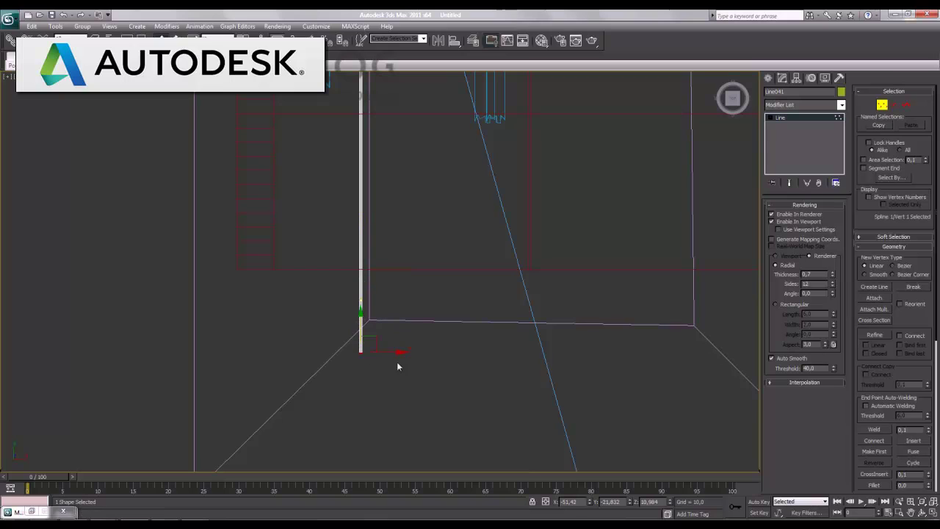
pyautogui.press('1')
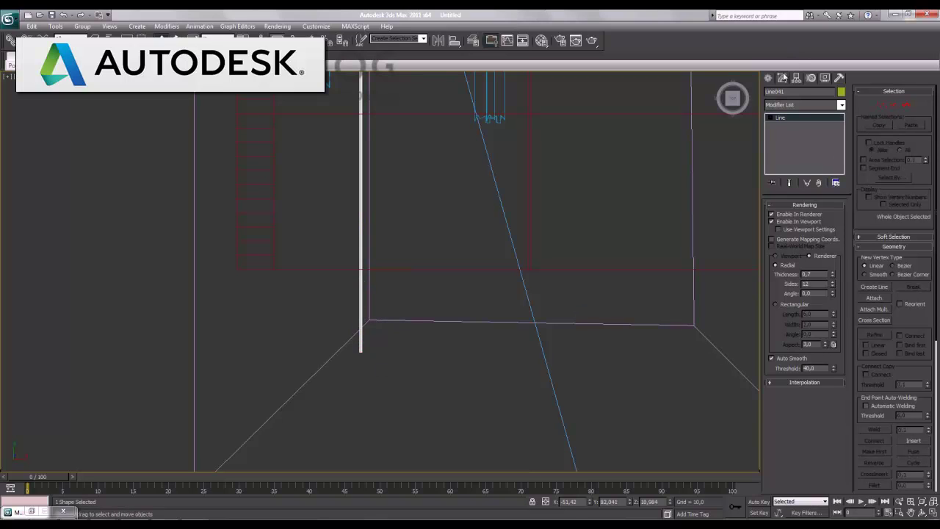
# Draw a horizontal pipe line, Line042, starting from the vertical pipe's base
pyautogui.click(768, 78)
pyautogui.click(792, 149)
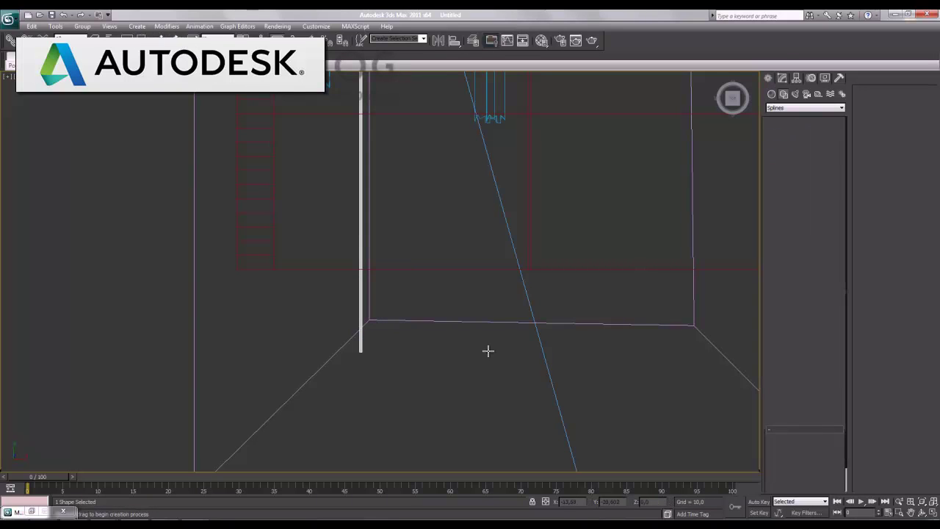
pyautogui.rightClick(360, 351)
pyautogui.click(361, 351)
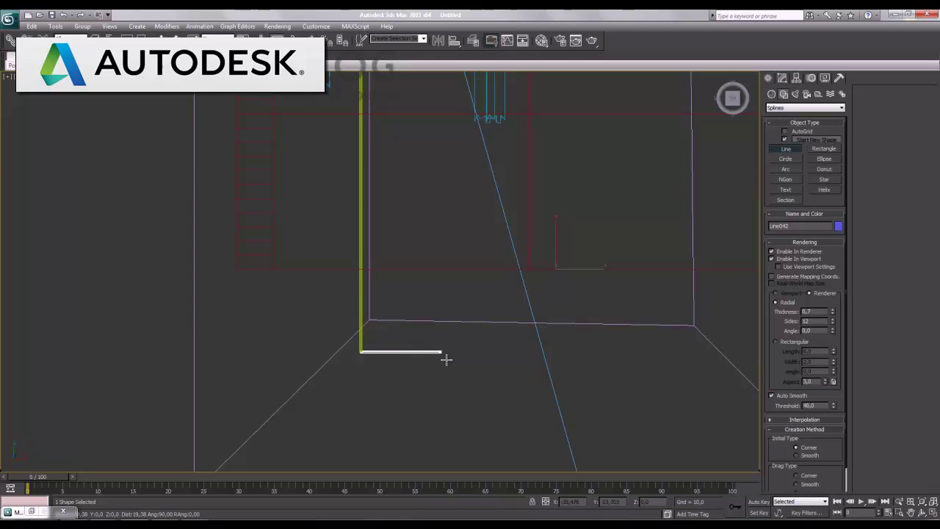
pyautogui.click(492, 361)
pyautogui.rightClick(502, 355)
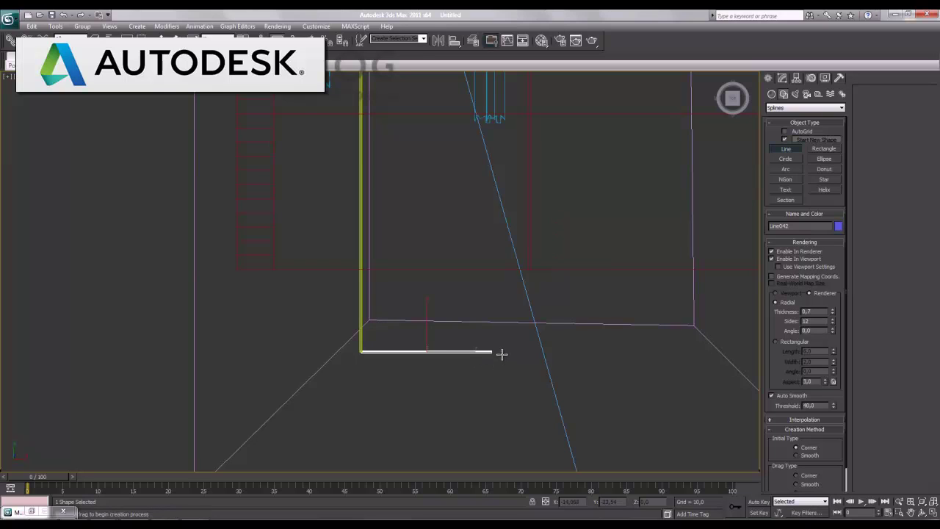
pyautogui.rightClick(492, 357)
# Shift-clone the horizontal pipe further right along the wall as Line043
pyautogui.moveTo(533, 361); pyautogui.dragTo(461, 362, button='middle')
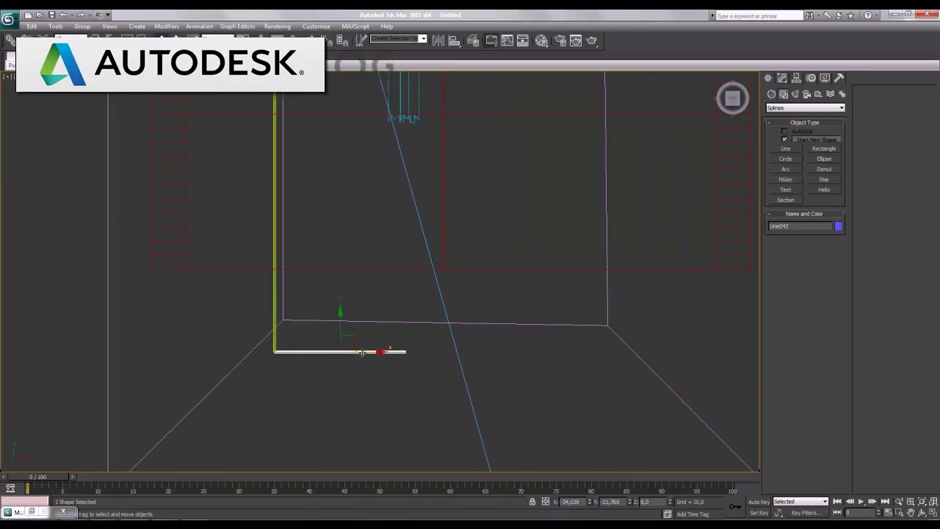
pyautogui.keyDown('shift'); pyautogui.moveTo(361, 353); pyautogui.dragTo(586, 372); pyautogui.keyUp('shift')
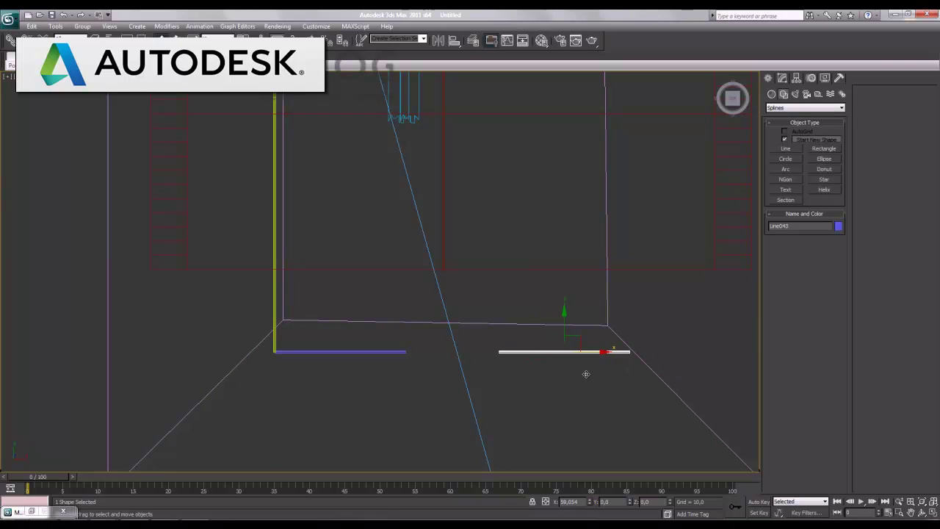
pyautogui.click(470, 310)
pyautogui.click(934, 512)
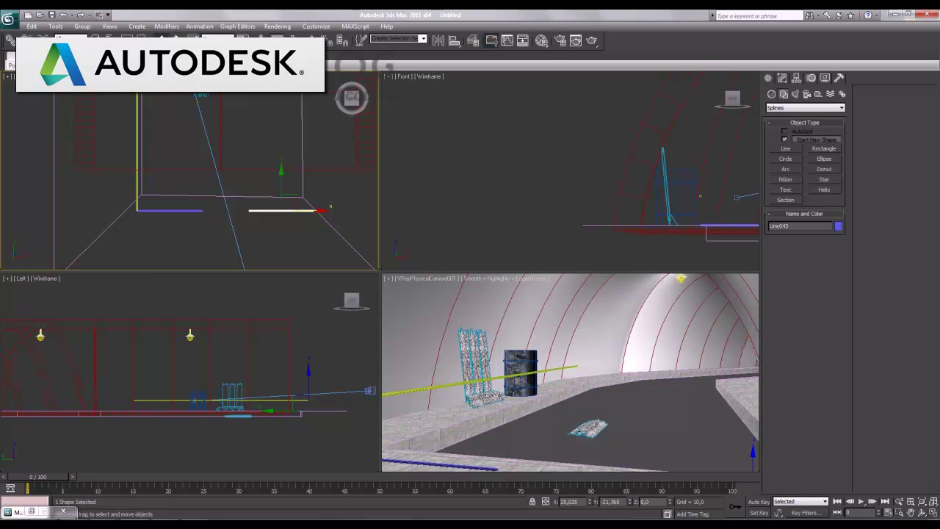
# Select both horizontal pipes in the maximized Front view and raise them to ledge height
pyautogui.moveTo(579, 422); pyautogui.dragTo(585, 401, button='middle')
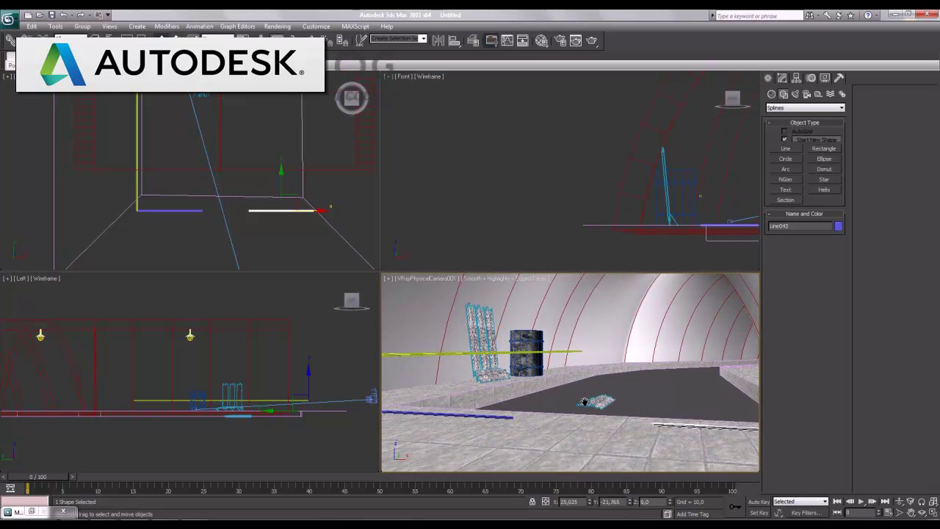
pyautogui.rightClick(654, 222)
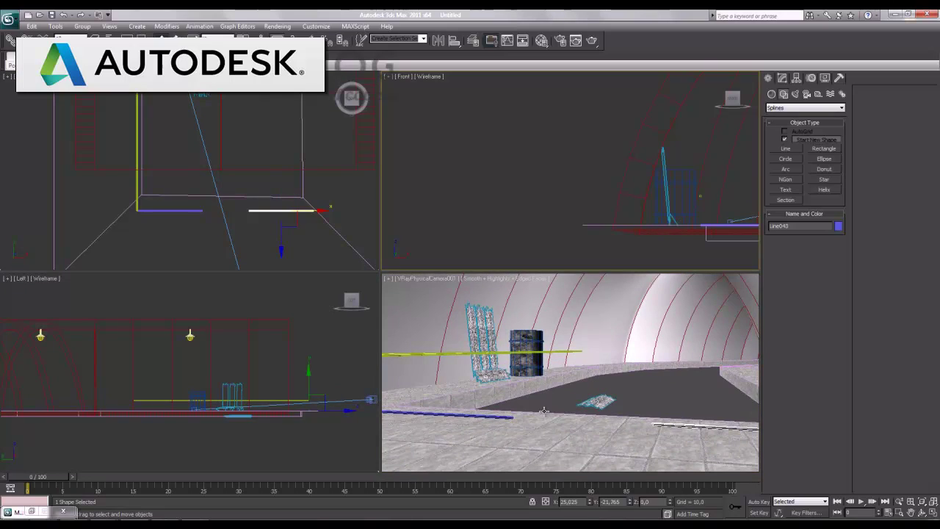
pyautogui.rightClick(485, 417)
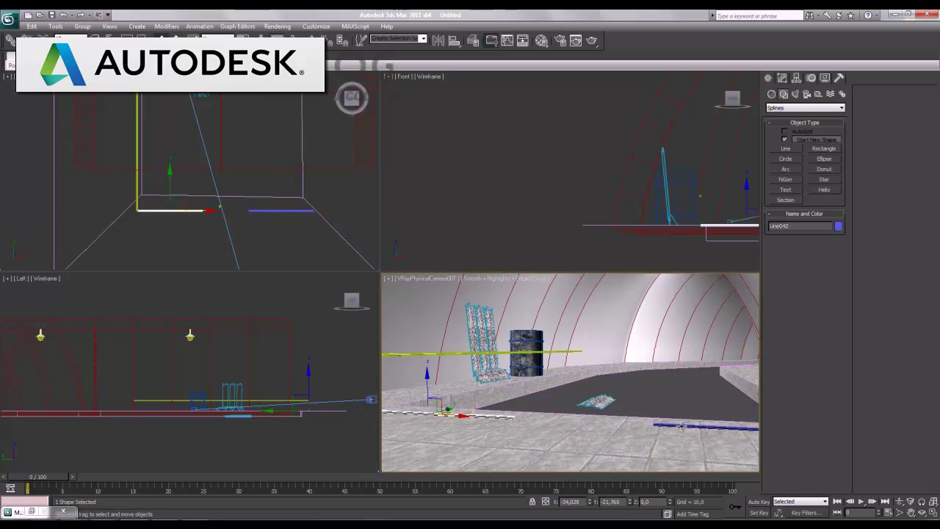
pyautogui.rightClick(677, 183)
pyautogui.hotkey('alt', 'w')
pyautogui.moveTo(633, 322); pyautogui.dragTo(405, 326, button='middle')
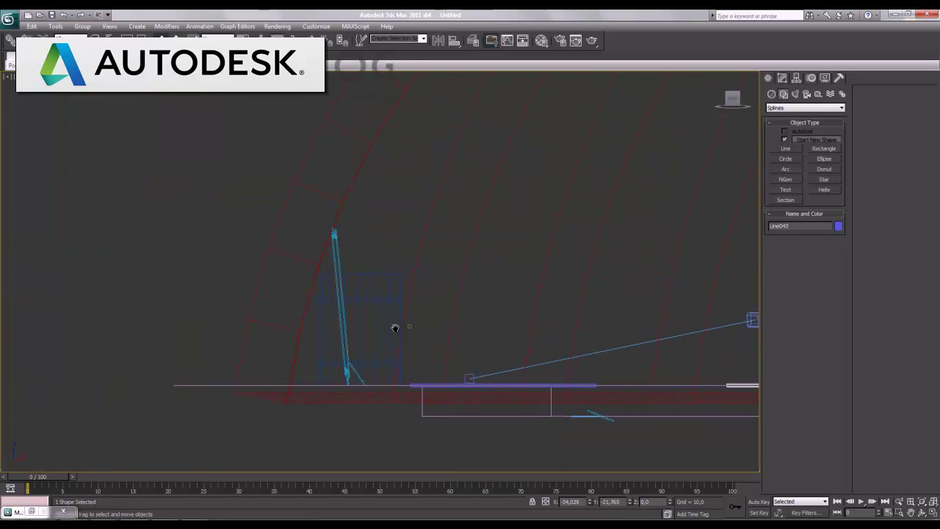
pyautogui.moveTo(612, 378); pyautogui.dragTo(426, 391, button='middle')
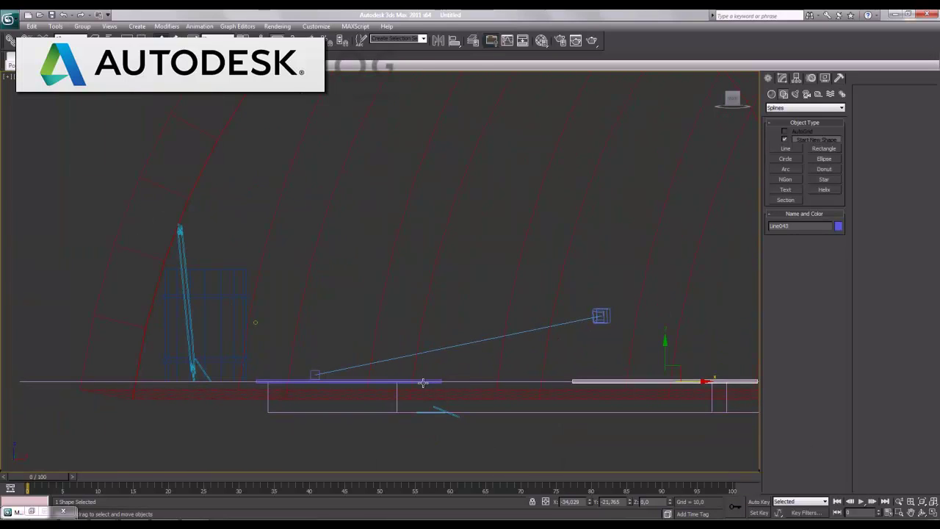
pyautogui.keyDown('ctrl'); pyautogui.click(425, 381); pyautogui.keyUp('ctrl')
pyautogui.moveTo(508, 348); pyautogui.dragTo(509, 296)
pyautogui.moveTo(509, 292); pyautogui.dragTo(510, 296)
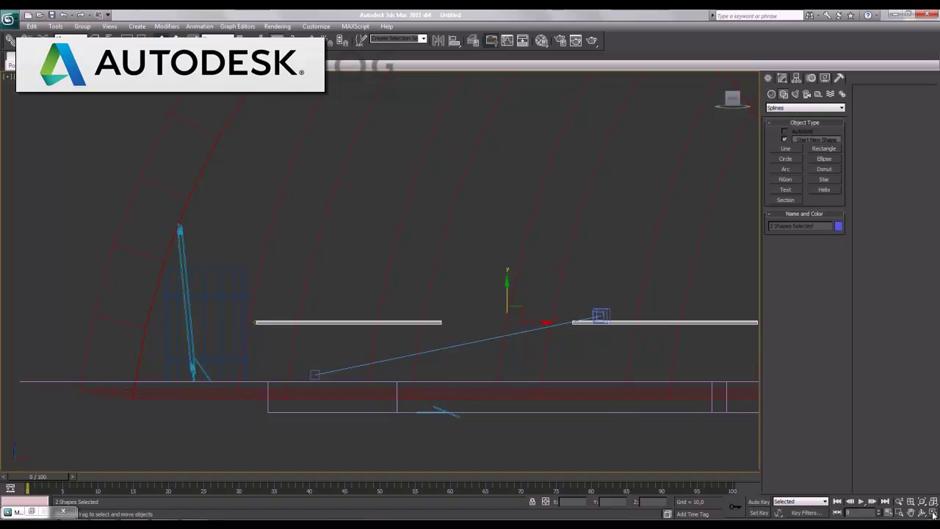
# Maximize the camera view as a free perspective framing the barrel and raised pipes
pyautogui.click(932, 512)
pyautogui.click(578, 362)
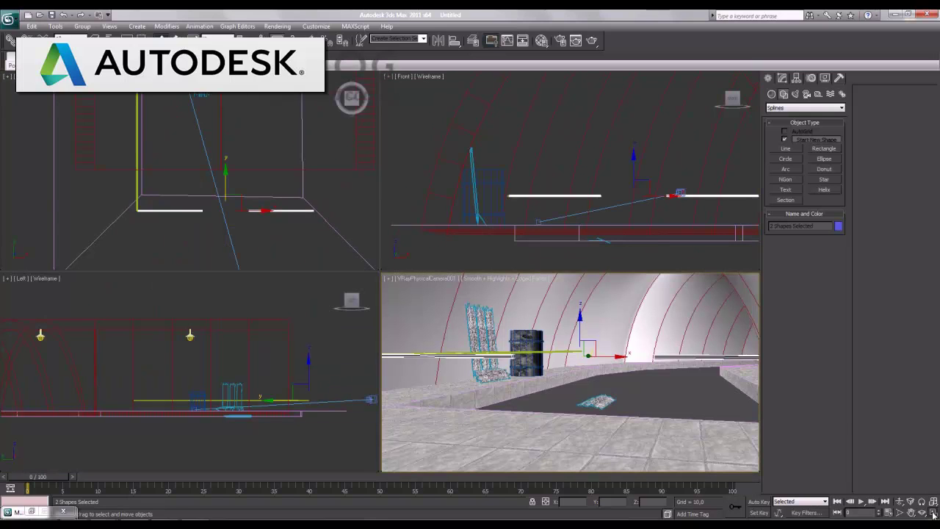
pyautogui.click(933, 513)
pyautogui.click(910, 513)
pyautogui.press('p')
pyautogui.moveTo(463, 245); pyautogui.dragTo(376, 305)
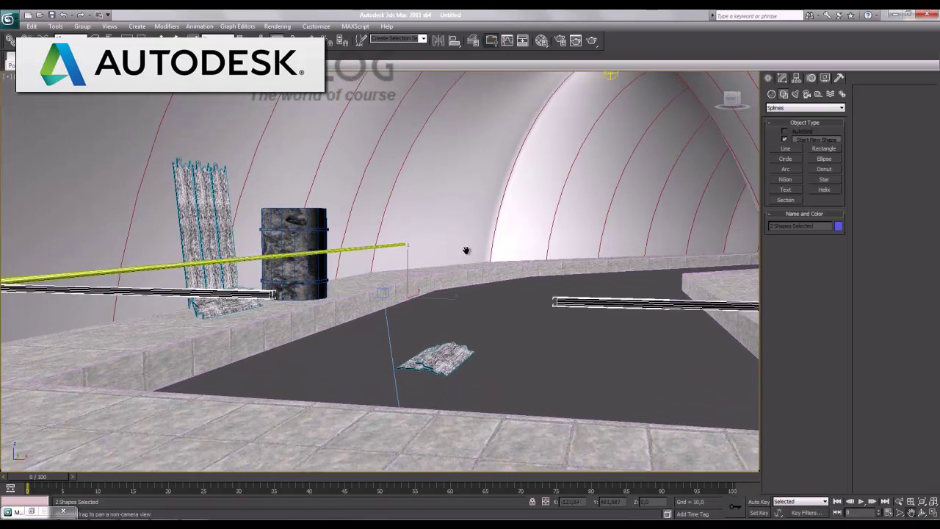
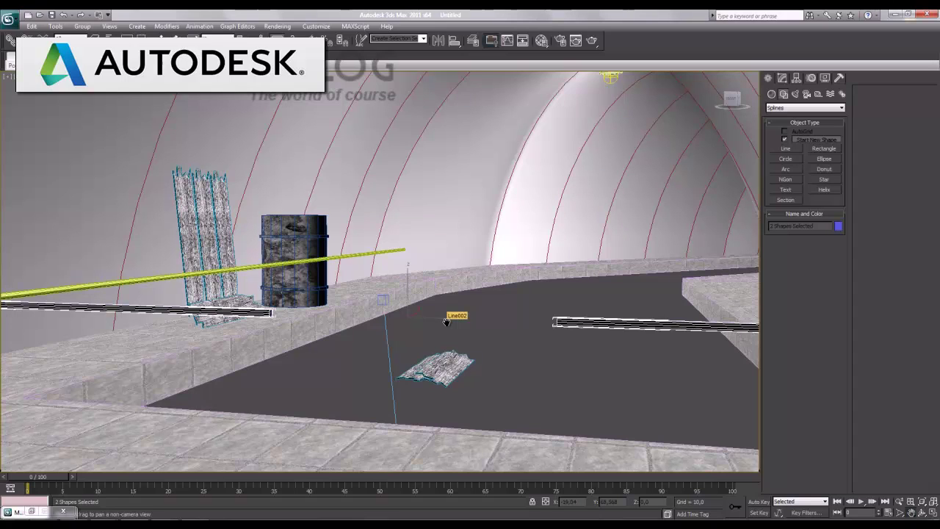
# Maximize the Left view and zoom in close on the yellow railing and walkway edge
pyautogui.press('w')
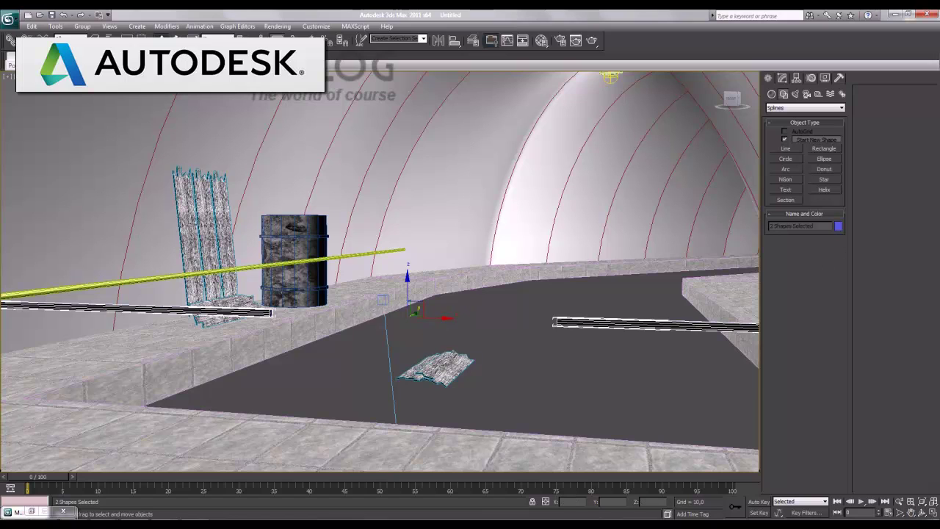
pyautogui.click(934, 513)
pyautogui.rightClick(180, 379)
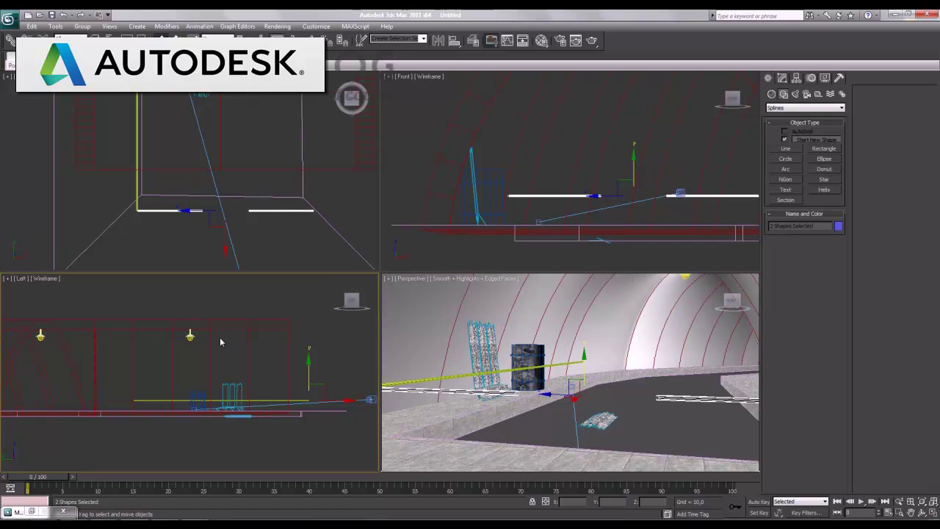
pyautogui.click(933, 513)
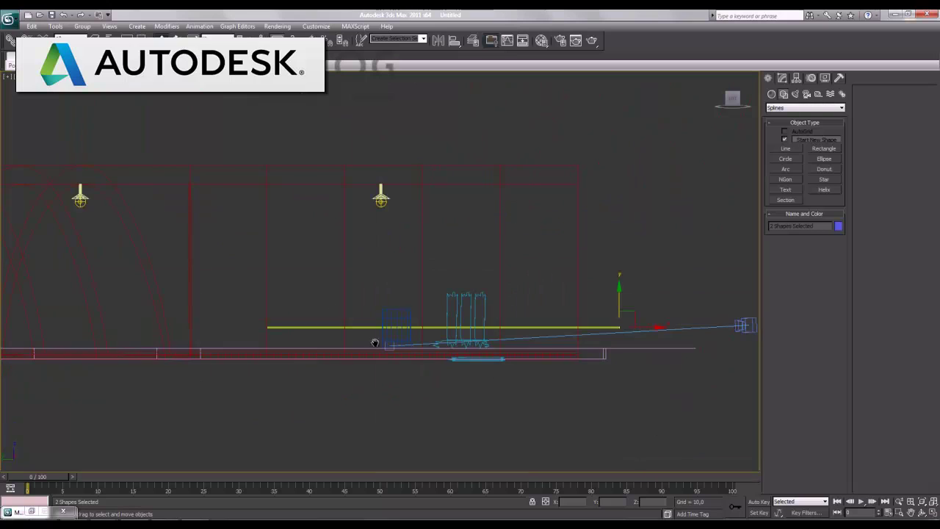
pyautogui.scroll(1, 353, 330)
pyautogui.scroll(1, 330, 325)
pyautogui.scroll(1, 330, 330)
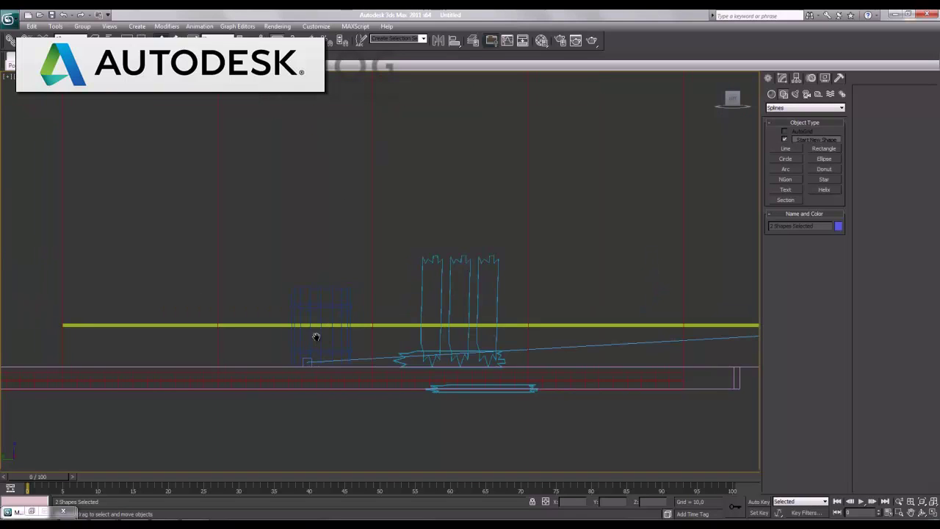
pyautogui.moveTo(316, 341); pyautogui.dragTo(389, 310, button='middle')
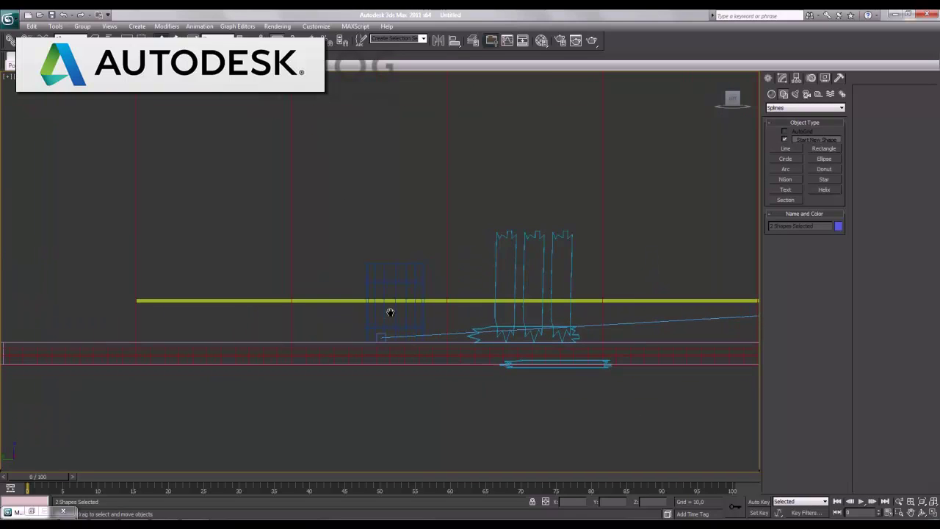
# Draw a single vertical line post, Line044, from the yellow railing down to the walkway edge
pyautogui.click(786, 149)
pyautogui.scroll(2, 352, 301)
pyautogui.scroll(1, 302, 291)
pyautogui.scroll(1, 213, 280)
pyautogui.moveTo(212, 281); pyautogui.dragTo(363, 247, button='middle')
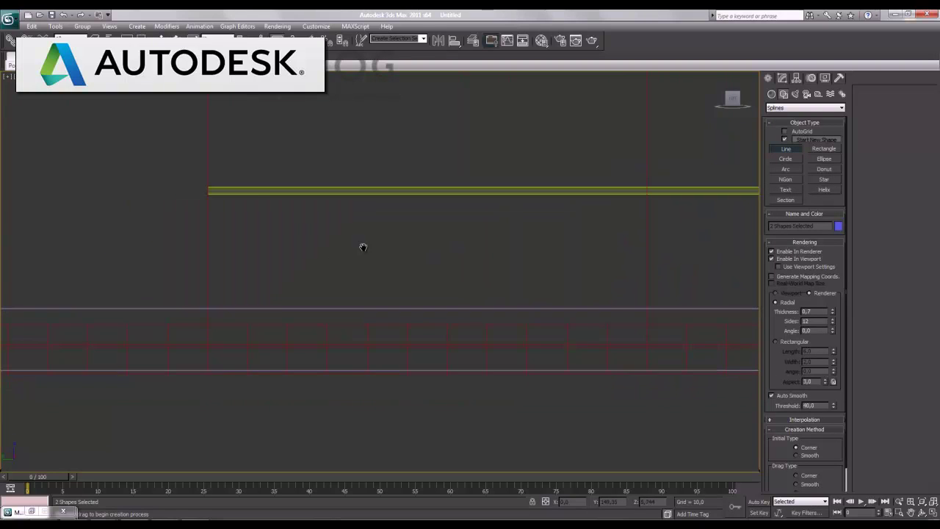
pyautogui.click(254, 191)
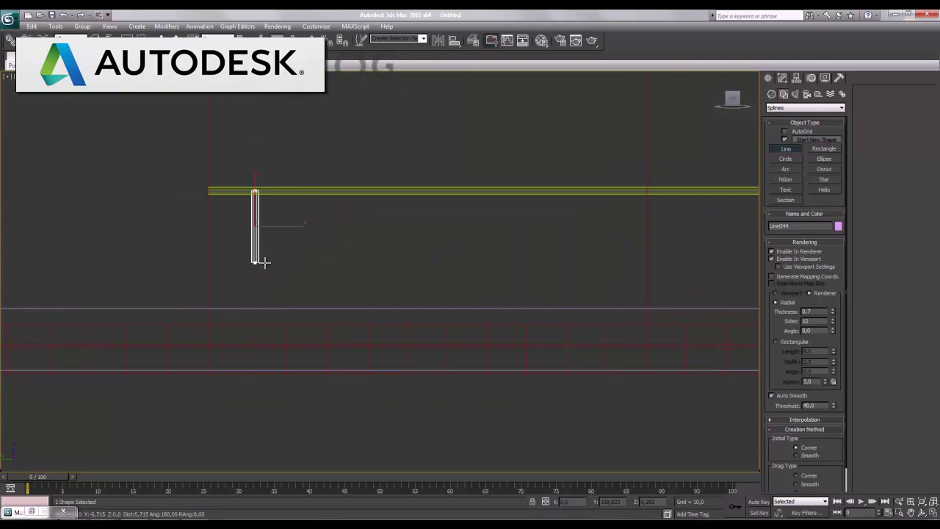
pyautogui.click(254, 308)
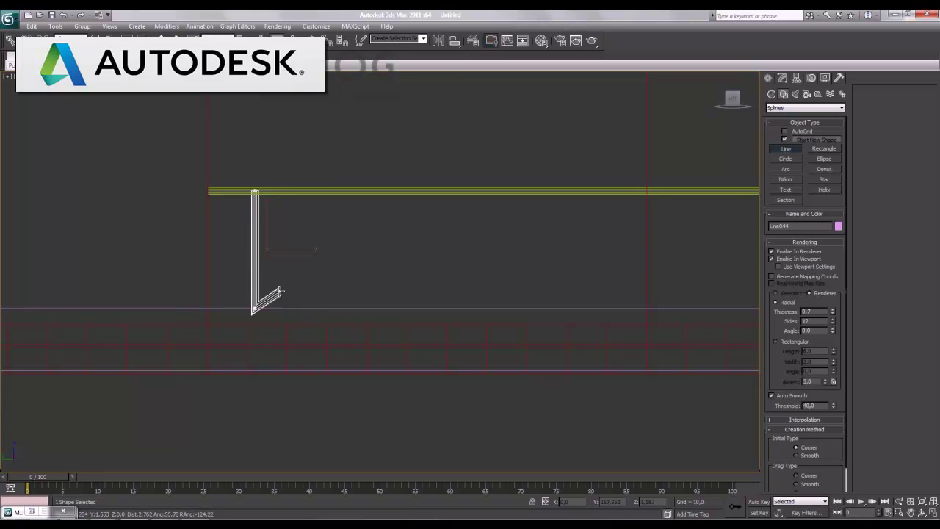
pyautogui.rightClick(280, 291)
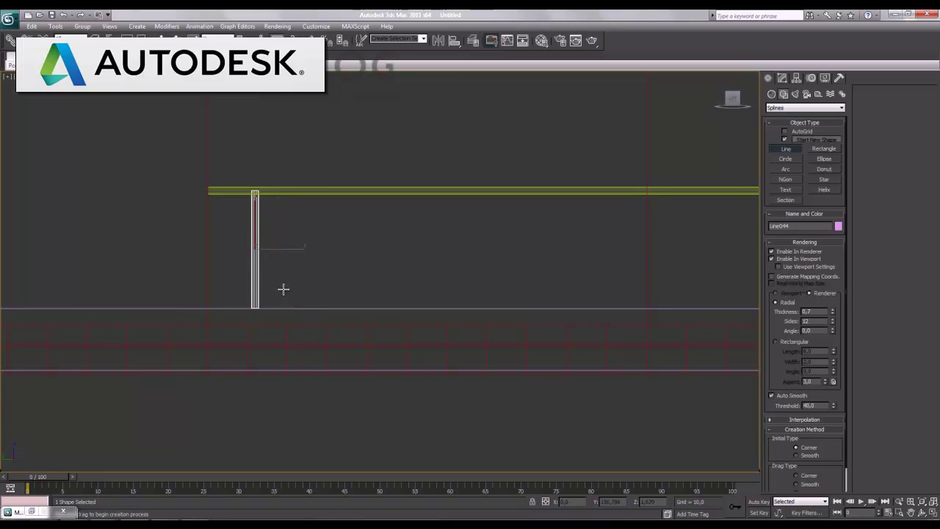
pyautogui.rightClick(283, 290)
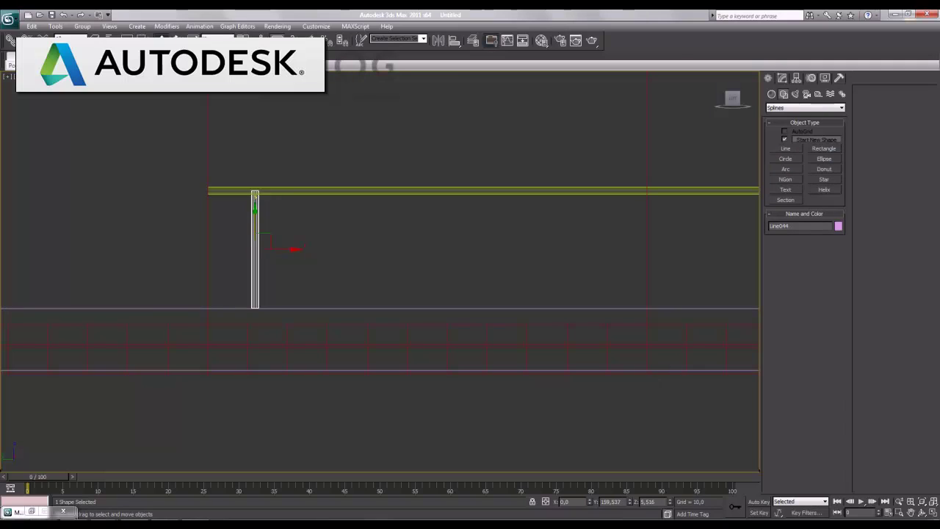
pyautogui.click(934, 512)
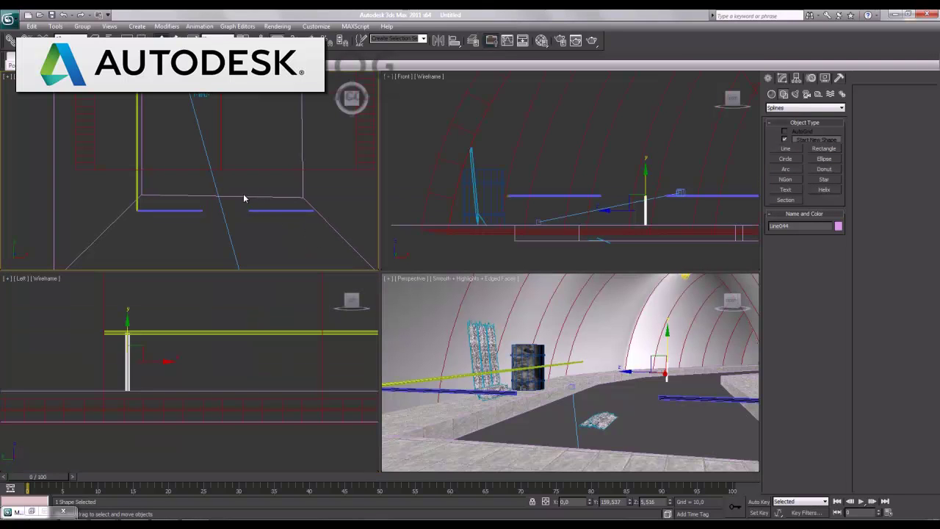
# In the maximized Top view, set the post's rendering thickness to 0,5
pyautogui.hotkey('alt', 'w')
pyautogui.moveTo(527, 300)
pyautogui.mouseDown(button='middle')
pyautogui.moveTo(339, 223)
pyautogui.moveTo(359, 218)
pyautogui.mouseUp(button='middle')
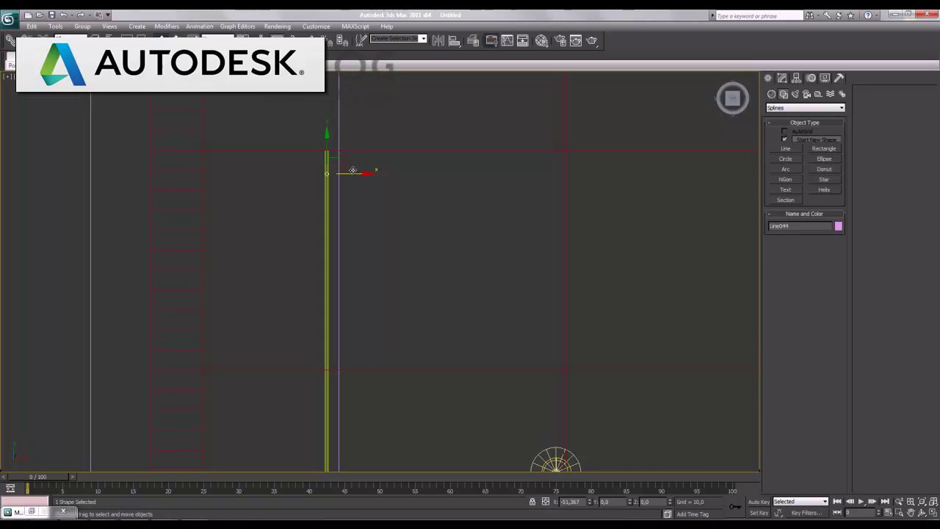
pyautogui.scroll(2, 353, 170)
pyautogui.moveTo(321, 152)
pyautogui.mouseDown(button='middle')
pyautogui.moveTo(443, 319)
pyautogui.moveTo(430, 276)
pyautogui.mouseUp(button='middle')
pyautogui.scroll(1, 430, 276)
pyautogui.click(782, 78)
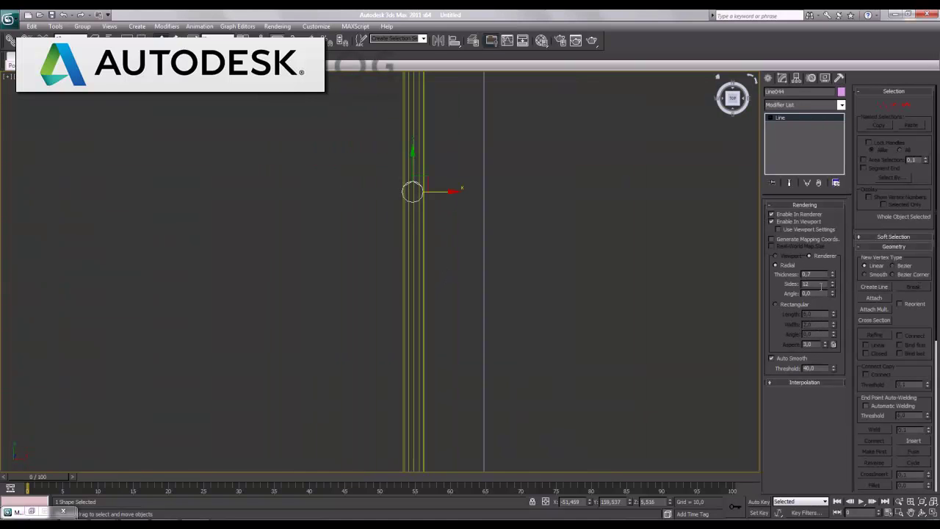
pyautogui.write('0,5')
pyautogui.press('Return')
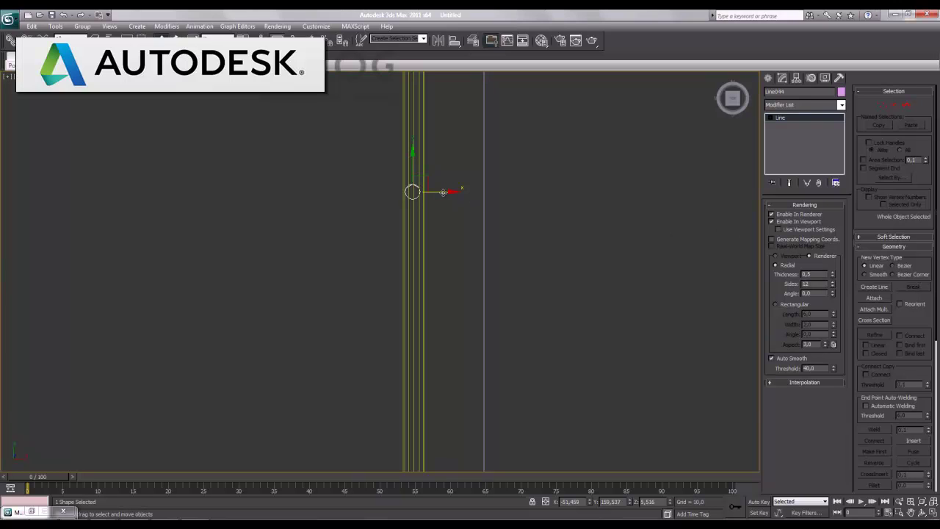
# Shift-drag the post along the railing to create copies Line045 through Line049
pyautogui.moveTo(443, 191); pyautogui.dragTo(445, 192)
pyautogui.scroll(-2, 445, 192)
pyautogui.scroll(-1, 442, 193)
pyautogui.moveTo(443, 350); pyautogui.dragTo(453, 282, button='middle')
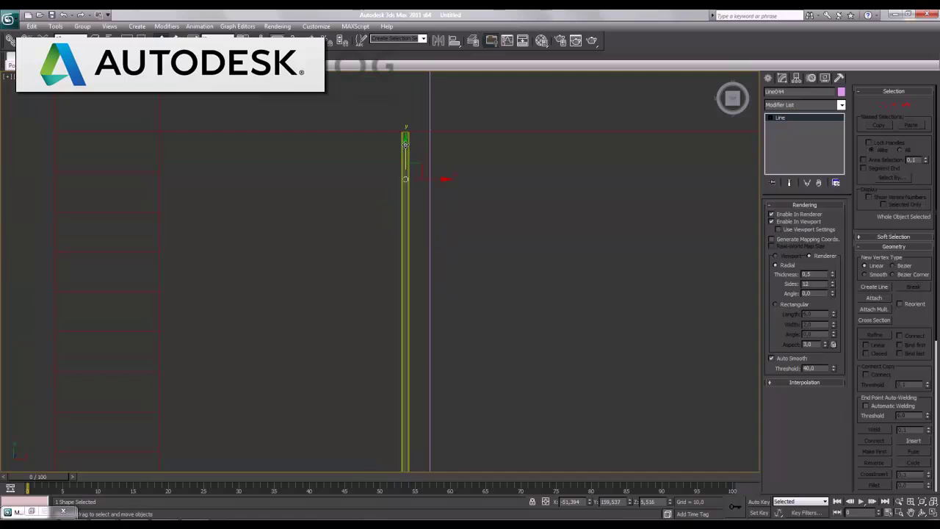
pyautogui.keyDown('shift'); pyautogui.moveTo(404, 143); pyautogui.dragTo(408, 283); pyautogui.keyUp('shift')
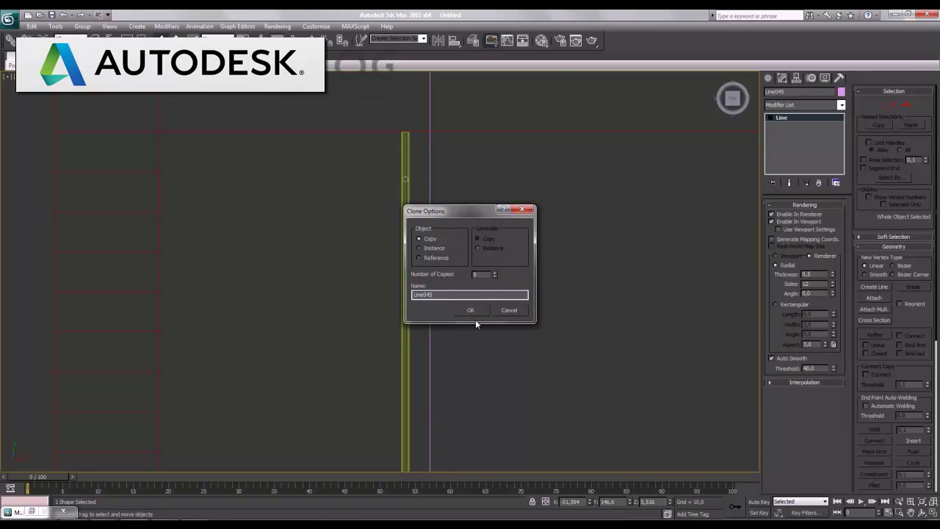
pyautogui.click(474, 310)
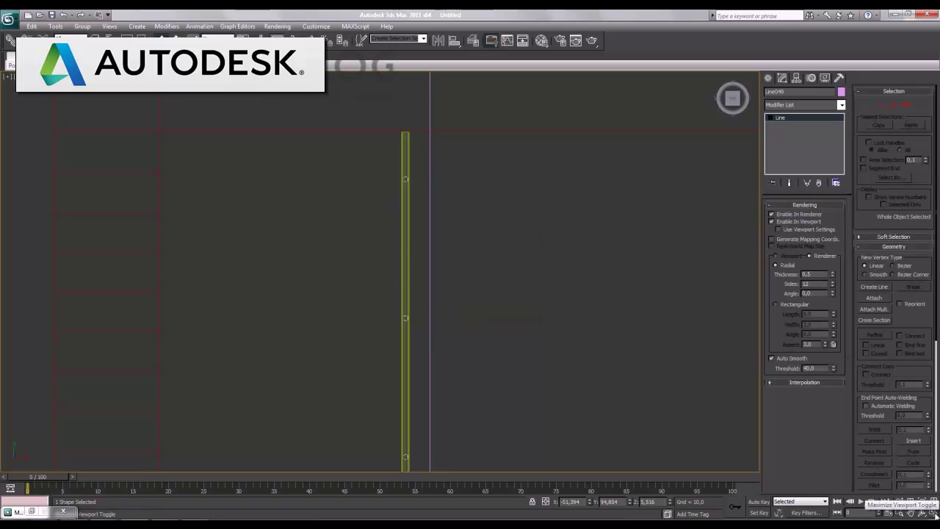
# In the maximized Left view, clone more posts further along the railing
pyautogui.click(931, 512)
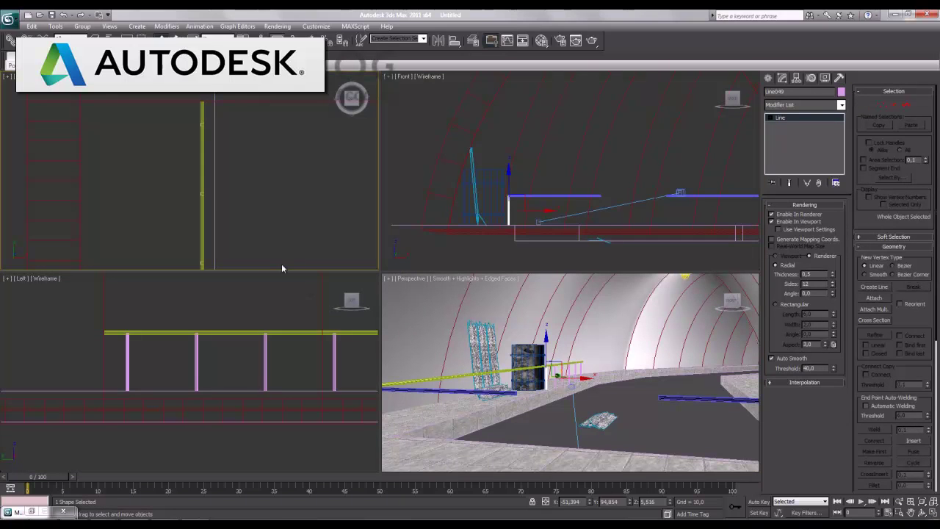
pyautogui.rightClick(258, 340)
pyautogui.hotkey('alt', 'w')
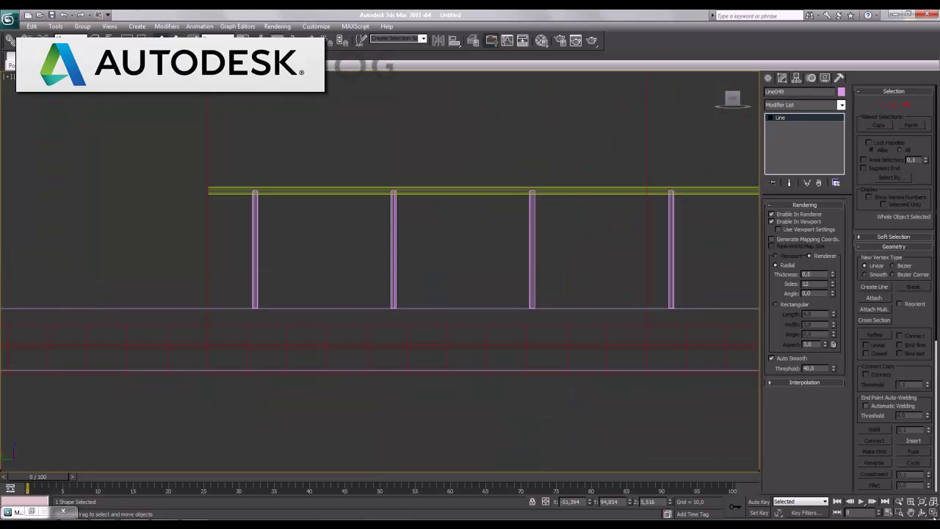
pyautogui.moveTo(563, 324)
pyautogui.mouseDown(button='middle')
pyautogui.moveTo(418, 343)
pyautogui.moveTo(315, 340)
pyautogui.mouseUp(button='middle')
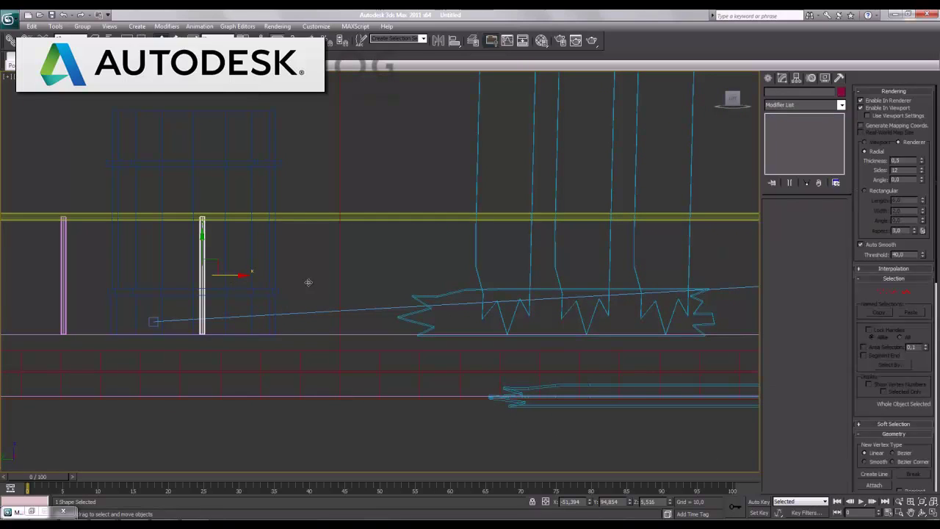
pyautogui.keyDown('shift'); pyautogui.moveTo(228, 274); pyautogui.dragTo(379, 275); pyautogui.keyUp('shift')
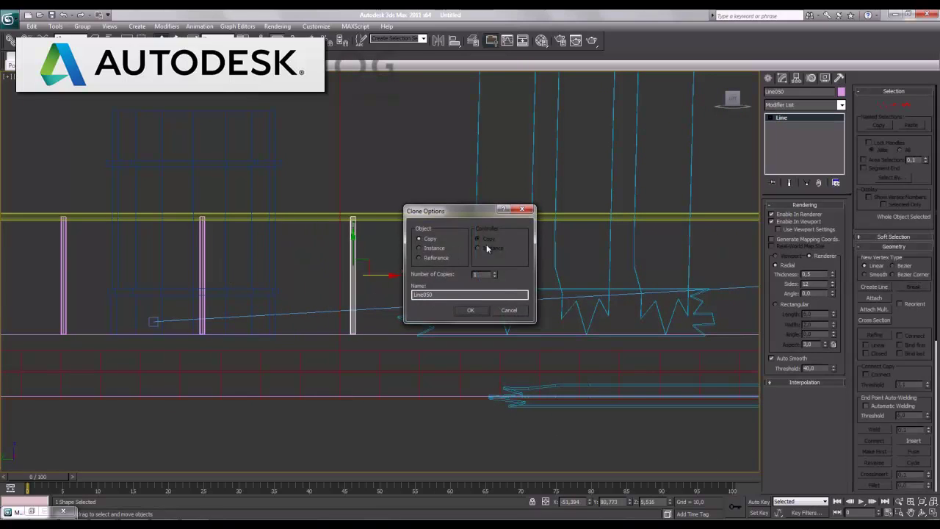
pyautogui.click(470, 310)
# Add five more post copies, delete the one past the railing end, and align the last post
pyautogui.moveTo(631, 369)
pyautogui.mouseDown(button='middle')
pyautogui.moveTo(485, 288)
pyautogui.moveTo(290, 296)
pyautogui.mouseUp(button='middle')
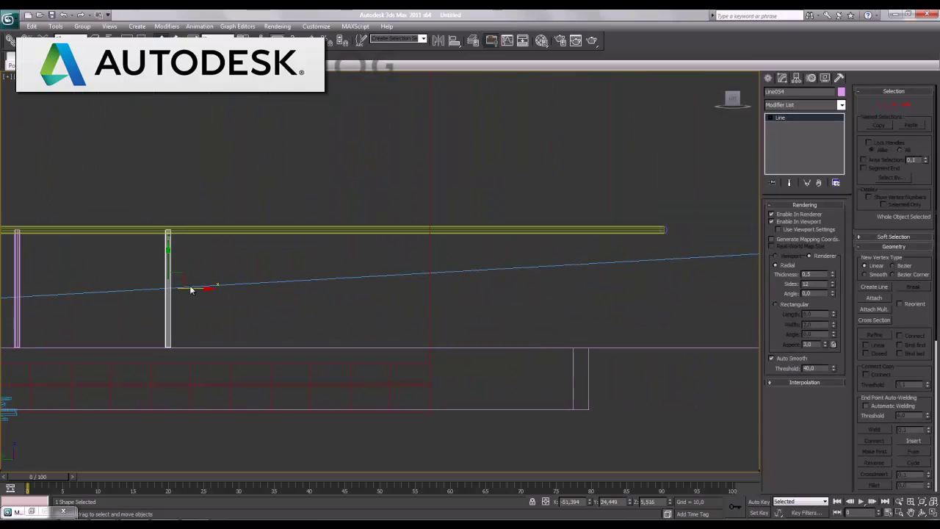
pyautogui.keyDown('shift'); pyautogui.moveTo(195, 292); pyautogui.dragTo(326, 298); pyautogui.keyUp('shift')
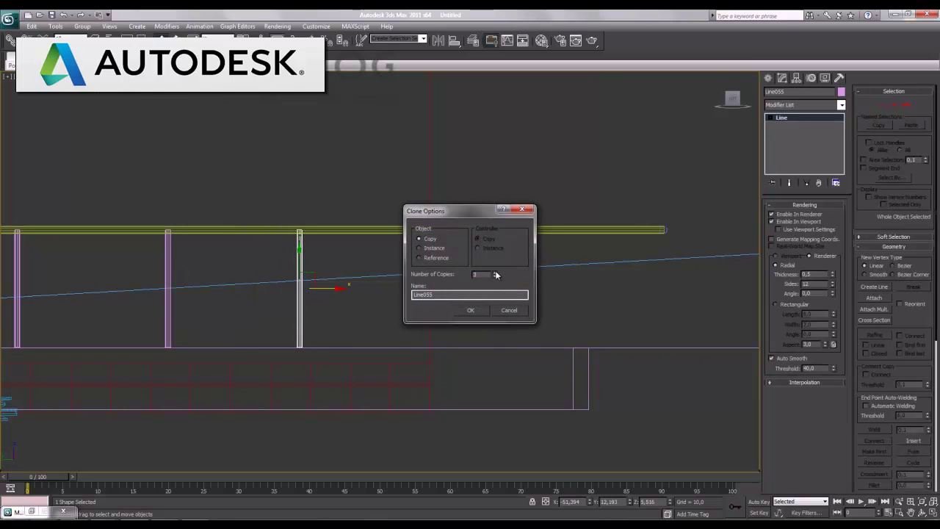
pyautogui.click(471, 310)
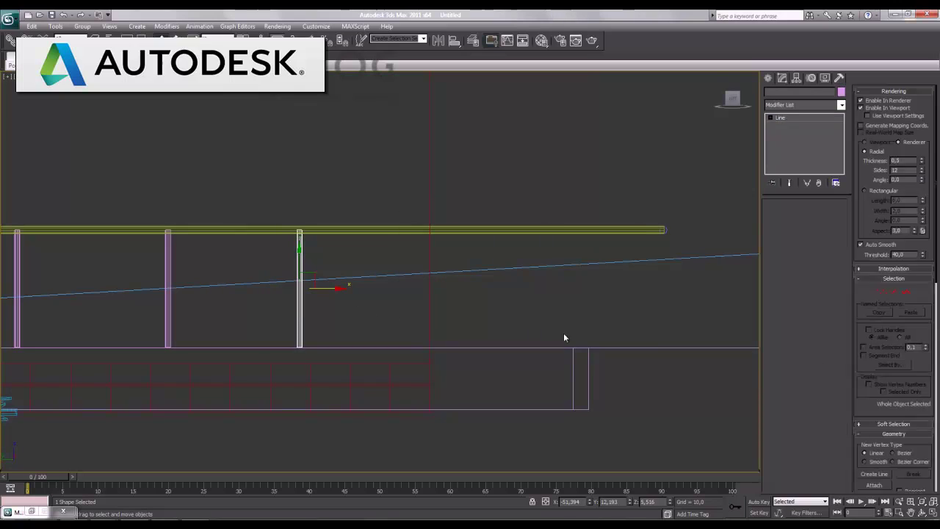
pyautogui.moveTo(657, 343); pyautogui.dragTo(422, 353, button='middle')
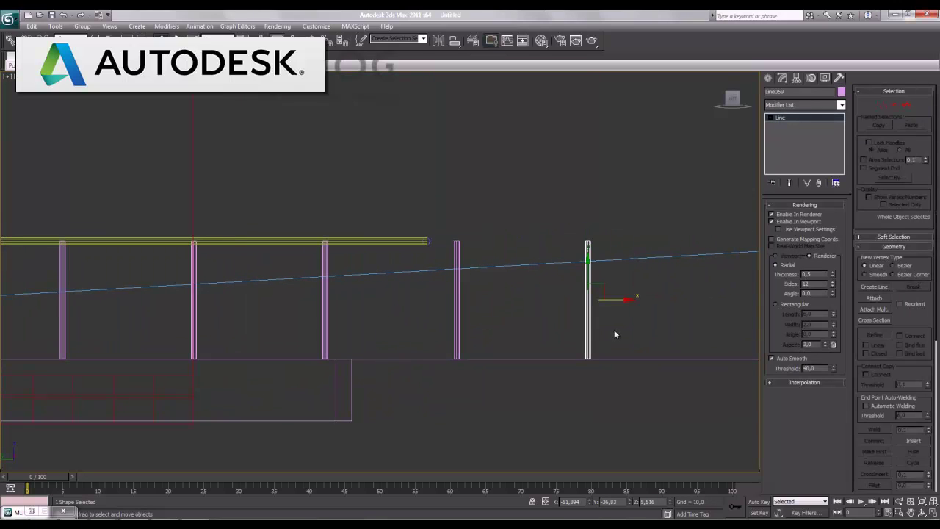
pyautogui.press('Delete')
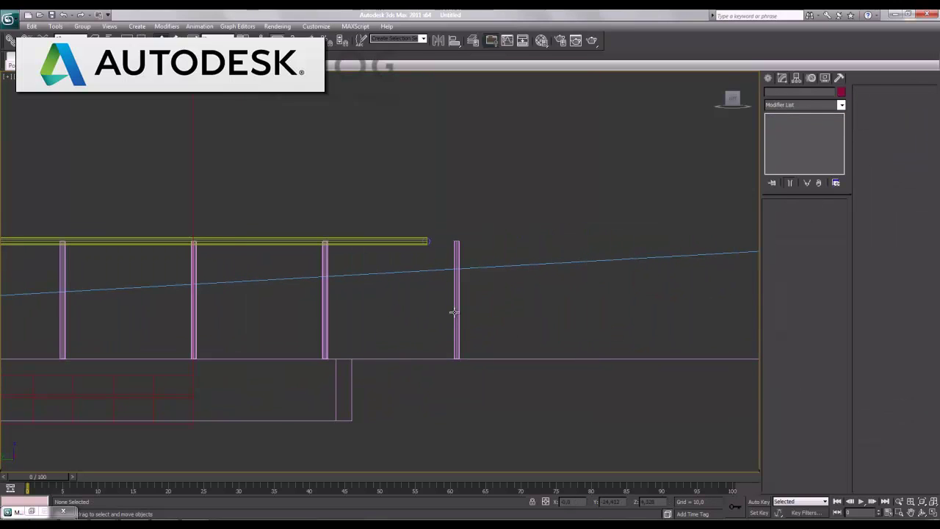
pyautogui.click(457, 312)
pyautogui.moveTo(486, 300); pyautogui.dragTo(456, 300)
pyautogui.click(934, 513)
# In the maximized Top view, copy the selected rail line along the walkway
pyautogui.rightClick(241, 173)
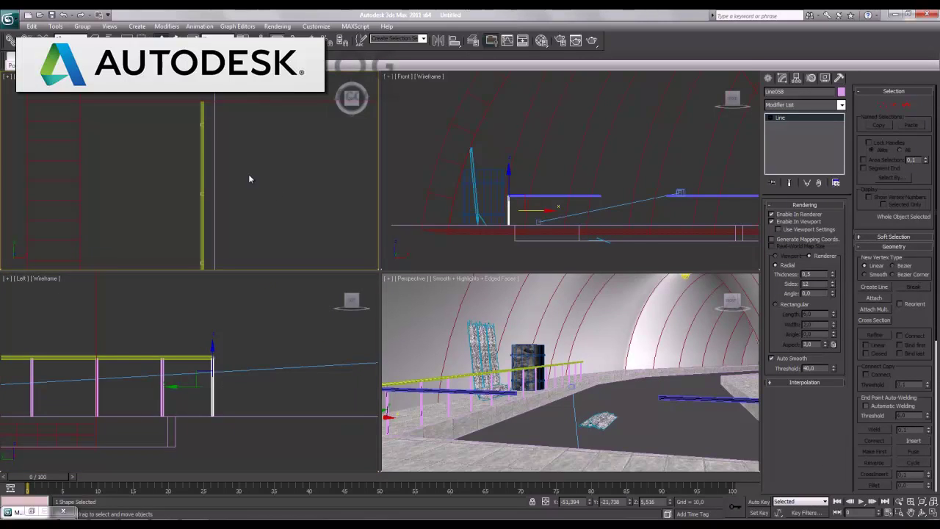
pyautogui.click(933, 514)
pyautogui.moveTo(530, 375); pyautogui.dragTo(445, 217, button='middle')
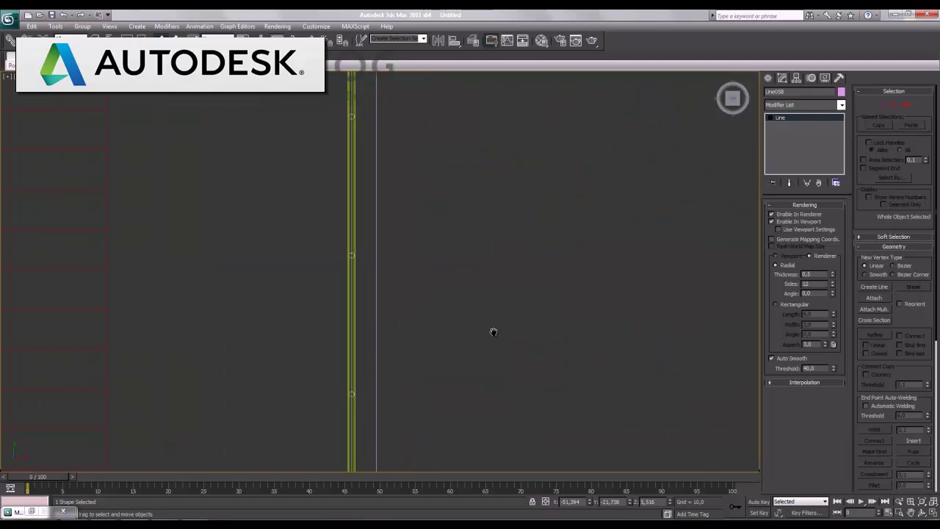
pyautogui.scroll(-2, 505, 370)
pyautogui.moveTo(505, 370)
pyautogui.mouseDown(button='middle')
pyautogui.moveTo(440, 162)
pyautogui.moveTo(438, 321)
pyautogui.moveTo(381, 277)
pyautogui.moveTo(263, 233)
pyautogui.moveTo(221, 261)
pyautogui.mouseUp(button='middle')
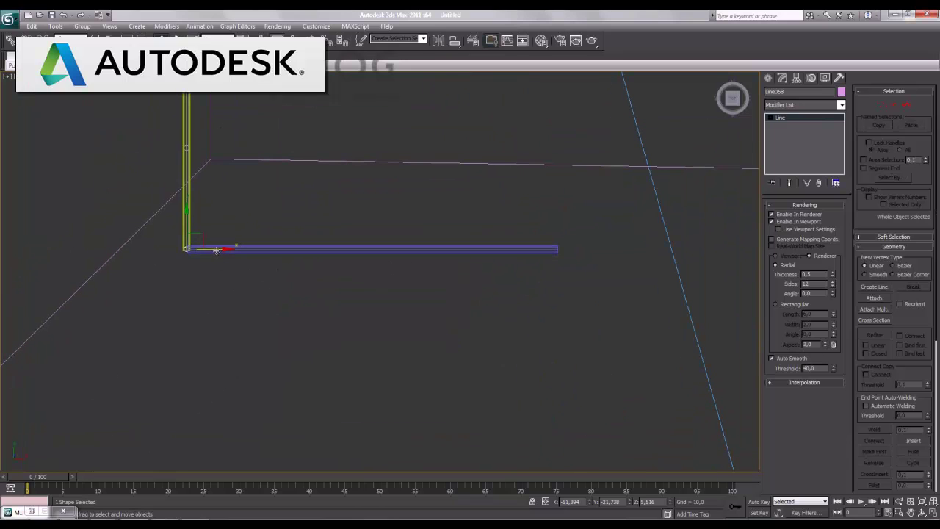
pyautogui.keyDown('shift'); pyautogui.moveTo(217, 249); pyautogui.dragTo(339, 277); pyautogui.keyUp('shift')
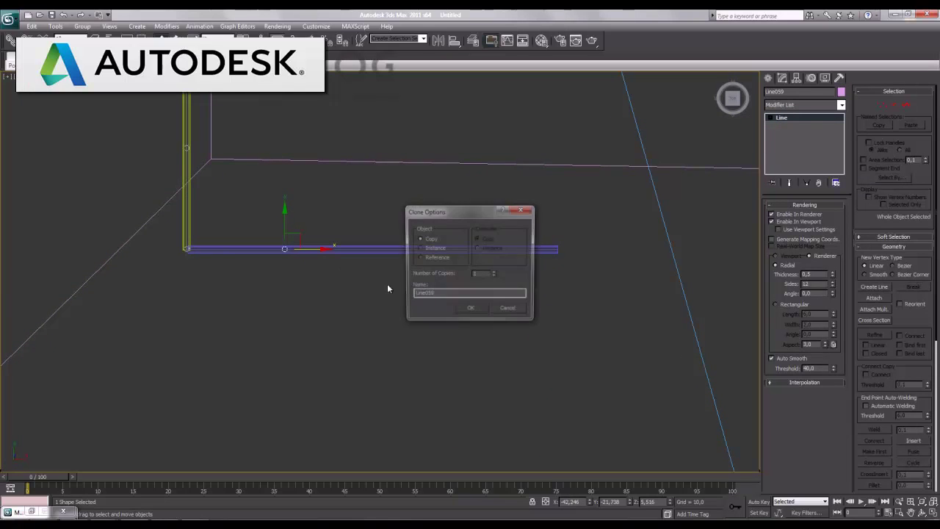
pyautogui.click(471, 309)
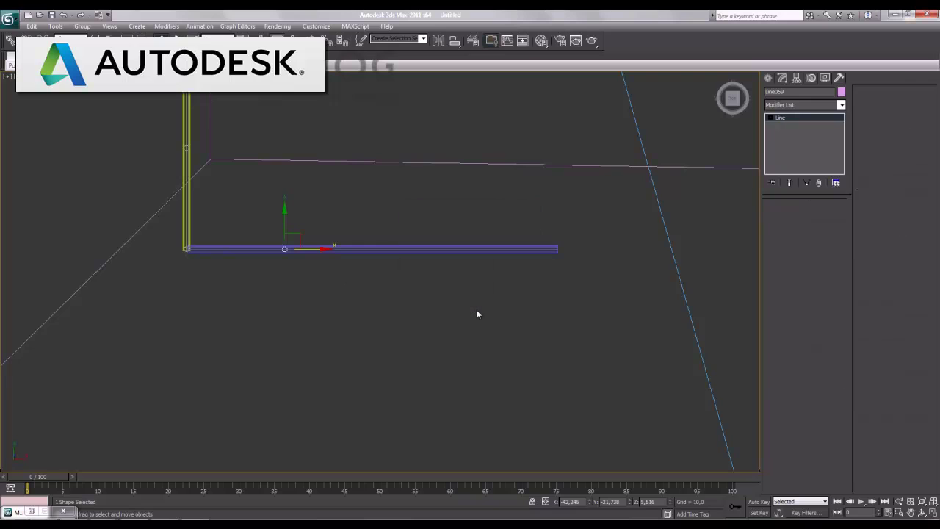
# Copy the next rail line segment by sliding it to the right
pyautogui.moveTo(476, 309)
pyautogui.keyDown('alt'); pyautogui.mouseDown(button='middle')
pyautogui.moveTo(573, 321)
pyautogui.moveTo(369, 327)
pyautogui.mouseUp(button='middle'); pyautogui.keyUp('alt')
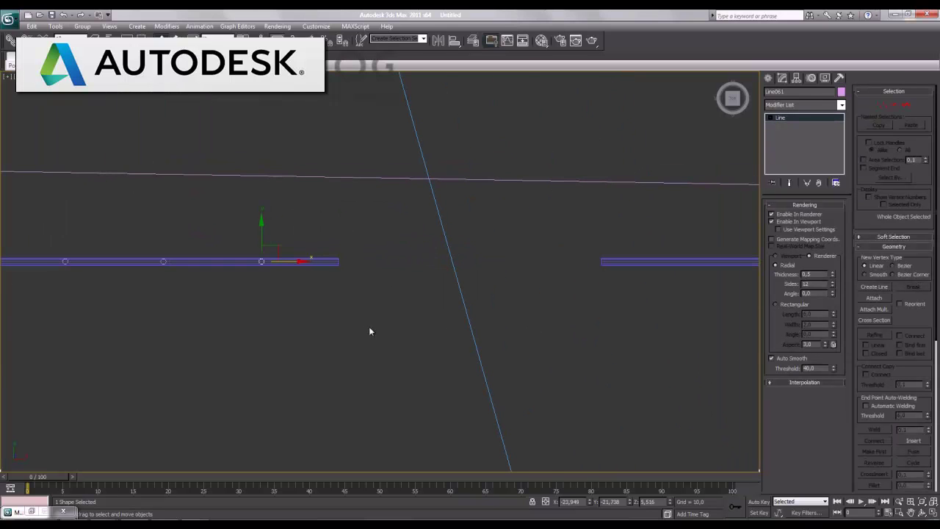
pyautogui.click(343, 263)
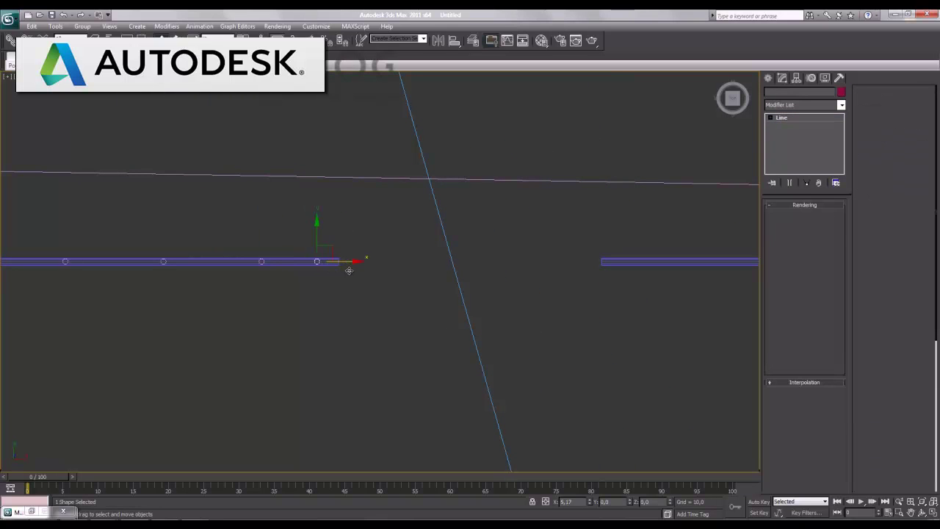
pyautogui.keyDown('shift'); pyautogui.moveTo(363, 273); pyautogui.dragTo(368, 273); pyautogui.keyUp('shift')
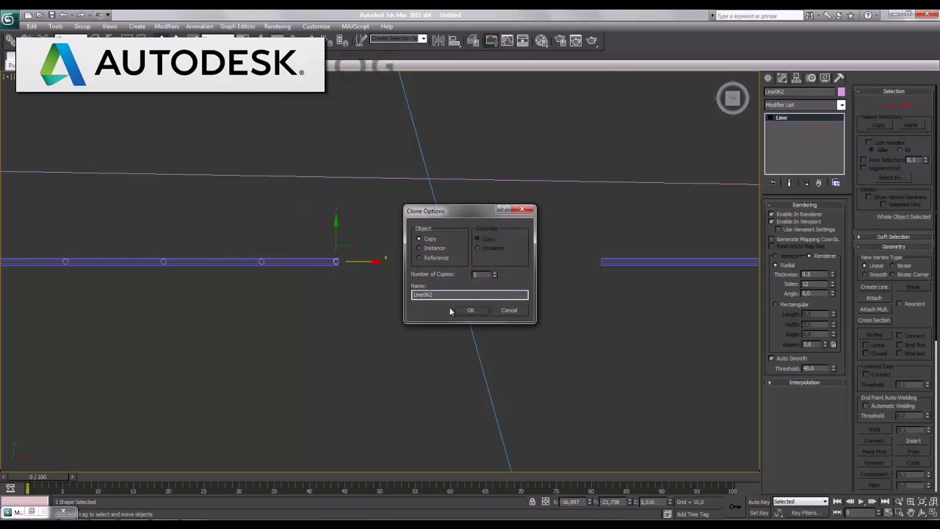
pyautogui.click(482, 311)
# Clone the long purple rail line into 5 copies, Line063 through Line067
pyautogui.moveTo(531, 370)
pyautogui.mouseDown(button='middle')
pyautogui.moveTo(312, 357)
pyautogui.moveTo(87, 298)
pyautogui.mouseUp(button='middle')
pyautogui.click(306, 303)
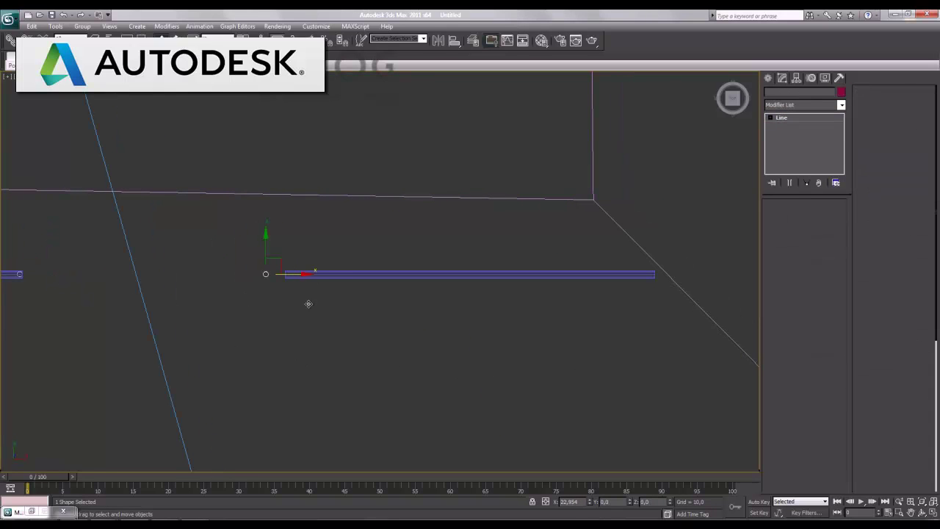
pyautogui.keyDown('shift'); pyautogui.moveTo(320, 305); pyautogui.dragTo(322, 305); pyautogui.keyUp('shift')
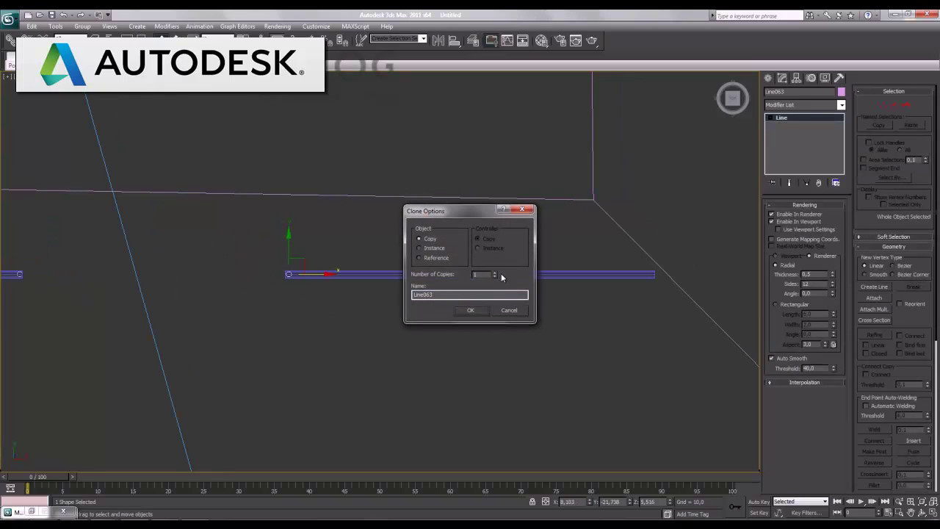
pyautogui.moveTo(495, 273); pyautogui.dragTo(496, 266)
pyautogui.click(471, 311)
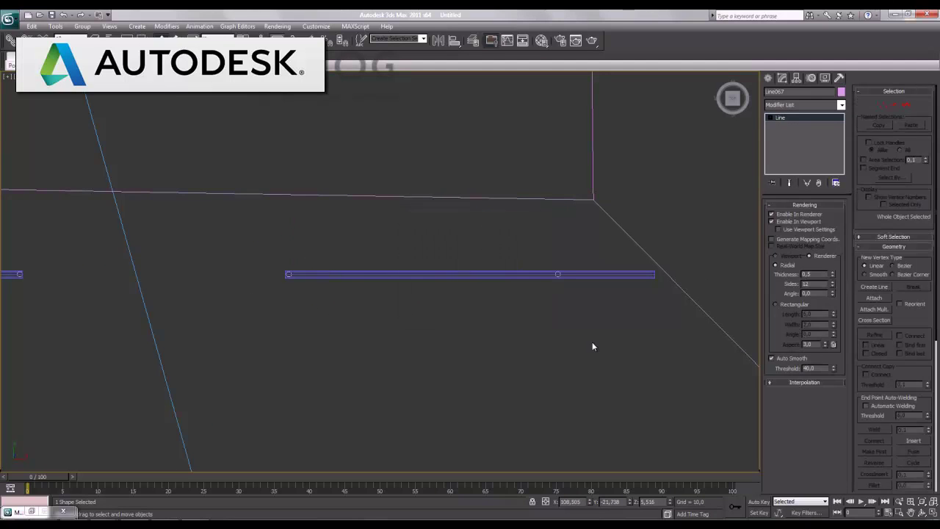
pyautogui.moveTo(587, 341); pyautogui.dragTo(282, 355, button='middle')
pyautogui.moveTo(566, 321); pyautogui.dragTo(463, 258)
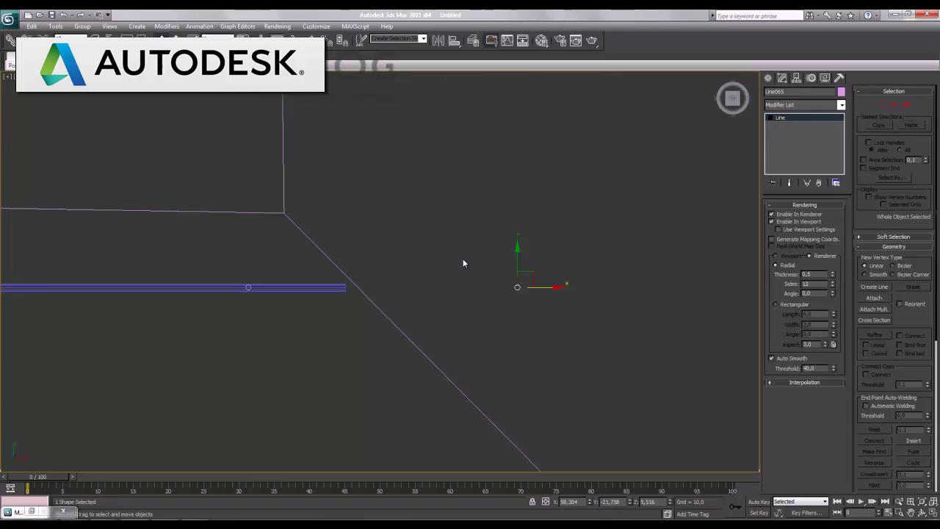
pyautogui.click(463, 259)
pyautogui.moveTo(174, 325); pyautogui.dragTo(546, 348, button='middle')
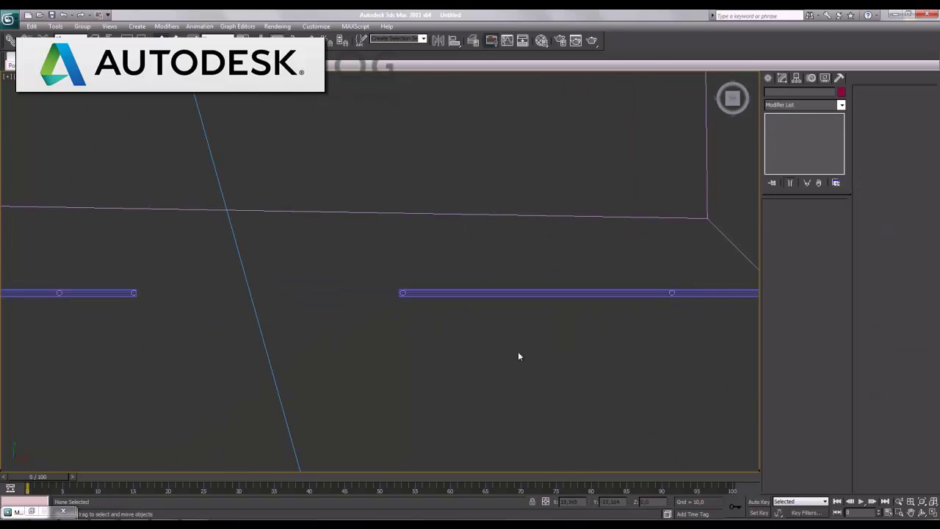
pyautogui.click(933, 507)
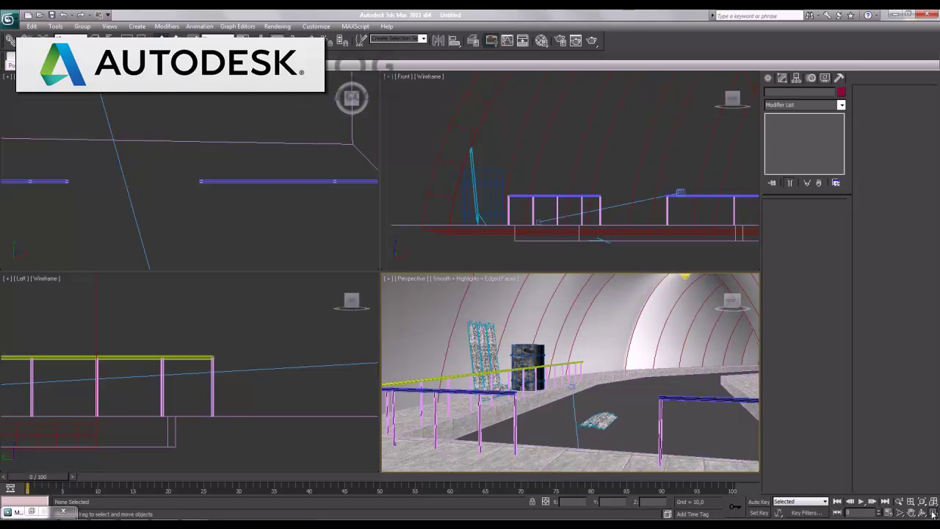
# In the Left view, select the first railing posts and the top rail
pyautogui.hotkey('alt', 'w')
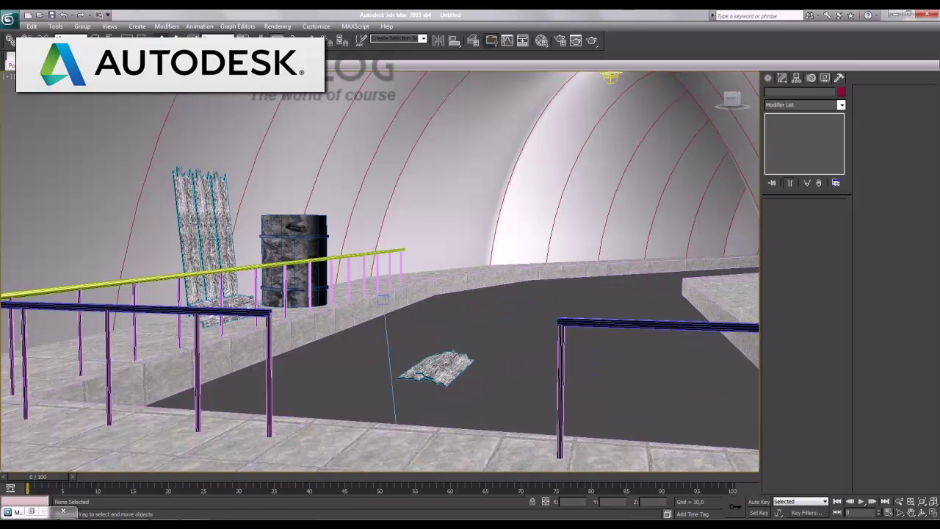
pyautogui.hotkey('alt', 'w')
pyautogui.click(272, 372)
pyautogui.scroll(-2, 323, 364)
pyautogui.scroll(-2, 312, 387)
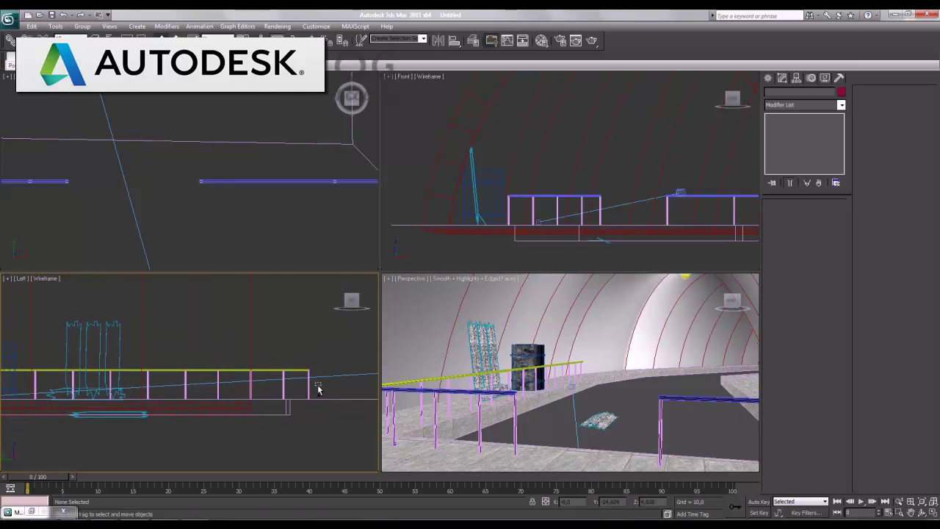
pyautogui.click(276, 389)
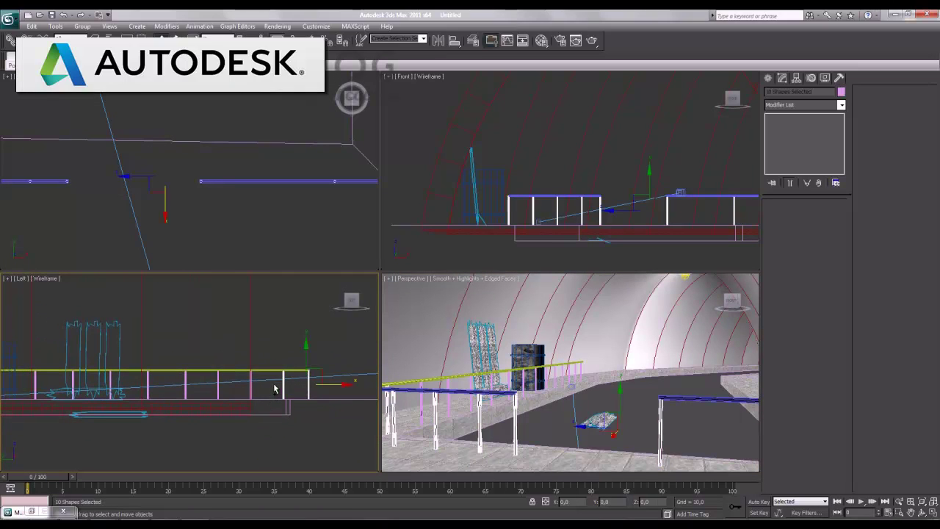
pyautogui.keyDown('ctrl'); pyautogui.click(259, 370); pyautogui.keyUp('ctrl')
pyautogui.keyDown('ctrl'); pyautogui.moveTo(196, 397); pyautogui.dragTo(178, 399); pyautogui.keyUp('ctrl')
pyautogui.keyDown('ctrl'); pyautogui.click(148, 392); pyautogui.keyUp('ctrl')
pyautogui.moveTo(148, 392); pyautogui.dragTo(188, 407, button='middle')
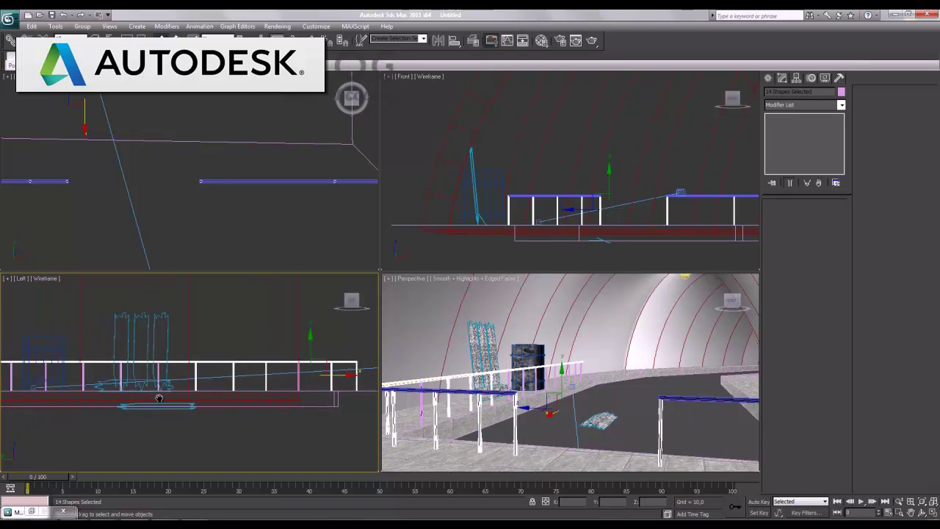
pyautogui.moveTo(155, 369); pyautogui.dragTo(269, 378)
pyautogui.keyDown('ctrl'); pyautogui.click(263, 370); pyautogui.keyUp('ctrl')
pyautogui.keyDown('ctrl'); pyautogui.click(298, 369); pyautogui.keyUp('ctrl')
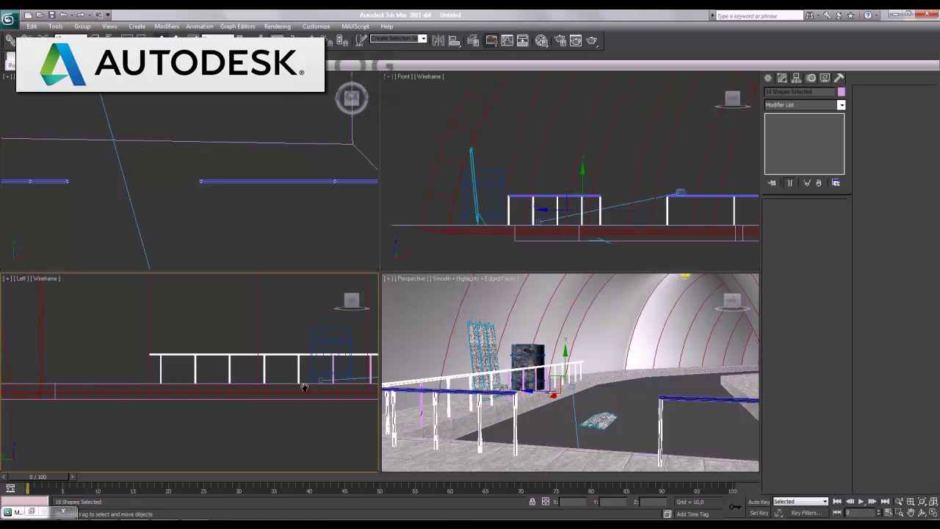
# Add the remaining posts and railing pieces to the selection, excluding the dome arch
pyautogui.moveTo(334, 392); pyautogui.dragTo(235, 373, button='middle')
pyautogui.scroll(2, 248, 373)
pyautogui.scroll(2, 157, 458)
pyautogui.scroll(1, 158, 457)
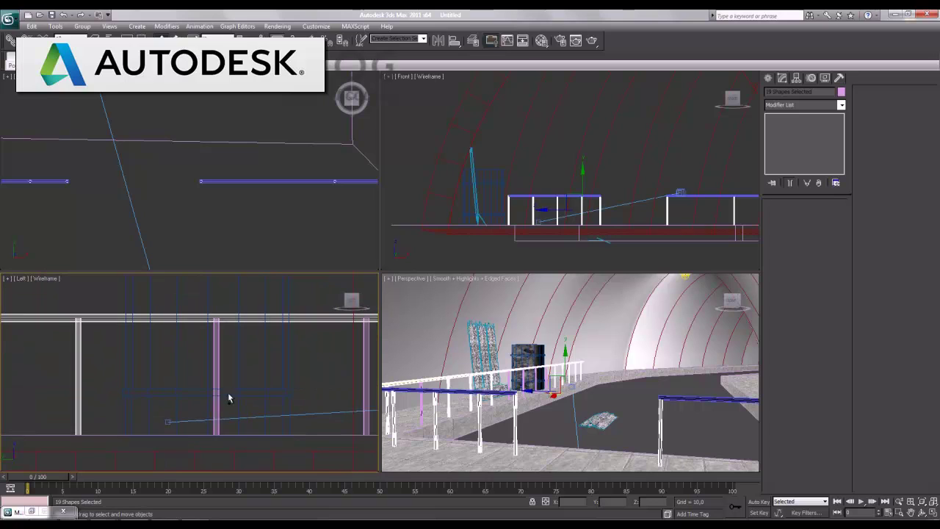
pyautogui.keyDown('ctrl'); pyautogui.click(216, 368); pyautogui.keyUp('ctrl')
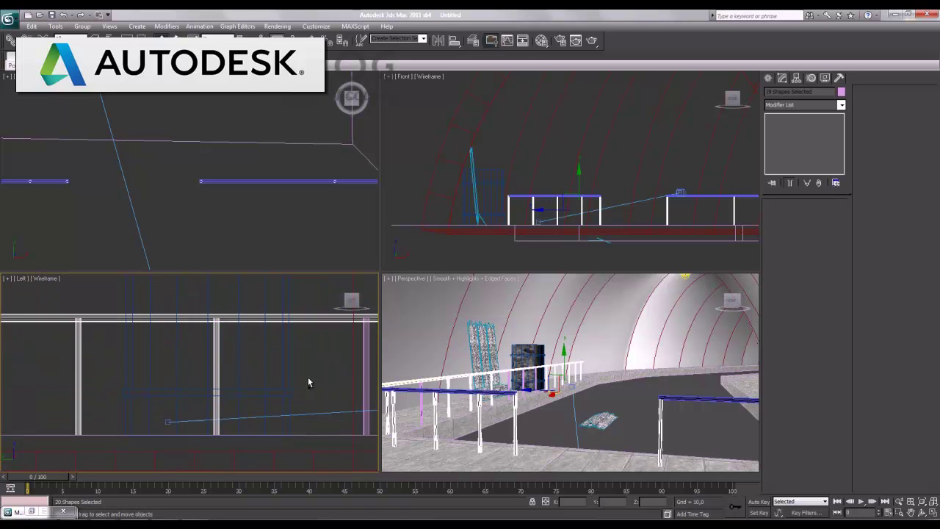
pyautogui.keyDown('ctrl'); pyautogui.click(364, 368); pyautogui.keyUp('ctrl')
pyautogui.moveTo(289, 388); pyautogui.dragTo(257, 395, button='middle')
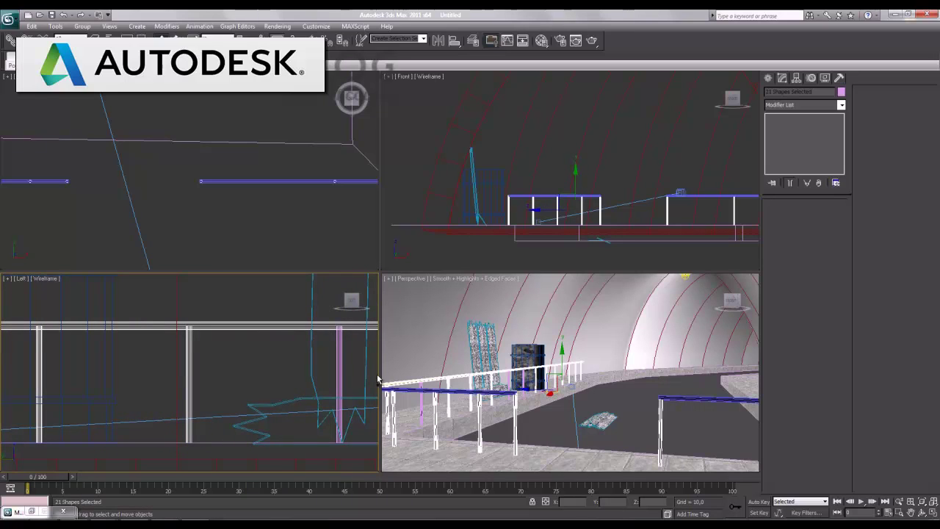
pyautogui.keyDown('ctrl'); pyautogui.click(340, 367); pyautogui.keyUp('ctrl')
pyautogui.scroll(-4, 323, 383)
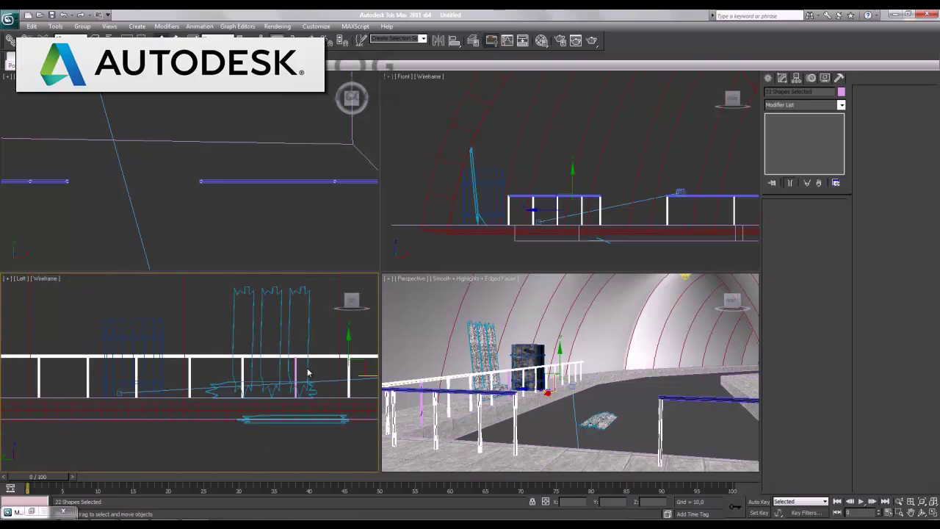
pyautogui.keyDown('ctrl'); pyautogui.click(296, 367); pyautogui.keyUp('ctrl')
pyautogui.moveTo(326, 399); pyautogui.dragTo(224, 396, button='middle')
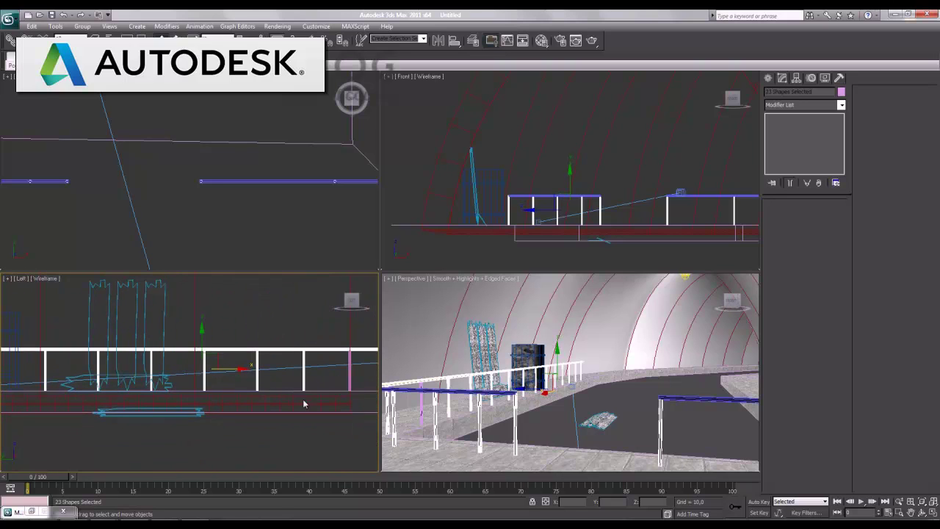
pyautogui.scroll(1, 267, 399)
pyautogui.scroll(3, 320, 411)
pyautogui.moveTo(321, 411); pyautogui.dragTo(248, 395, button='middle')
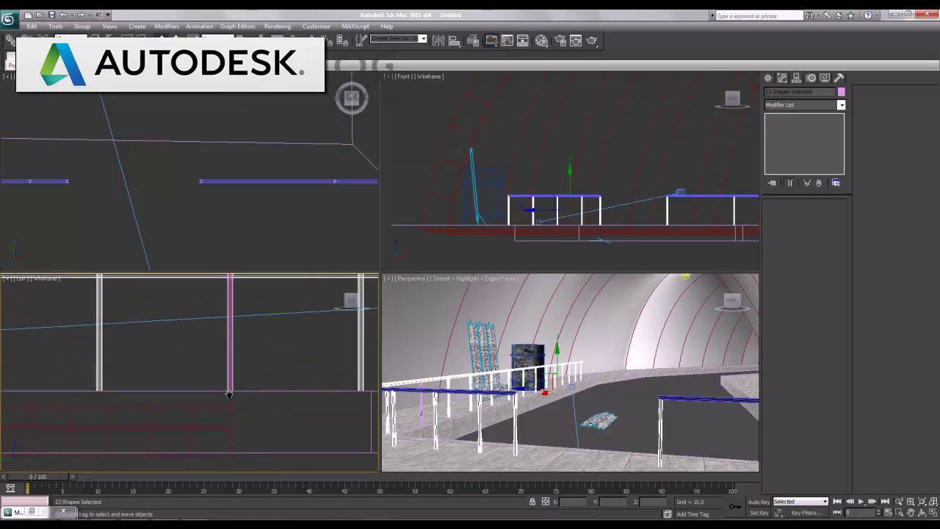
pyautogui.scroll(5, 220, 387)
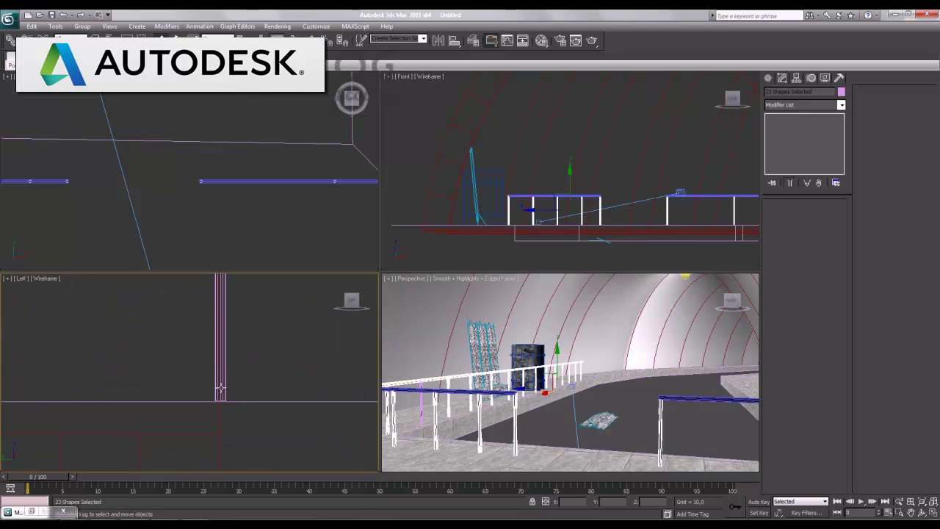
pyautogui.keyDown('ctrl'); pyautogui.click(217, 388); pyautogui.keyUp('ctrl')
pyautogui.keyDown('ctrl'); pyautogui.click(224, 393); pyautogui.keyUp('ctrl')
pyautogui.keyDown('alt'); pyautogui.click(215, 441); pyautogui.keyUp('alt')
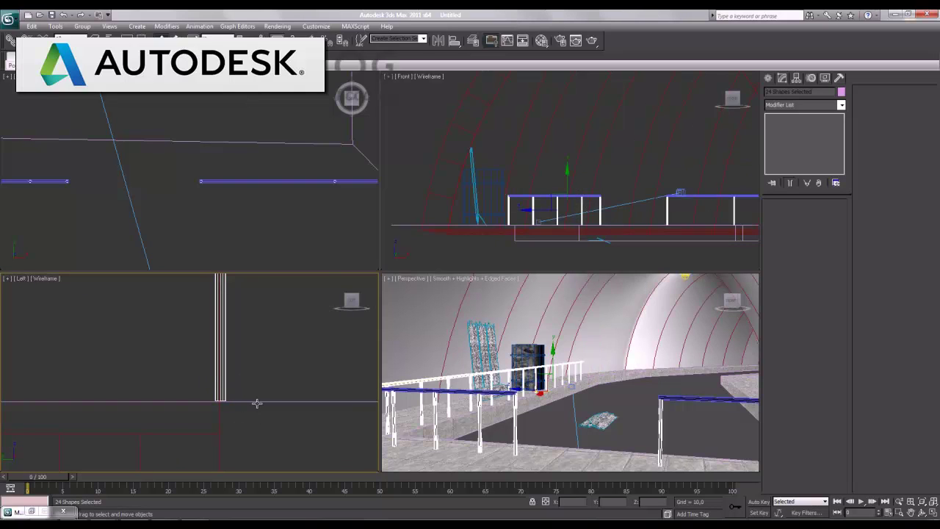
# Add the blue railing pieces to reach 26 selected shapes, and maximize the Perspective view
pyautogui.press('z')
pyautogui.moveTo(270, 382); pyautogui.dragTo(201, 411, button='middle')
pyautogui.scroll(-2, 200, 411)
pyautogui.scroll(3, 257, 415)
pyautogui.scroll(2, 216, 390)
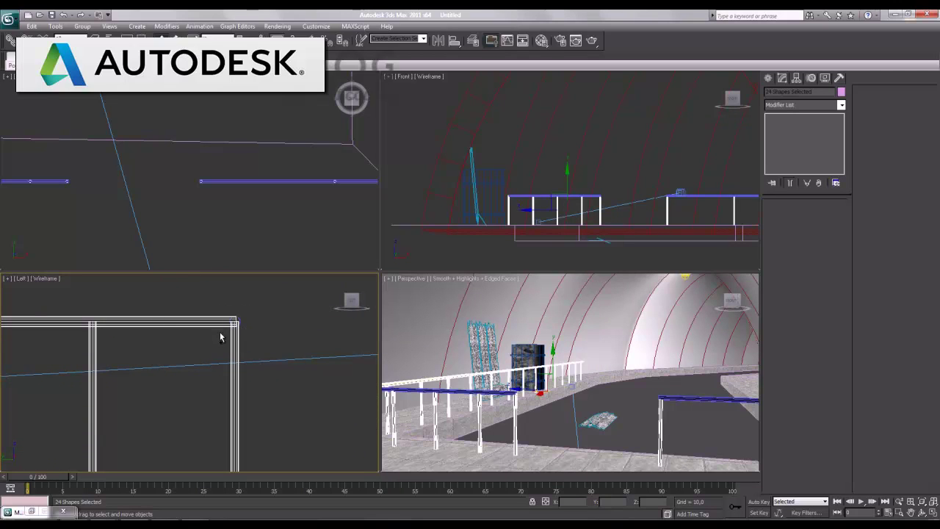
pyautogui.keyDown('ctrl'); pyautogui.click(219, 331); pyautogui.keyUp('ctrl')
pyautogui.rightClick(492, 420)
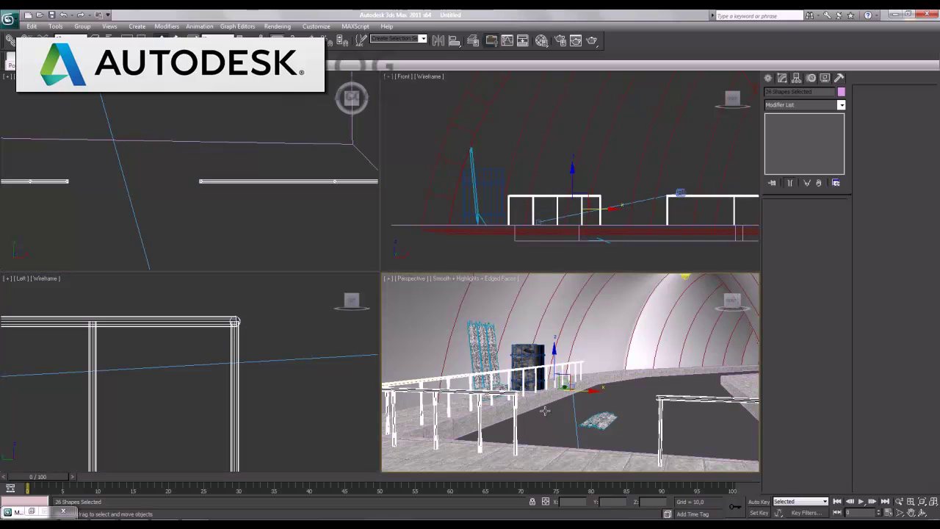
pyautogui.click(933, 512)
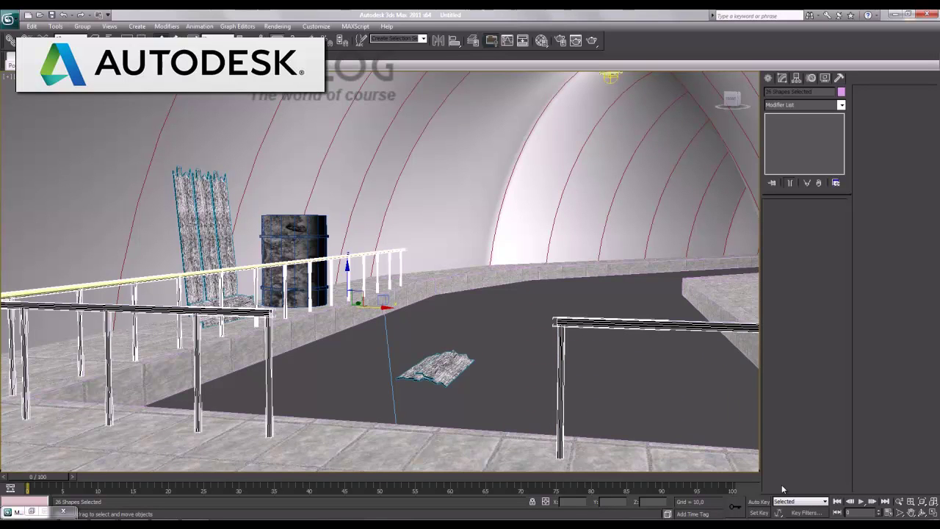
# Show the railing material shaded, render a large region over the railings, and close the frame
pyautogui.press('m')
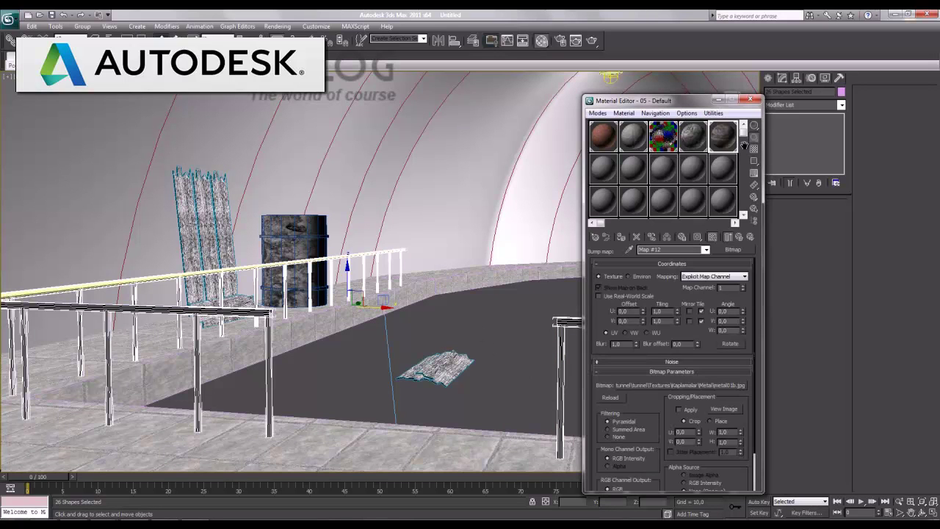
pyautogui.click(621, 238)
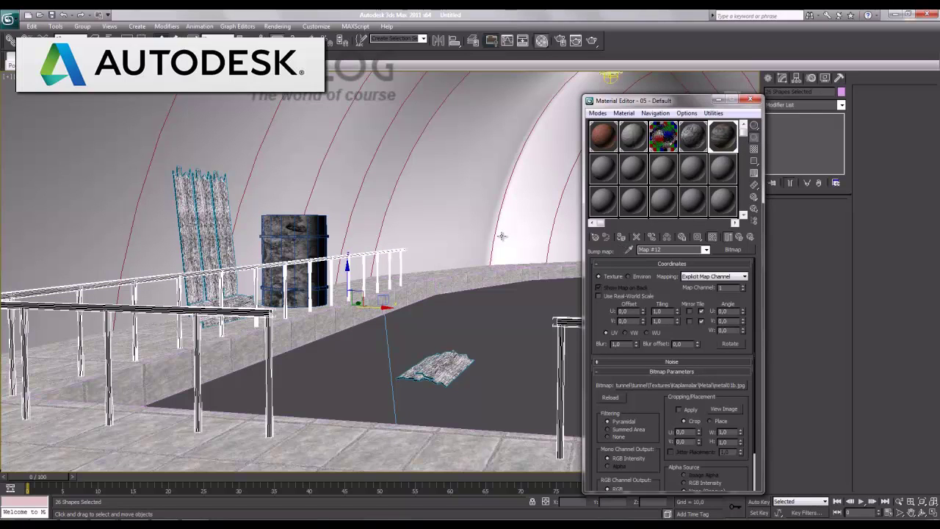
pyautogui.rightClick(354, 253)
pyautogui.click(393, 366)
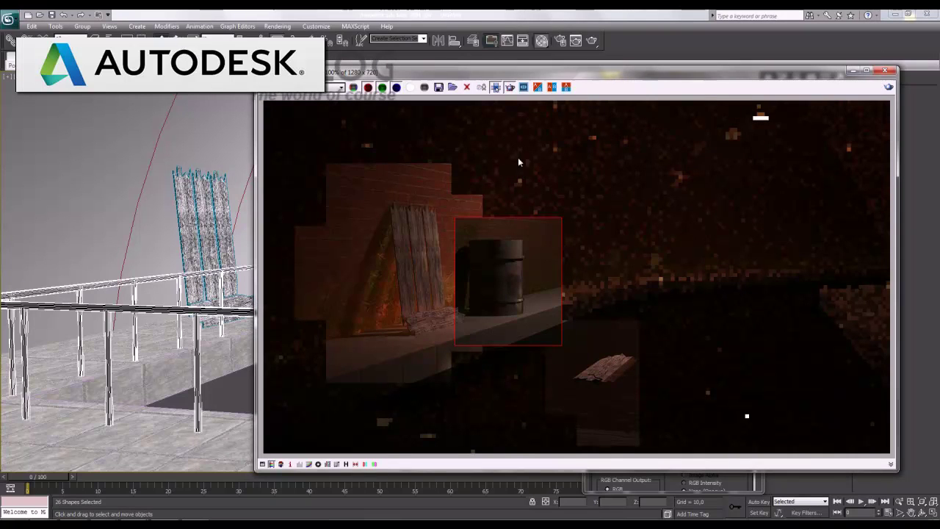
pyautogui.moveTo(276, 261)
pyautogui.mouseDown()
pyautogui.moveTo(449, 361)
pyautogui.moveTo(652, 454)
pyautogui.mouseUp()
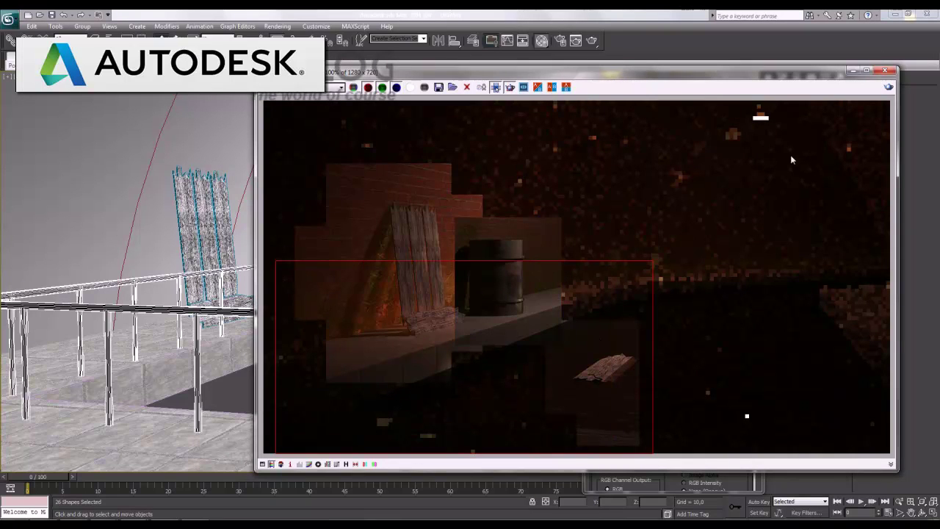
pyautogui.click(888, 88)
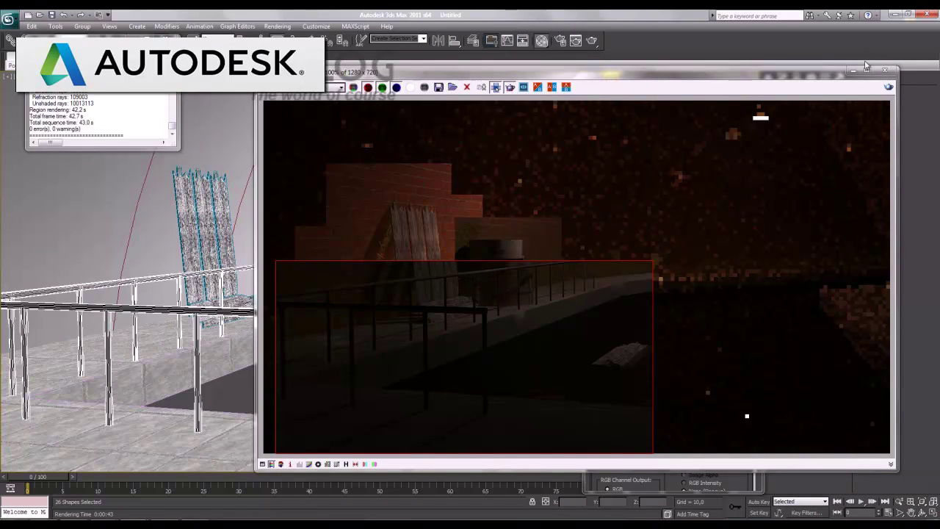
pyautogui.click(885, 70)
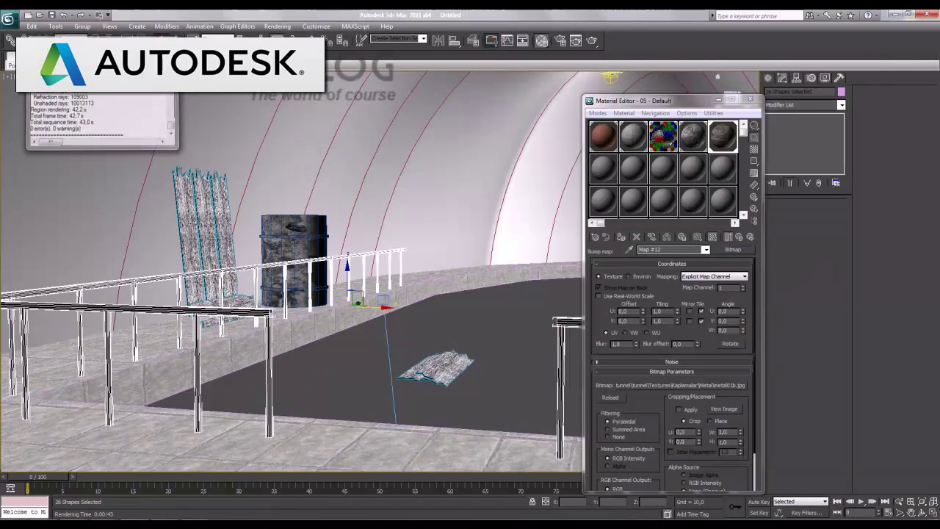
# Select one railing line, turn off edged faces with F4, and apply a UVW Map modifier
pyautogui.click(270, 269)
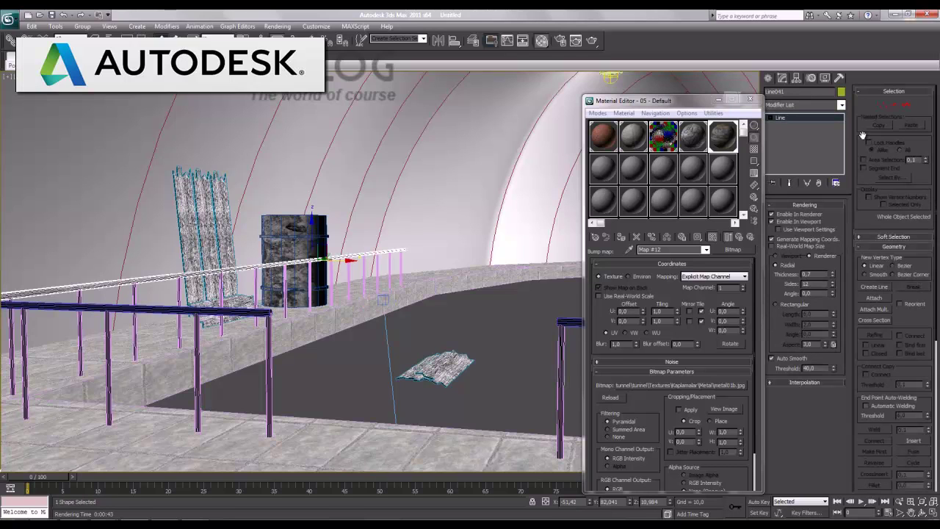
pyautogui.click(842, 105)
pyautogui.click(842, 105)
pyautogui.press('F4')
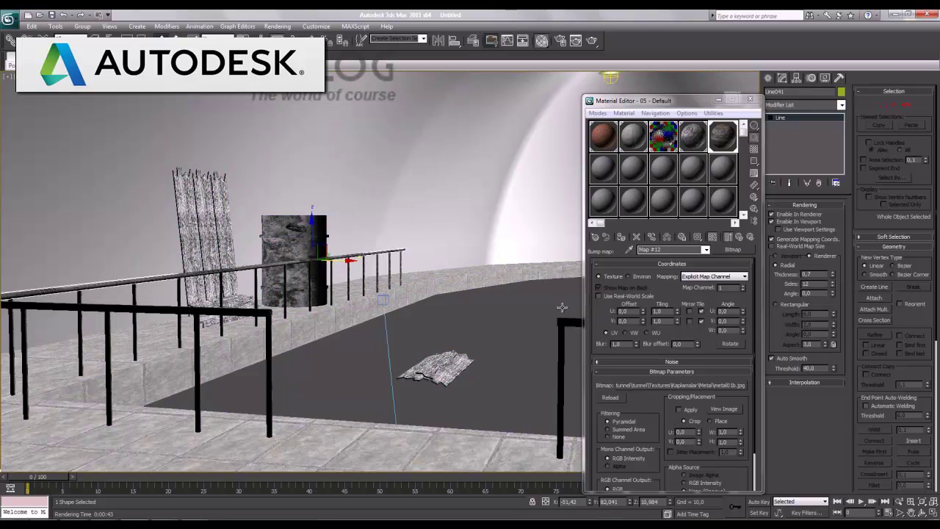
pyautogui.click(842, 105)
pyautogui.press('u')
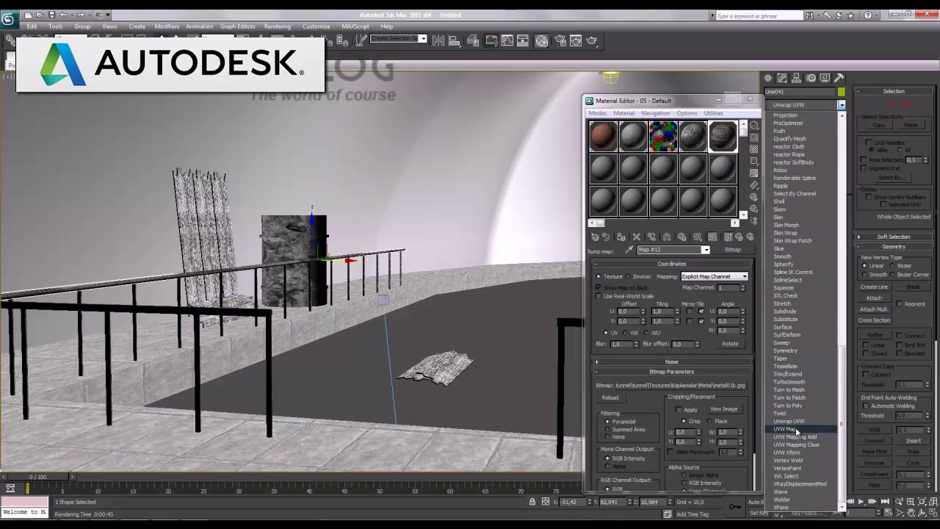
pyautogui.click(788, 428)
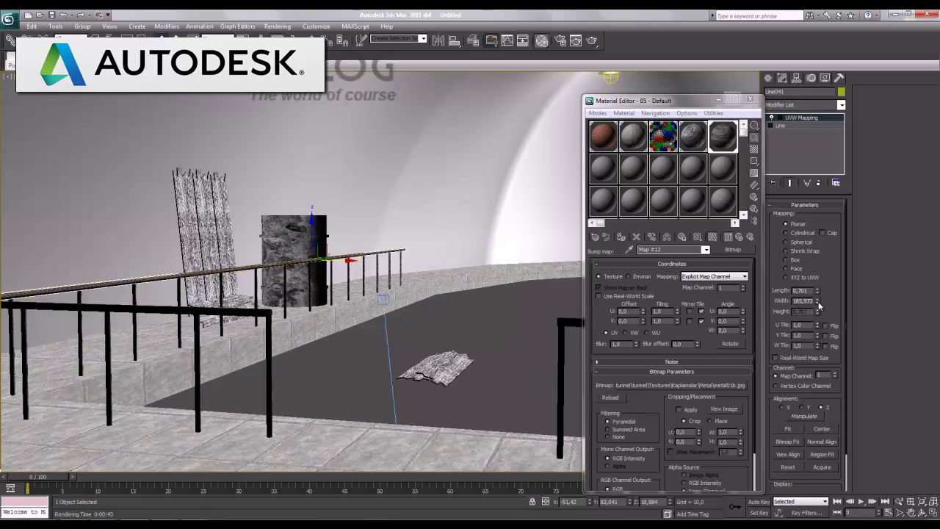
# Try Cylindrical mapping and toggle the gizmo alignment between X and Z, ending on X
pyautogui.moveTo(818, 304); pyautogui.dragTo(819, 310)
pyautogui.click(796, 234)
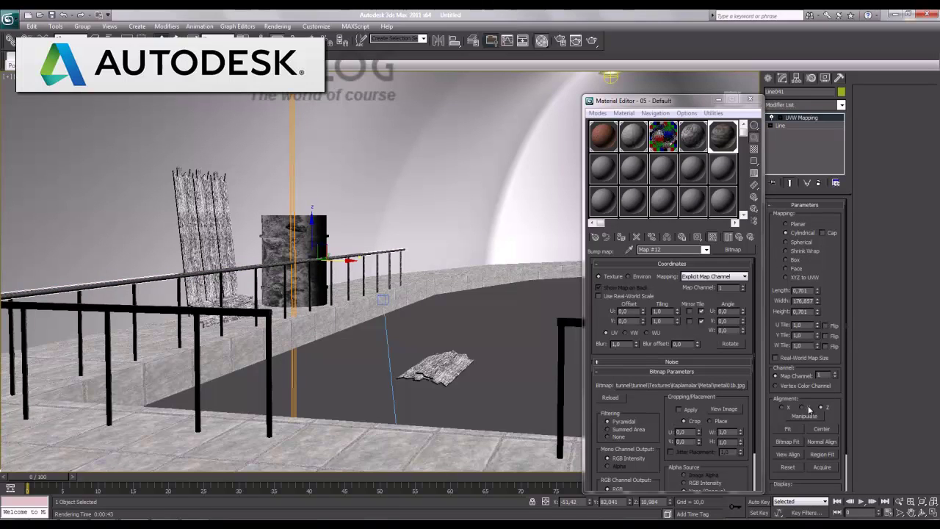
pyautogui.click(789, 408)
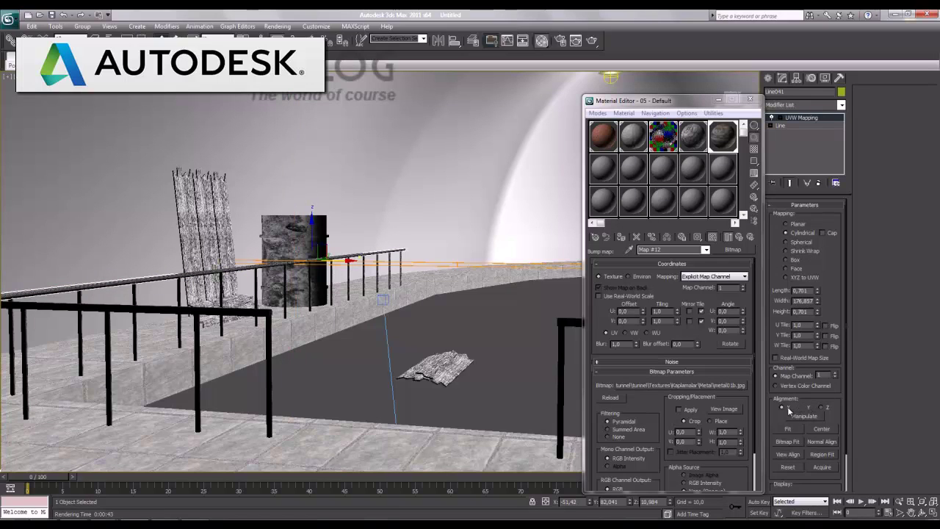
pyautogui.click(811, 417)
pyautogui.click(811, 418)
pyautogui.click(822, 409)
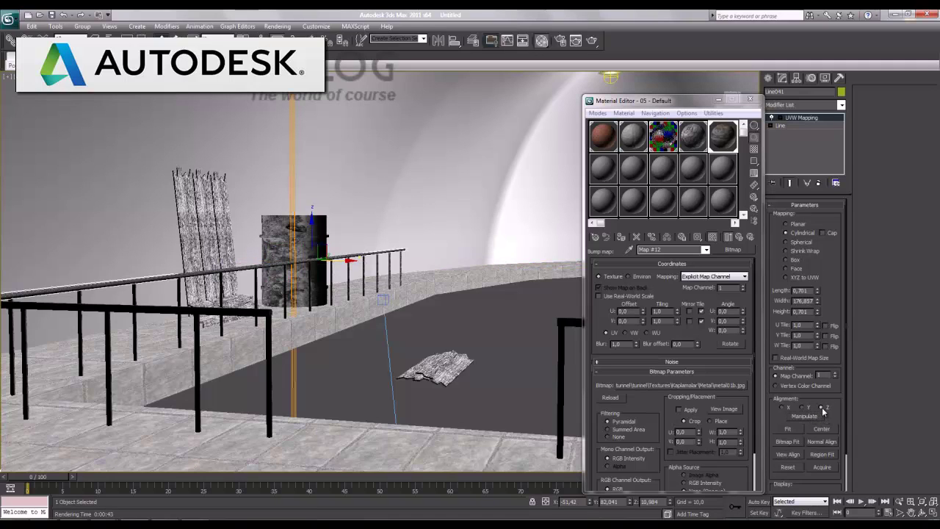
pyautogui.click(782, 407)
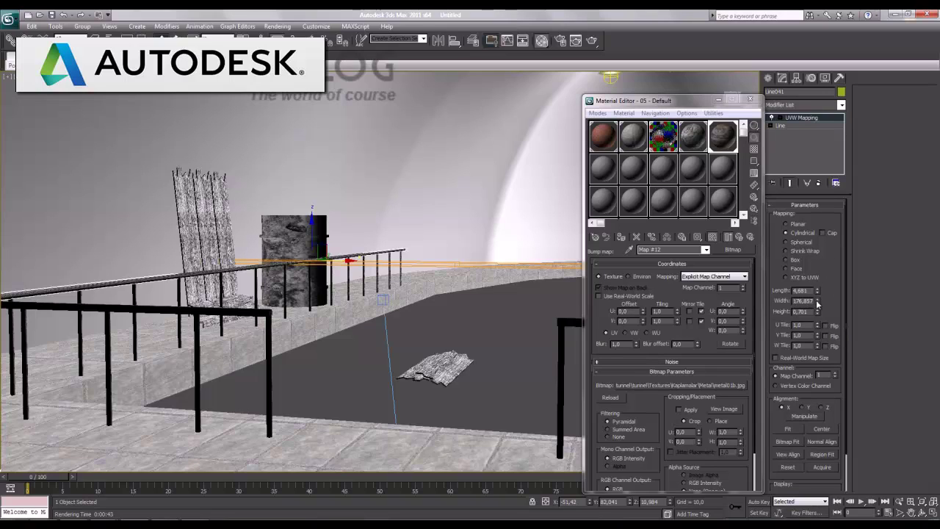
# Switch to Box mapping with Width 262,863 and Length 9,268
pyautogui.moveTo(820, 303)
pyautogui.mouseDown()
pyautogui.moveTo(822, 283)
pyautogui.moveTo(828, 309)
pyautogui.mouseUp()
pyautogui.click(795, 261)
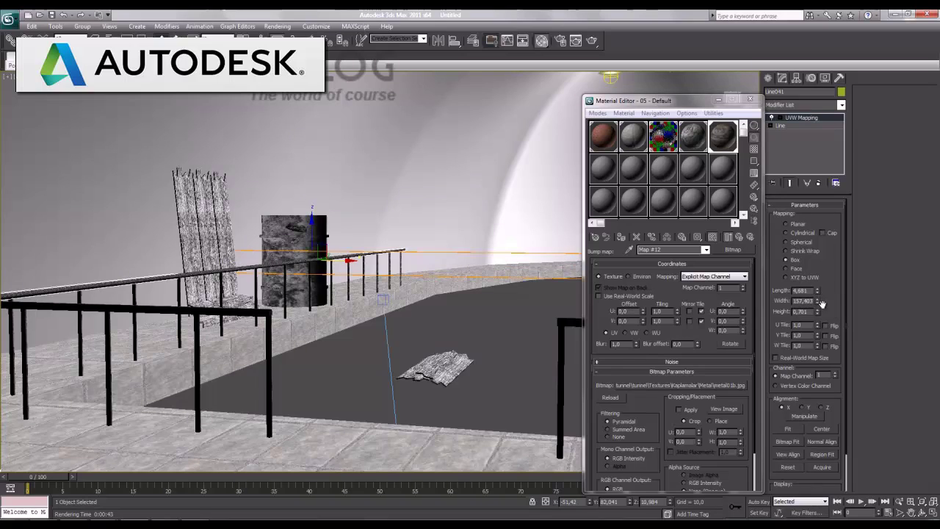
pyautogui.moveTo(820, 307); pyautogui.dragTo(819, 275)
pyautogui.moveTo(819, 292); pyautogui.dragTo(819, 265)
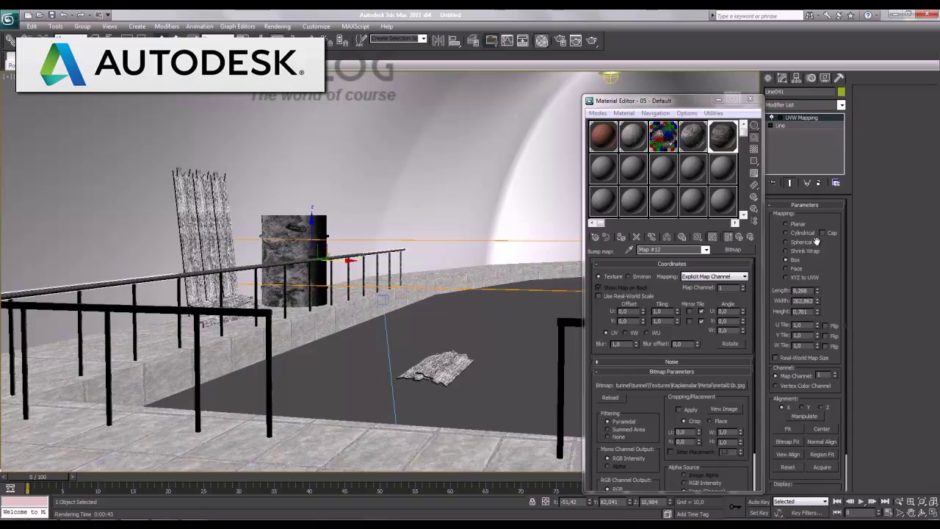
pyautogui.moveTo(285, 277)
pyautogui.keyDown('alt'); pyautogui.mouseDown(button='middle')
pyautogui.moveTo(303, 303)
pyautogui.moveTo(332, 311)
pyautogui.moveTo(325, 347)
pyautogui.mouseUp(button='middle'); pyautogui.keyUp('alt')
pyautogui.keyDown('alt'); pyautogui.moveTo(397, 297); pyautogui.dragTo(357, 303, button='middle'); pyautogui.keyUp('alt')
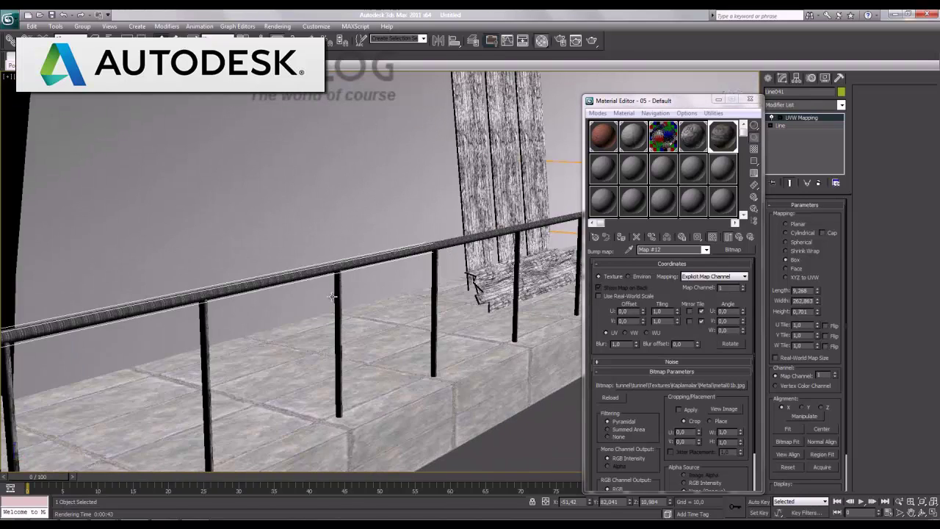
# Rough out the UVW box mapping length, height and width, then align the mapping to Y and then Z
pyautogui.scroll(3, 332, 296)
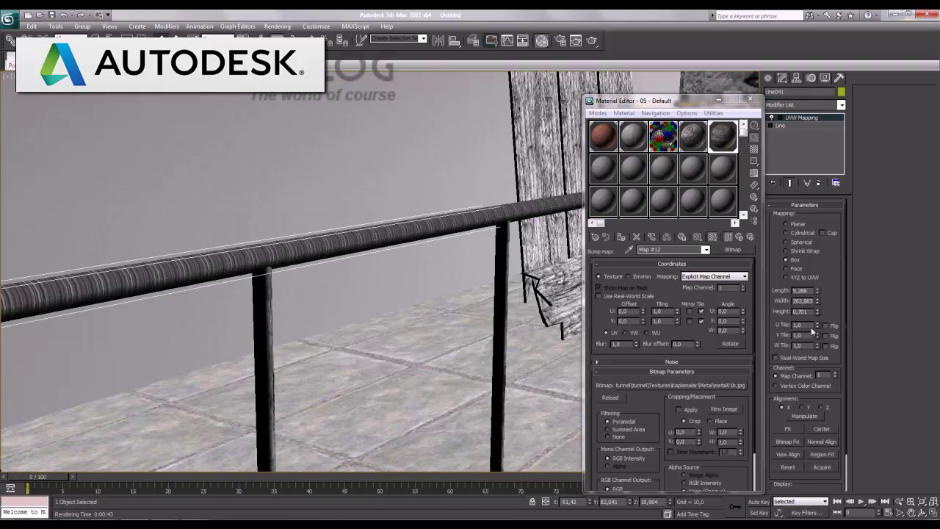
pyautogui.moveTo(817, 290)
pyautogui.mouseDown()
pyautogui.moveTo(818, 220)
pyautogui.moveTo(820, 294)
pyautogui.moveTo(820, 250)
pyautogui.mouseUp()
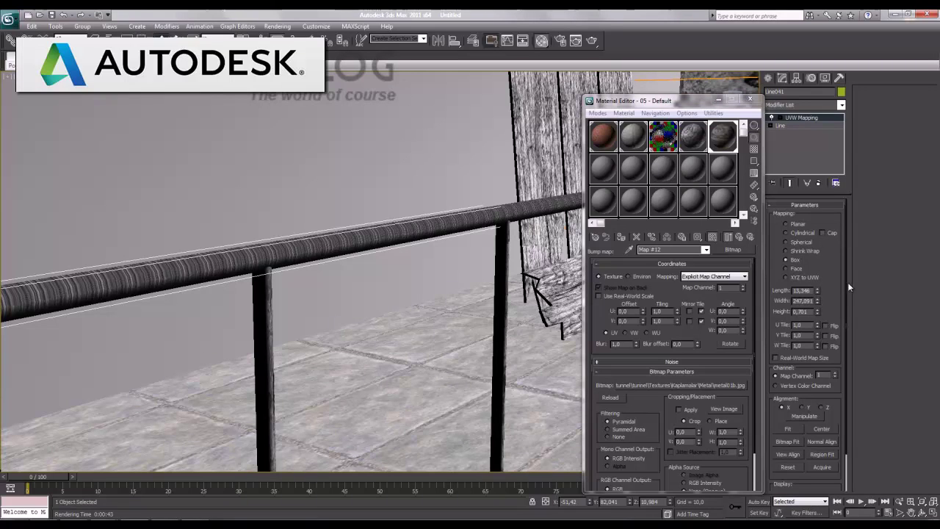
pyautogui.moveTo(818, 313)
pyautogui.mouseDown()
pyautogui.moveTo(818, 66)
pyautogui.moveTo(850, 355)
pyautogui.moveTo(887, 198)
pyautogui.moveTo(903, 473)
pyautogui.mouseUp()
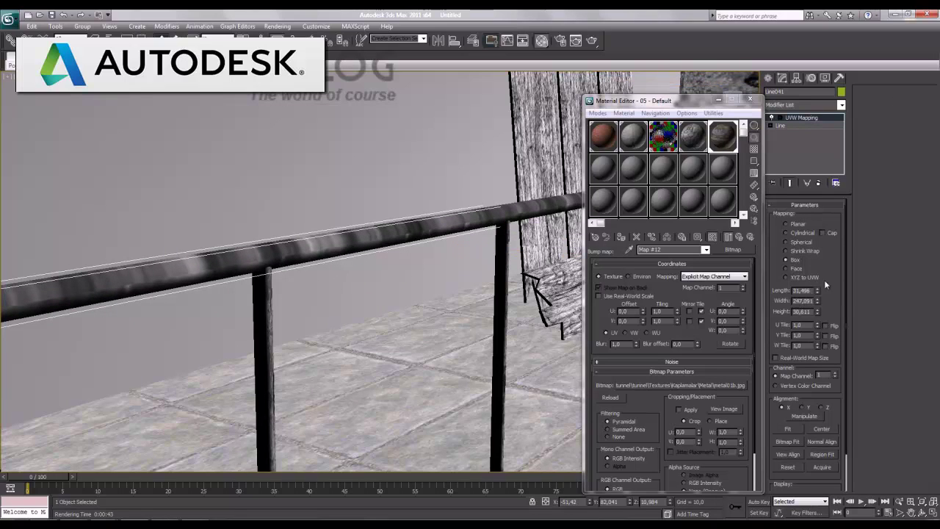
pyautogui.moveTo(826, 214)
pyautogui.mouseDown()
pyautogui.moveTo(829, 473)
pyautogui.moveTo(838, 318)
pyautogui.moveTo(837, 332)
pyautogui.mouseUp()
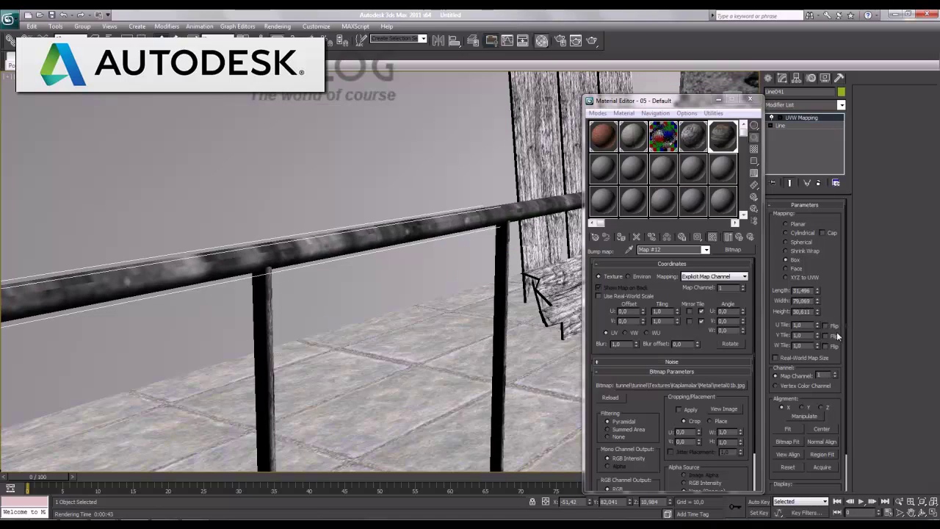
pyautogui.click(801, 409)
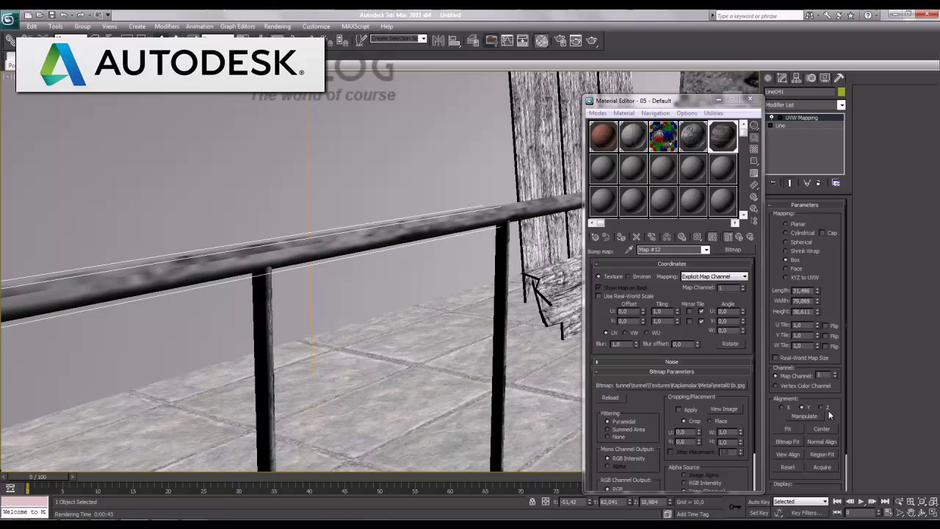
pyautogui.click(822, 405)
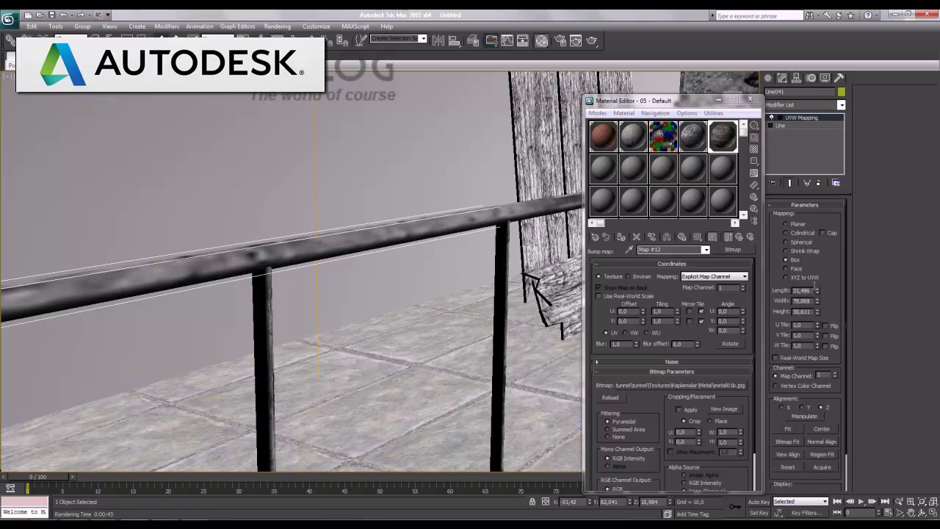
# Refine the mapping to Length 23,307, Width 36,862 and Height 24,182, dismissing external pop-ups
pyautogui.moveTo(817, 292); pyautogui.dragTo(818, 305)
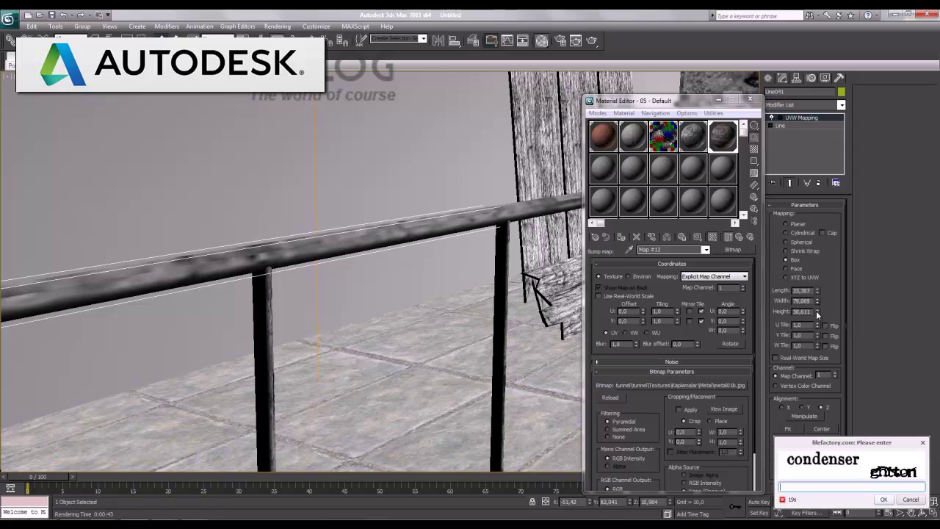
pyautogui.click(923, 446)
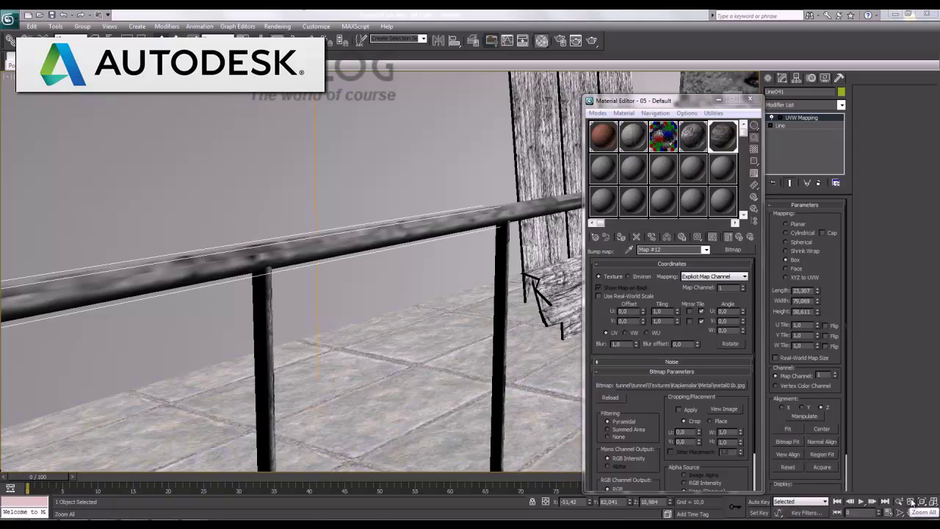
pyautogui.moveTo(817, 301); pyautogui.dragTo(818, 314)
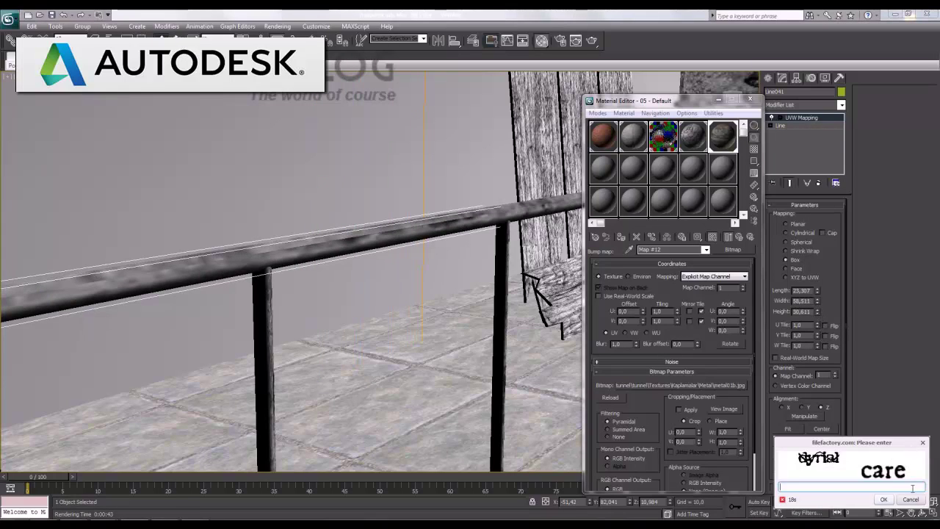
pyautogui.click(900, 499)
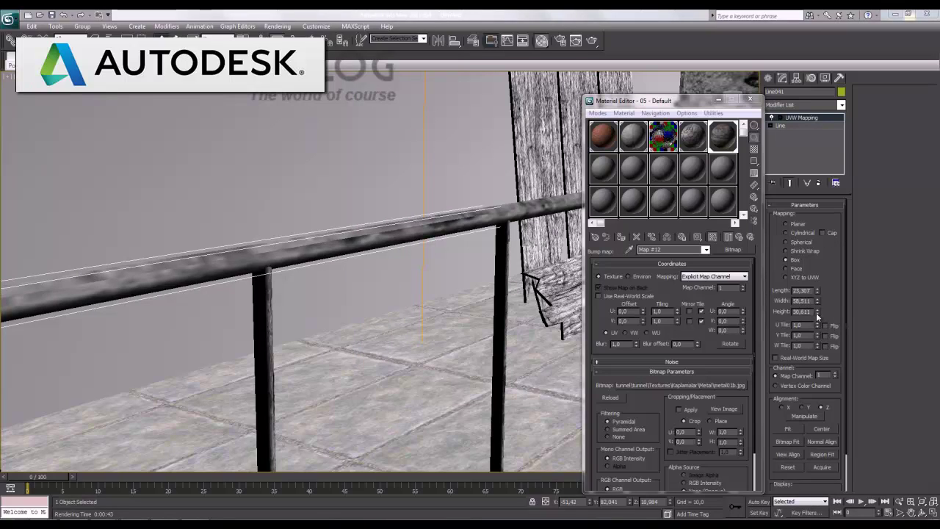
pyautogui.moveTo(817, 316); pyautogui.dragTo(819, 304)
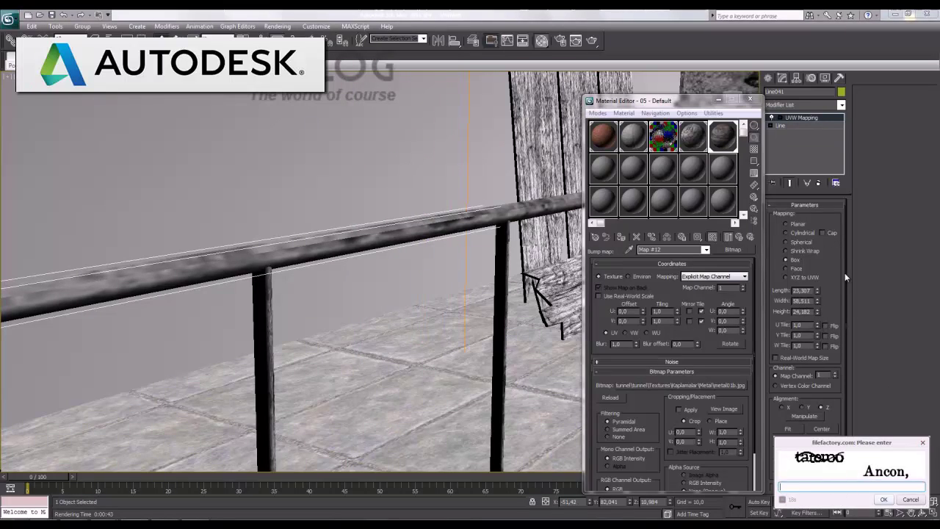
pyautogui.click(875, 294)
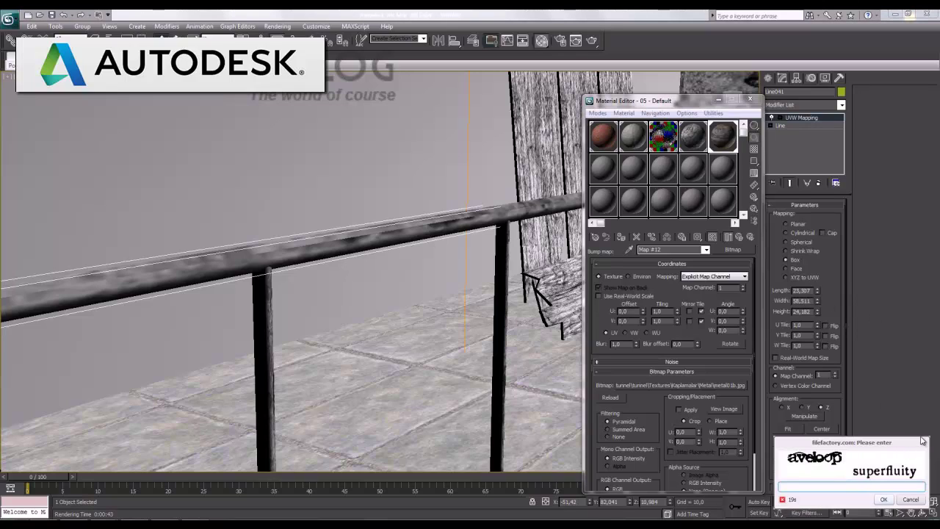
pyautogui.click(924, 444)
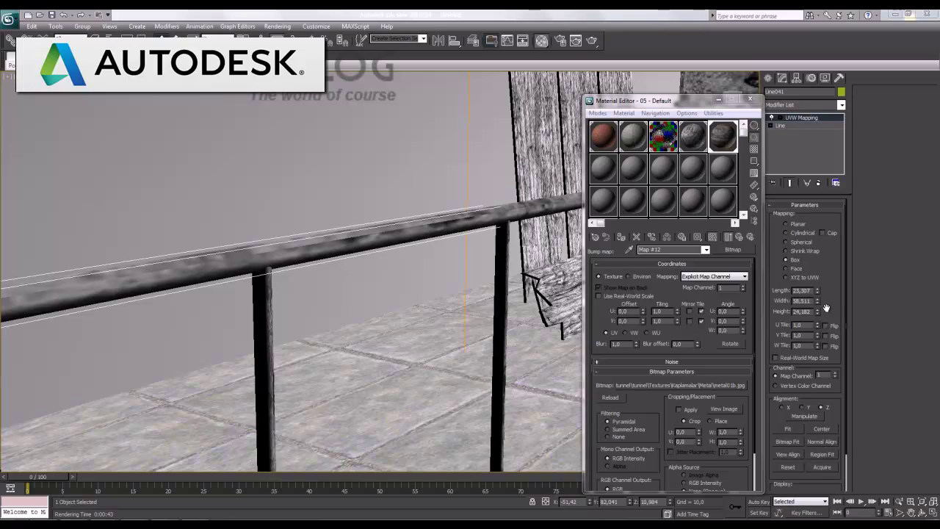
pyautogui.moveTo(816, 301); pyautogui.dragTo(818, 321)
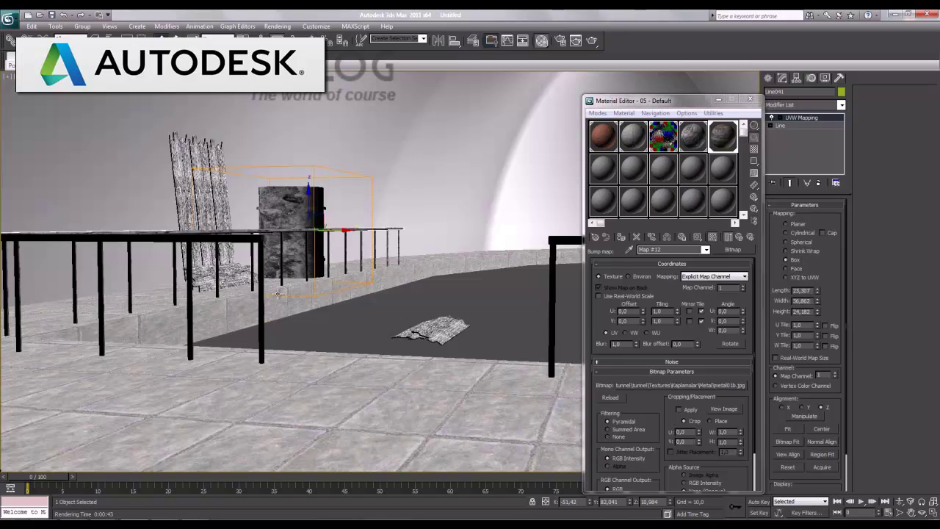
# Minimize the Material Editor, pan and orbit the perspective view onto the railing and barrel, then use the quad menu
pyautogui.click(900, 513)
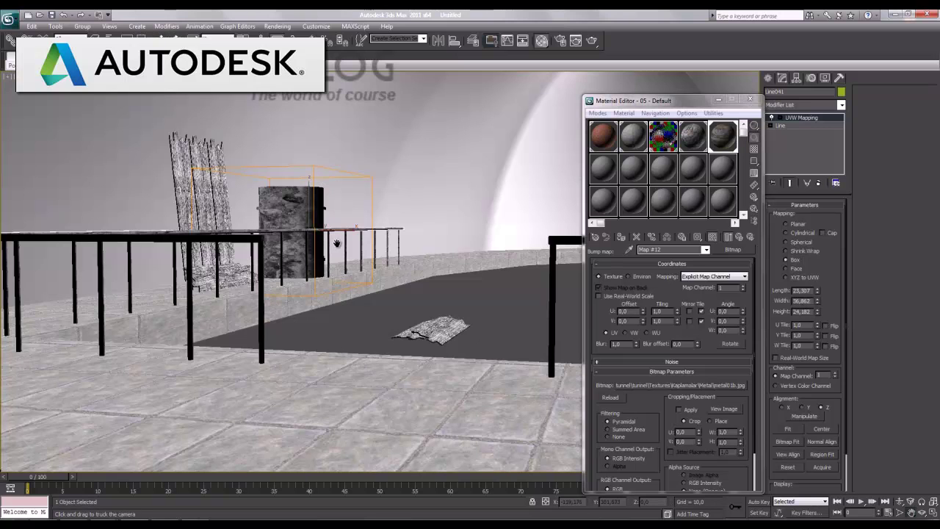
pyautogui.moveTo(335, 243); pyautogui.dragTo(458, 338)
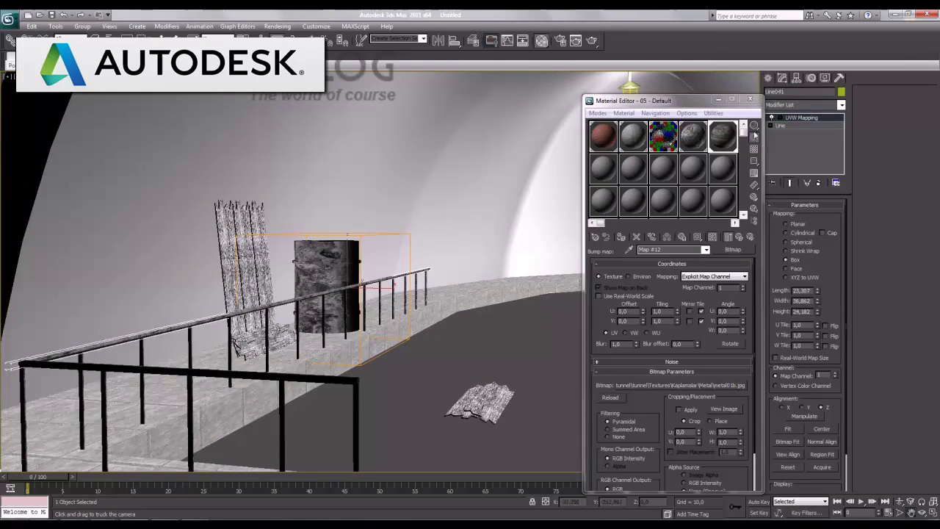
pyautogui.click(718, 99)
pyautogui.click(925, 513)
pyautogui.moveTo(653, 401)
pyautogui.mouseDown()
pyautogui.moveTo(625, 370)
pyautogui.moveTo(578, 378)
pyautogui.mouseUp()
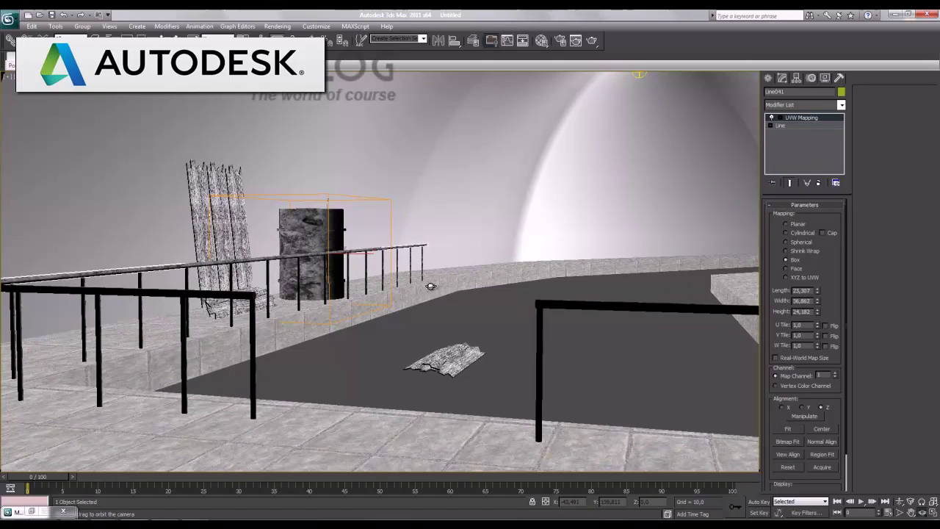
pyautogui.rightClick(436, 282)
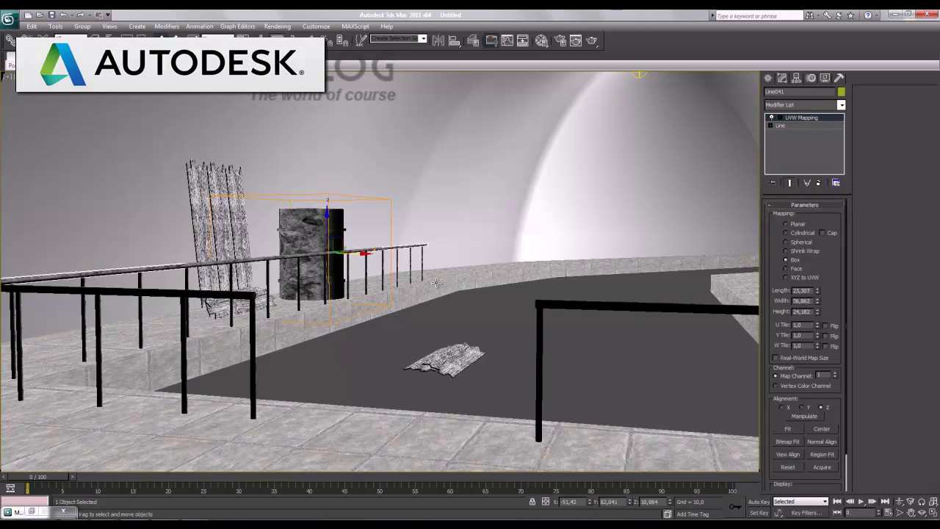
pyautogui.rightClick(437, 282)
pyautogui.click(475, 402)
# Render the perspective view, widen the render region toward the lower right, and re-render it
pyautogui.hotkey('shift', 'q')
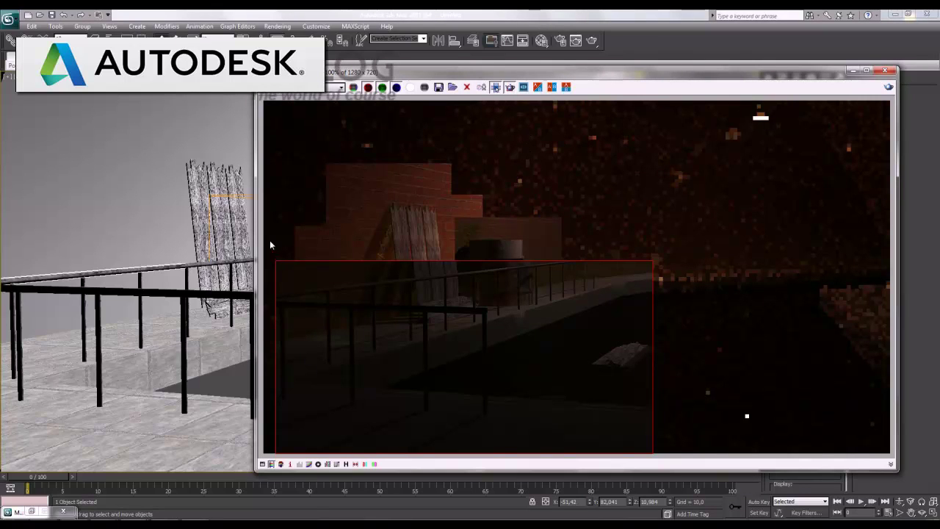
pyautogui.moveTo(265, 240); pyautogui.dragTo(891, 456)
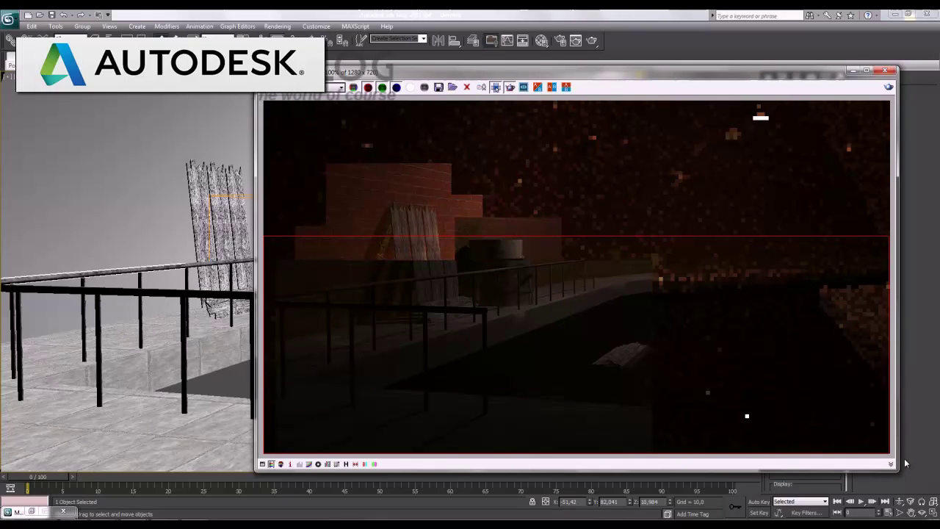
pyautogui.click(888, 88)
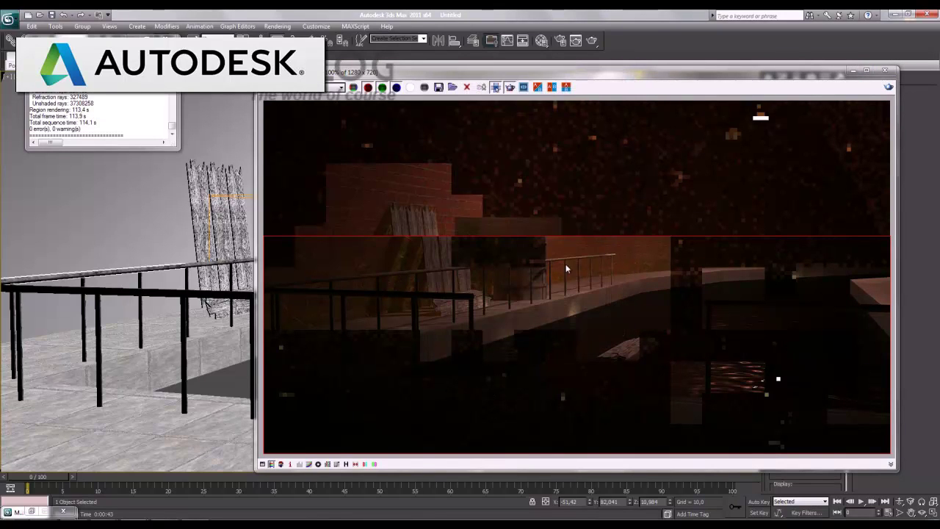
# Close the rendered frame, turn on Edged Faces, and maximize the Left view framed on the railing
pyautogui.click(887, 71)
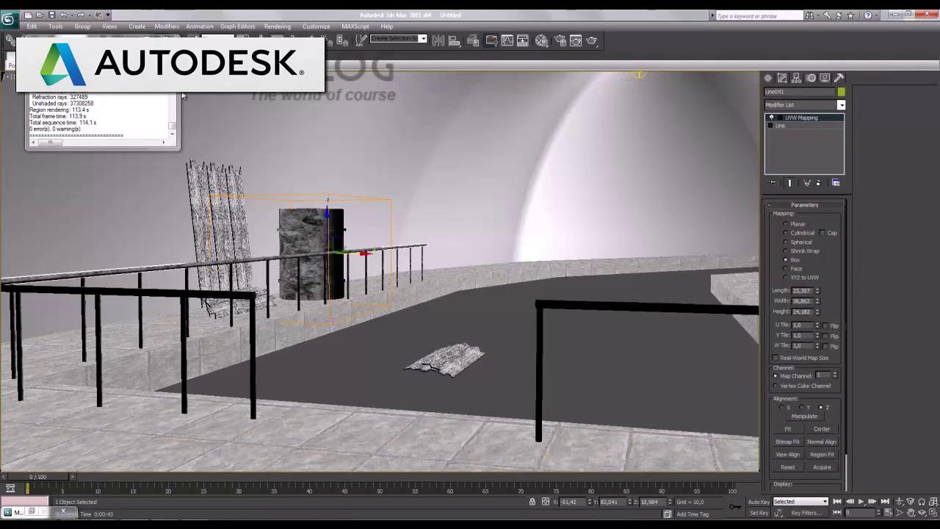
pyautogui.click(294, 191)
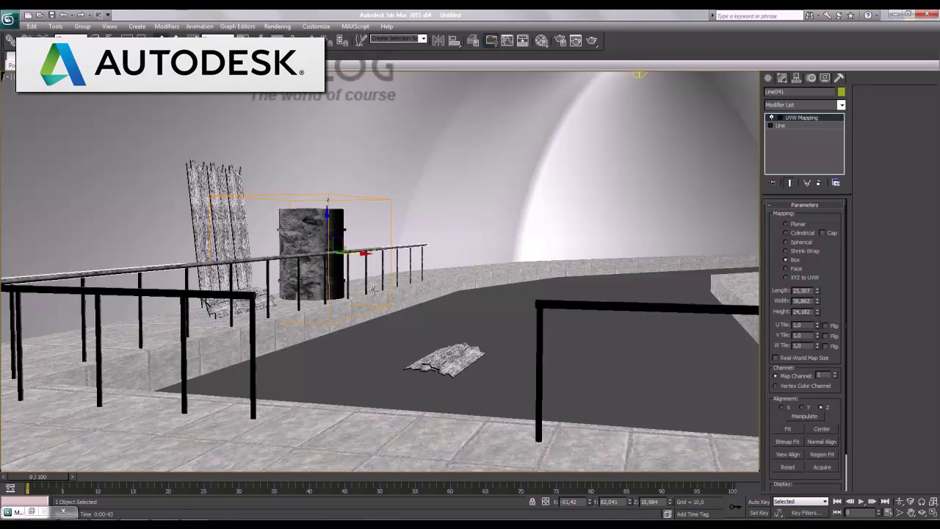
pyautogui.press('F4')
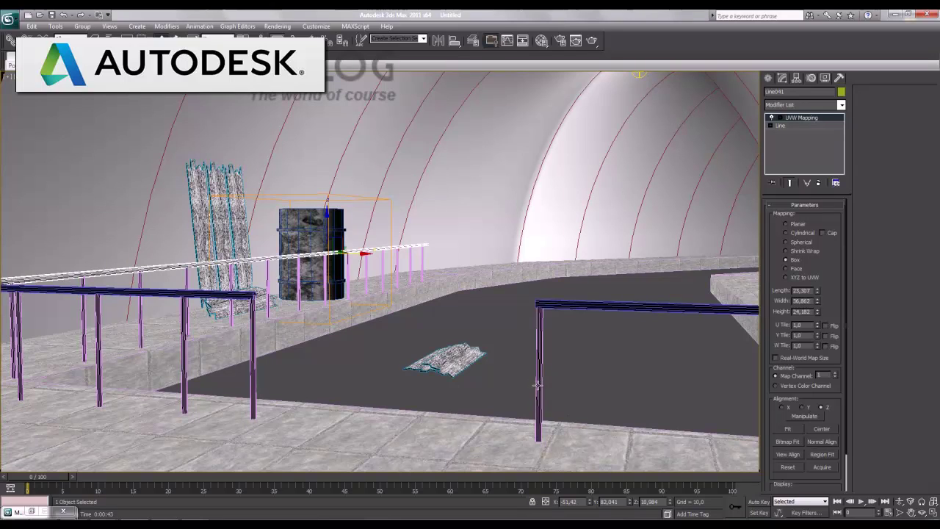
pyautogui.hotkey('alt', 'w')
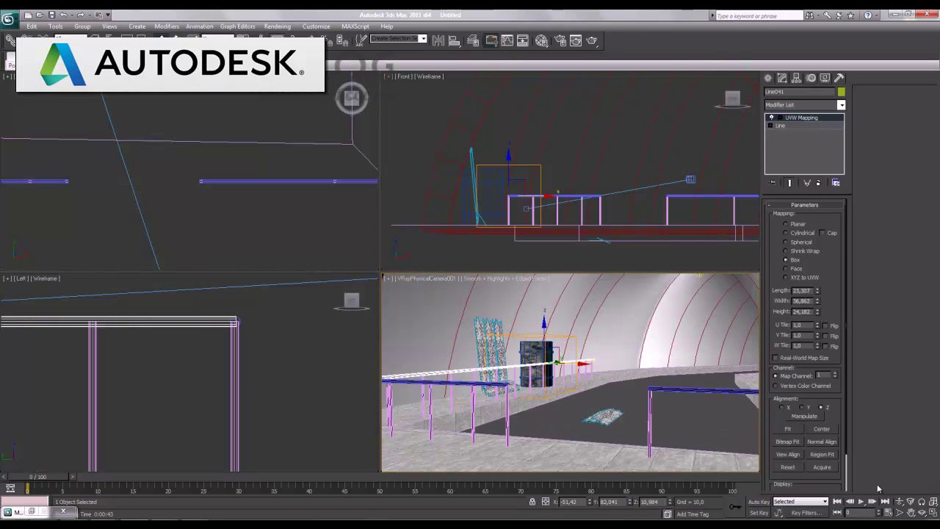
pyautogui.rightClick(261, 367)
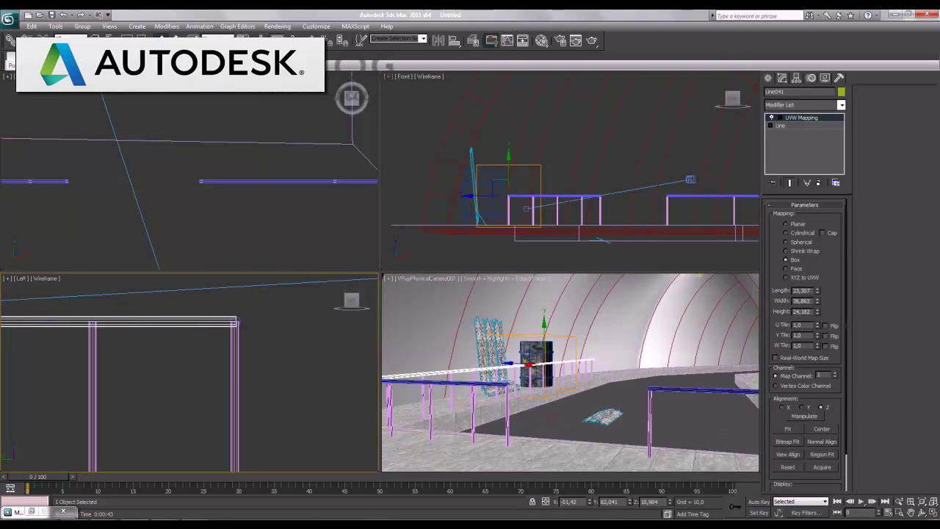
pyautogui.hotkey('alt', 'w')
pyautogui.scroll(5, 529, 240)
pyautogui.scroll(-1, 529, 239)
pyautogui.scroll(-3, 409, 260)
pyautogui.moveTo(409, 260); pyautogui.dragTo(489, 325, button='middle')
pyautogui.scroll(2, 566, 359)
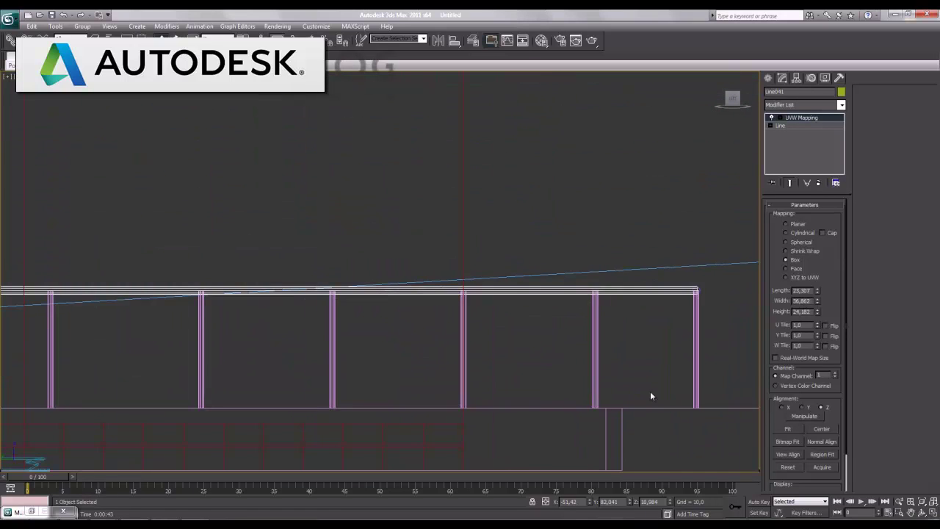
pyautogui.moveTo(650, 396); pyautogui.dragTo(559, 366, button='middle')
# Draw a four-point inverted-U line over a post, its left leg dropping below the floor
pyautogui.click(768, 77)
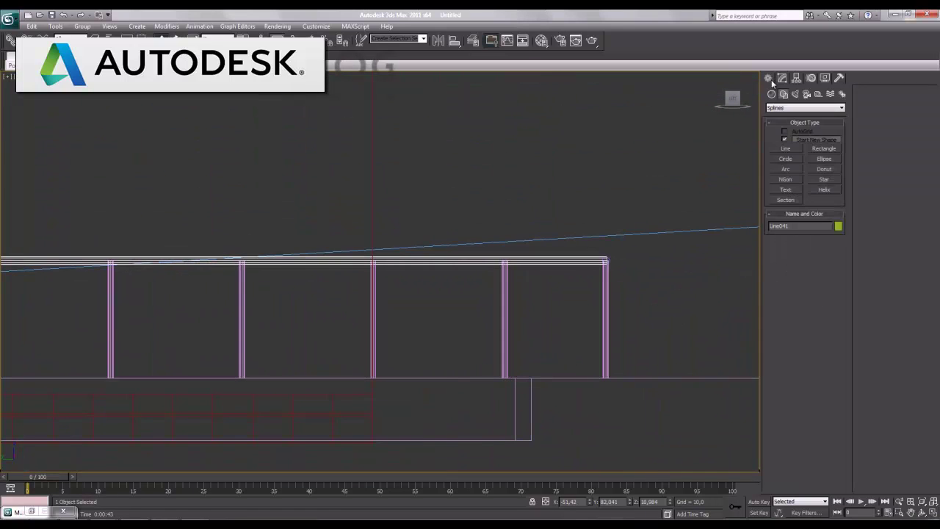
pyautogui.click(791, 146)
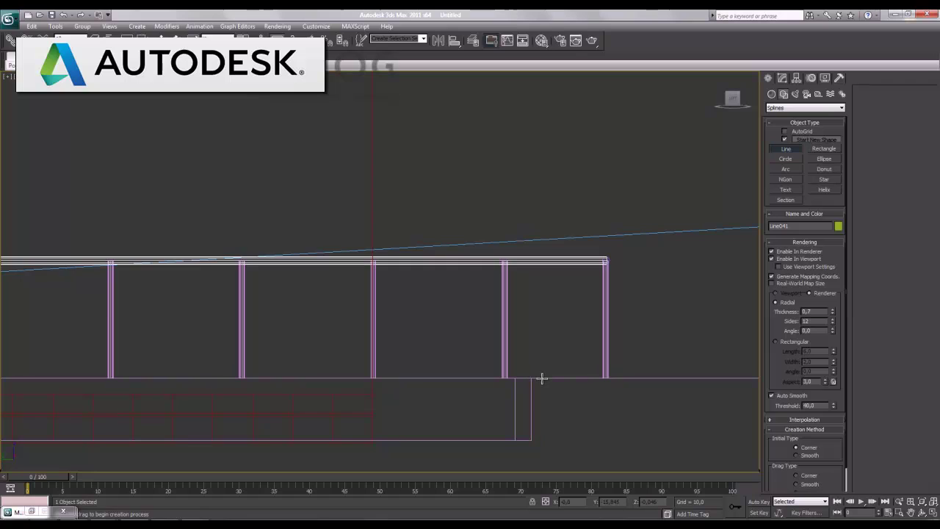
pyautogui.click(542, 378)
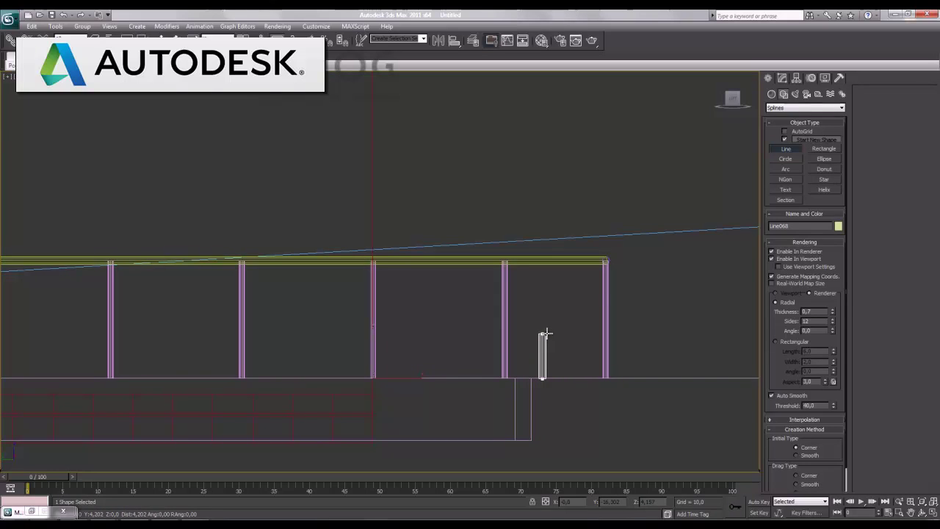
pyautogui.click(541, 301)
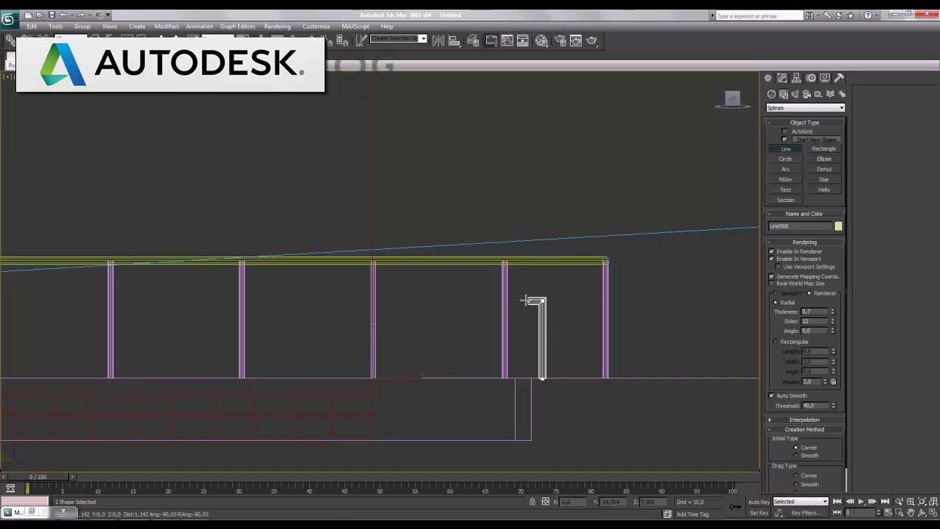
pyautogui.click(483, 300)
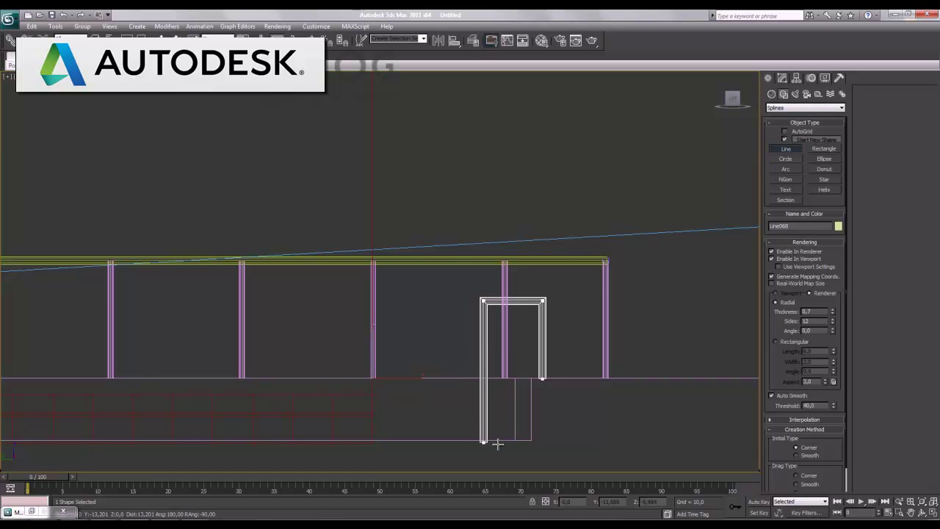
pyautogui.click(483, 453)
pyautogui.rightClick(506, 453)
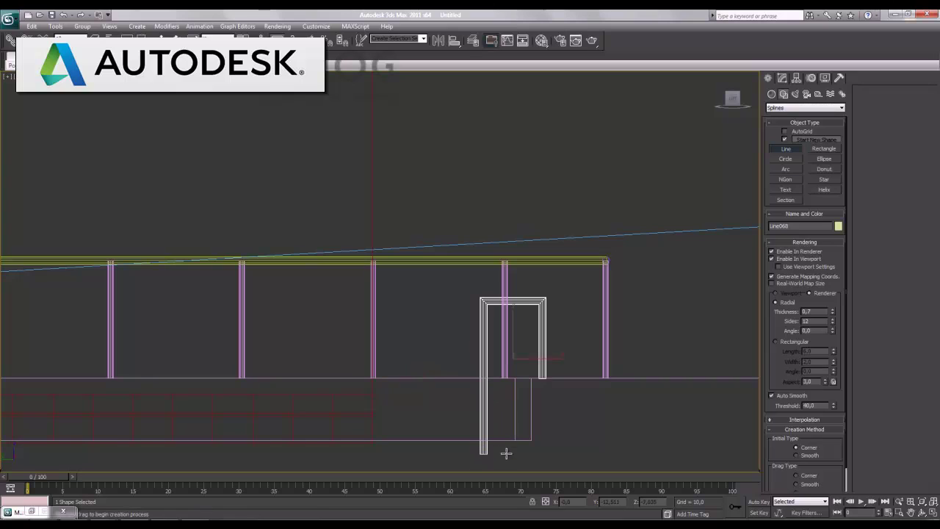
# Disable the line's renderer and viewport thickness, then fillet its two top corners into an arch
pyautogui.click(782, 78)
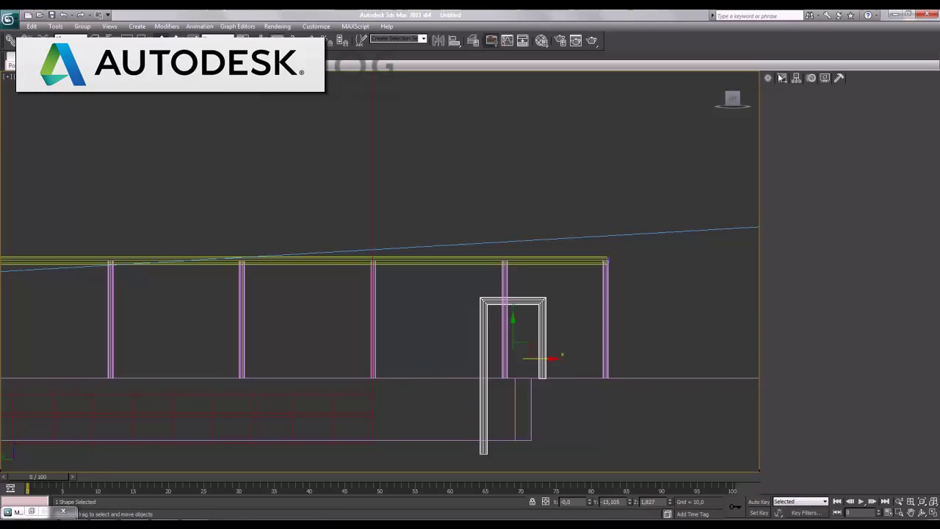
pyautogui.click(783, 213)
pyautogui.click(784, 221)
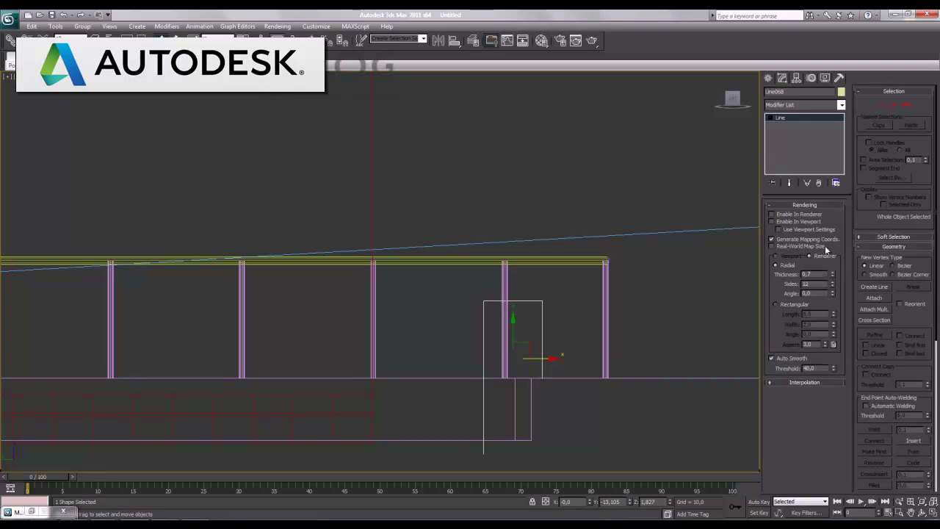
pyautogui.click(881, 105)
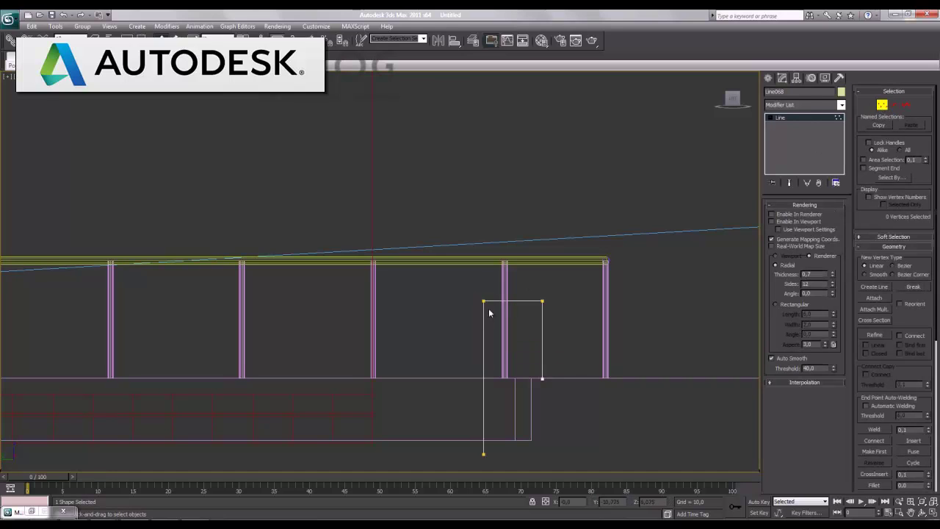
pyautogui.moveTo(469, 295); pyautogui.dragTo(568, 317)
pyautogui.rightClick(929, 486)
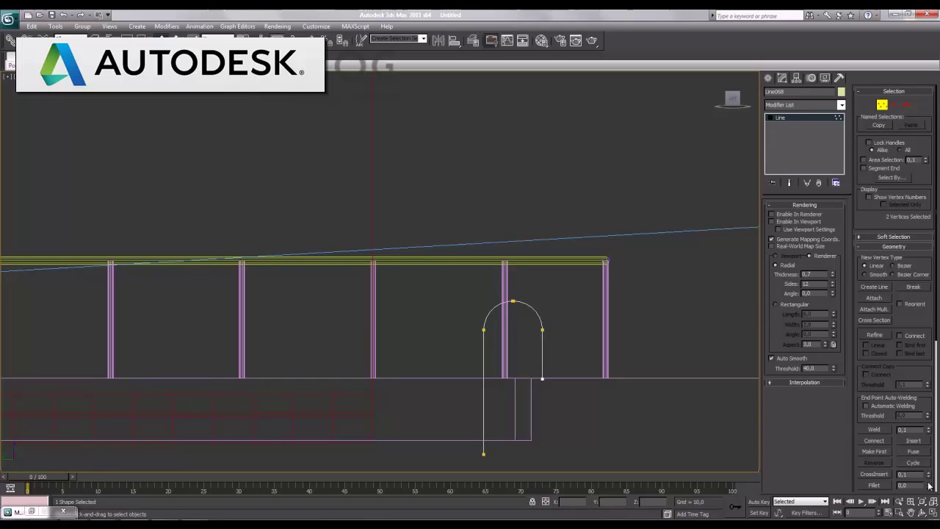
# Show the arch as a 0,7-thick tube in the viewport and bring up the Material Editor
pyautogui.click(882, 106)
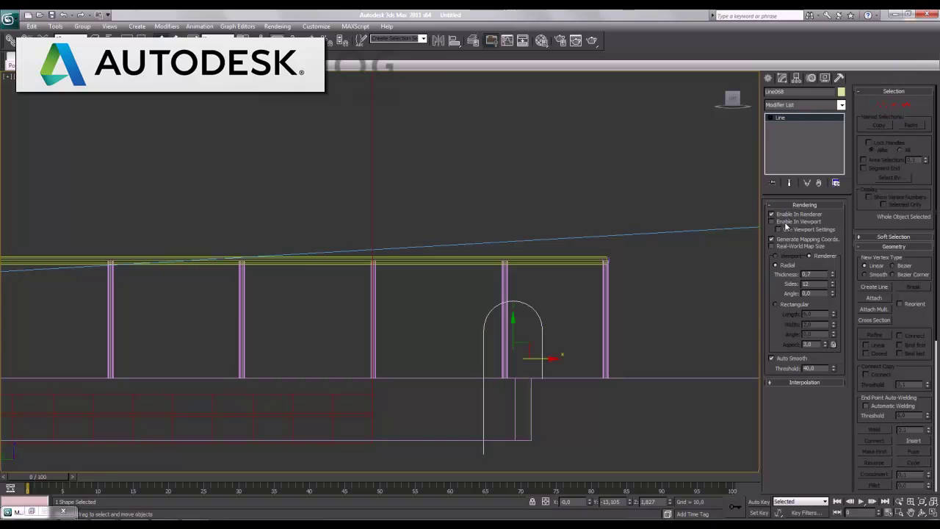
pyautogui.click(786, 224)
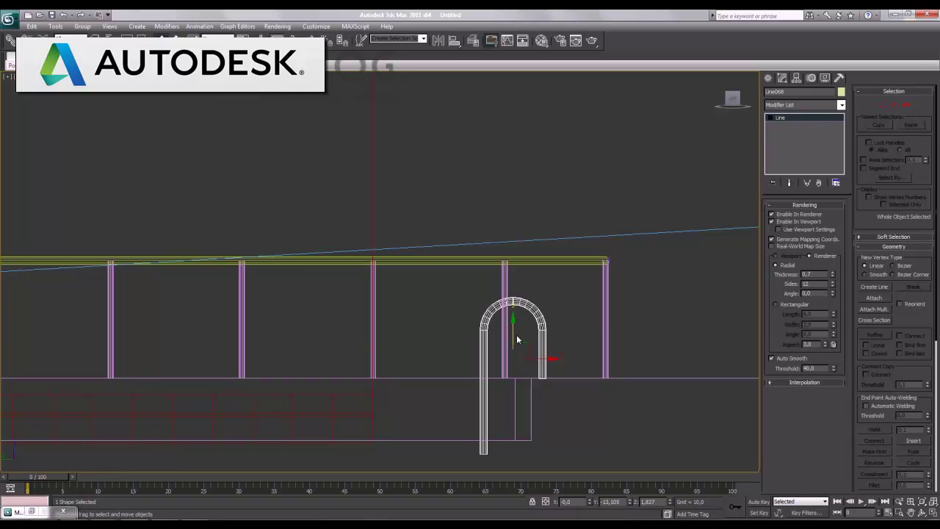
pyautogui.press('m')
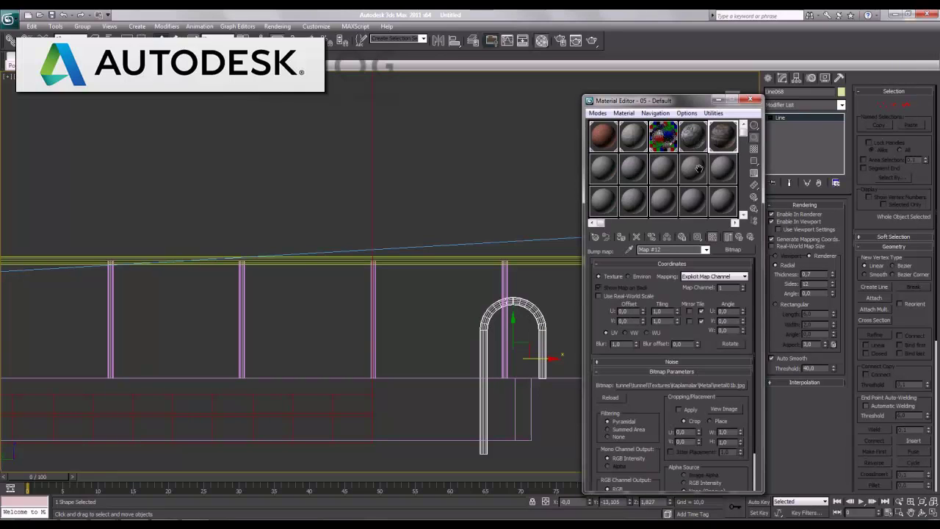
# In the maximized Top view, Shift-drag the arch along X to clone a second arch beside it
pyautogui.click(719, 99)
pyautogui.click(932, 512)
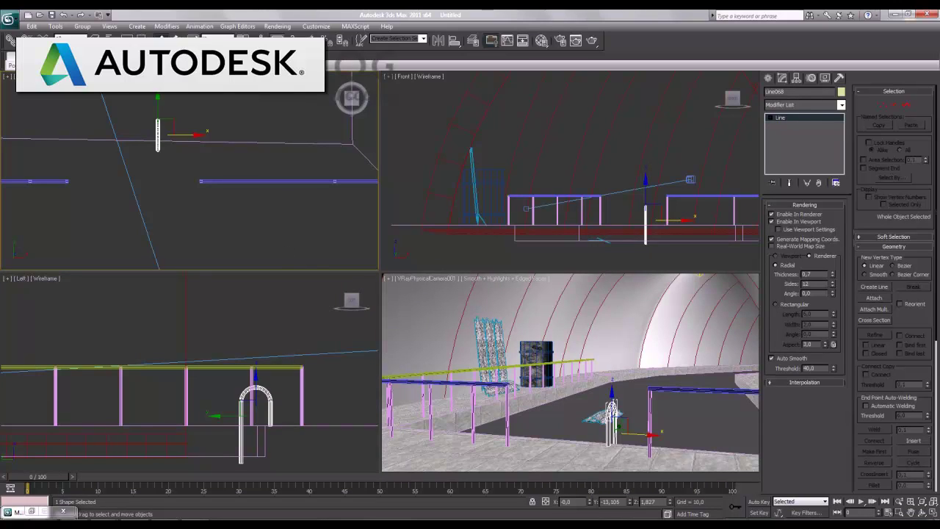
pyautogui.click(932, 514)
pyautogui.moveTo(441, 305); pyautogui.dragTo(539, 350, button='middle')
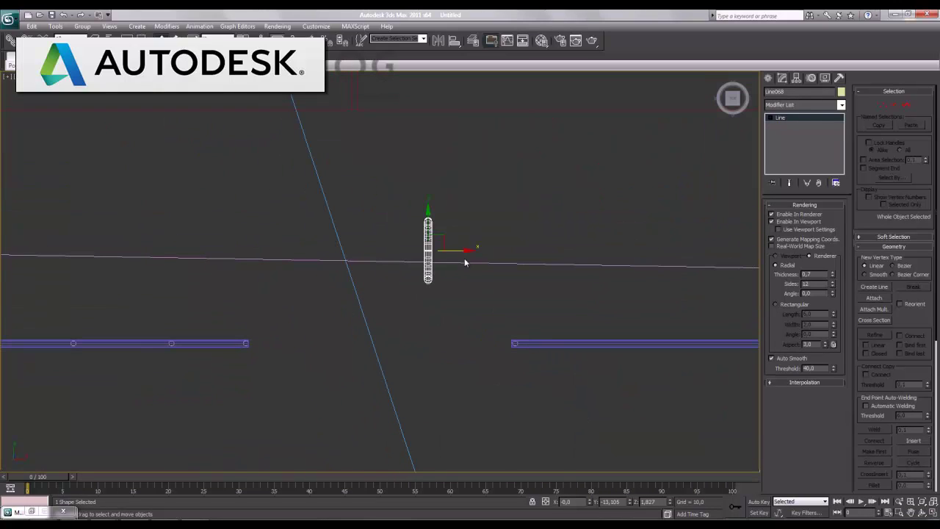
pyautogui.moveTo(458, 251)
pyautogui.mouseDown()
pyautogui.moveTo(483, 251)
pyautogui.moveTo(318, 250)
pyautogui.mouseUp()
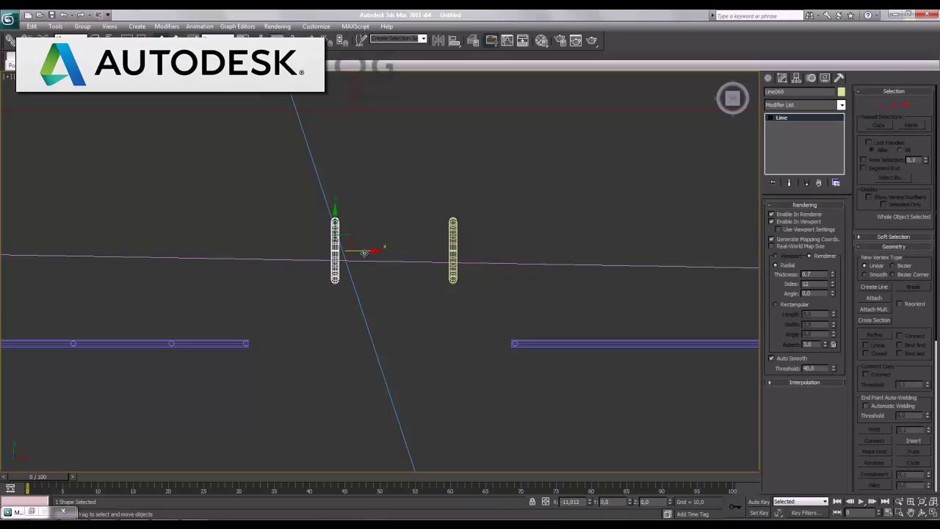
pyautogui.click(472, 309)
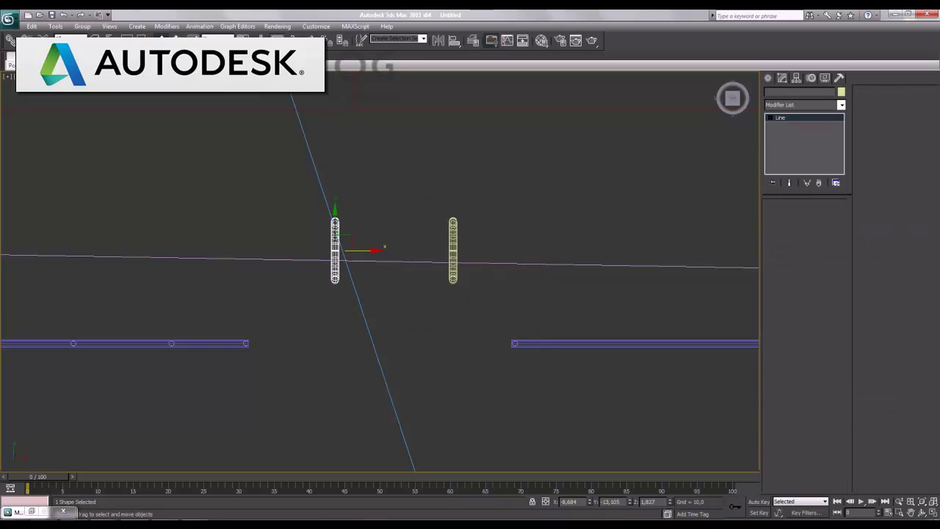
# Check both arches in the camera view, then return to a maximized Top view panned sideways
pyautogui.hotkey('alt', 'w')
pyautogui.rightClick(598, 380)
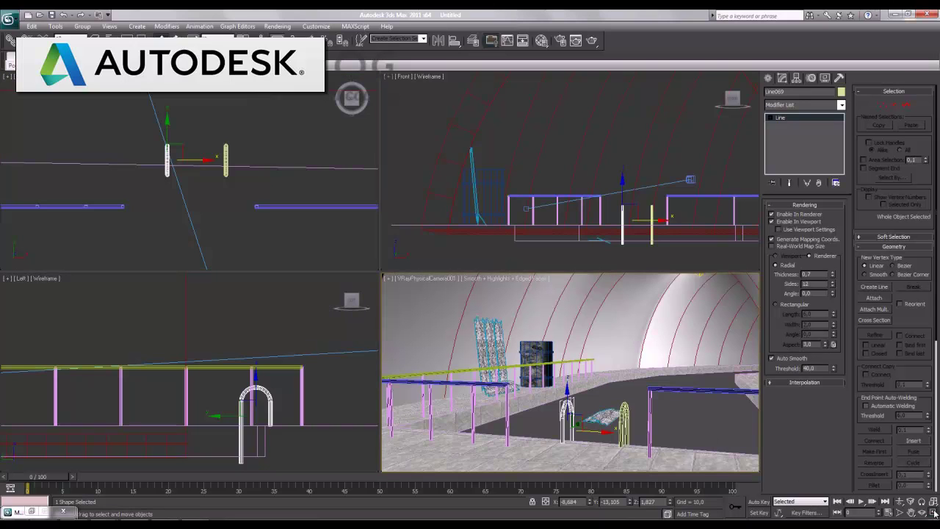
pyautogui.click(932, 512)
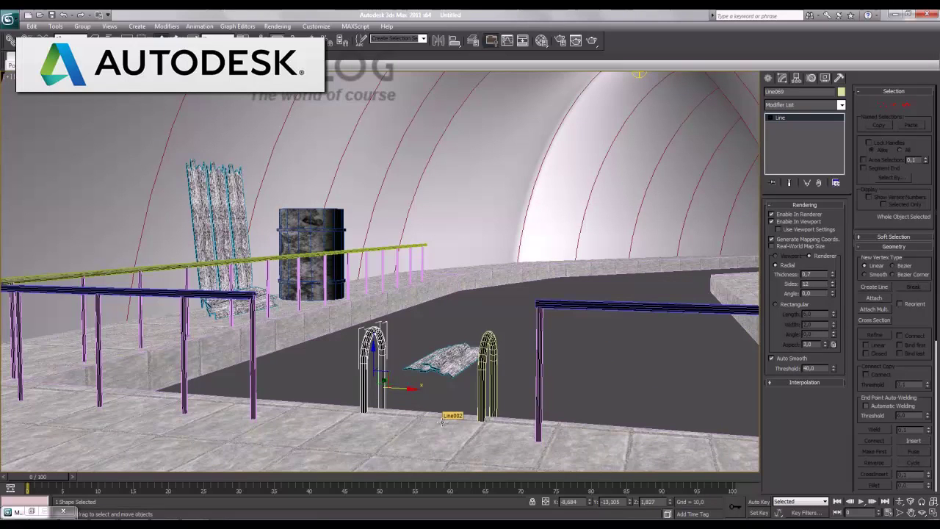
pyautogui.click(933, 514)
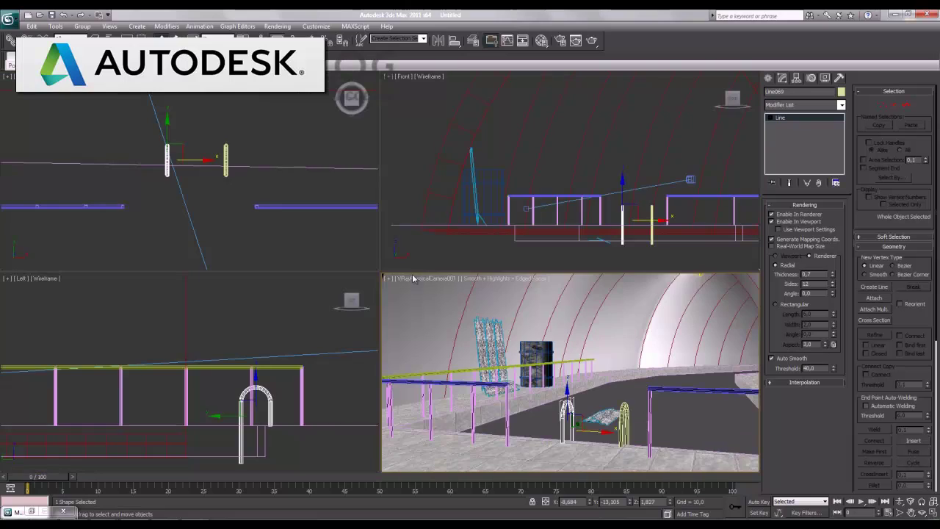
pyautogui.click(933, 514)
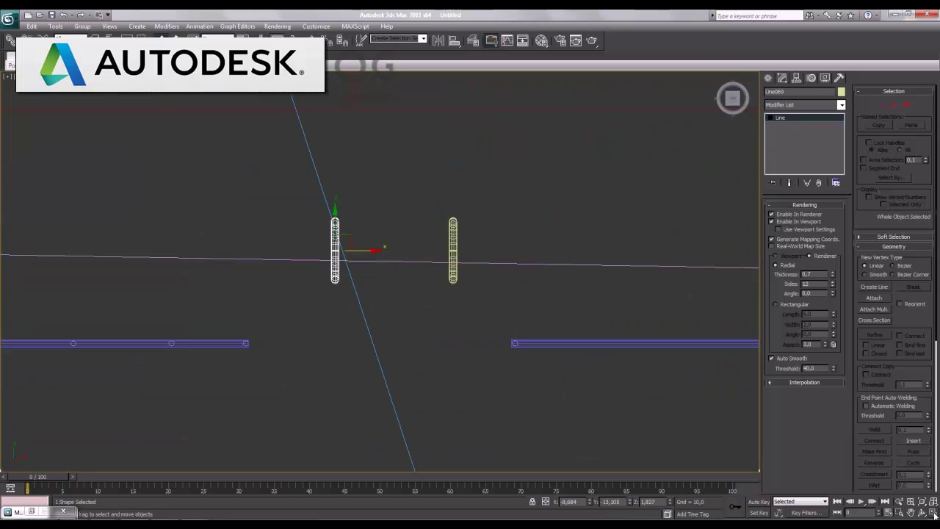
pyautogui.moveTo(313, 375); pyautogui.dragTo(402, 371, button='middle')
# Create a small cylinder at the end of the rail in the Top view
pyautogui.click(768, 77)
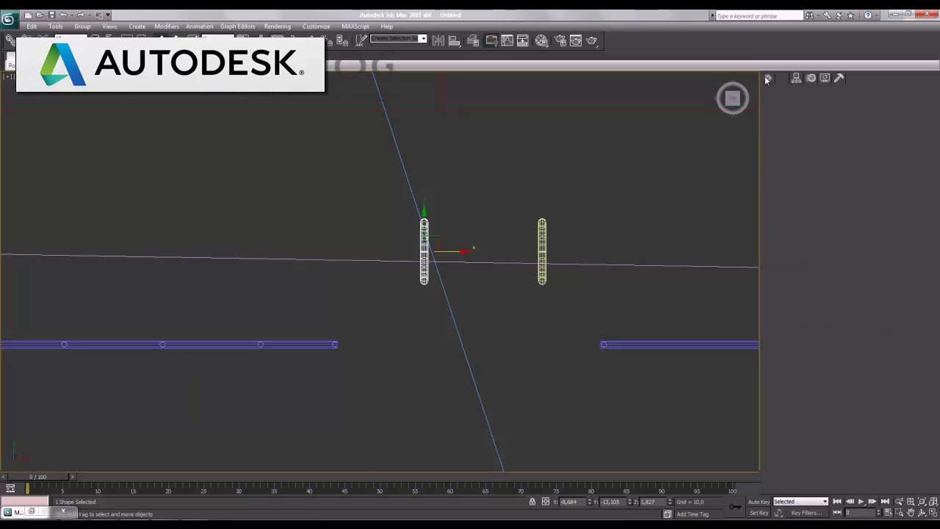
pyautogui.click(771, 95)
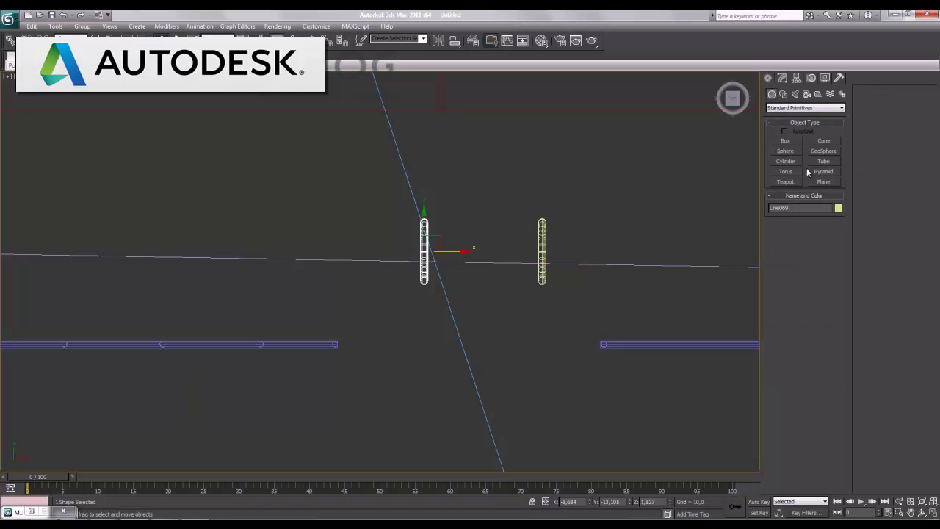
pyautogui.click(786, 161)
pyautogui.moveTo(336, 380); pyautogui.dragTo(413, 374, button='middle')
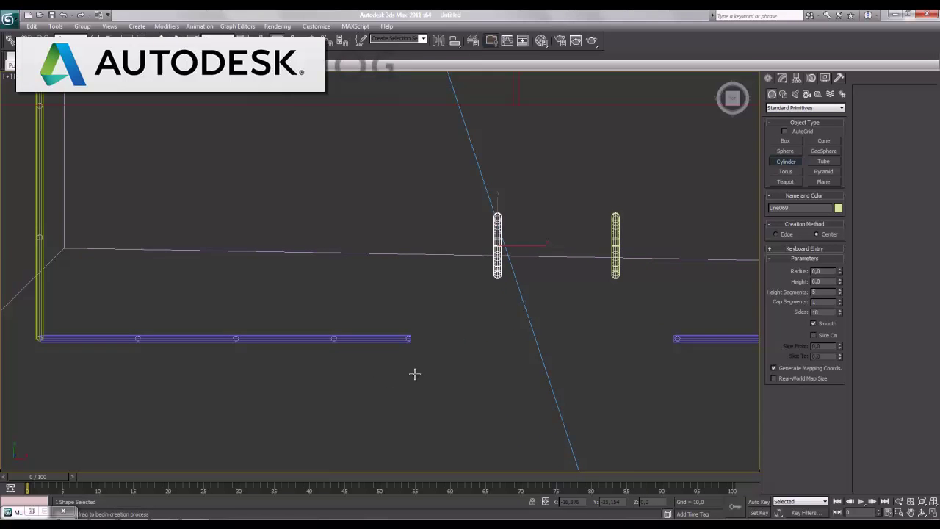
pyautogui.scroll(5, 415, 373)
pyautogui.moveTo(476, 427); pyautogui.dragTo(459, 306, button='middle')
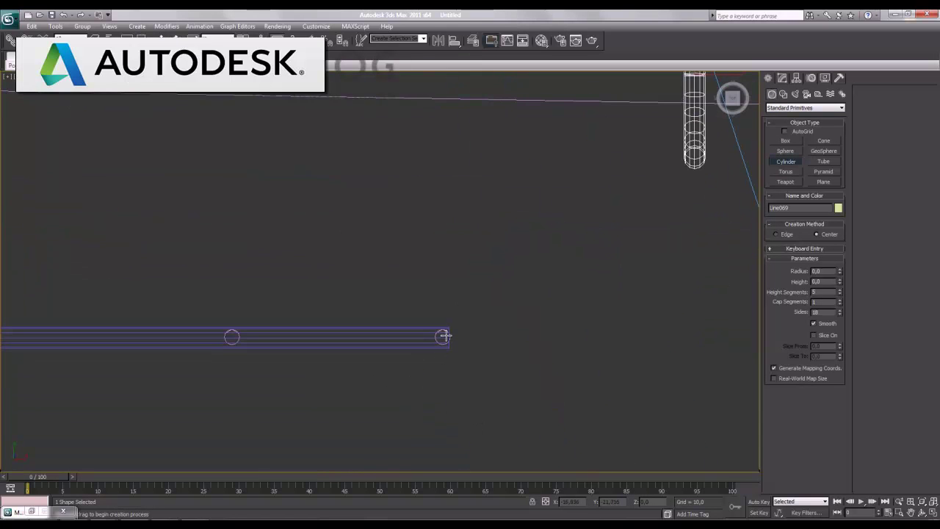
pyautogui.moveTo(443, 335); pyautogui.dragTo(456, 343)
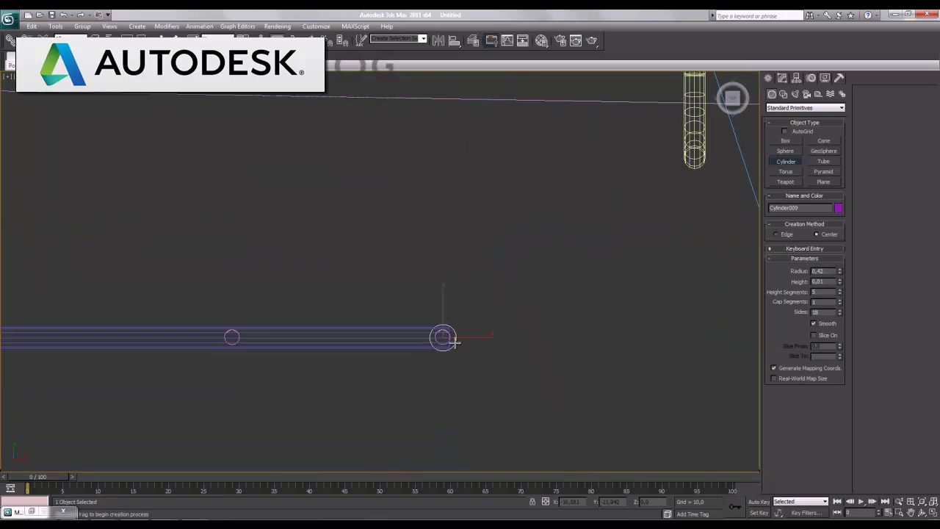
pyautogui.rightClick(442, 340)
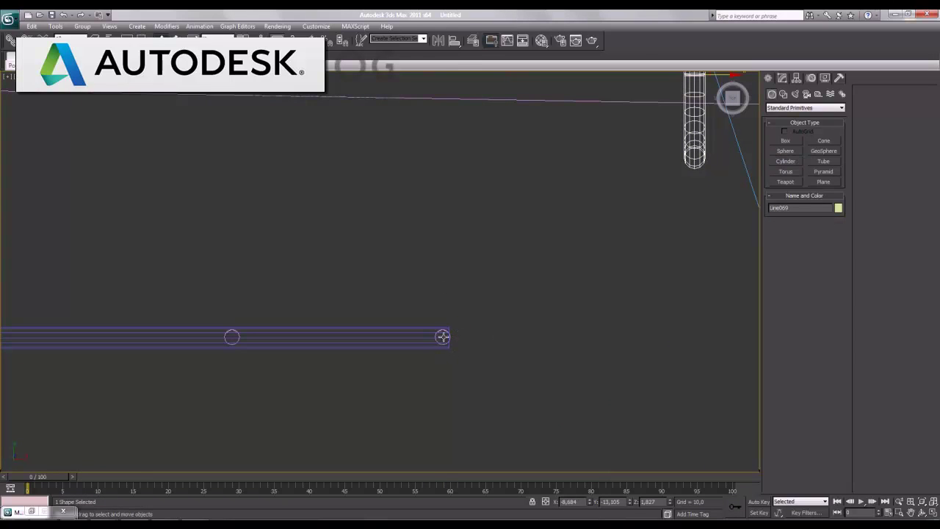
pyautogui.click(785, 163)
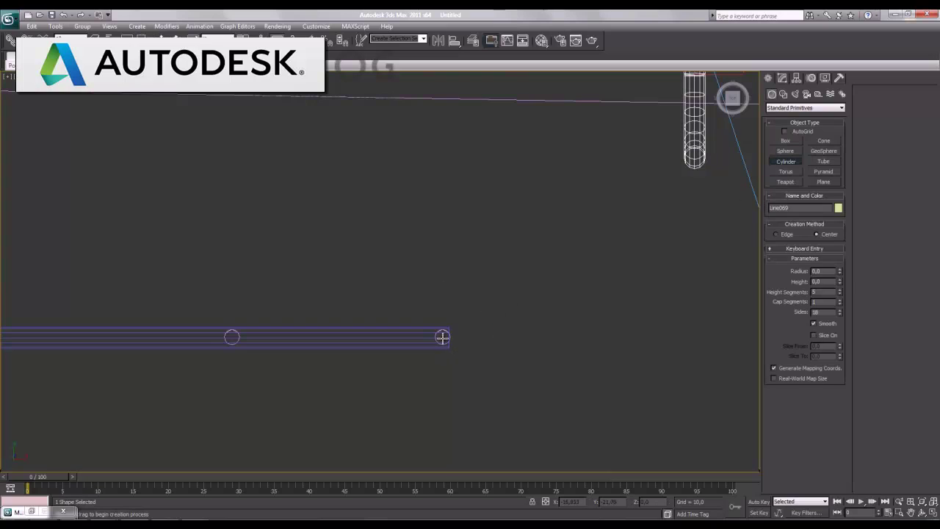
pyautogui.moveTo(443, 336); pyautogui.dragTo(456, 342)
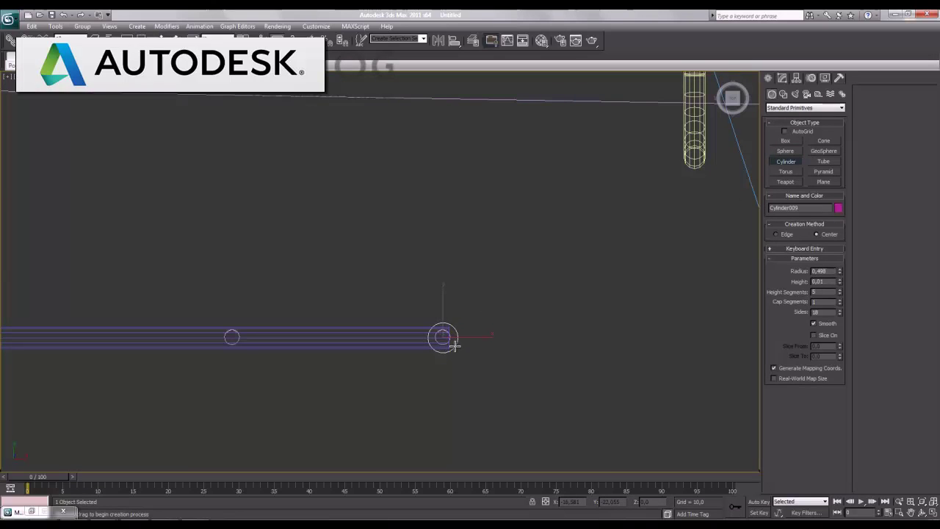
pyautogui.click(456, 340)
pyautogui.rightClick(456, 341)
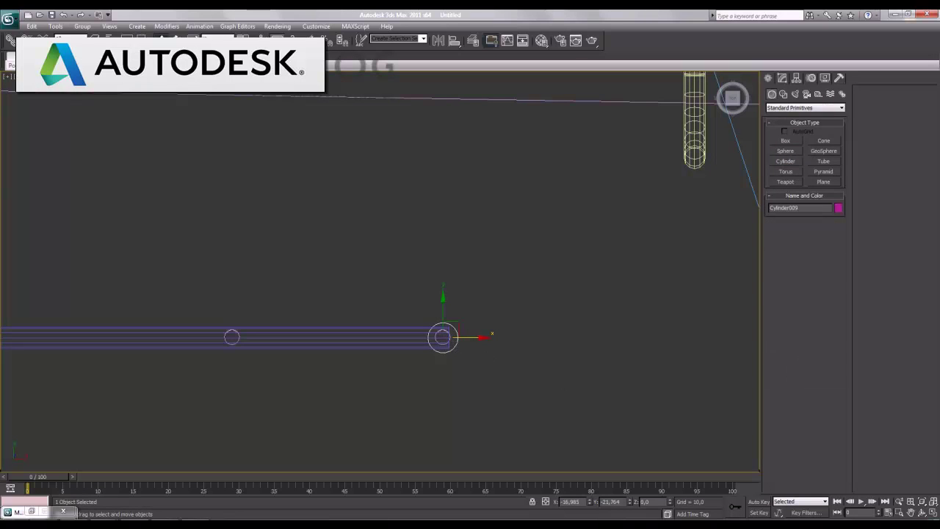
# Zoom in on the cylinder in the Left view and set its Height to 0.208 in Modify
pyautogui.hotkey('alt', 'w')
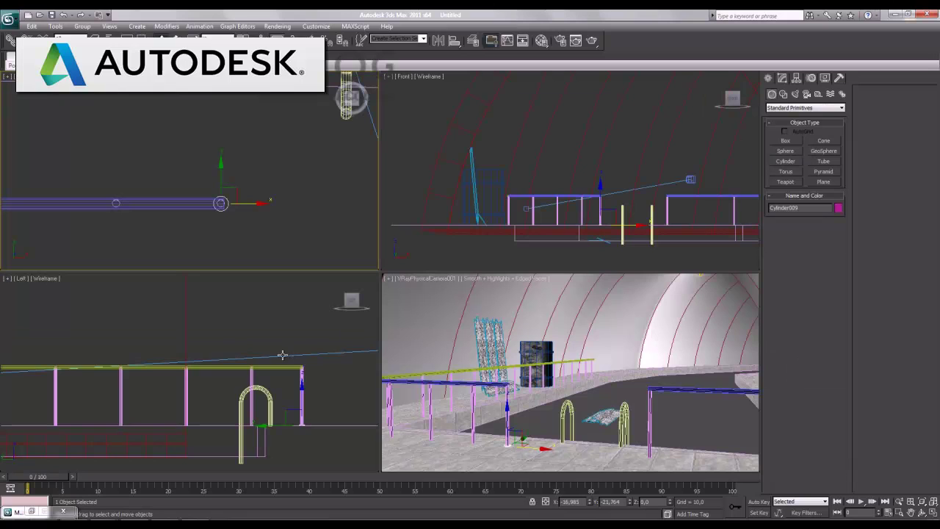
pyautogui.middleClick(279, 381)
pyautogui.click(934, 512)
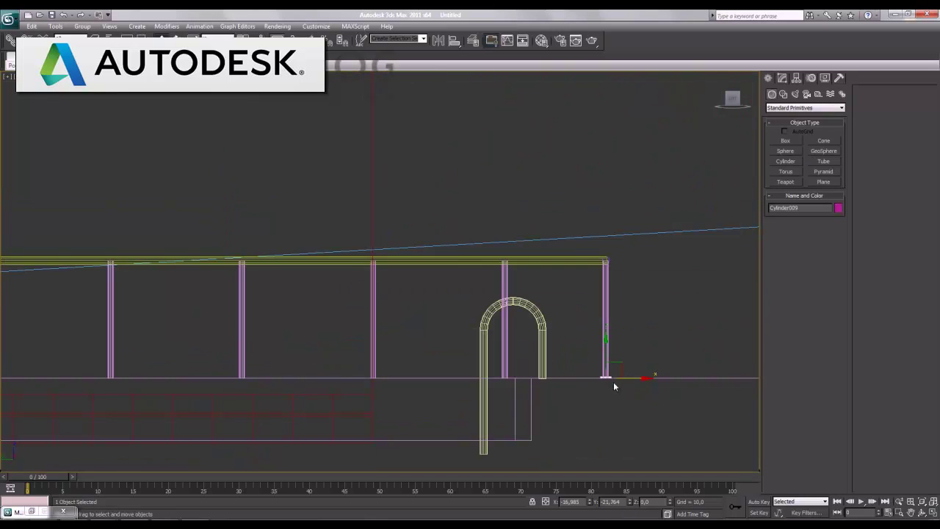
pyautogui.moveTo(614, 385); pyautogui.dragTo(453, 324, button='middle')
pyautogui.scroll(5, 453, 323)
pyautogui.scroll(2, 454, 333)
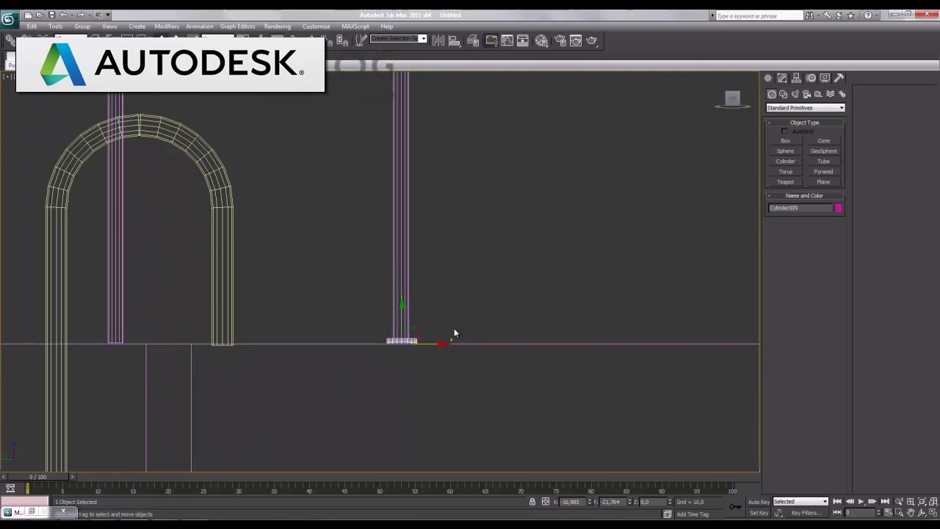
pyautogui.scroll(2, 454, 333)
pyautogui.click(783, 77)
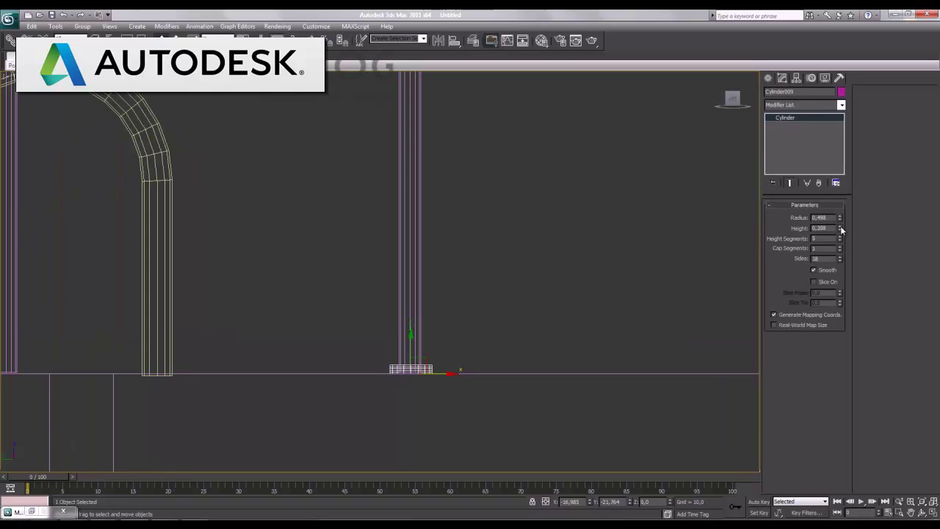
pyautogui.click(934, 512)
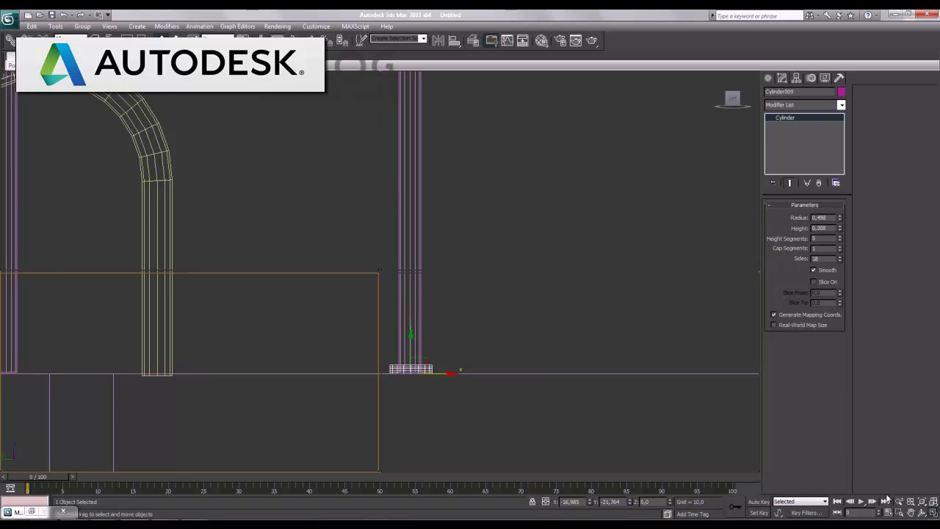
# Switch the move axes to World in the maximized Top view, cancelling a stray copy
pyautogui.click(192, 40)
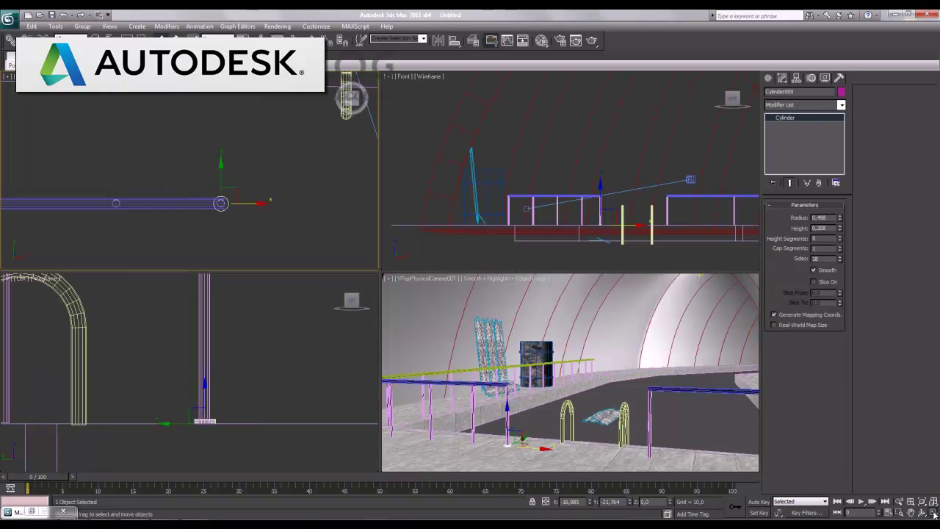
pyautogui.click(934, 513)
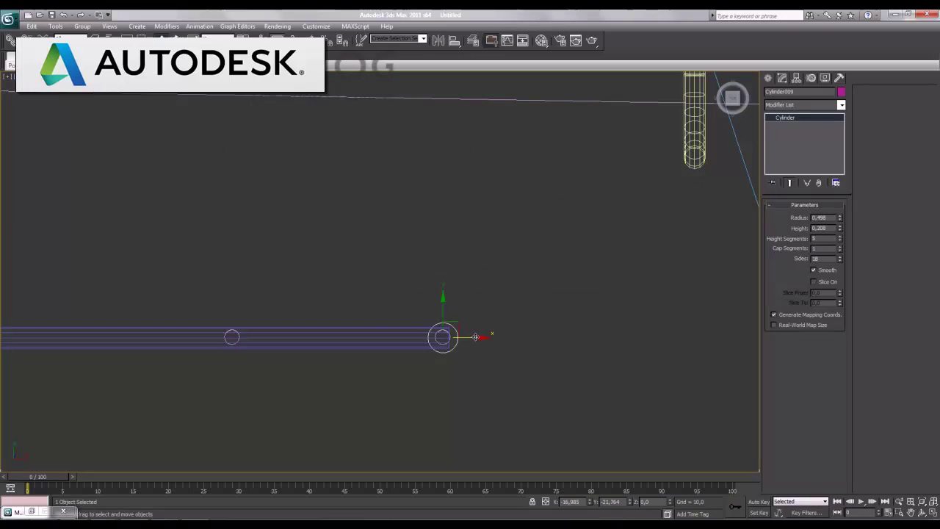
pyautogui.keyDown('shift'); pyautogui.moveTo(478, 336); pyautogui.dragTo(310, 334); pyautogui.keyUp('shift')
pyautogui.press('Escape')
pyautogui.press('m')
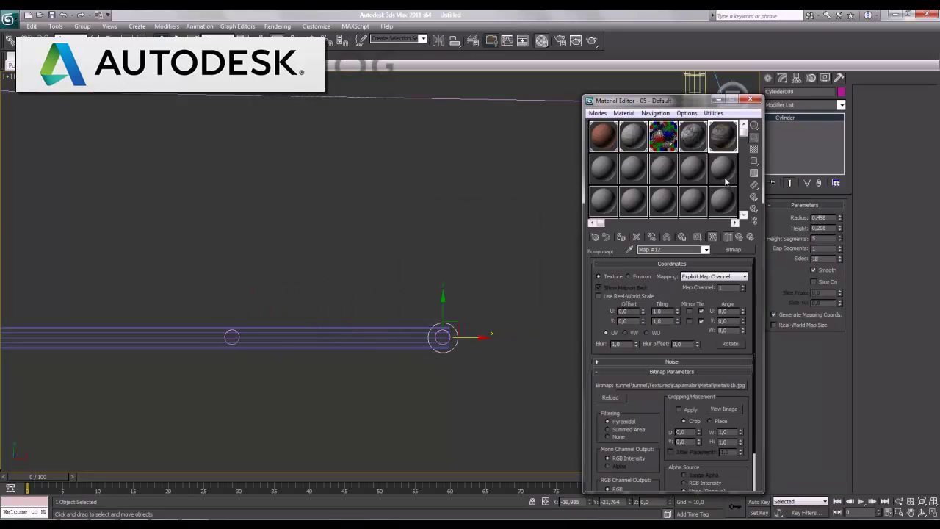
pyautogui.click(751, 100)
# Clone the cylinder base leftward to each post along the rail up to its corner
pyautogui.keyDown('shift'); pyautogui.moveTo(469, 338); pyautogui.dragTo(260, 378); pyautogui.keyUp('shift')
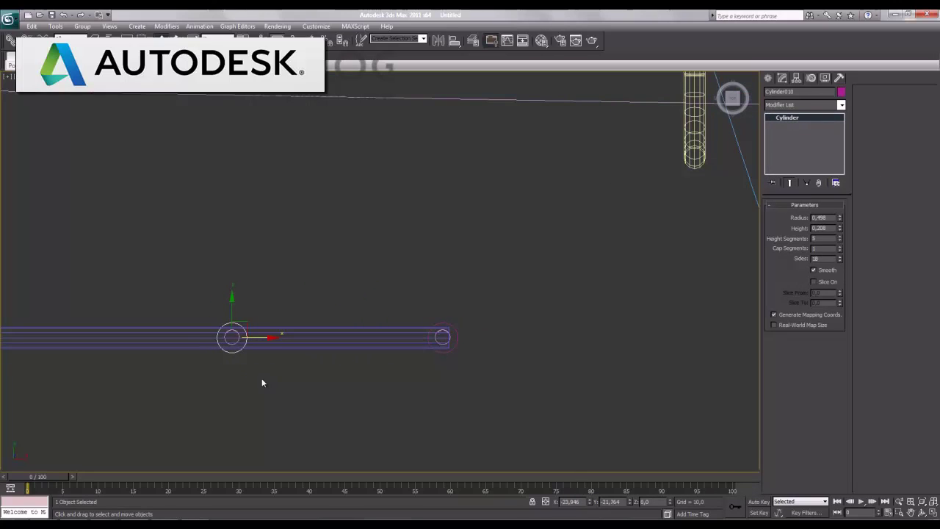
pyautogui.keyDown('shift'); pyautogui.moveTo(259, 378); pyautogui.dragTo(261, 378); pyautogui.keyUp('shift')
pyautogui.click(471, 310)
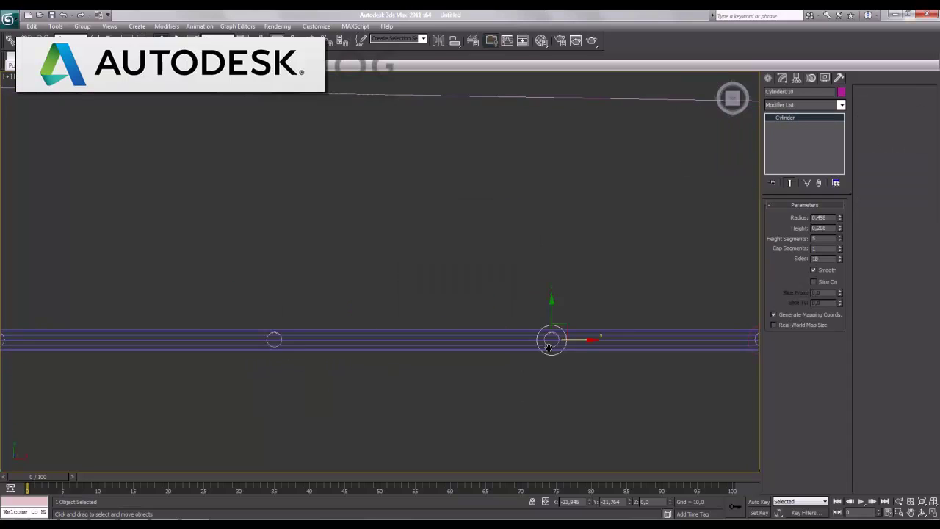
pyautogui.keyDown('shift'); pyautogui.moveTo(647, 335); pyautogui.dragTo(369, 359); pyautogui.keyUp('shift')
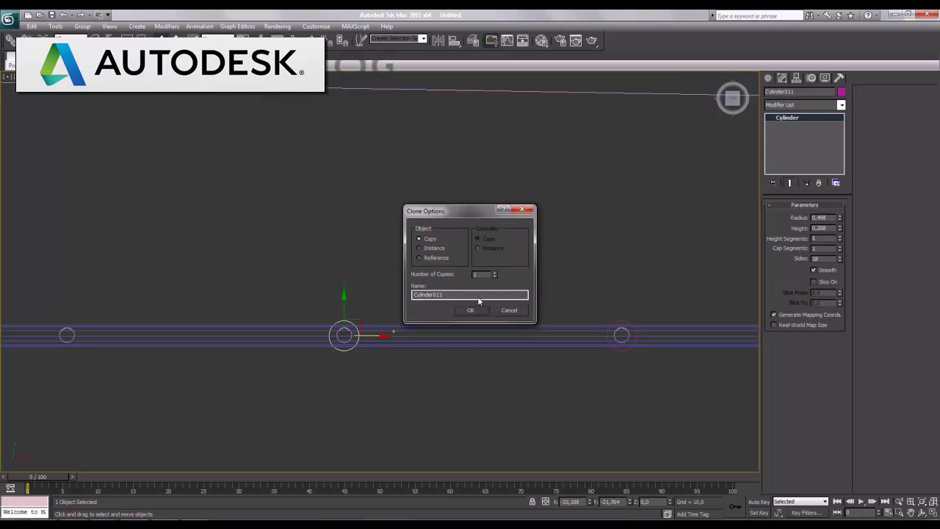
pyautogui.click(472, 307)
pyautogui.keyDown('shift'); pyautogui.moveTo(367, 338); pyautogui.dragTo(90, 342); pyautogui.keyUp('shift')
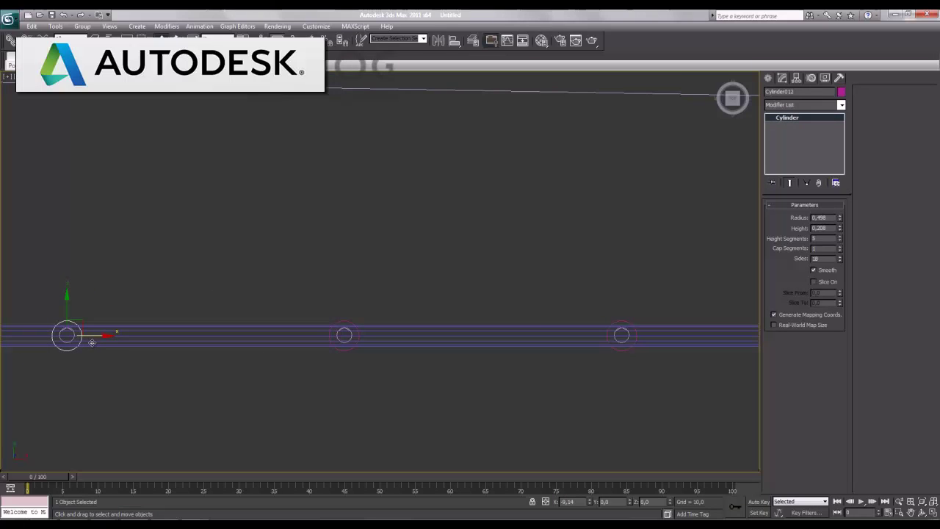
pyautogui.click(468, 312)
pyautogui.moveTo(468, 311); pyautogui.dragTo(578, 318, button='middle')
pyautogui.keyDown('shift'); pyautogui.moveTo(556, 319); pyautogui.dragTo(279, 319); pyautogui.keyUp('shift')
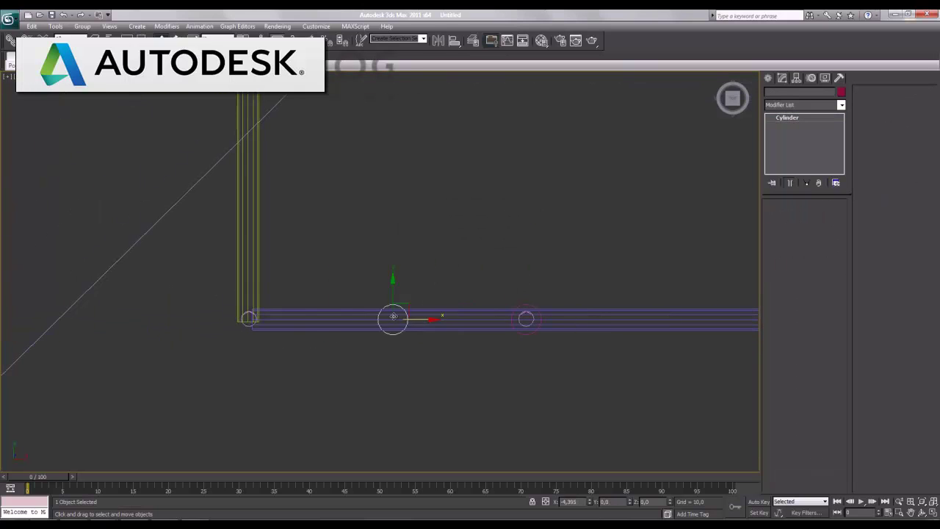
pyautogui.click(469, 308)
# Clone bases up the perpendicular rail to the next posts
pyautogui.scroll(-2, 497, 337)
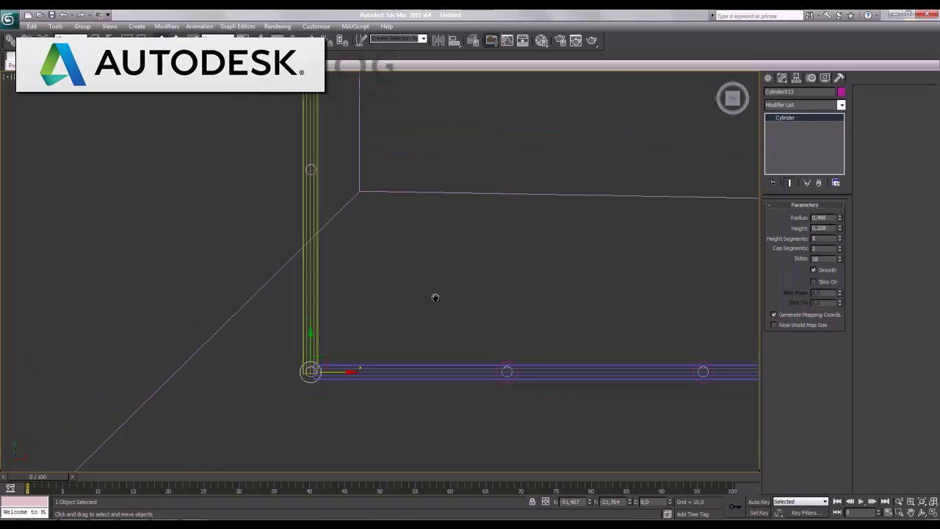
pyautogui.moveTo(435, 297); pyautogui.dragTo(468, 356, button='middle')
pyautogui.keyDown('shift'); pyautogui.moveTo(342, 400); pyautogui.dragTo(340, 200); pyautogui.keyUp('shift')
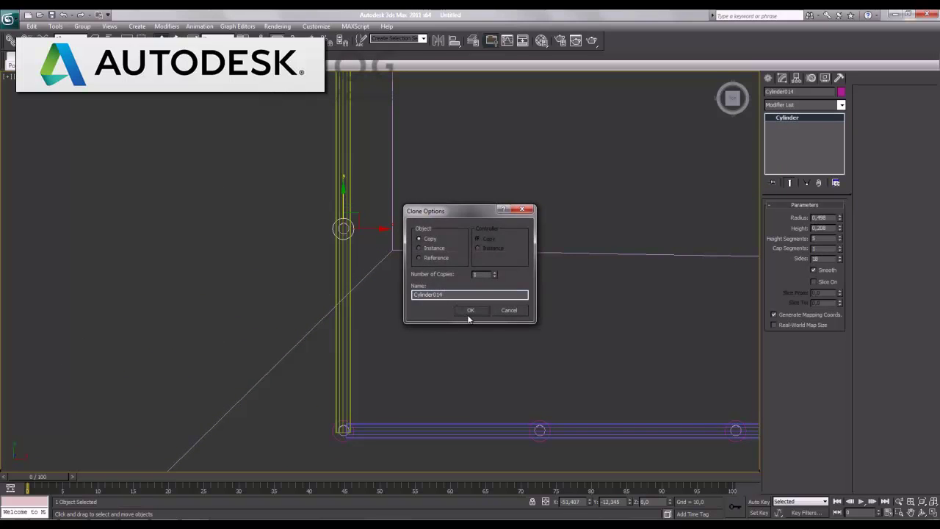
pyautogui.click(470, 312)
pyautogui.moveTo(424, 233); pyautogui.dragTo(367, 408, button='middle')
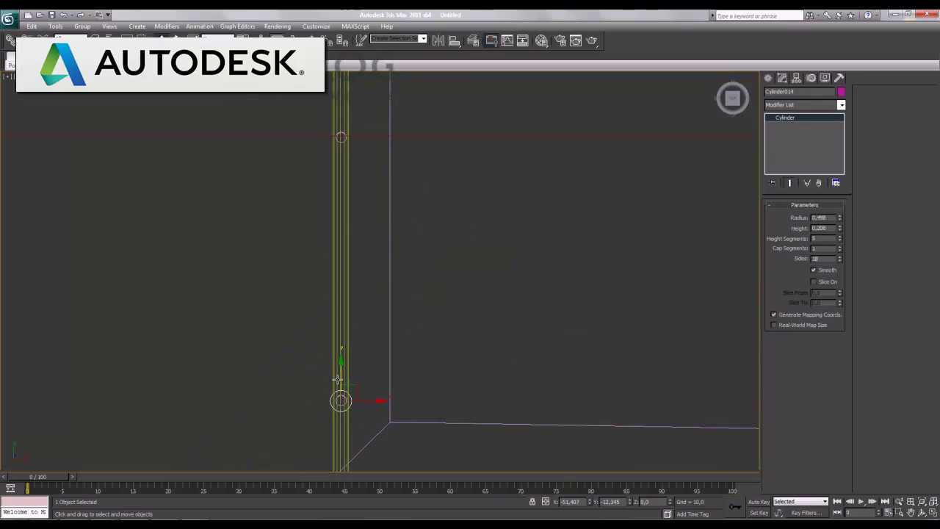
pyautogui.keyDown('shift'); pyautogui.moveTo(338, 379); pyautogui.dragTo(343, 111); pyautogui.keyUp('shift')
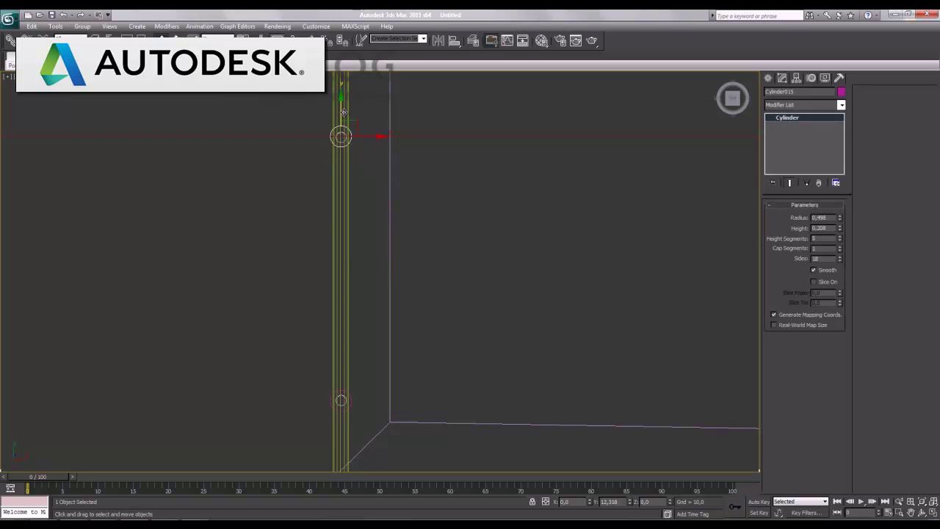
pyautogui.click(470, 312)
pyautogui.moveTo(445, 200); pyautogui.dragTo(459, 409, button='middle')
pyautogui.keyDown('shift'); pyautogui.moveTo(354, 347); pyautogui.dragTo(355, 83); pyautogui.keyUp('shift')
pyautogui.click(472, 310)
# Undo misplaced copies, re-place the base at the next post, and frame the rail beyond
pyautogui.hotkey('ctrl', 'z')
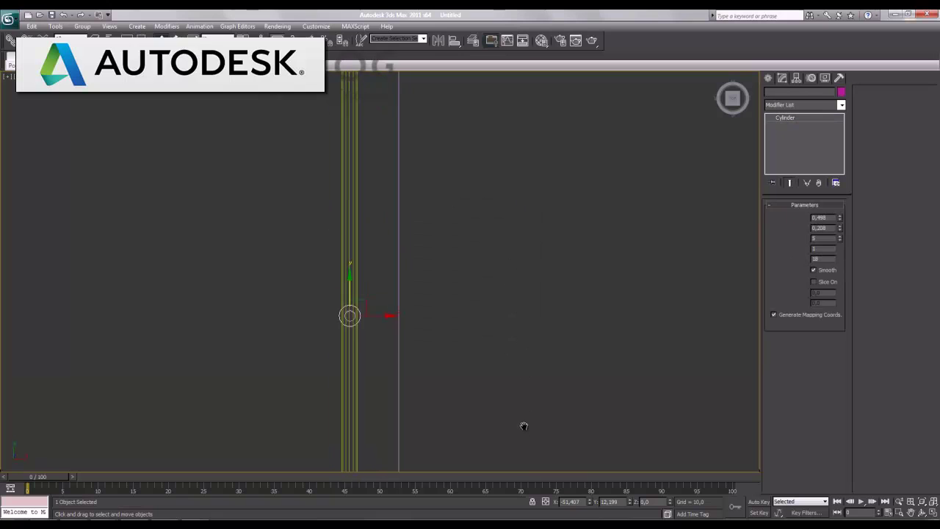
pyautogui.keyDown('shift'); pyautogui.moveTo(350, 333); pyautogui.dragTo(373, 68); pyautogui.keyUp('shift')
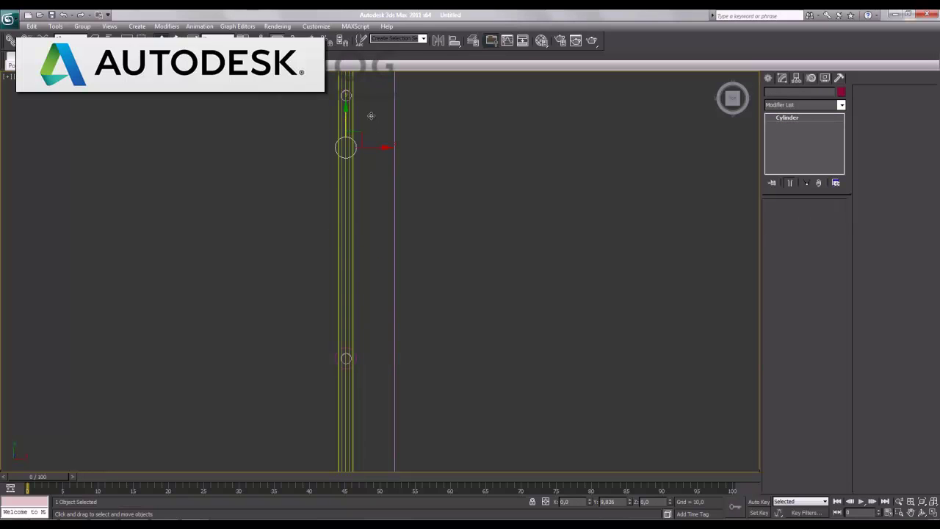
pyautogui.click(463, 311)
pyautogui.hotkey('ctrl', 'z')
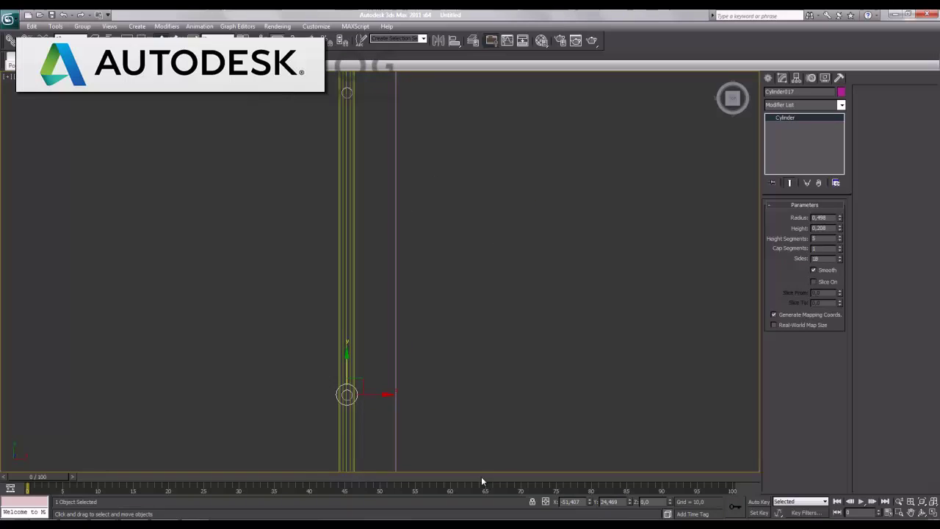
pyautogui.keyDown('shift'); pyautogui.moveTo(343, 374); pyautogui.dragTo(379, 68); pyautogui.keyUp('shift')
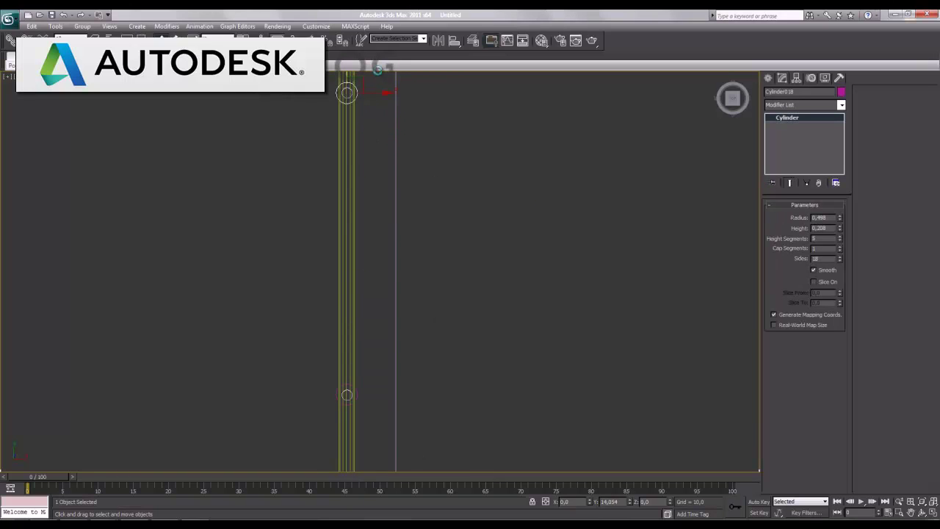
pyautogui.click(470, 310)
pyautogui.moveTo(495, 208)
pyautogui.mouseDown(button='middle')
pyautogui.moveTo(502, 434)
pyautogui.moveTo(491, 468)
pyautogui.mouseUp(button='middle')
pyautogui.moveTo(442, 289); pyautogui.dragTo(434, 357, button='middle')
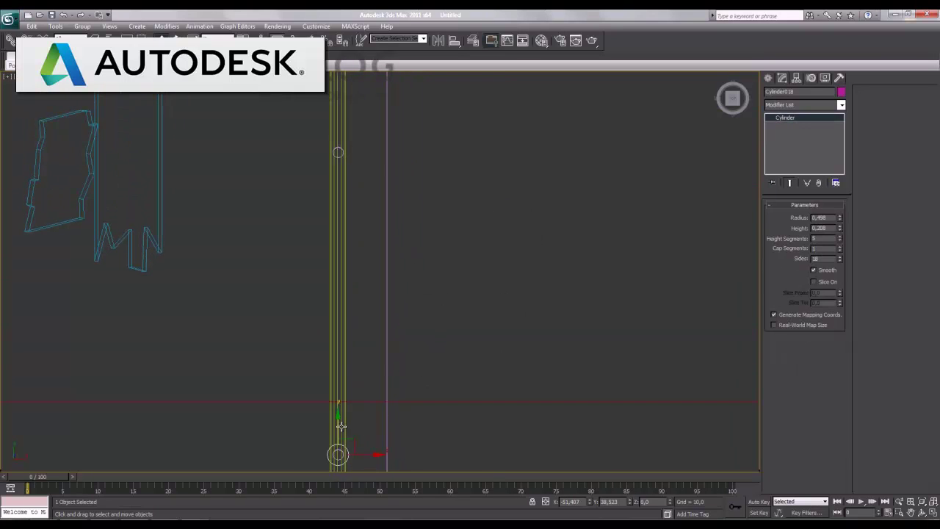
# Shift-drag four Copy clones of the ring cylinder up the tall yellow post at intervals
pyautogui.keyDown('shift'); pyautogui.moveTo(340, 426); pyautogui.dragTo(357, 124); pyautogui.keyUp('shift')
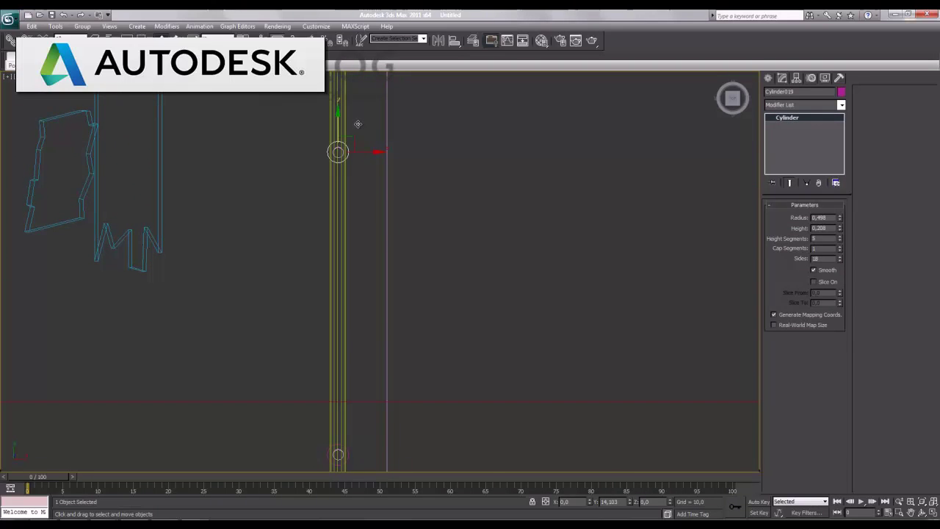
pyautogui.click(484, 308)
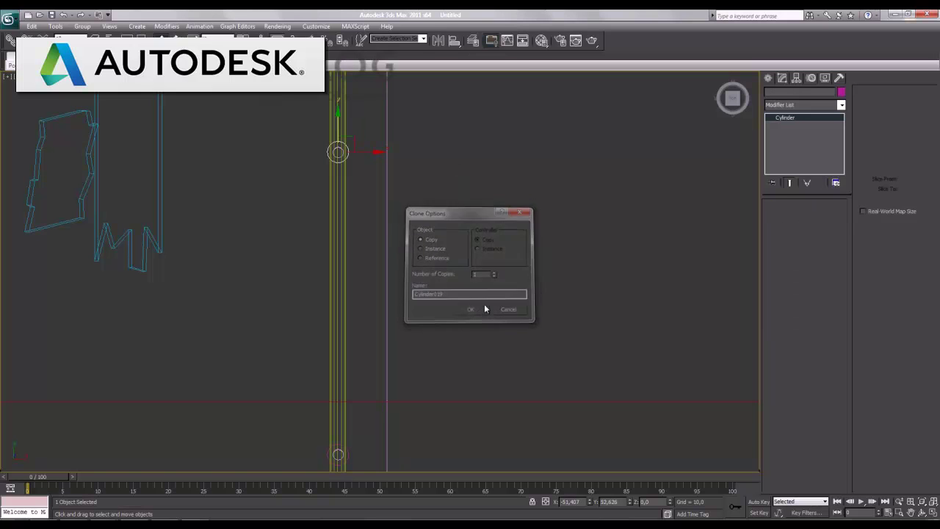
pyautogui.moveTo(501, 191); pyautogui.dragTo(509, 418, button='middle')
pyautogui.moveTo(428, 338); pyautogui.dragTo(431, 399, button='middle')
pyautogui.keyDown('shift'); pyautogui.moveTo(345, 405); pyautogui.dragTo(346, 103); pyautogui.keyUp('shift')
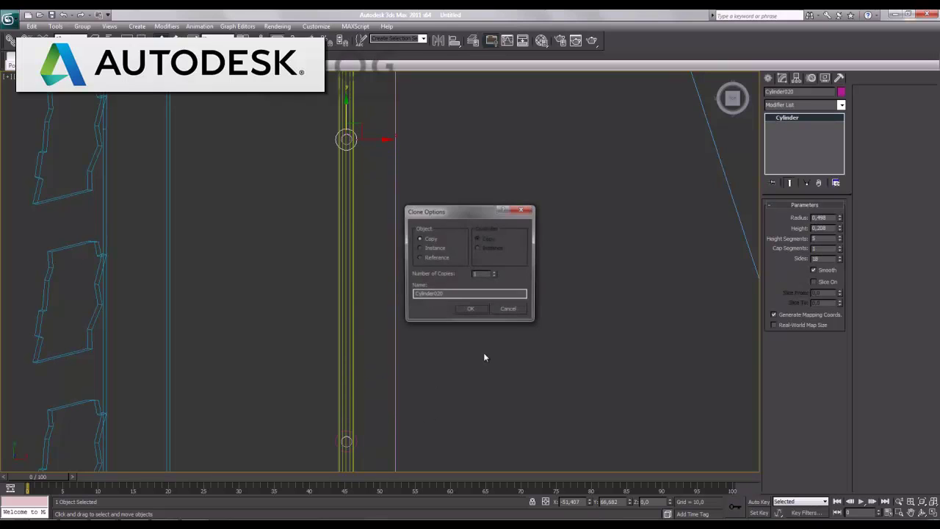
pyautogui.click(470, 308)
pyautogui.moveTo(514, 193); pyautogui.dragTo(509, 439, button='middle')
pyautogui.keyDown('shift'); pyautogui.moveTo(335, 373); pyautogui.dragTo(336, 70); pyautogui.keyUp('shift')
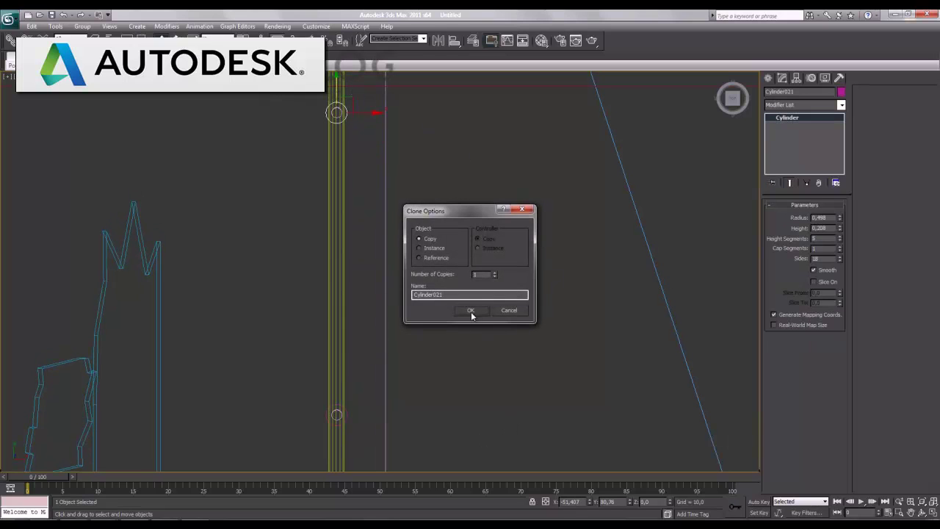
pyautogui.click(470, 309)
pyautogui.moveTo(508, 248)
pyautogui.mouseDown(button='middle')
pyautogui.moveTo(512, 465)
pyautogui.moveTo(495, 482)
pyautogui.mouseUp(button='middle')
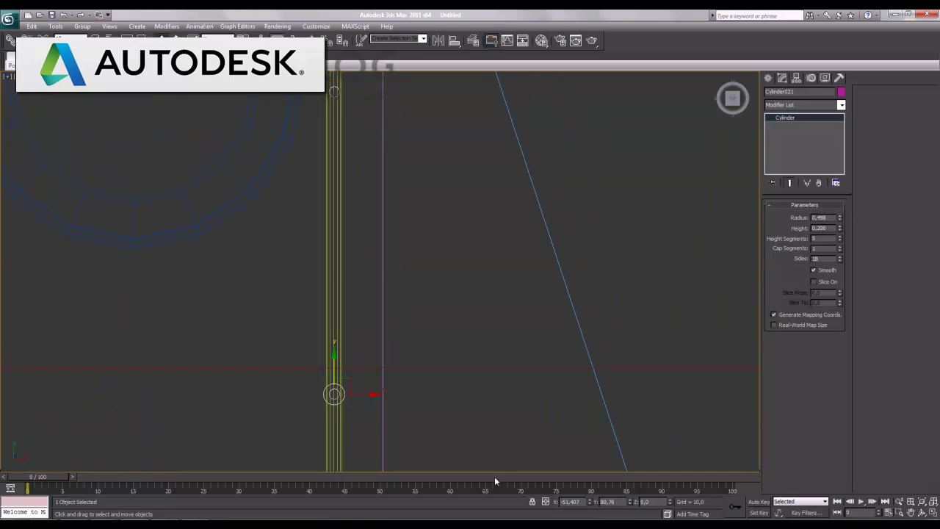
pyautogui.keyDown('shift'); pyautogui.moveTo(334, 369); pyautogui.dragTo(367, 100); pyautogui.keyUp('shift')
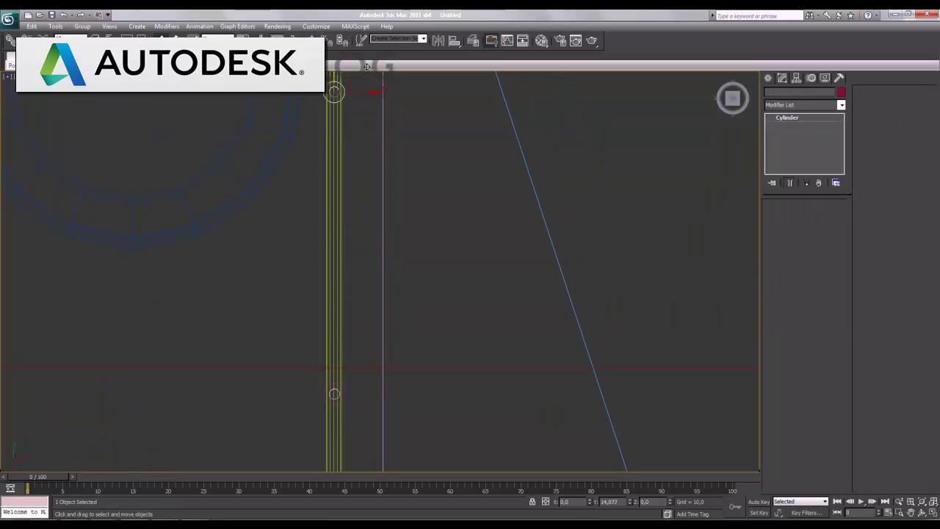
pyautogui.click(471, 309)
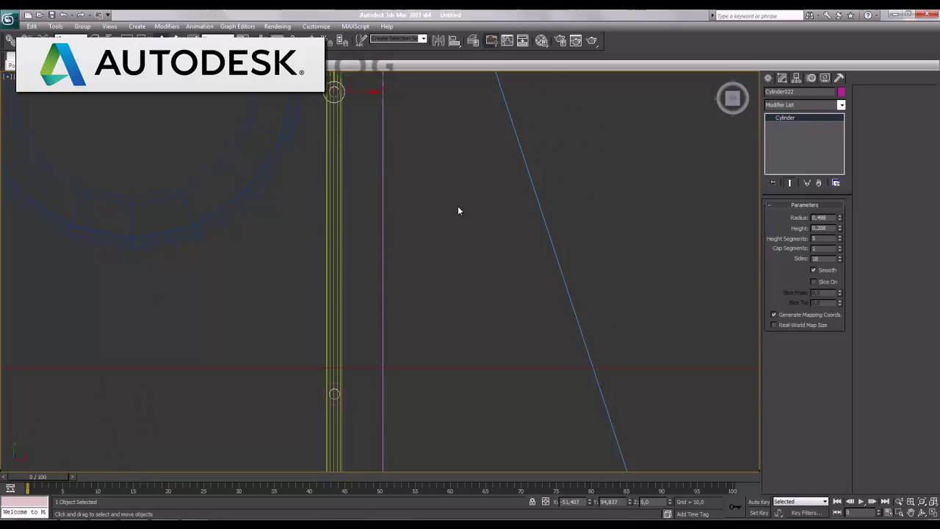
pyautogui.moveTo(458, 210); pyautogui.dragTo(379, 441, button='middle')
# Add five more ring copies higher up the post, ending with Cylinder027
pyautogui.keyDown('shift'); pyautogui.moveTo(329, 376); pyautogui.dragTo(356, 96); pyautogui.keyUp('shift')
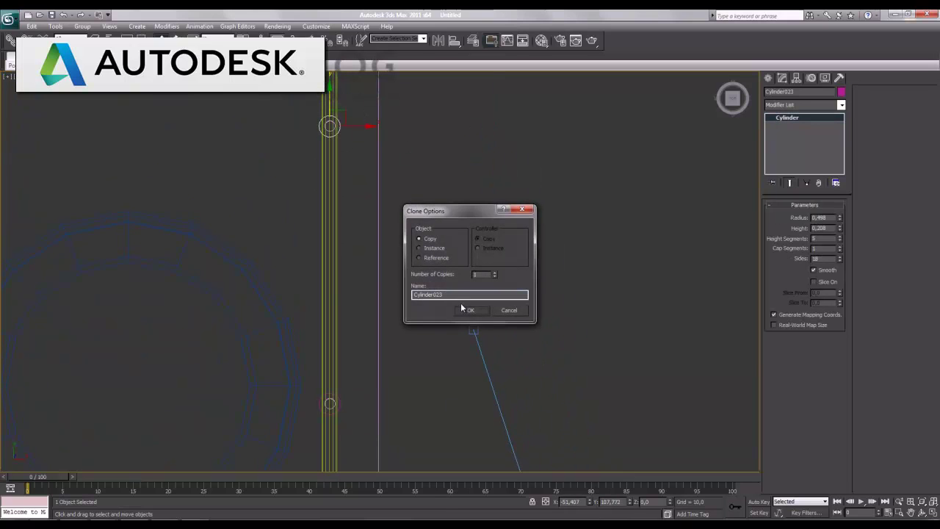
pyautogui.click(460, 304)
pyautogui.moveTo(453, 214); pyautogui.dragTo(451, 473, button='middle')
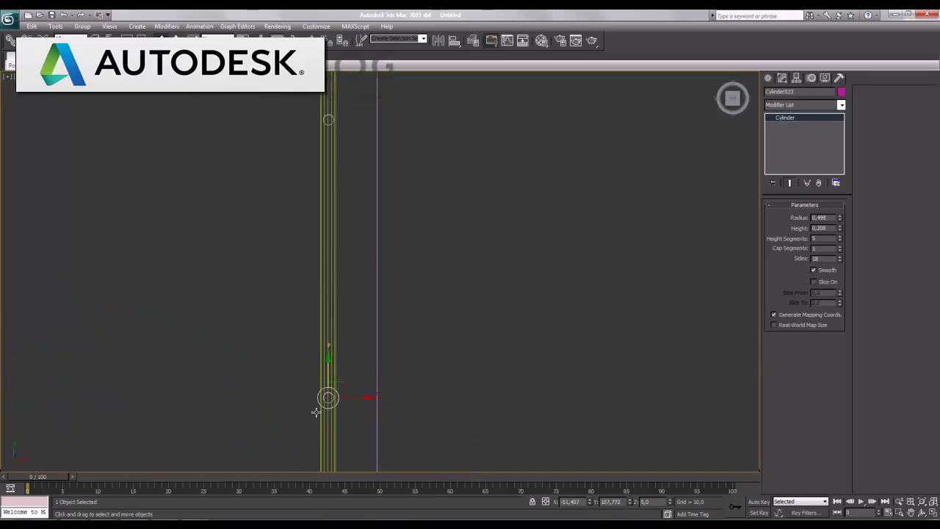
pyautogui.keyDown('shift'); pyautogui.moveTo(328, 373); pyautogui.dragTo(357, 269); pyautogui.keyUp('shift')
pyautogui.keyDown('shift'); pyautogui.moveTo(362, 108); pyautogui.dragTo(362, 98); pyautogui.keyUp('shift')
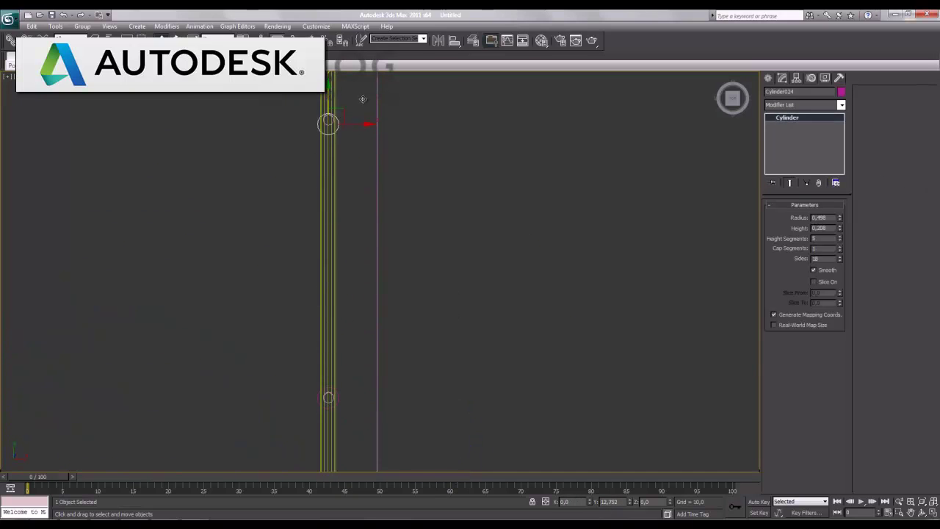
pyautogui.click(473, 311)
pyautogui.moveTo(467, 197)
pyautogui.mouseDown(button='middle')
pyautogui.moveTo(489, 431)
pyautogui.moveTo(468, 465)
pyautogui.mouseUp(button='middle')
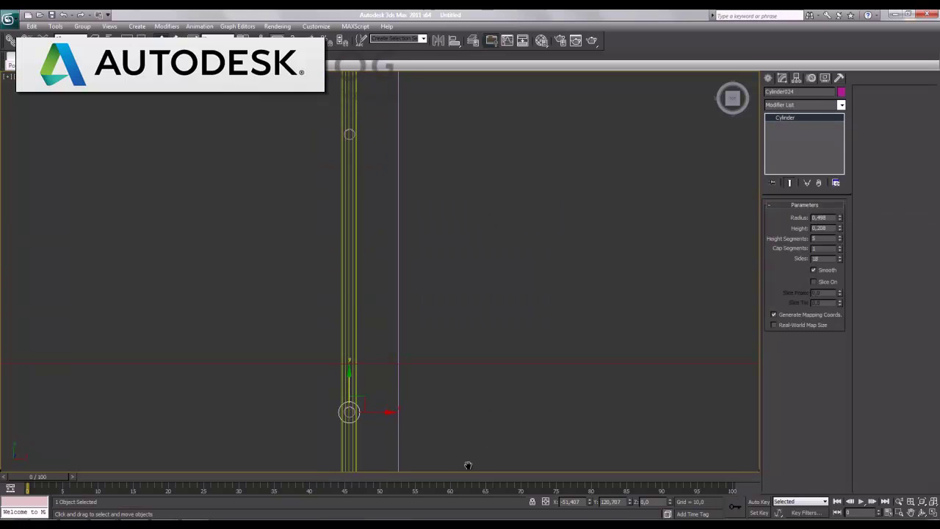
pyautogui.keyDown('shift'); pyautogui.moveTo(349, 387); pyautogui.dragTo(383, 109); pyautogui.keyUp('shift')
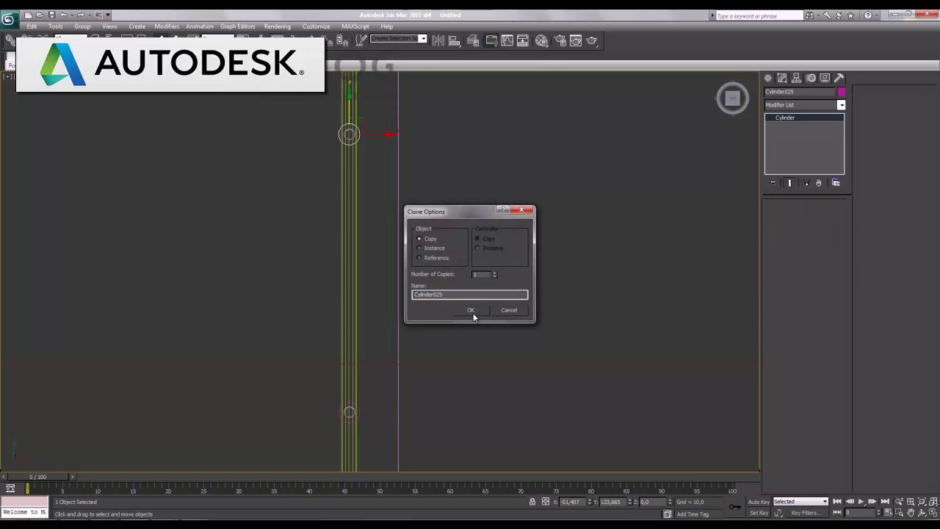
pyautogui.click(473, 311)
pyautogui.moveTo(472, 177)
pyautogui.mouseDown(button='middle')
pyautogui.moveTo(466, 380)
pyautogui.moveTo(438, 453)
pyautogui.mouseUp(button='middle')
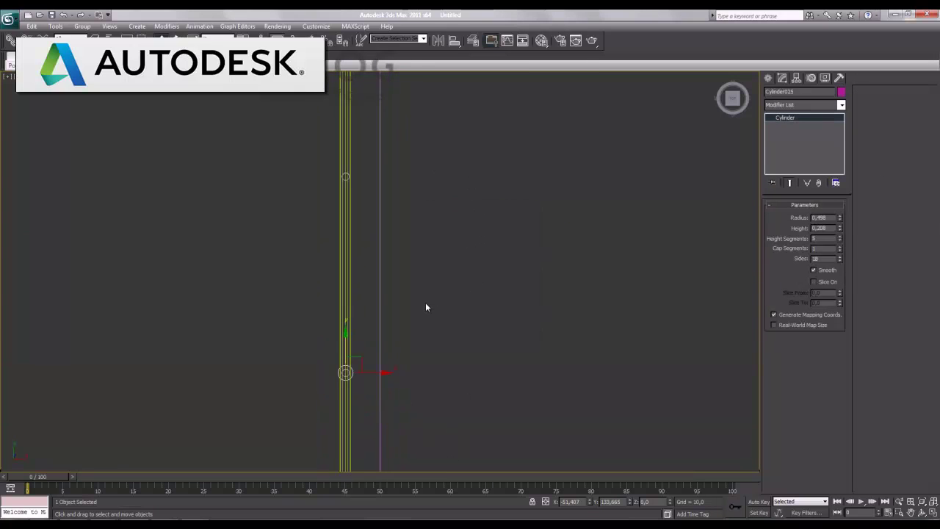
pyautogui.scroll(-3, 426, 308)
pyautogui.scroll(2, 458, 288)
pyautogui.scroll(1, 415, 309)
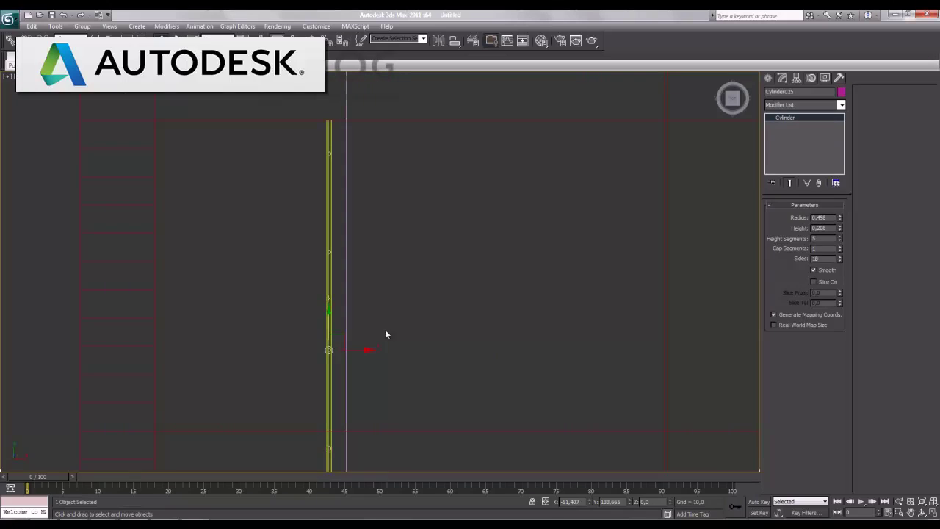
pyautogui.keyDown('shift'); pyautogui.moveTo(329, 315); pyautogui.dragTo(330, 217); pyautogui.keyUp('shift')
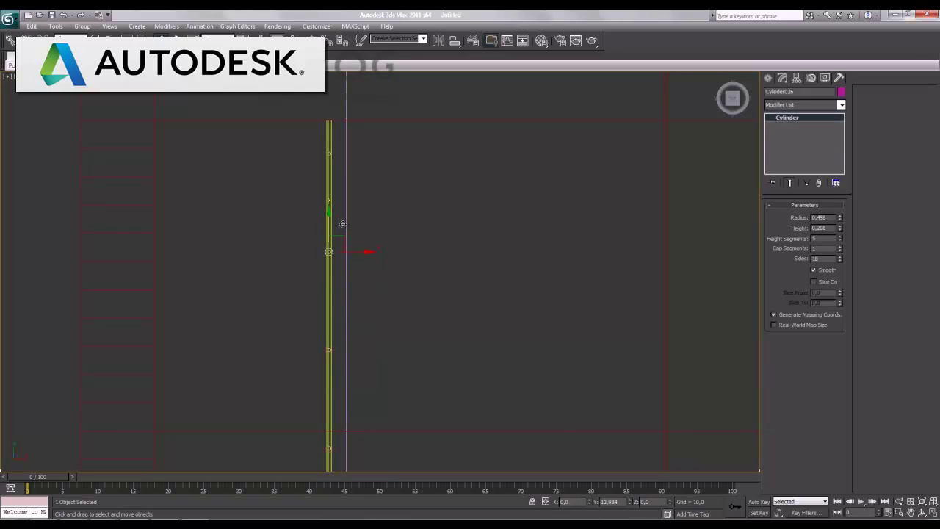
pyautogui.click(464, 311)
pyautogui.moveTo(401, 227); pyautogui.dragTo(430, 321, button='middle')
pyautogui.scroll(1, 430, 331)
pyautogui.keyDown('shift'); pyautogui.moveTo(359, 378); pyautogui.dragTo(369, 229); pyautogui.keyUp('shift')
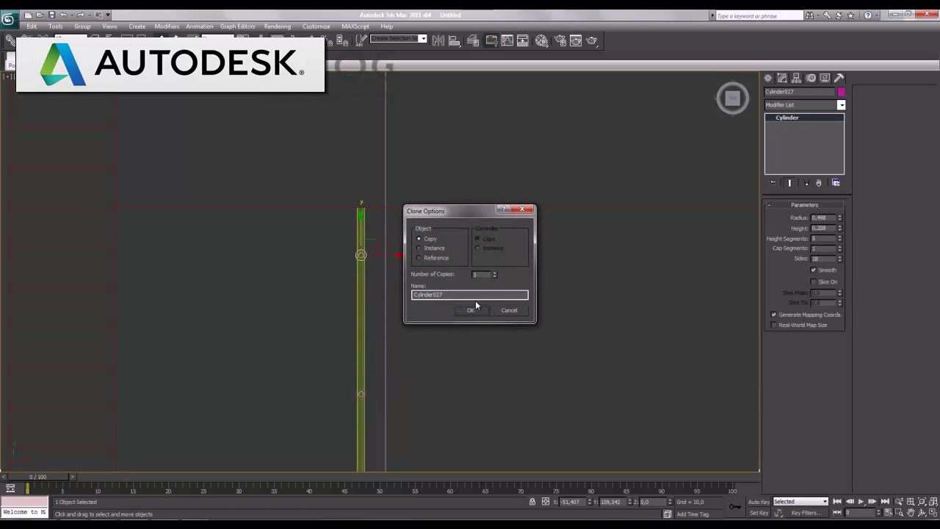
pyautogui.click(473, 308)
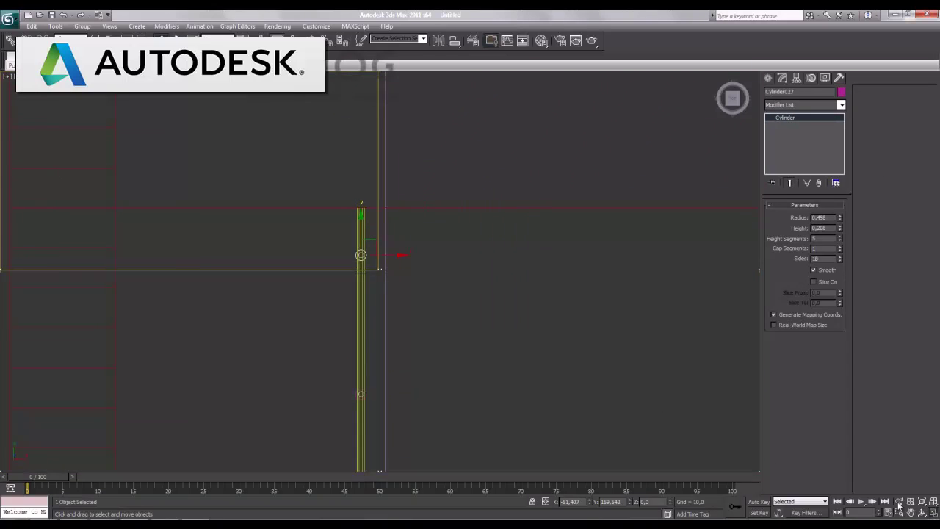
# Check the scene in the maximized camera view, then restore the four-view layout
pyautogui.click(932, 513)
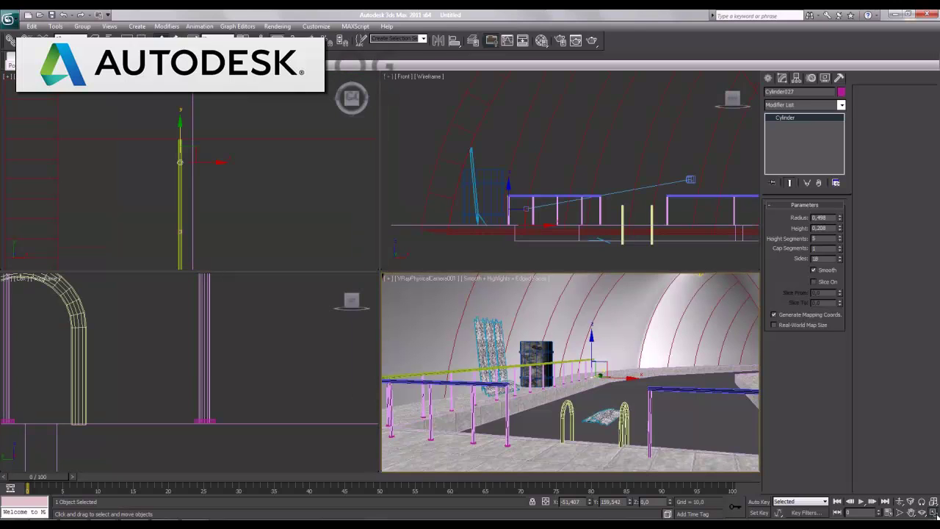
pyautogui.hotkey('alt', 'w')
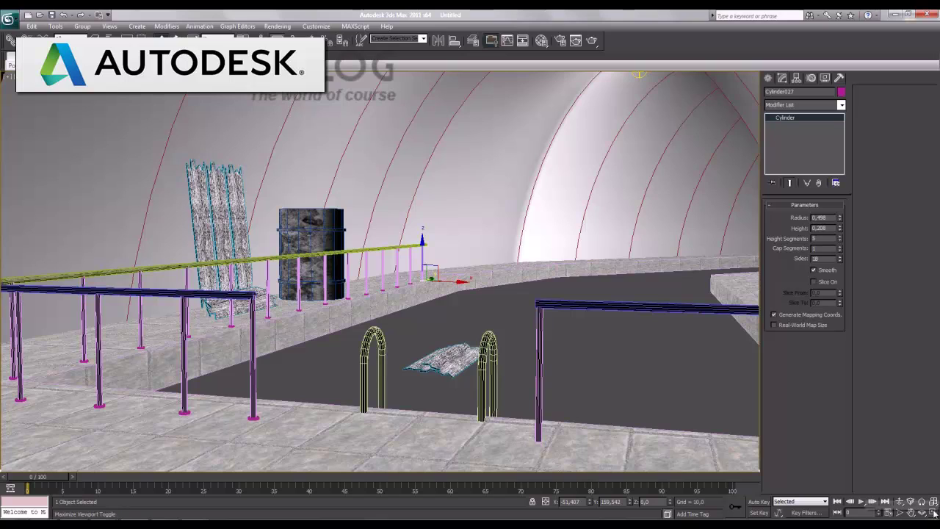
pyautogui.hotkey('alt', 'w')
# Maximize the Top viewport and orbit it into a tilted overview of the whole room
pyautogui.rightClick(193, 189)
pyautogui.click(933, 501)
pyautogui.scroll(3, 317, 230)
pyautogui.scroll(-2, 345, 252)
pyautogui.keyDown('alt'); pyautogui.moveTo(345, 252); pyautogui.dragTo(418, 325, button='middle'); pyautogui.keyUp('alt')
pyautogui.scroll(-3, 418, 326)
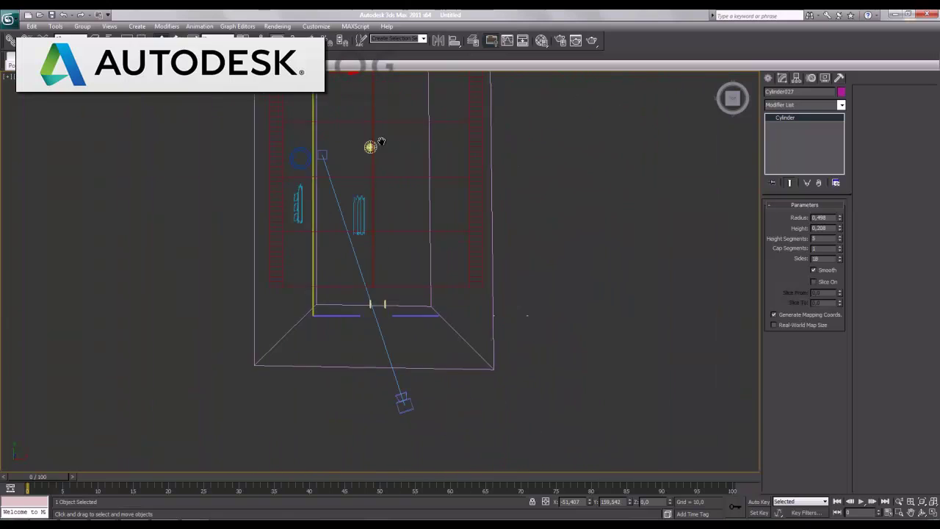
pyautogui.scroll(3, 444, 322)
pyautogui.moveTo(701, 292); pyautogui.dragTo(669, 246)
# Zoom in and select the small cylinder at the end of the left blue railing
pyautogui.click(670, 245)
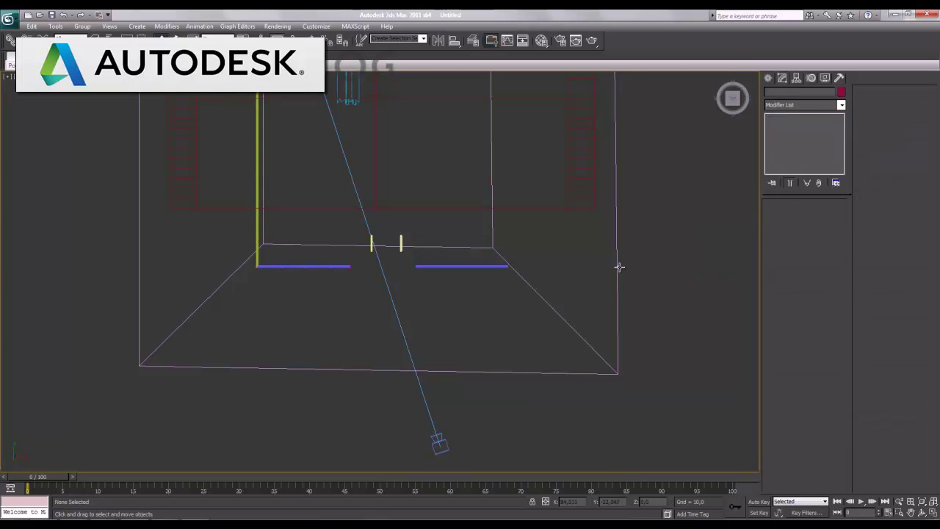
pyautogui.click(619, 268)
pyautogui.click(353, 291)
pyautogui.scroll(1, 350, 290)
pyautogui.scroll(1, 331, 279)
pyautogui.scroll(1, 315, 305)
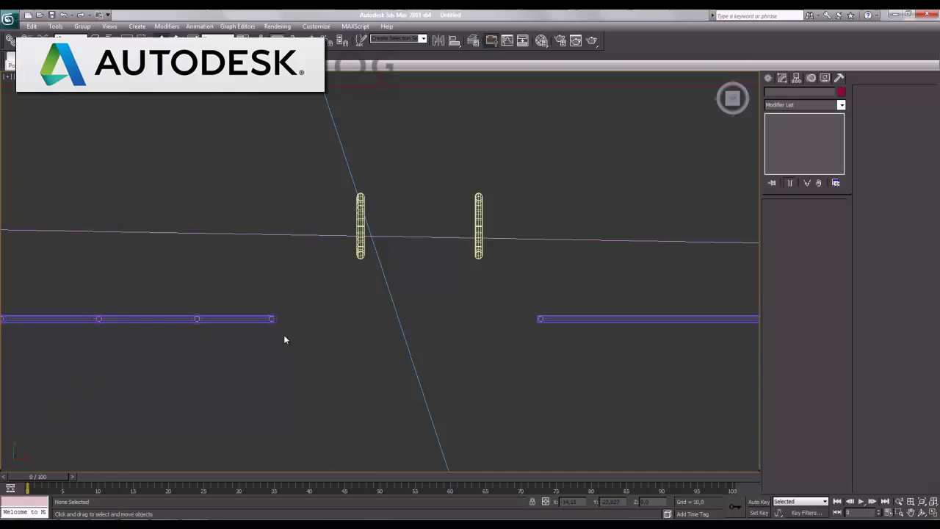
pyautogui.click(274, 318)
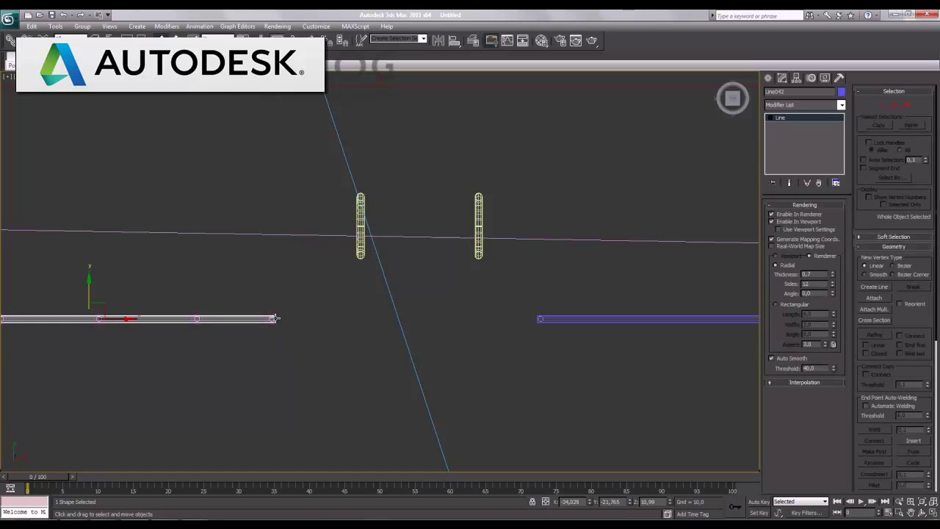
pyautogui.click(272, 318)
# Copy the cylinder to the left and right yellow arch bases as Cylinder028 and Cylinder029
pyautogui.keyDown('shift'); pyautogui.moveTo(288, 303); pyautogui.dragTo(373, 237); pyautogui.keyUp('shift')
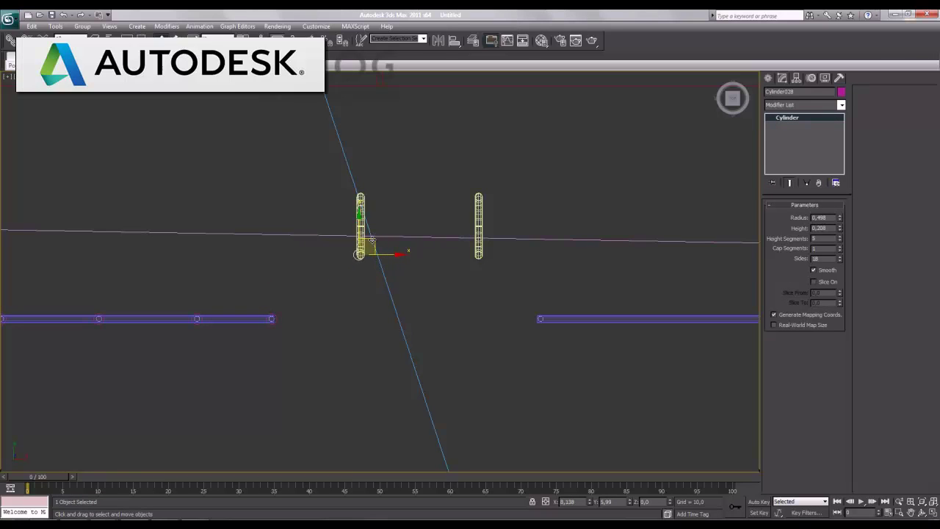
pyautogui.click(473, 308)
pyautogui.moveTo(392, 267)
pyautogui.mouseDown(button='middle')
pyautogui.moveTo(398, 316)
pyautogui.moveTo(268, 346)
pyautogui.mouseUp(button='middle')
pyautogui.scroll(3, 398, 321)
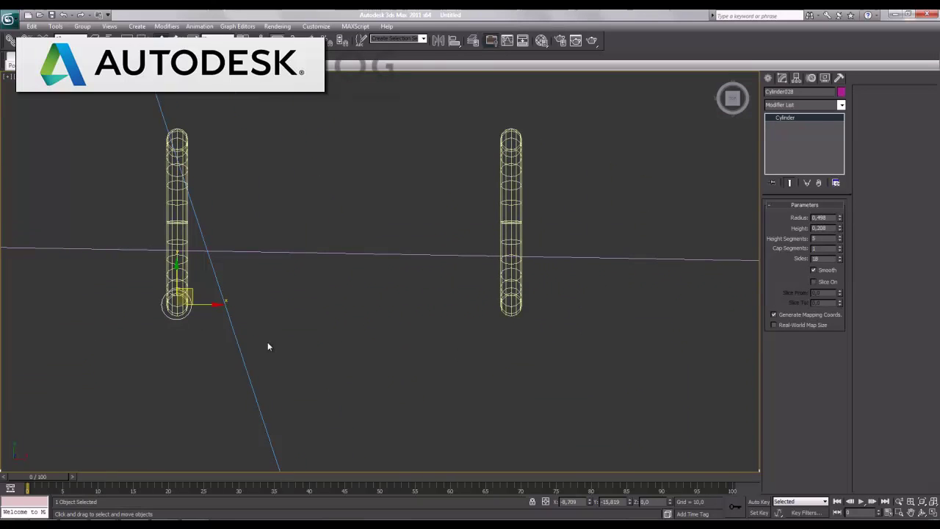
pyautogui.keyDown('shift'); pyautogui.moveTo(202, 305); pyautogui.dragTo(538, 304); pyautogui.keyUp('shift')
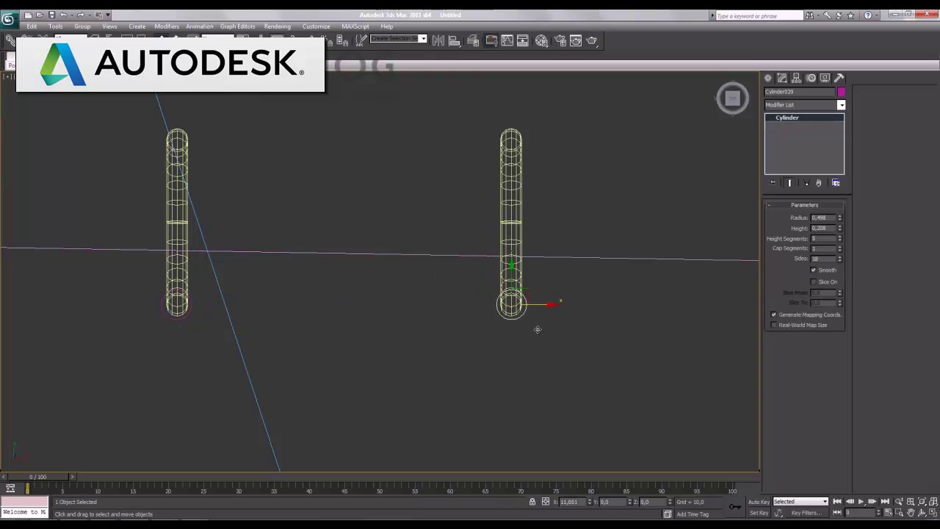
pyautogui.click(474, 310)
pyautogui.hotkey('alt', 'w')
pyautogui.click(621, 406)
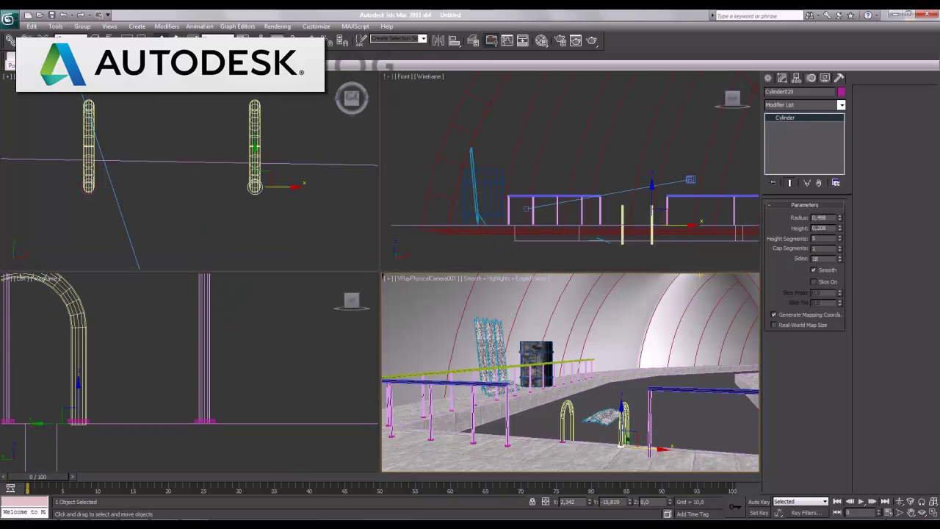
# Zoom into the maximized Front view to check the arch bases, then maximize the camera view
pyautogui.rightClick(640, 248)
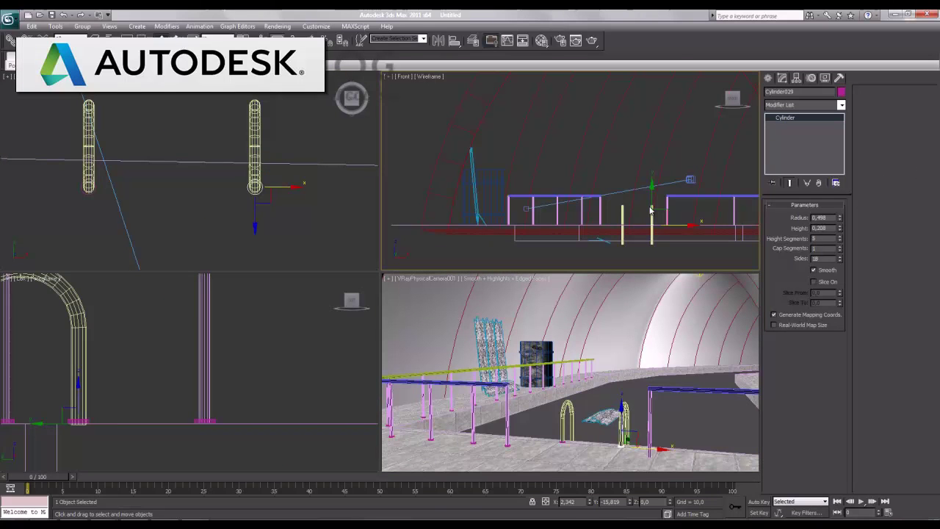
pyautogui.hotkey('alt', 'w')
pyautogui.scroll(2, 493, 294)
pyautogui.scroll(3, 373, 189)
pyautogui.scroll(2, 430, 279)
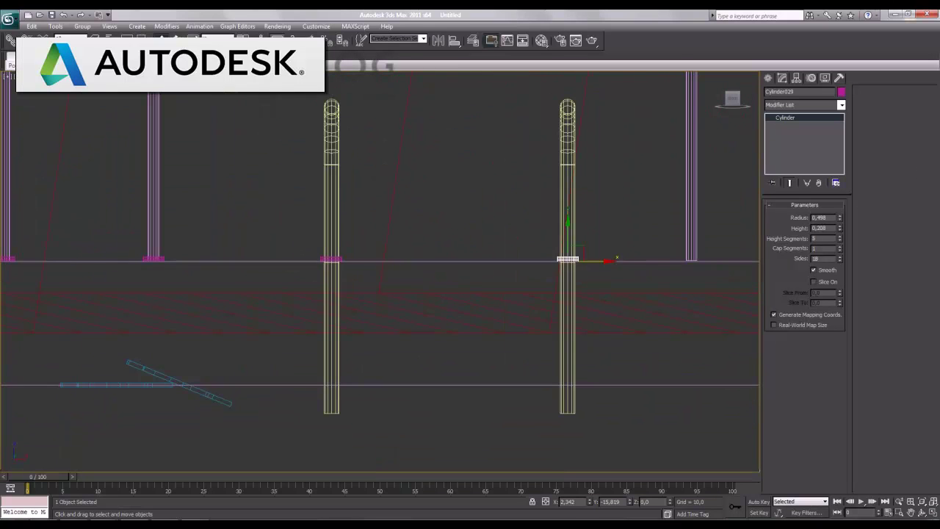
pyautogui.click(933, 514)
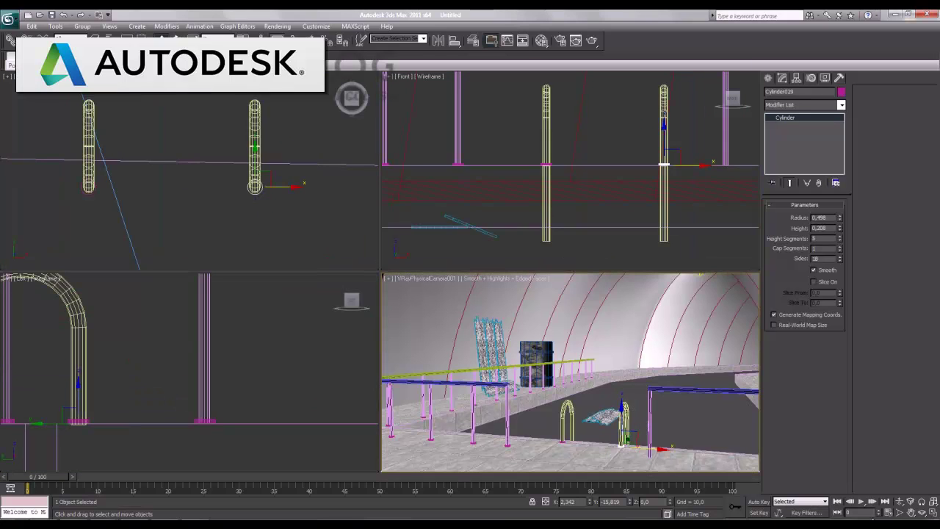
pyautogui.click(933, 515)
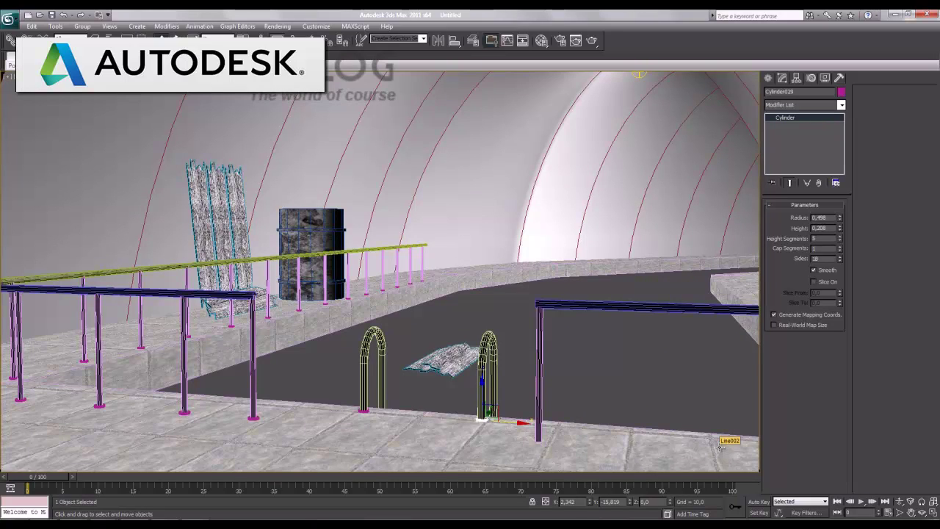
# Render the camera view with Shift+Q, cancel it, and start a fresh render
pyautogui.hotkey('shift', 'q')
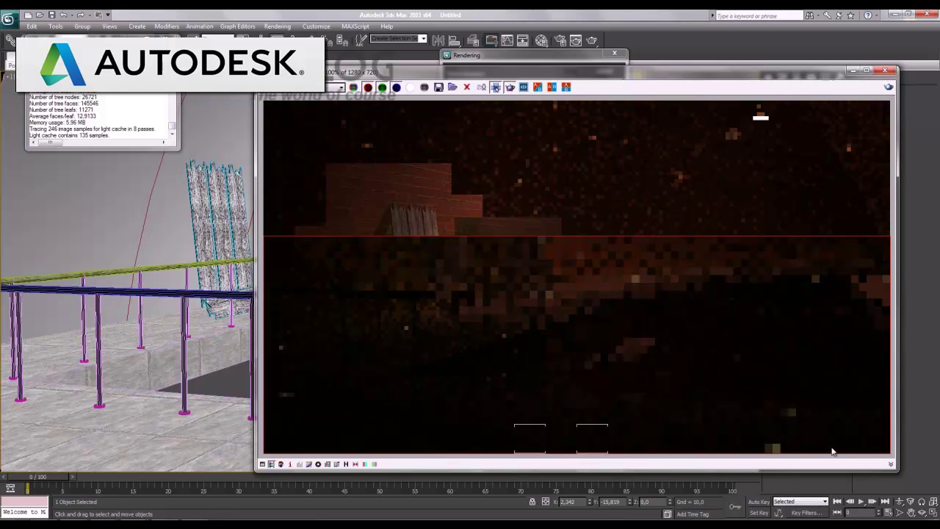
pyautogui.click(573, 57)
pyautogui.click(606, 71)
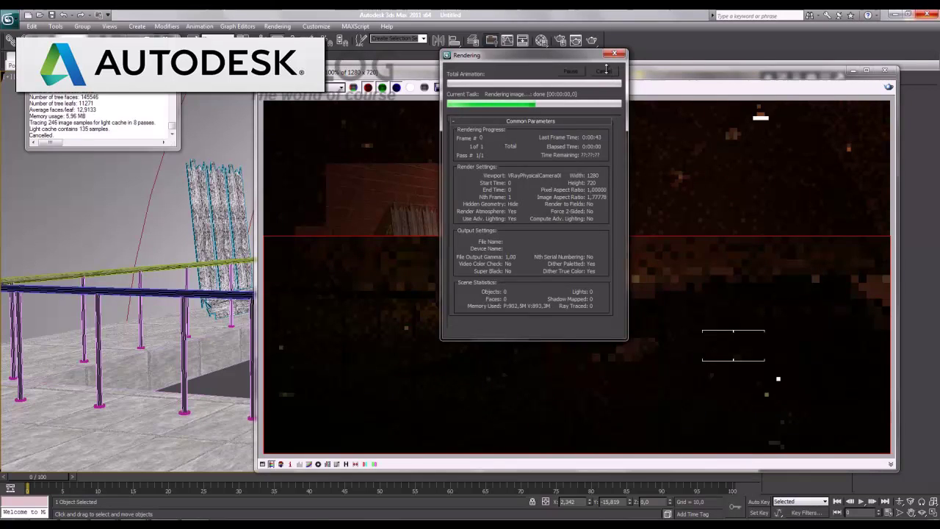
pyautogui.click(514, 87)
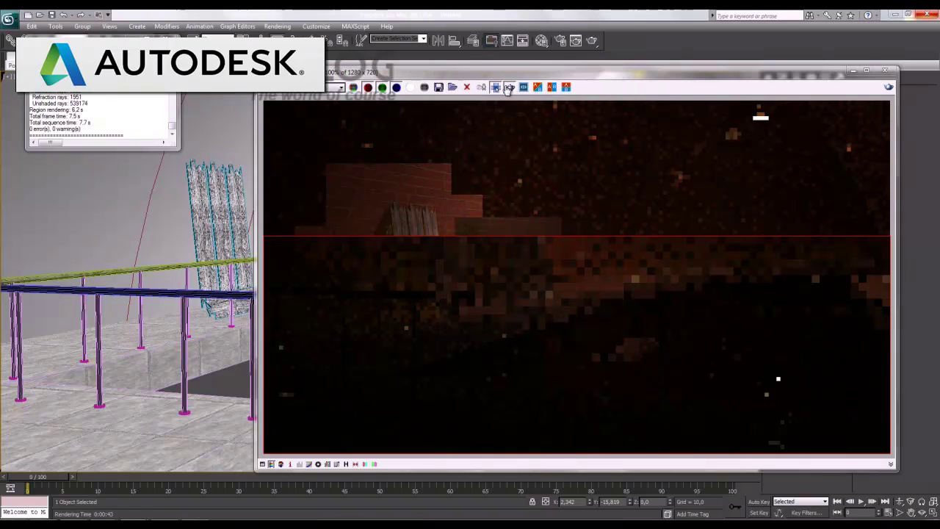